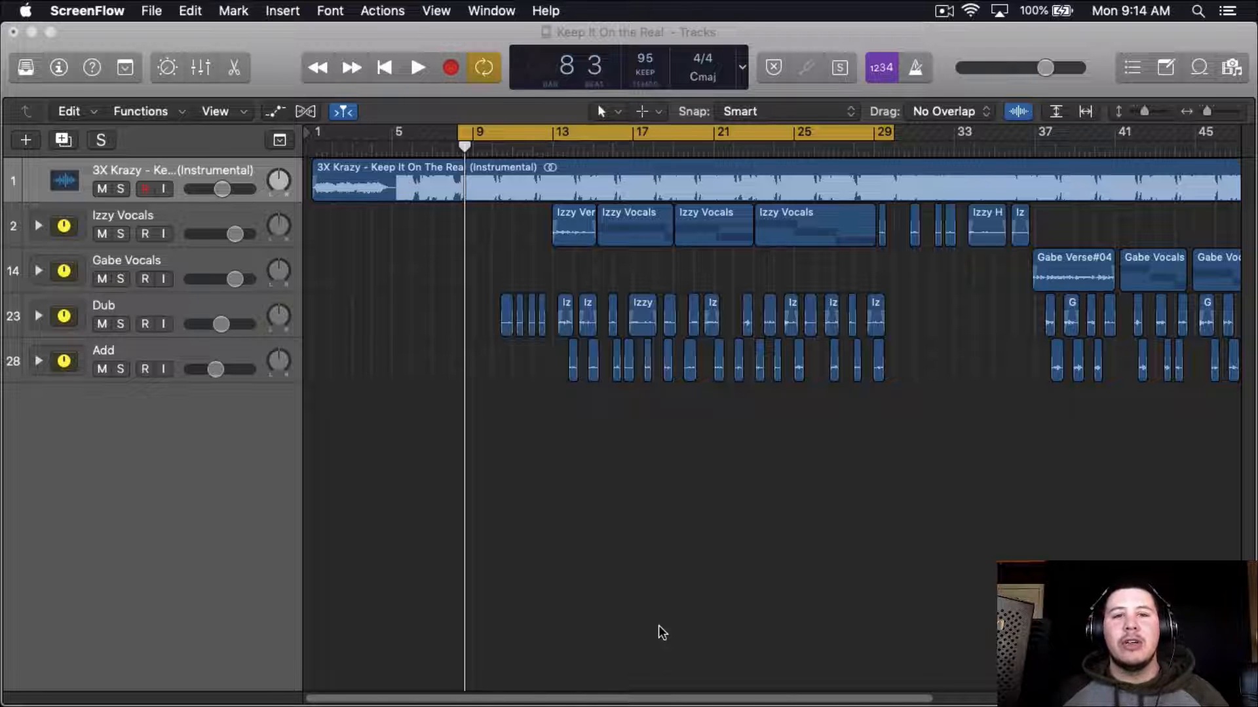
# Step: Set the cycle range to cover the first verse, from bar 13 to bar 29
pyautogui.click(658, 626)
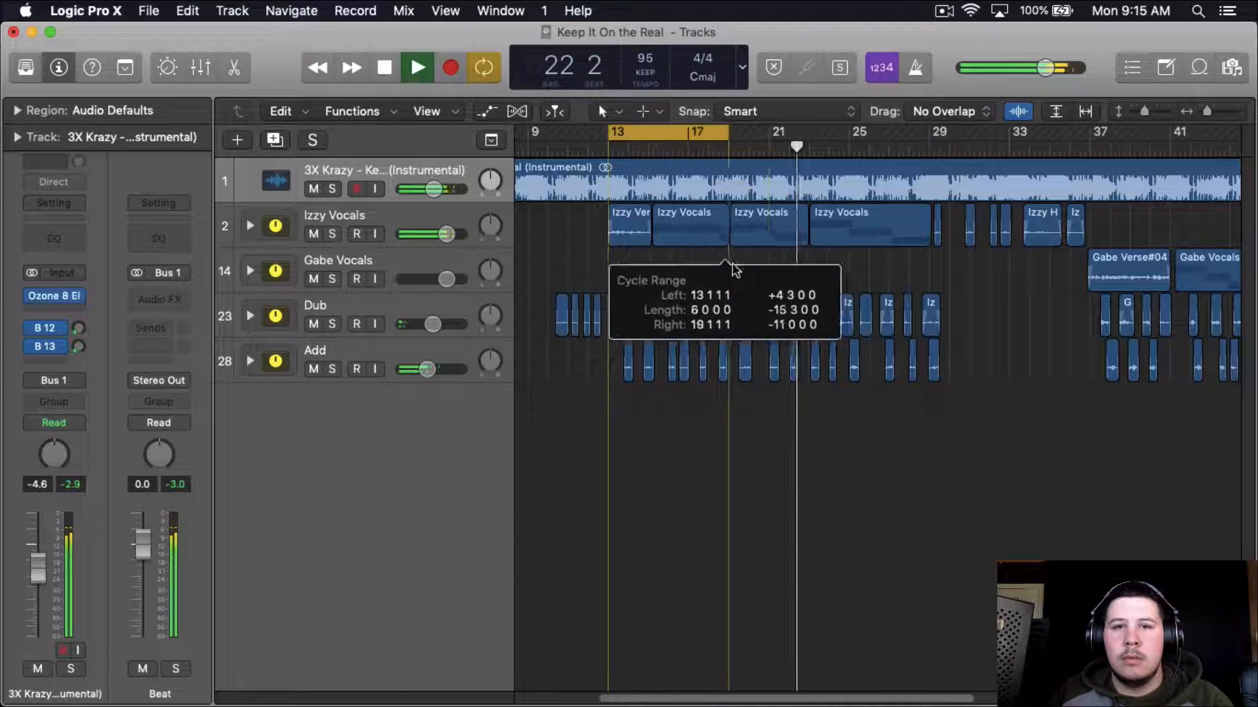
pyautogui.moveTo(740, 377); pyautogui.dragTo(949, 469)
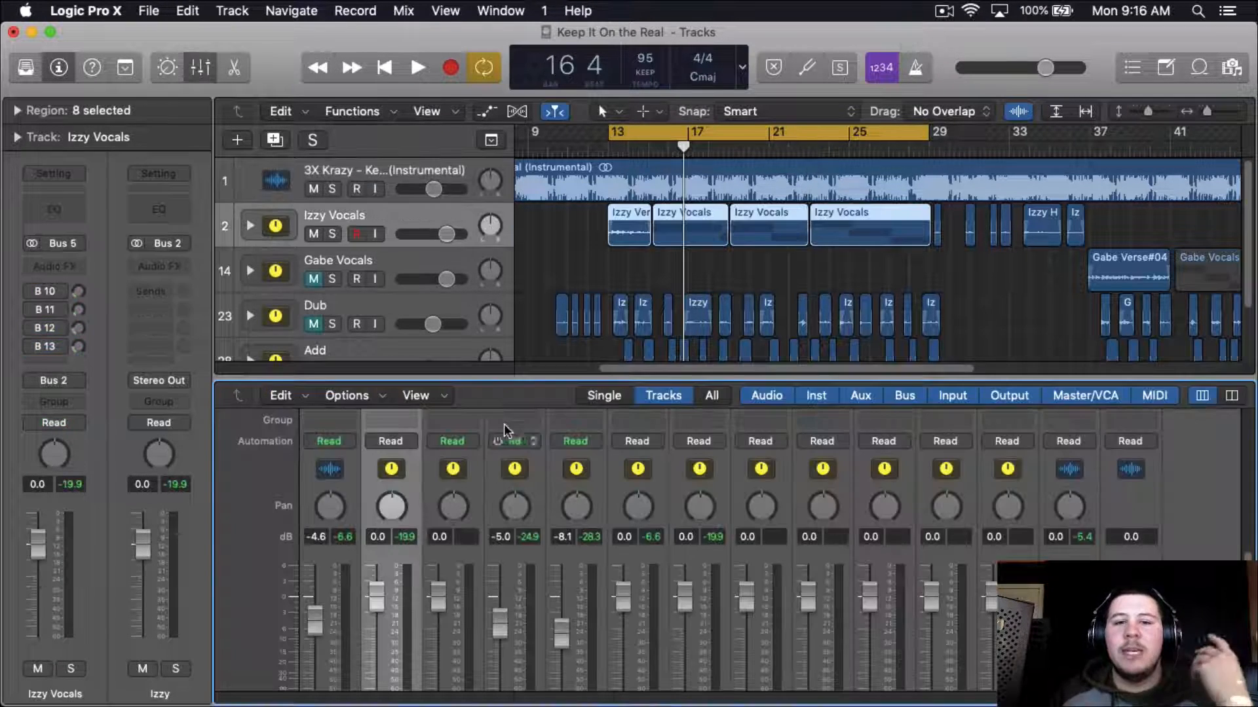
# Step: Insert the W.A.Production Outlaw plug-in in the first Audio FX slot of track 2's vocal channel
pyautogui.scroll(5, 439, 489)
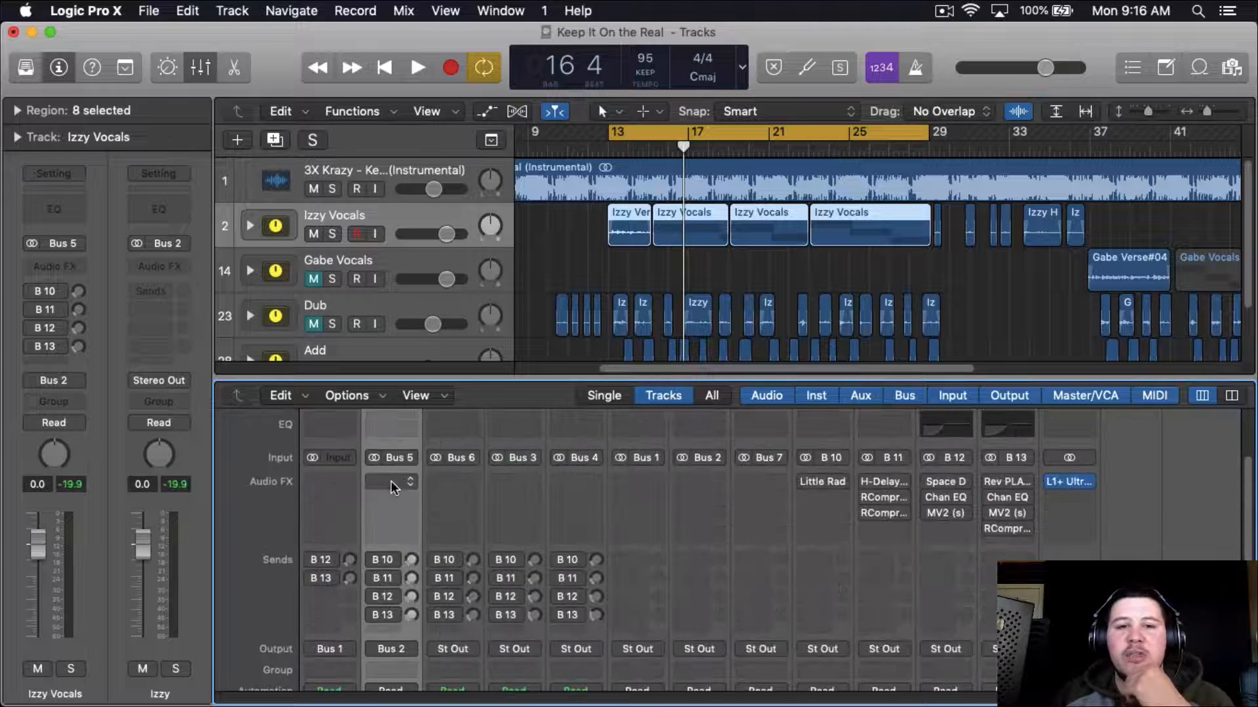
pyautogui.click(392, 485)
pyautogui.moveTo(411, 531)
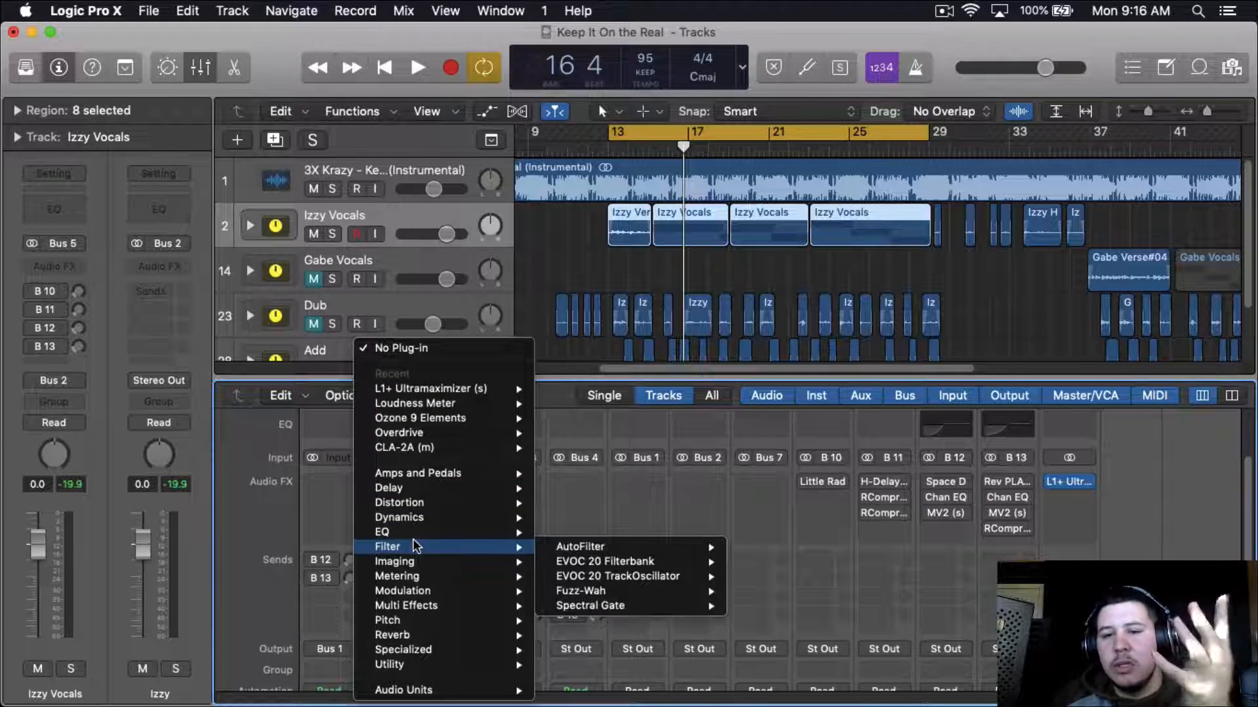
pyautogui.moveTo(414, 607)
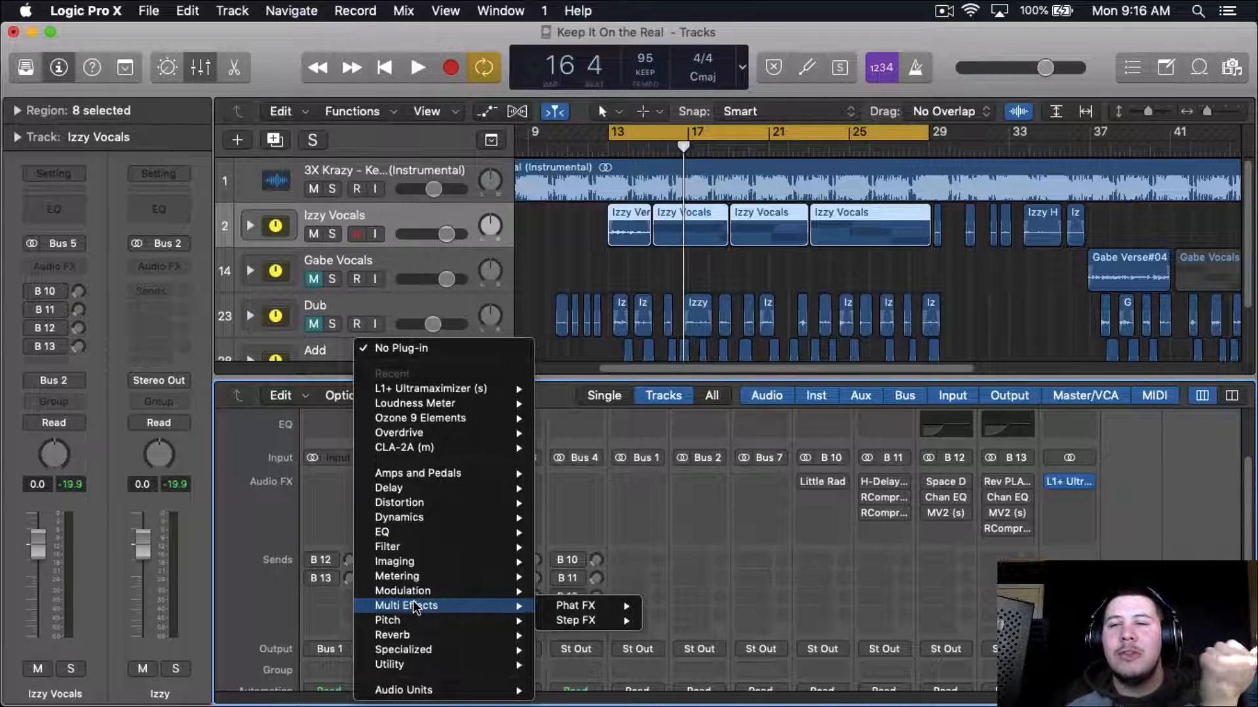
pyautogui.moveTo(422, 691)
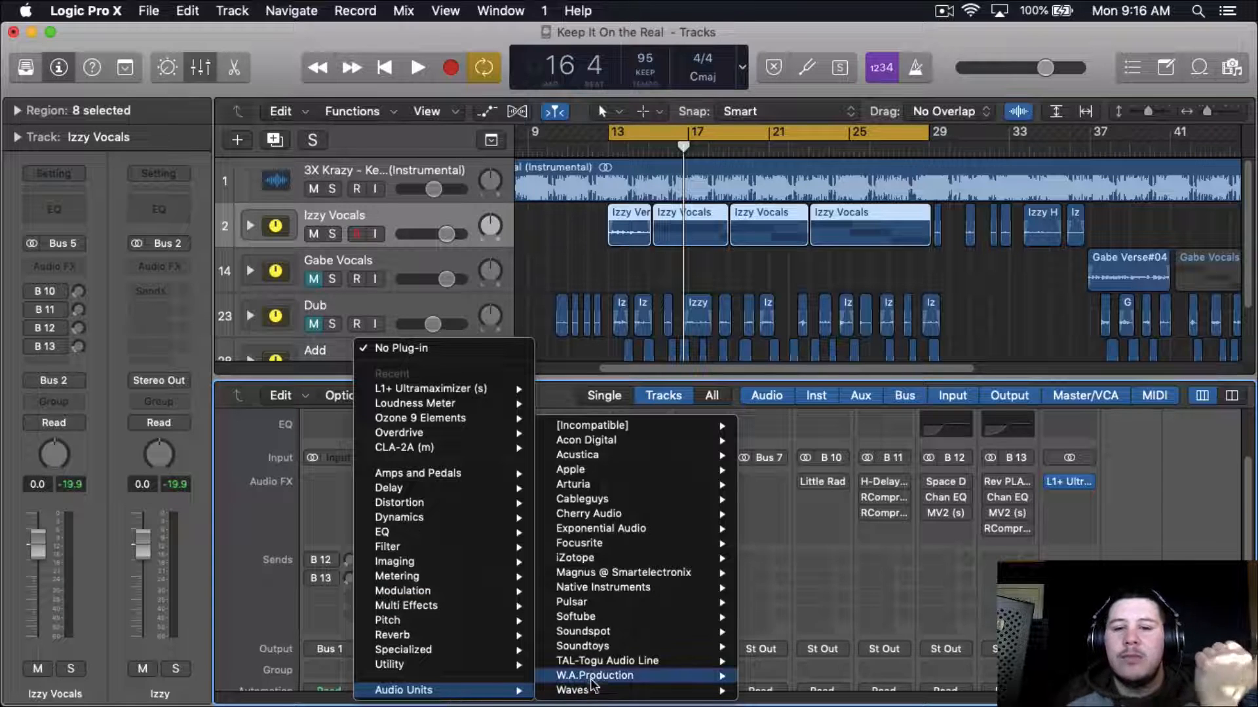
pyautogui.moveTo(595, 678)
pyautogui.moveTo(809, 675)
pyautogui.click(861, 675)
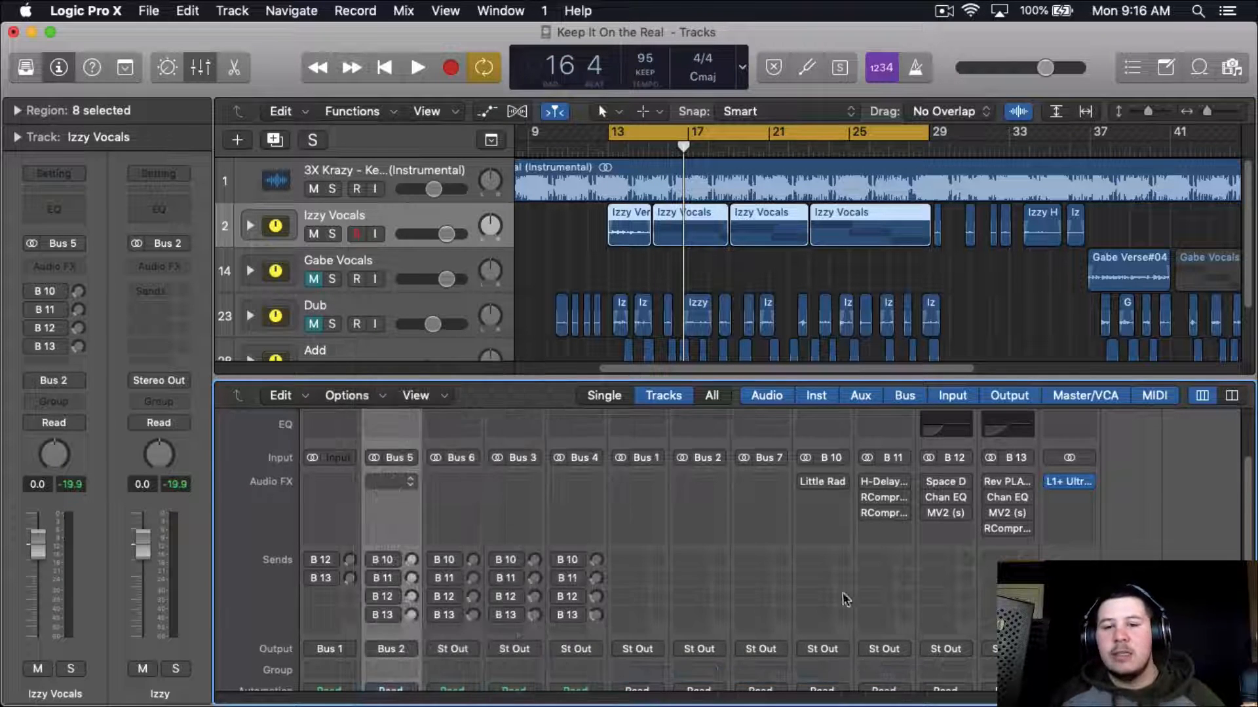
pyautogui.moveTo(252, 26); pyautogui.dragTo(666, 33)
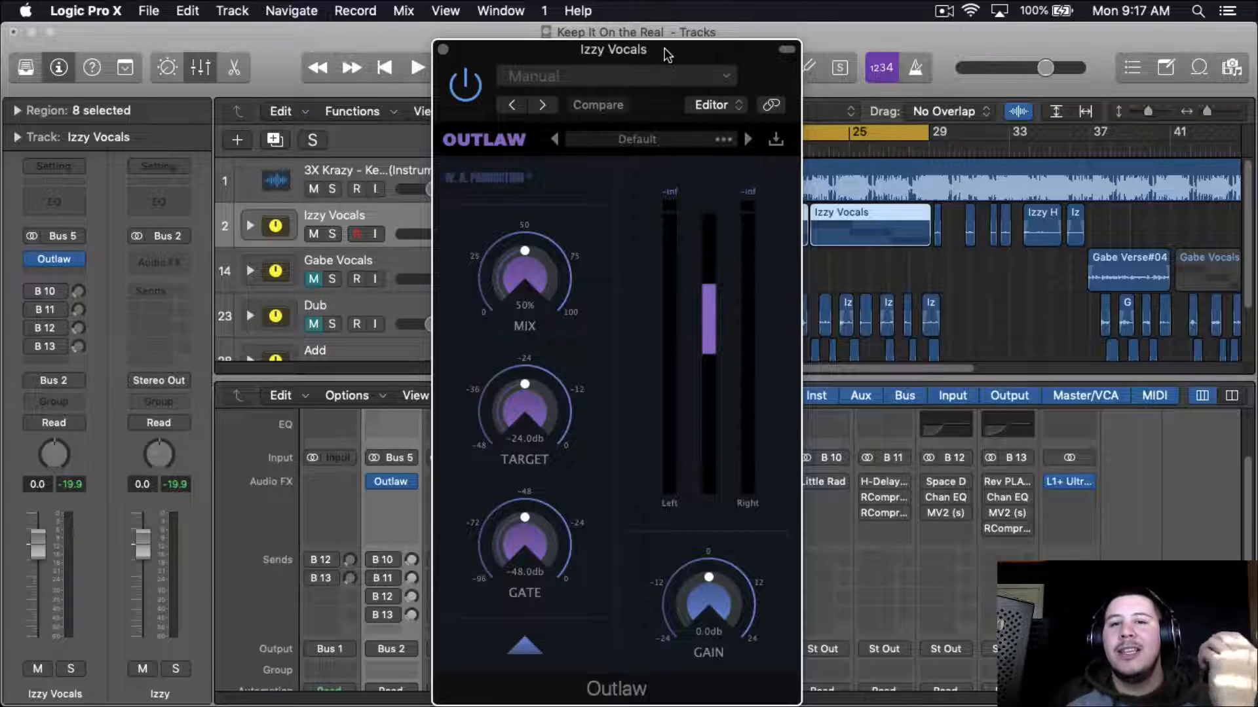
pyautogui.moveTo(666, 54); pyautogui.dragTo(476, 44)
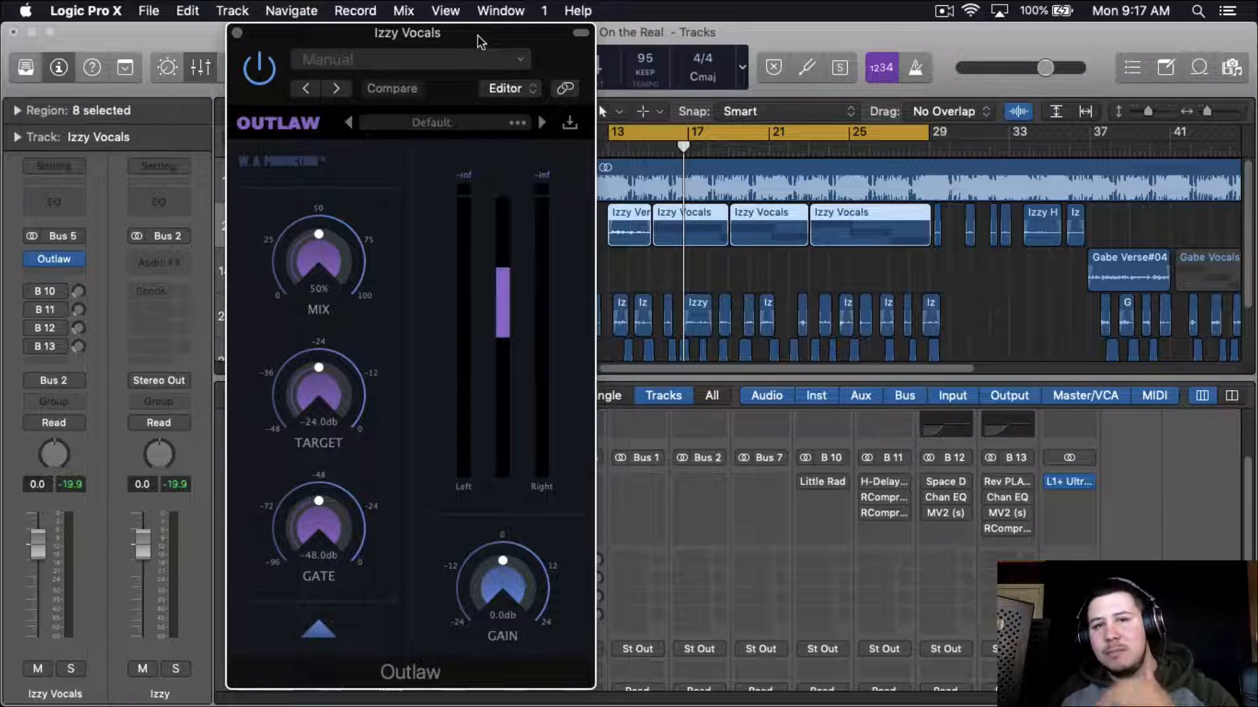
pyautogui.moveTo(478, 41); pyautogui.dragTo(492, 76)
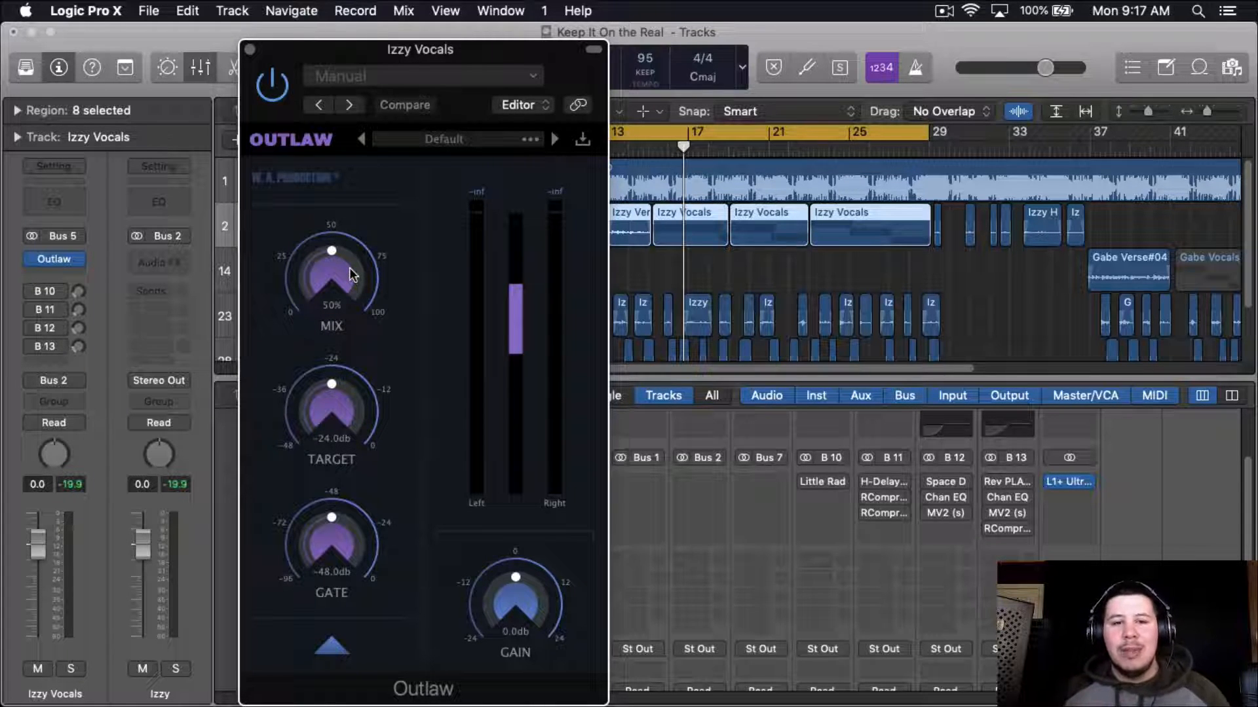
# Step: Audition the verse vocal through Outlaw at its default settings and close the plug-in window
pyautogui.moveTo(422, 50); pyautogui.dragTo(417, 48)
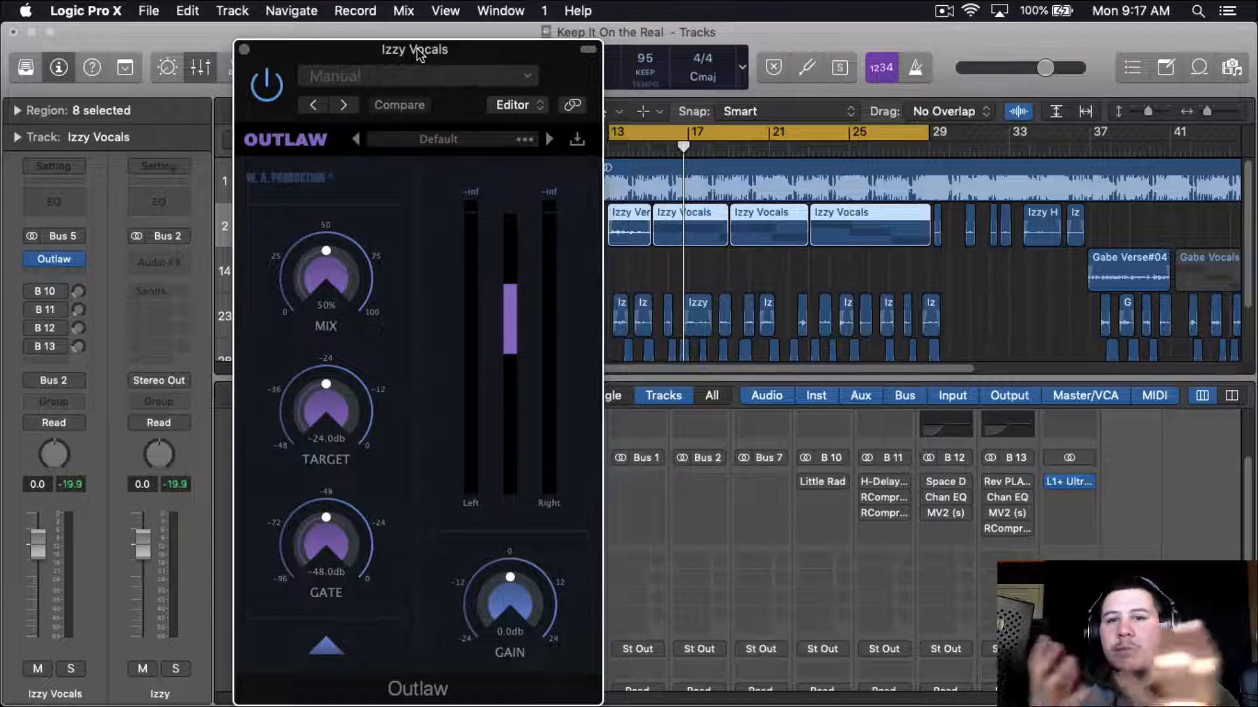
pyautogui.press('space')
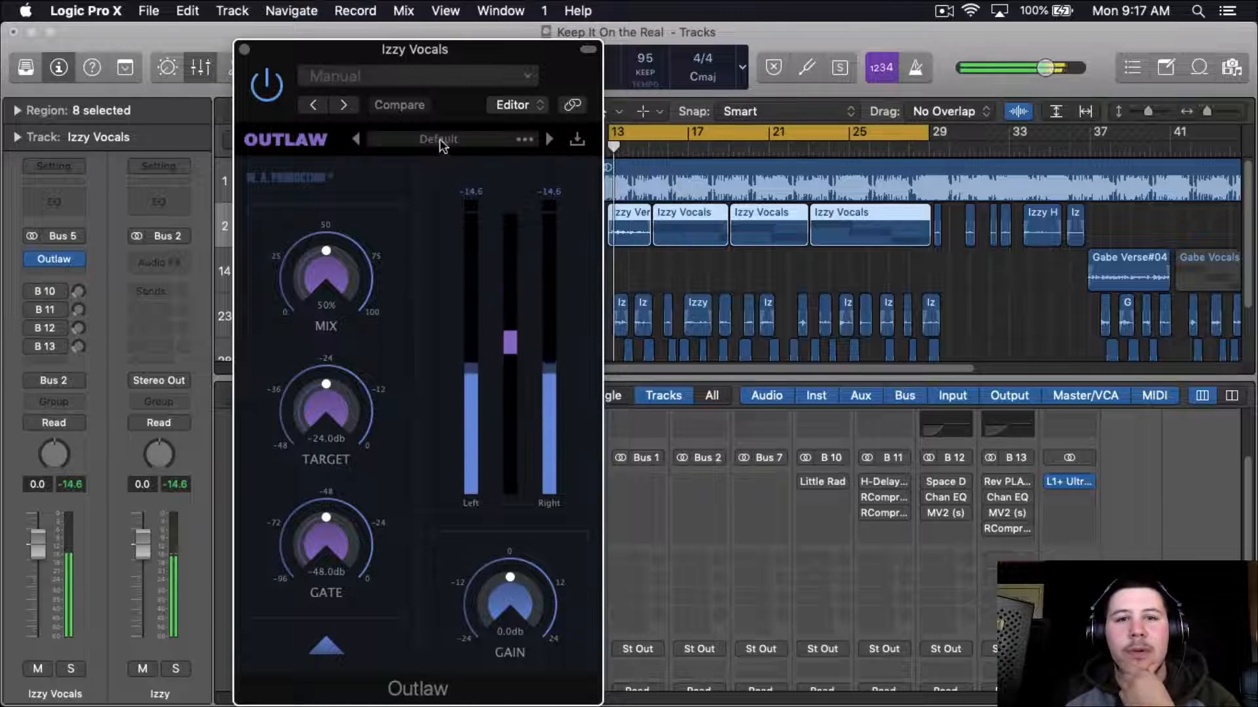
pyautogui.moveTo(457, 53); pyautogui.dragTo(421, 52)
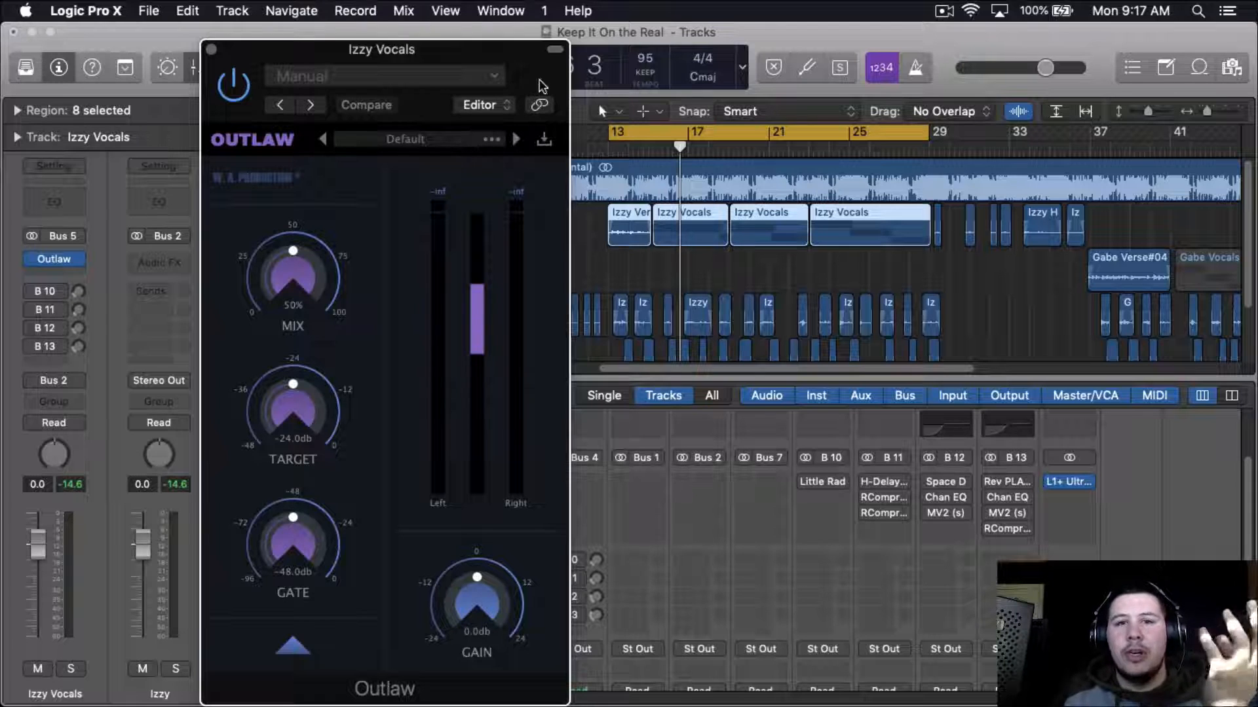
pyautogui.moveTo(539, 80); pyautogui.dragTo(609, 62)
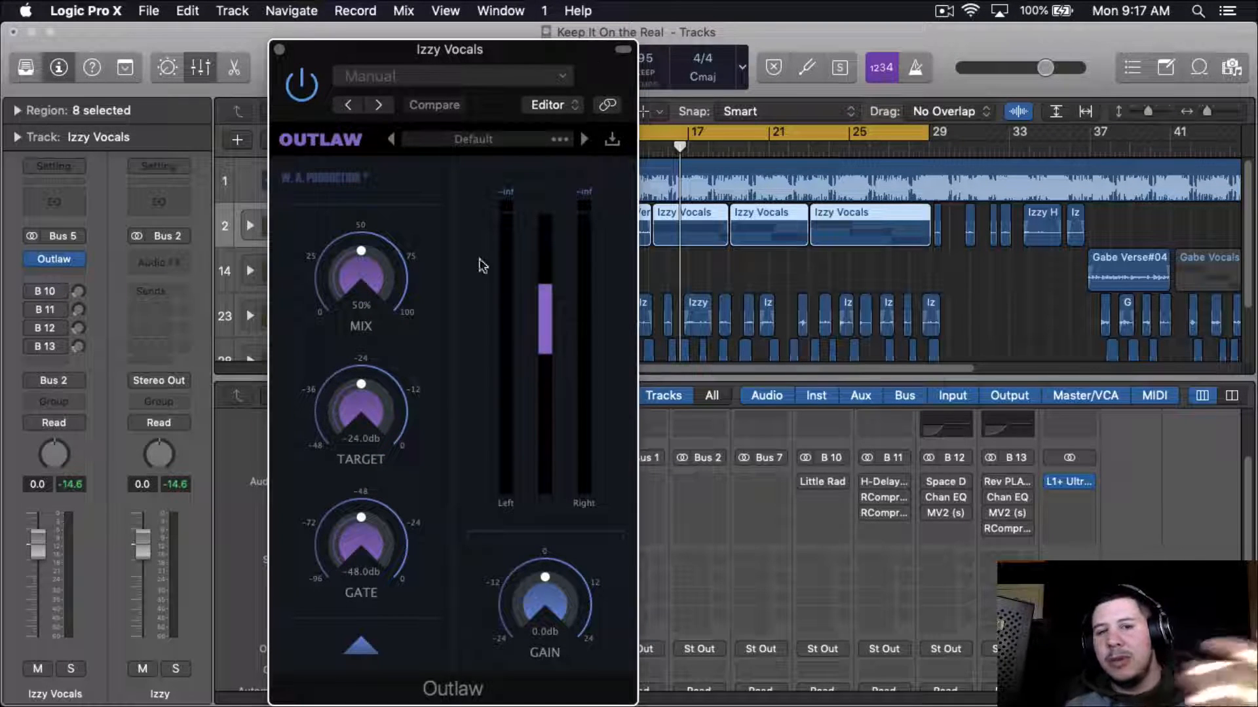
pyautogui.click(280, 49)
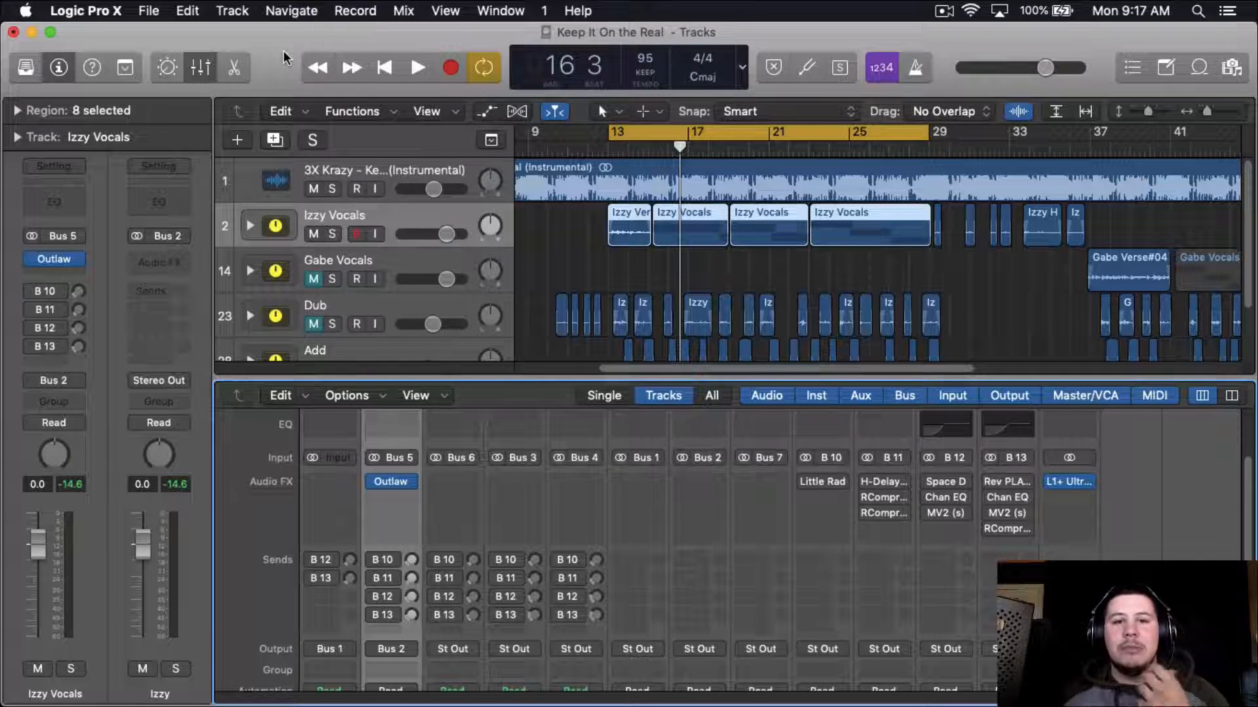
# Step: Insert the Waves DeEsser (s) plug-in below Outlaw on track 2's vocal channel
pyautogui.click(407, 511)
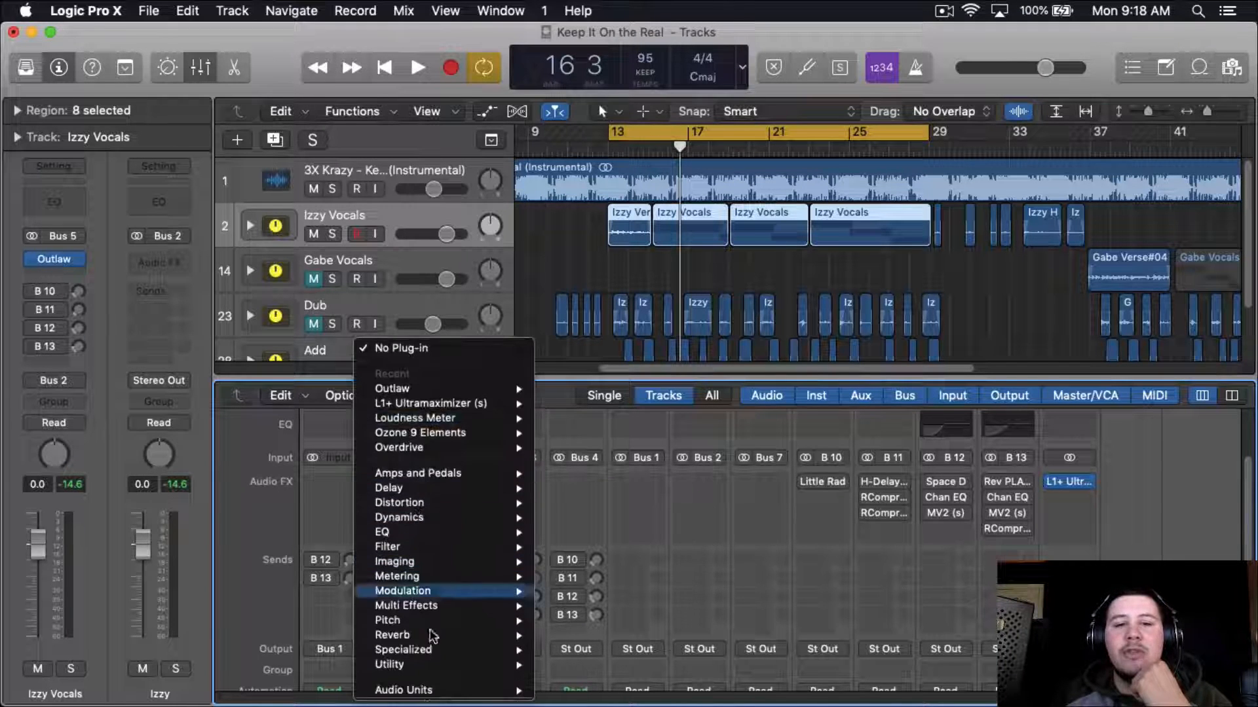
pyautogui.moveTo(458, 690)
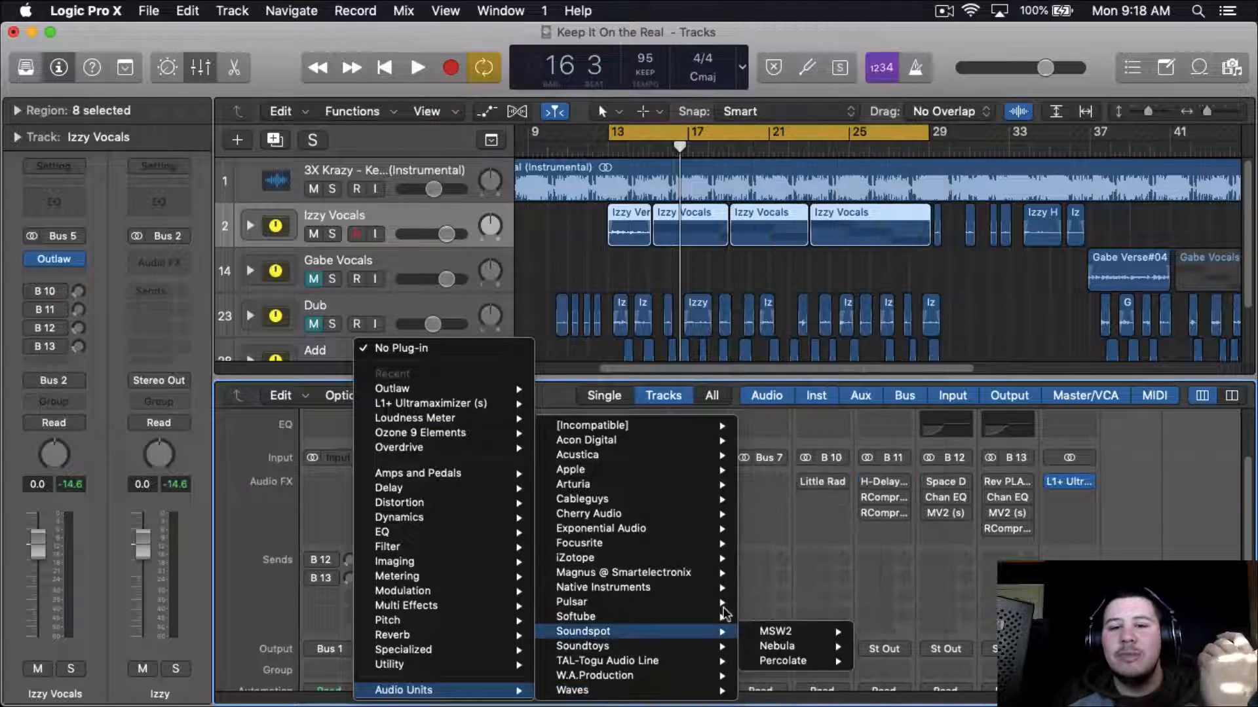
pyautogui.moveTo(593, 689)
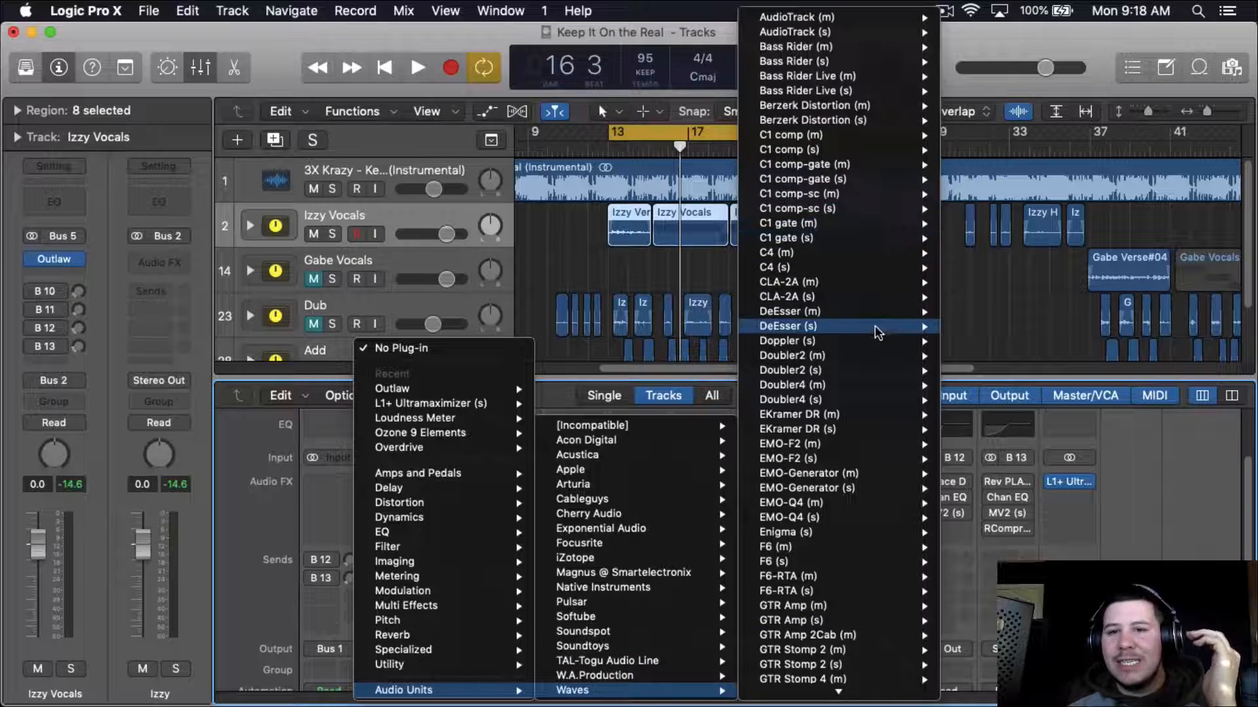
pyautogui.moveTo(879, 327)
pyautogui.click(972, 330)
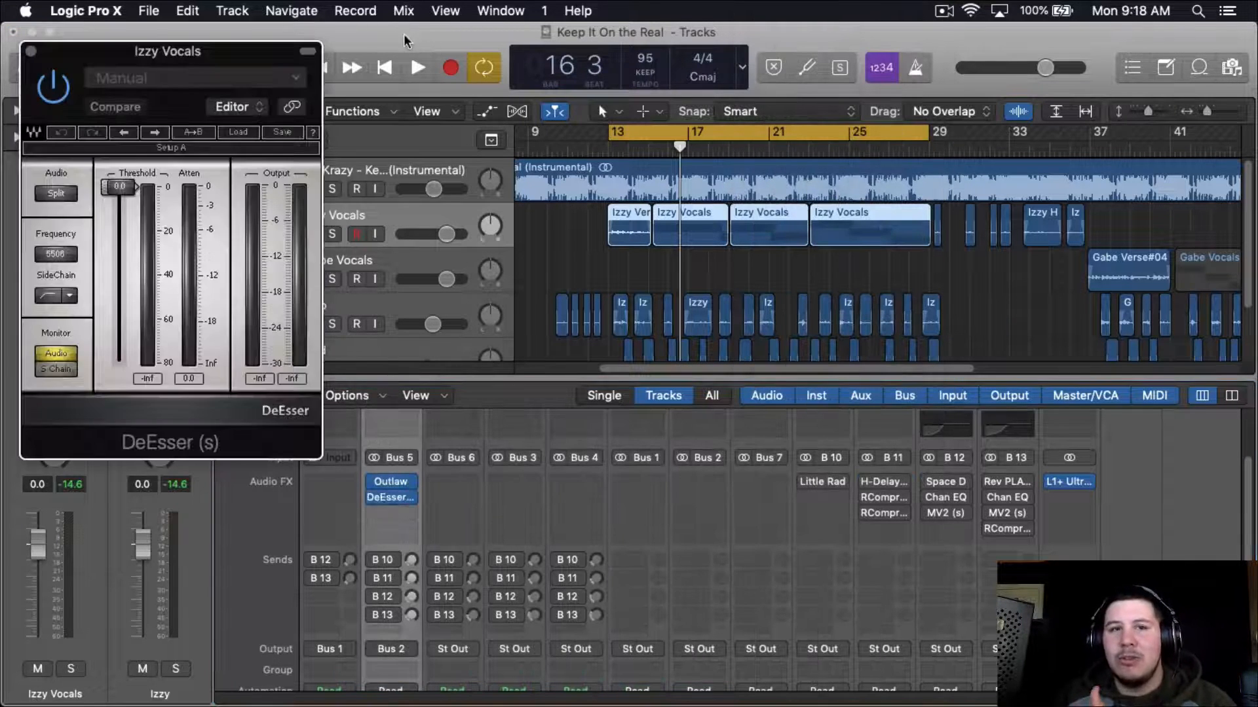
# Step: Load the Male Shh factory preset in the DeEsser
pyautogui.click(190, 78)
pyautogui.moveTo(216, 422)
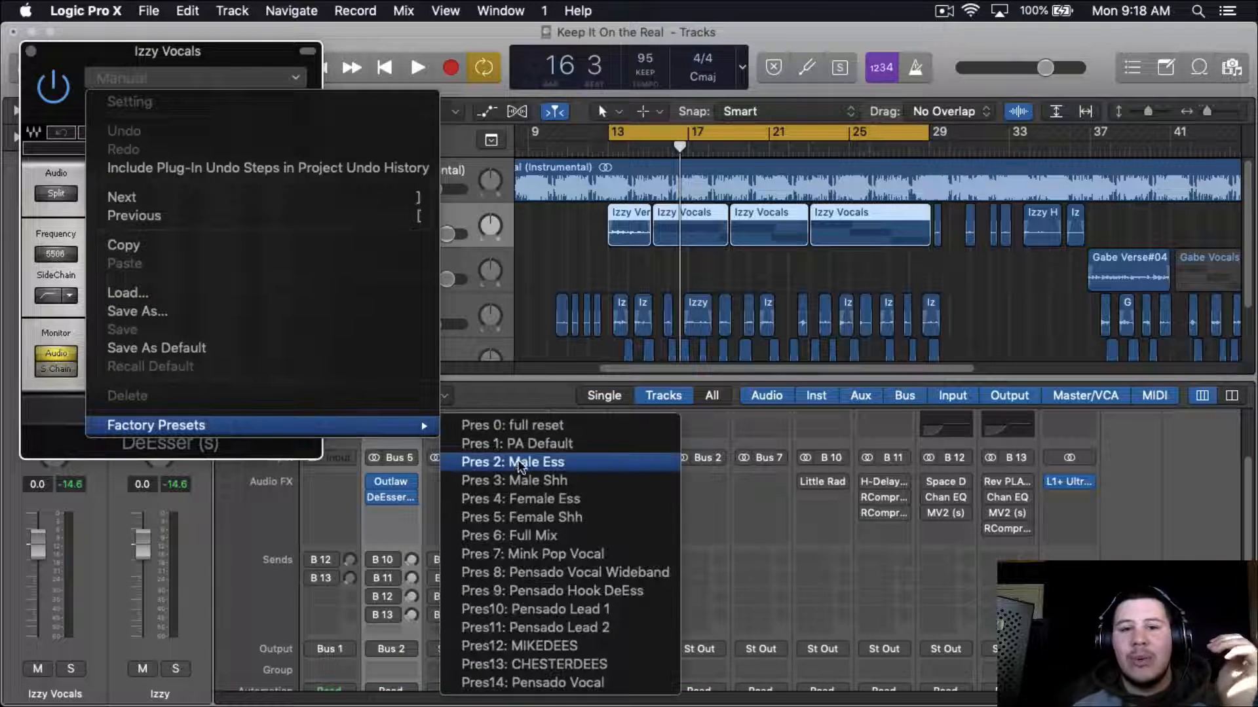
pyautogui.click(576, 481)
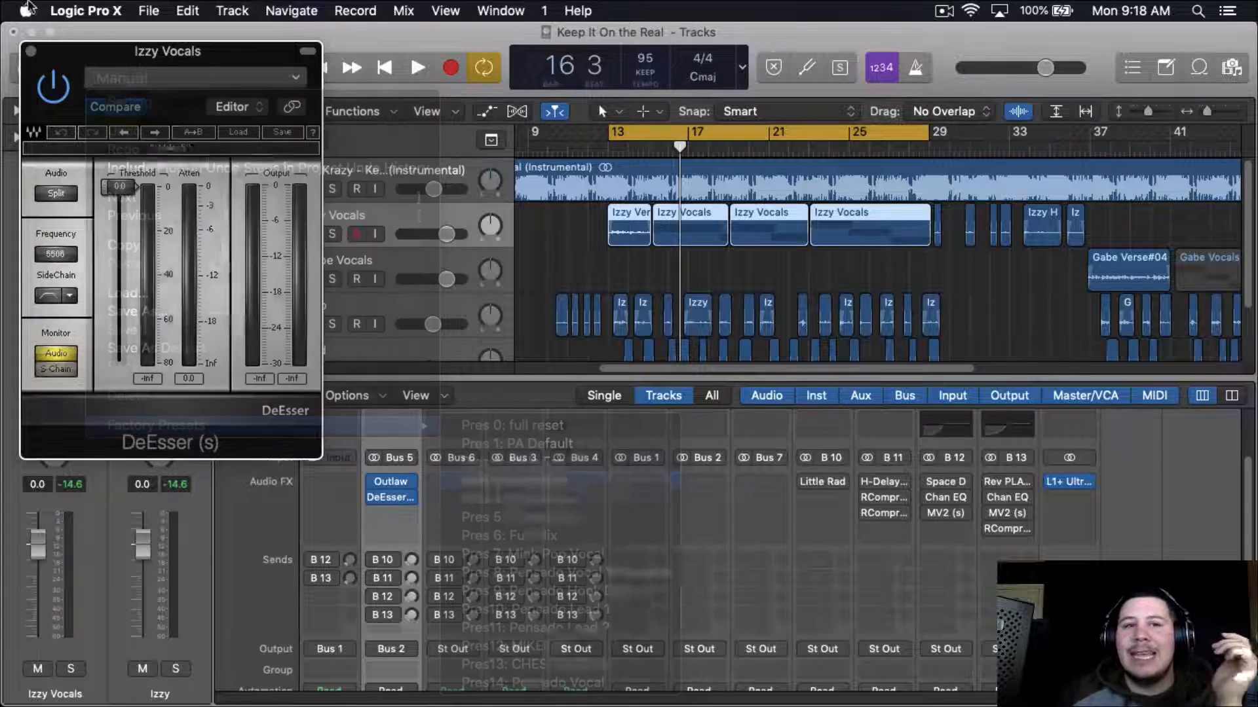
pyautogui.moveTo(132, 51); pyautogui.dragTo(419, 45)
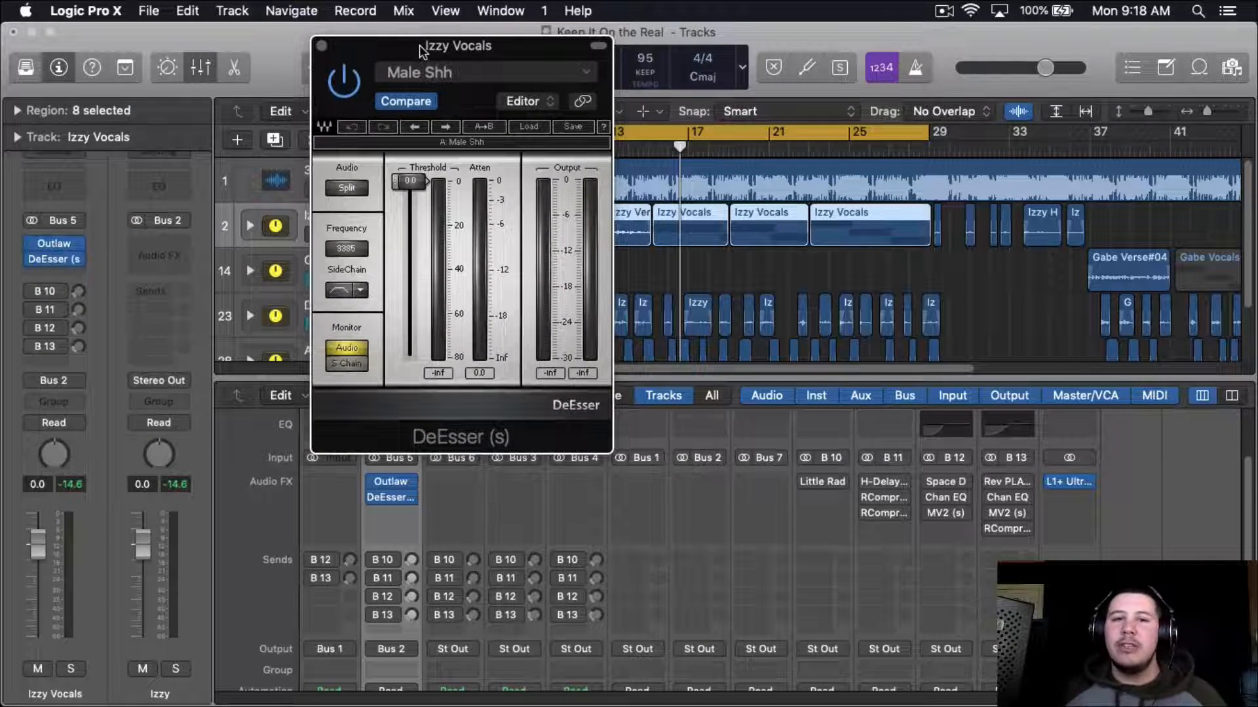
pyautogui.moveTo(419, 46); pyautogui.dragTo(496, 60)
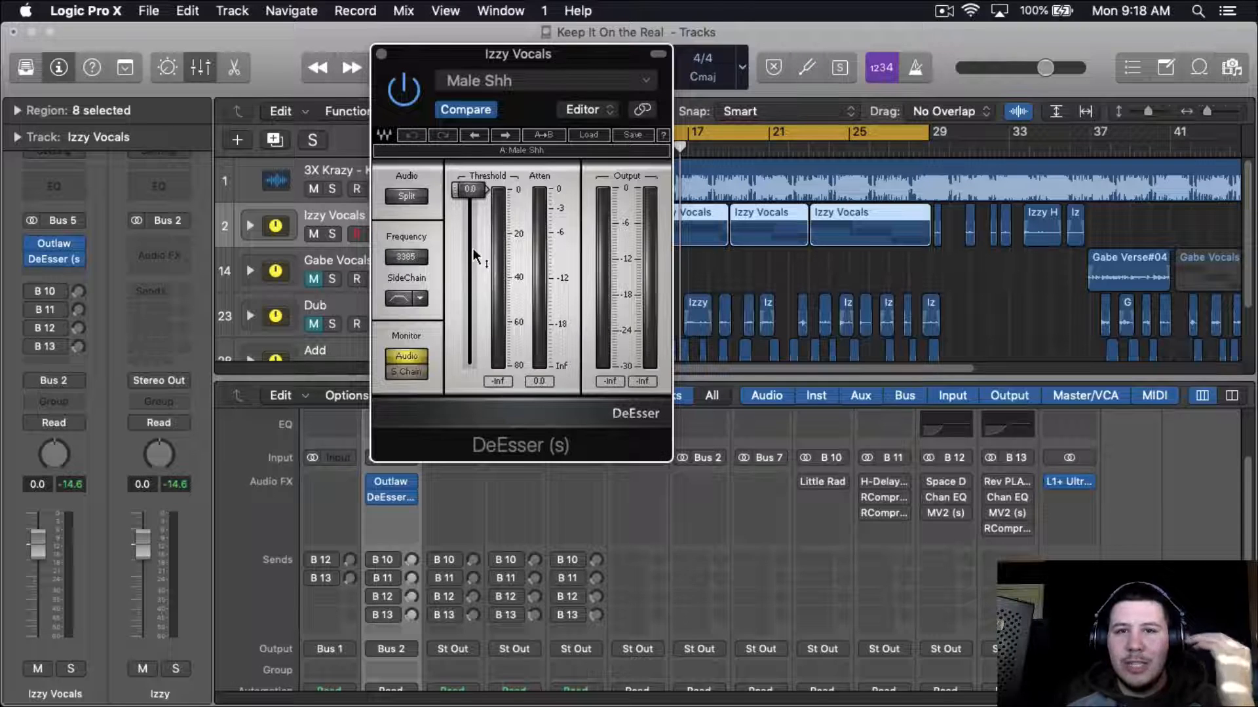
# Step: Lower the DeEsser threshold to -48.0 while playing the verse, and close the plug-in window
pyautogui.press('space')
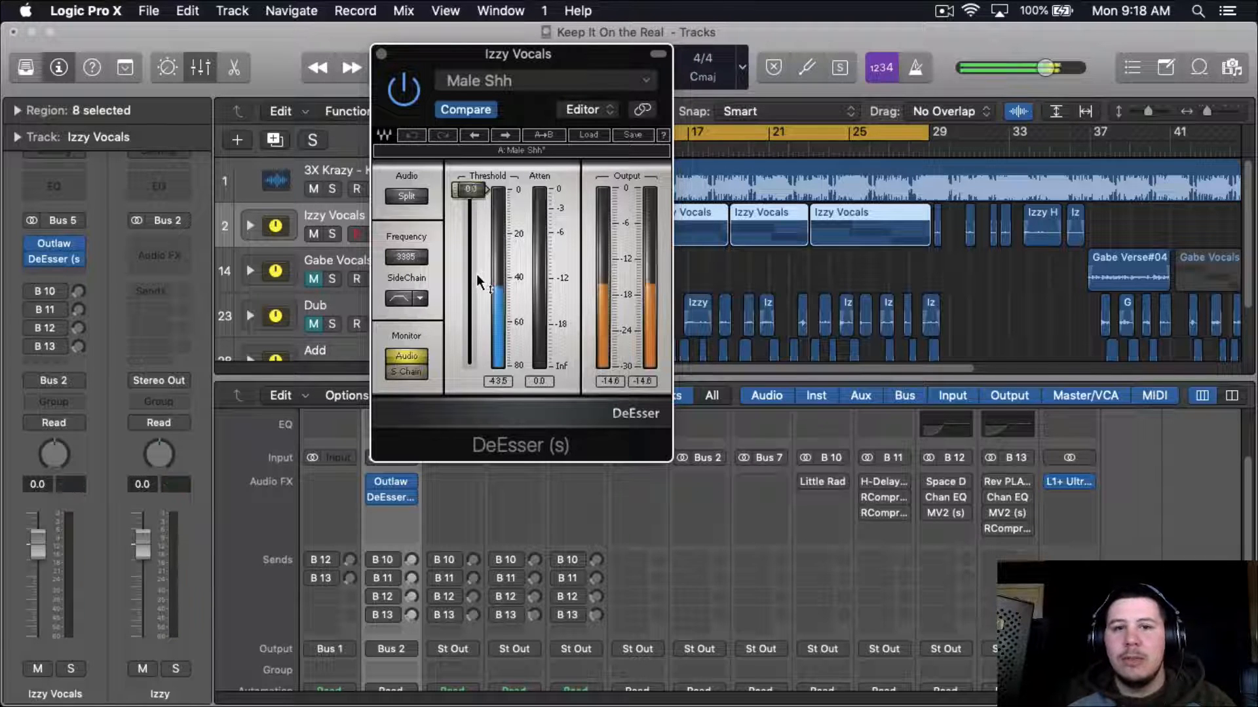
pyautogui.scroll(-10, 477, 274)
pyautogui.scroll(-1, 473, 272)
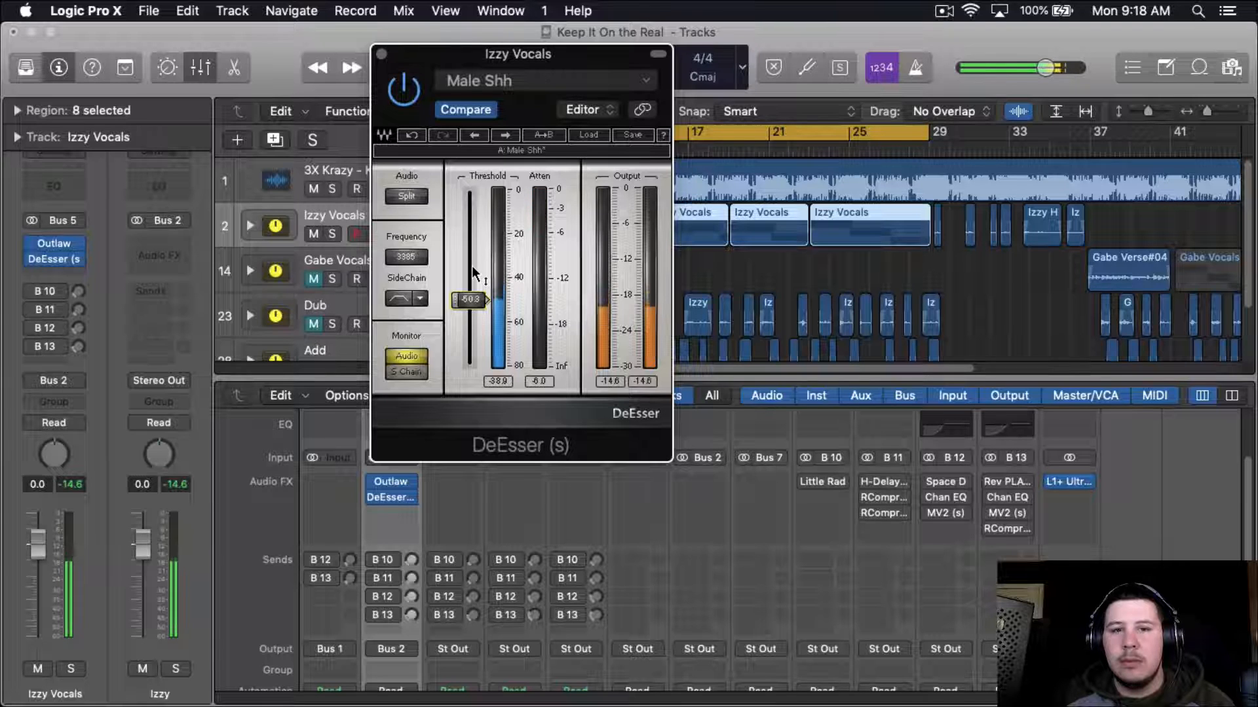
pyautogui.scroll(2, 473, 272)
pyautogui.scroll(2, 473, 271)
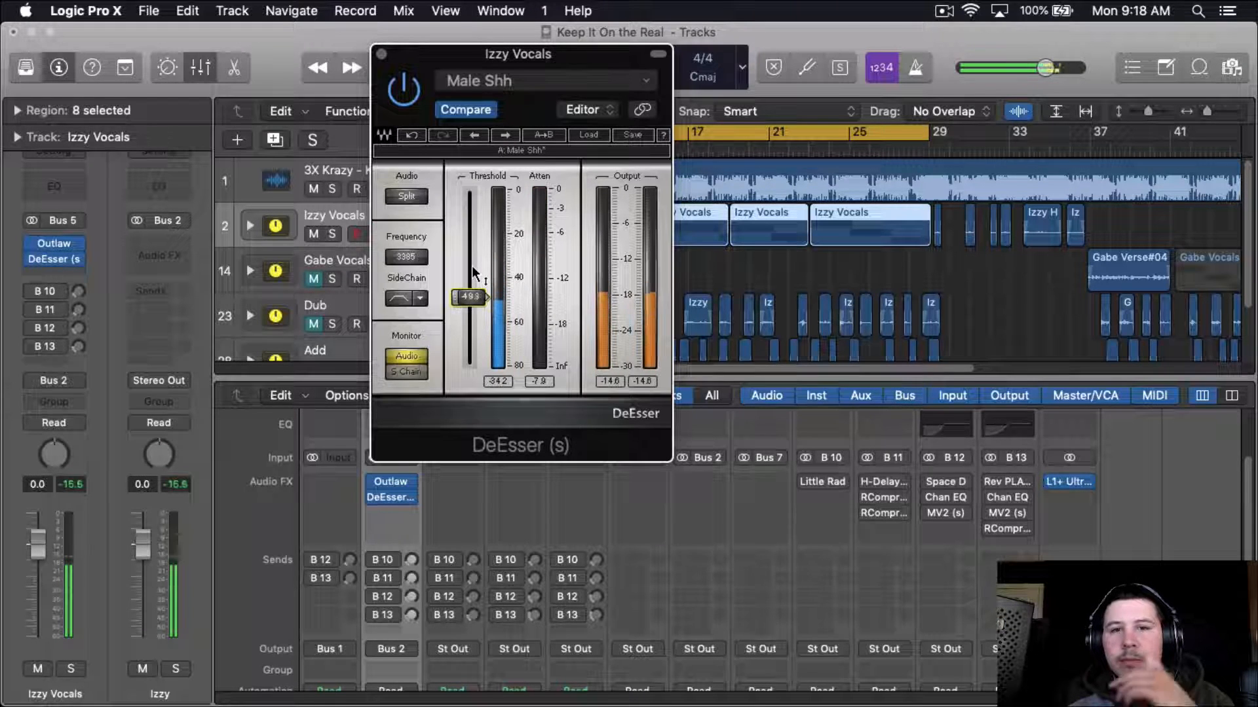
pyautogui.scroll(1, 473, 272)
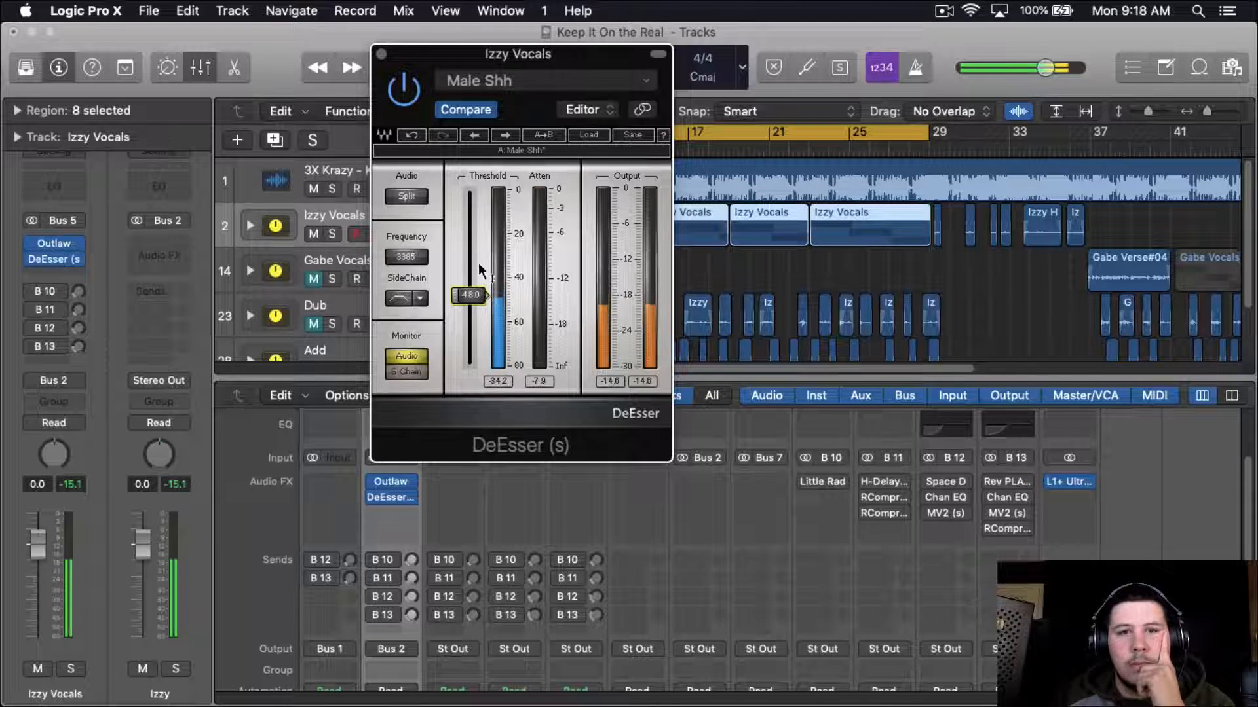
pyautogui.click(380, 52)
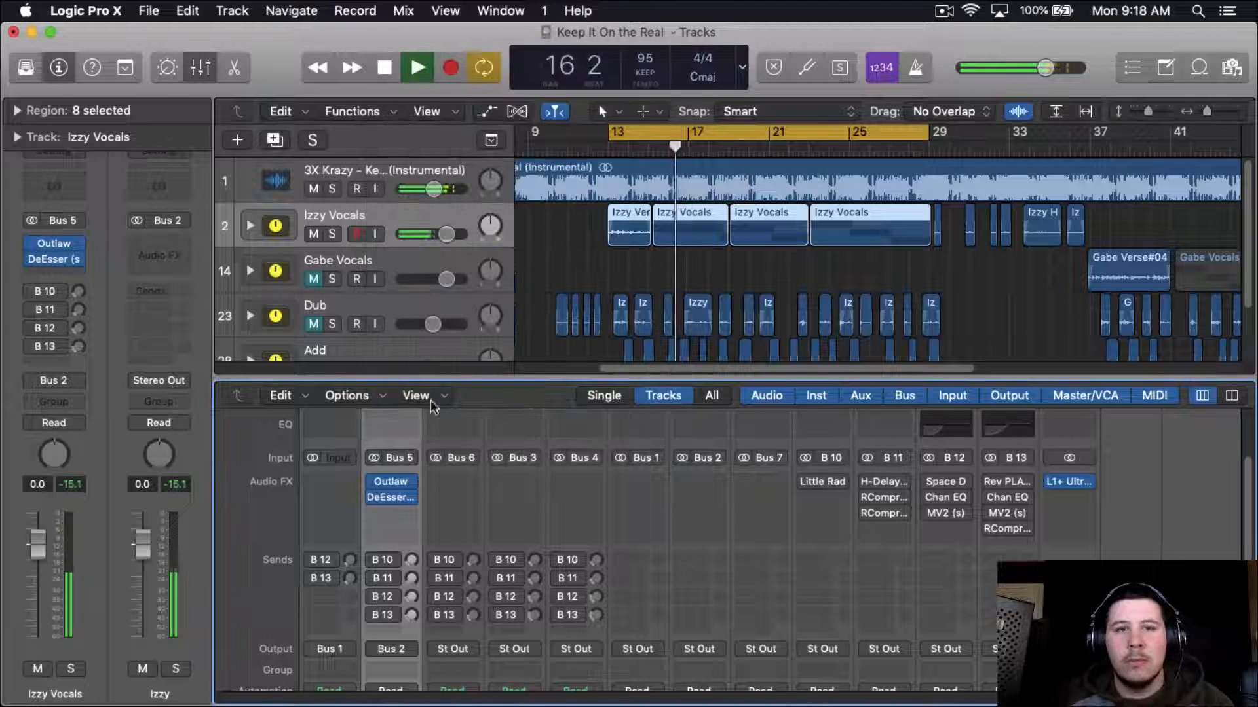
# Step: Reopen the DeEsser on track 2's vocal channel to check its threshold setting, and close it again
pyautogui.click(391, 514)
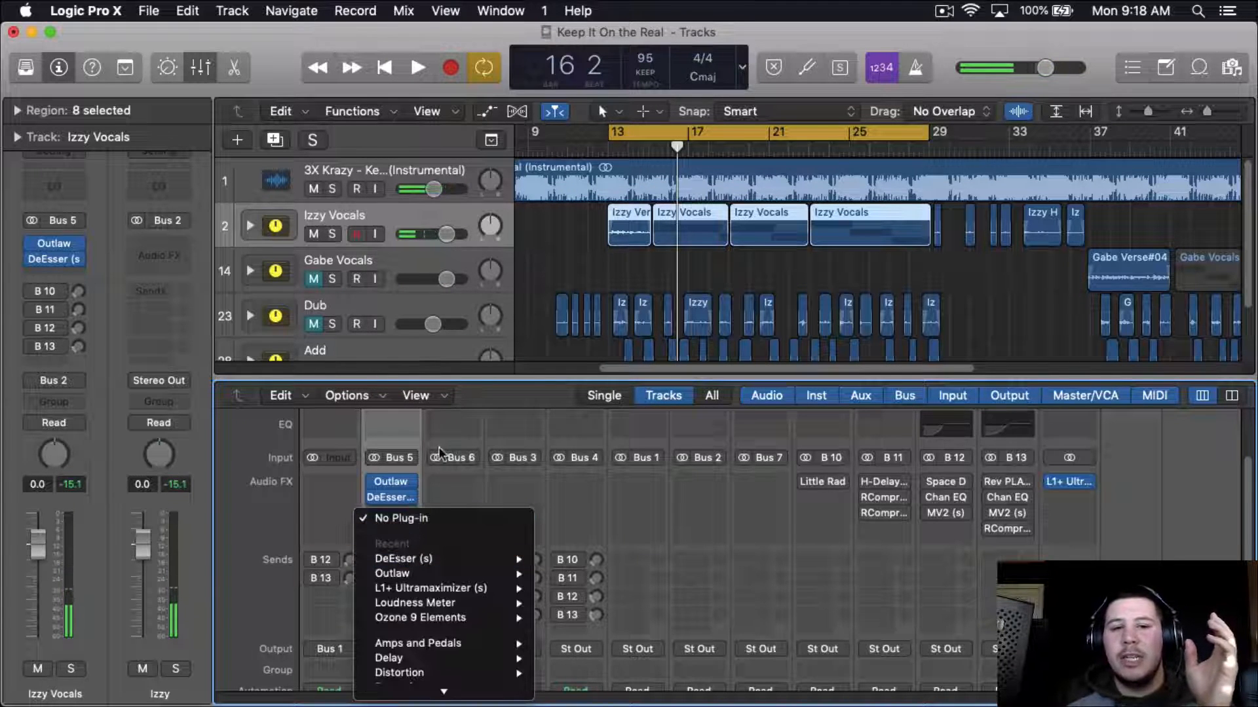
pyautogui.click(396, 497)
pyautogui.click(393, 498)
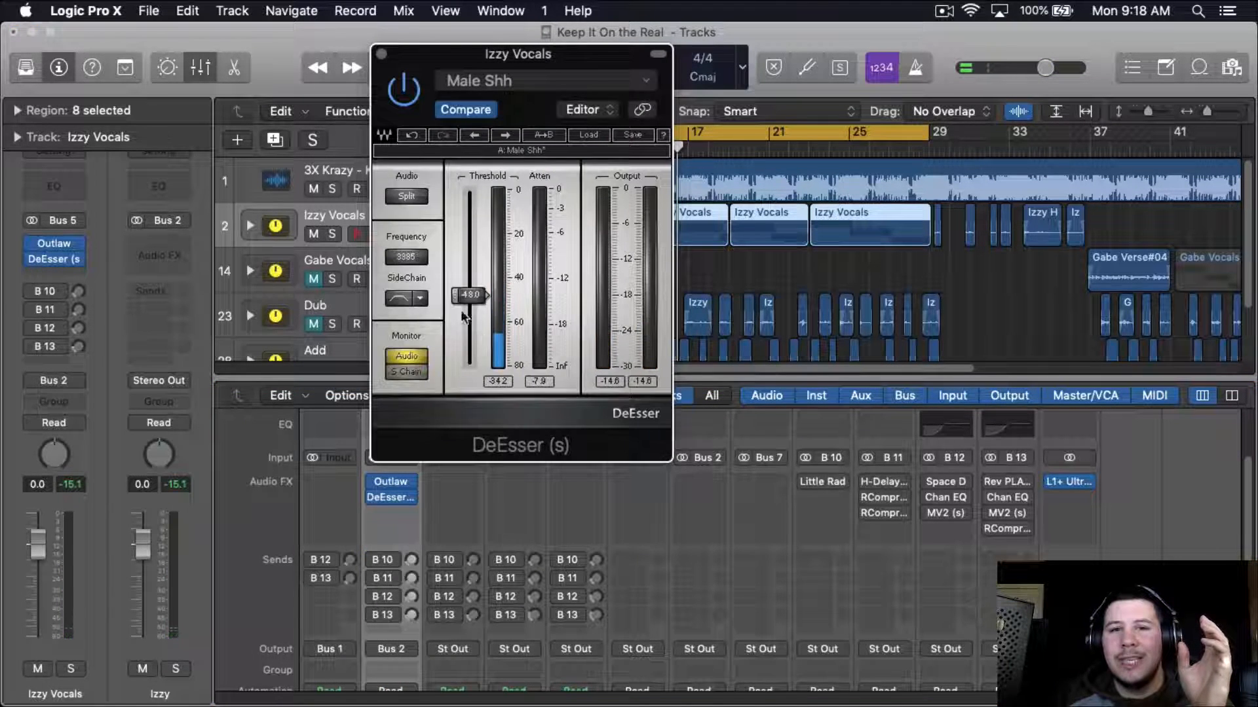
pyautogui.press('super+w')
# Step: Insert the Waves RVox (s) compressor below the DeEsser on track 2's vocal channel
pyautogui.click(411, 512)
pyautogui.moveTo(458, 689)
pyautogui.moveTo(563, 690)
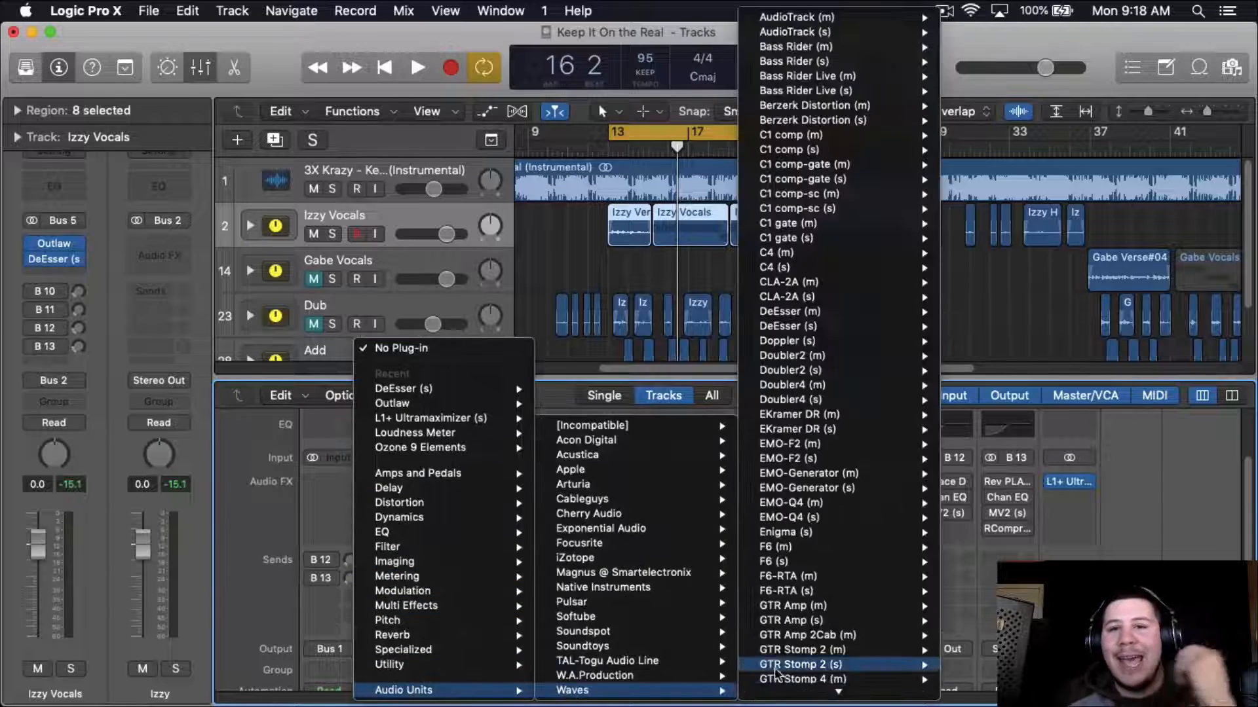
pyautogui.scroll(-15, 818, 632)
pyautogui.moveTo(795, 638)
pyautogui.scroll(-10, 796, 637)
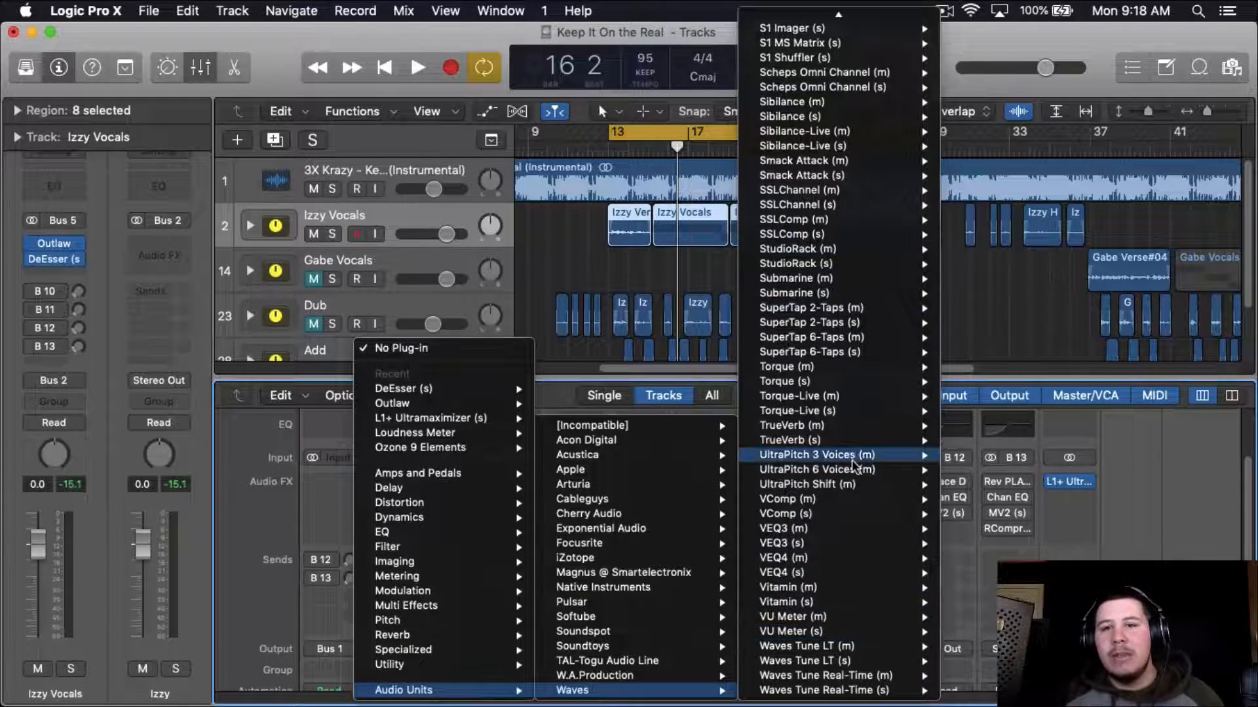
pyautogui.scroll(12, 852, 452)
pyautogui.moveTo(848, 391)
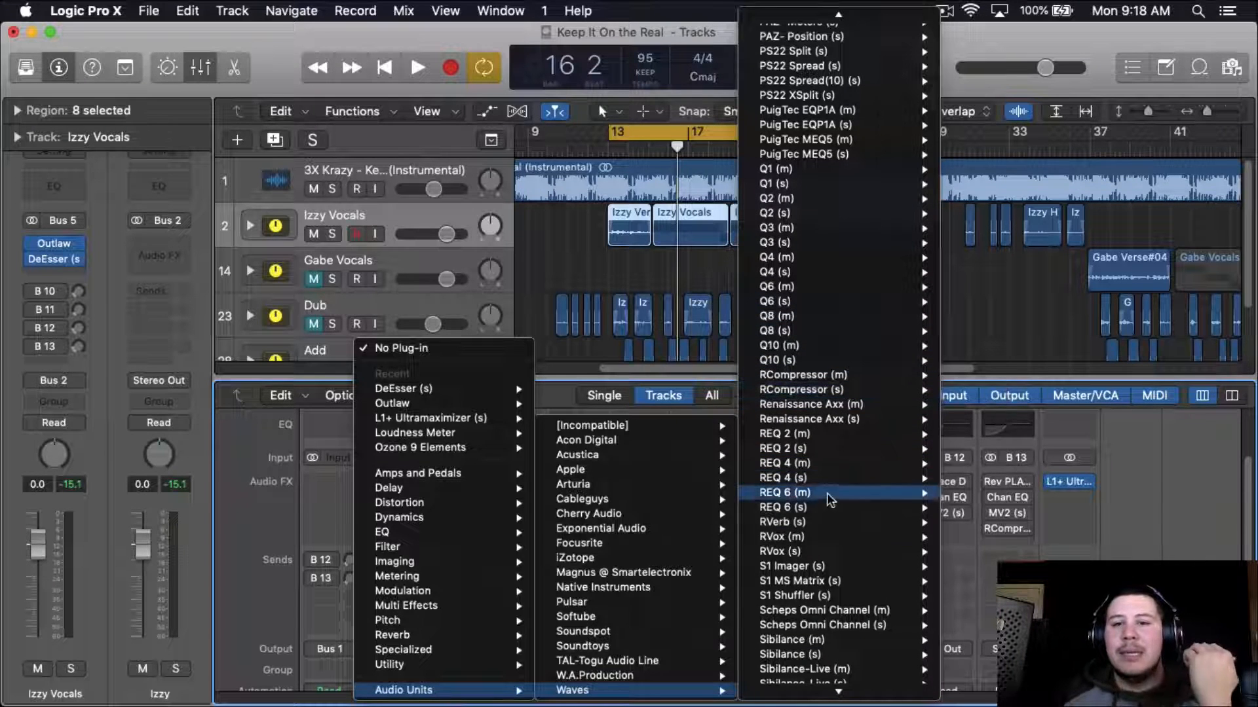
pyautogui.moveTo(832, 551)
pyautogui.click(958, 552)
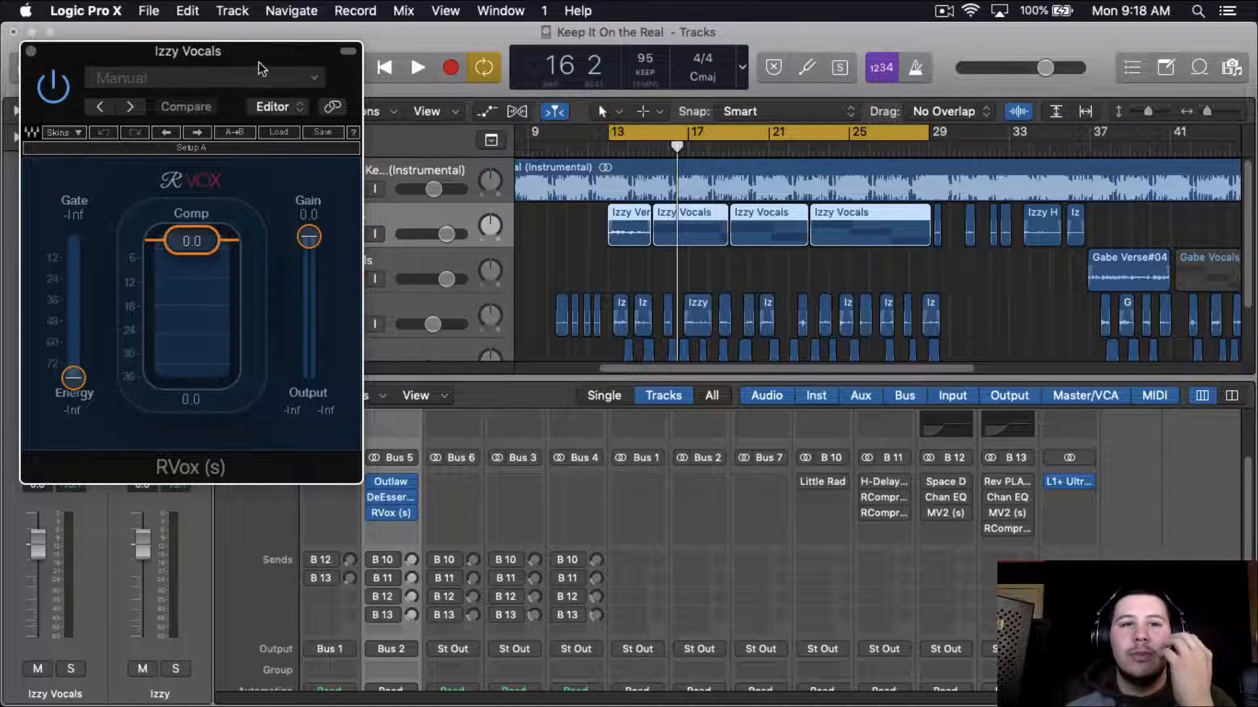
pyautogui.moveTo(283, 51); pyautogui.dragTo(574, 85)
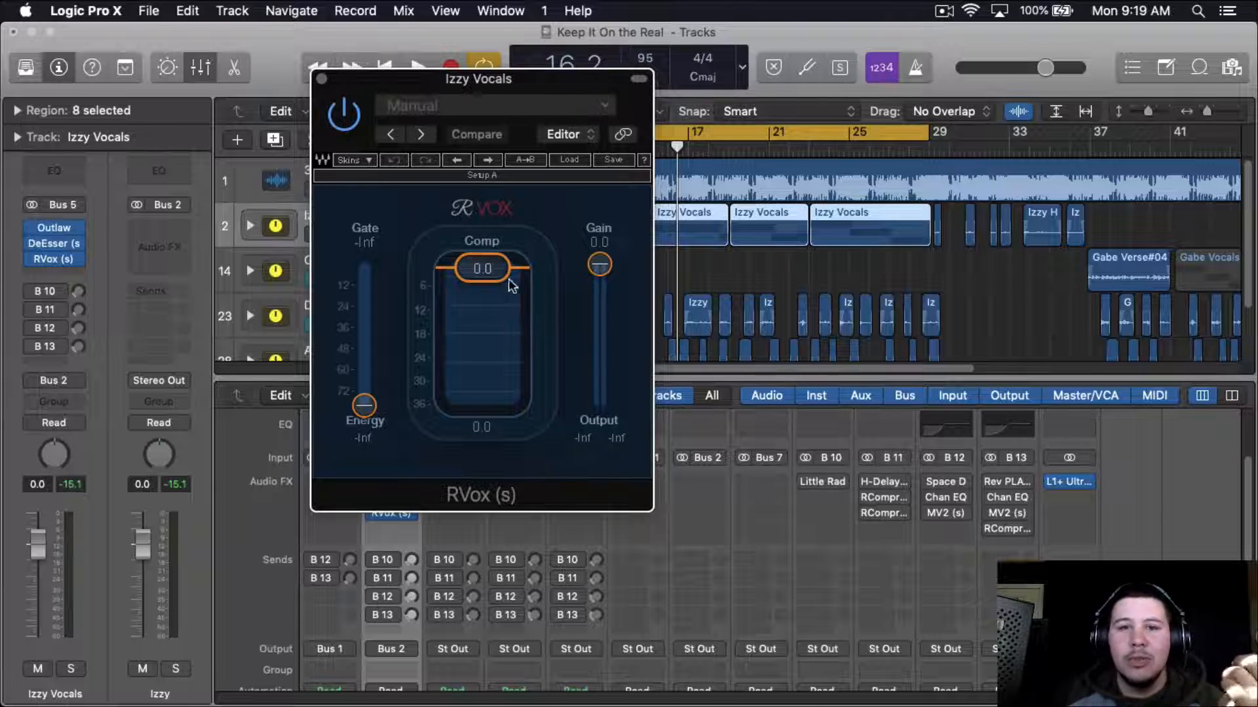
# Step: Lower the RVox compression to -3.5 while playing the verse
pyautogui.moveTo(547, 80); pyautogui.dragTo(702, 71)
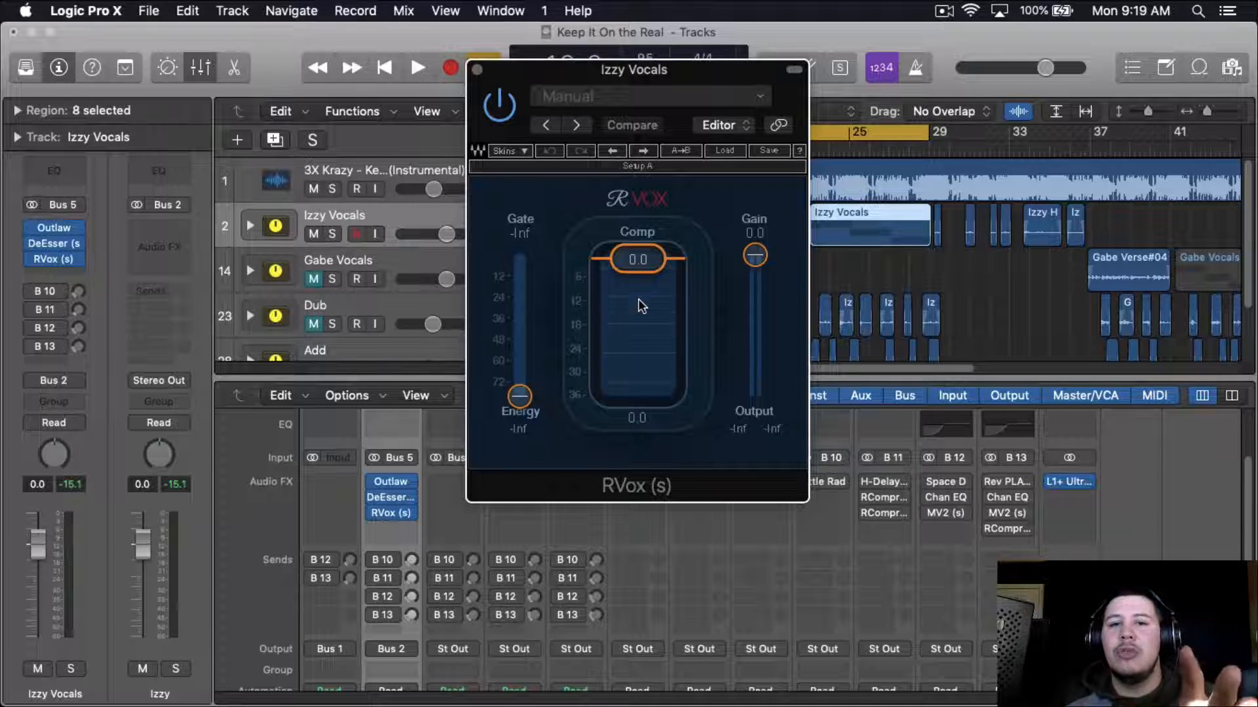
pyautogui.scroll(-1, 639, 299)
pyautogui.press('space')
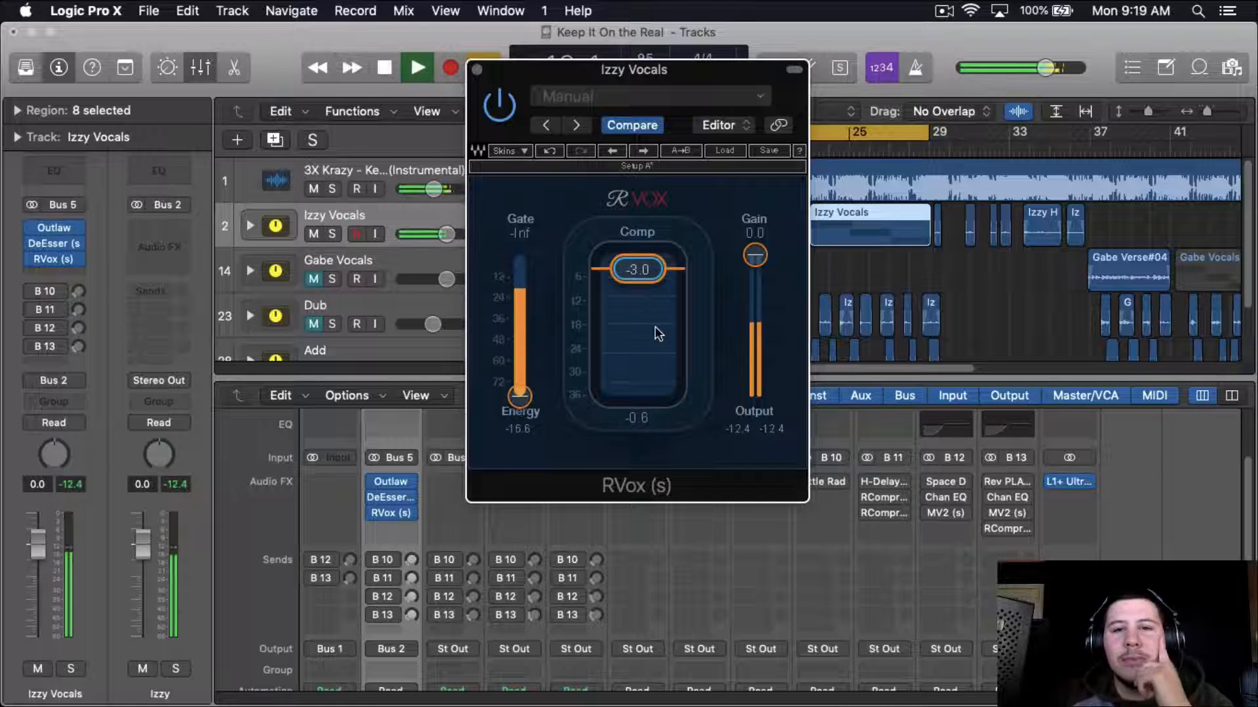
pyautogui.scroll(-10, 656, 331)
pyautogui.scroll(8, 656, 332)
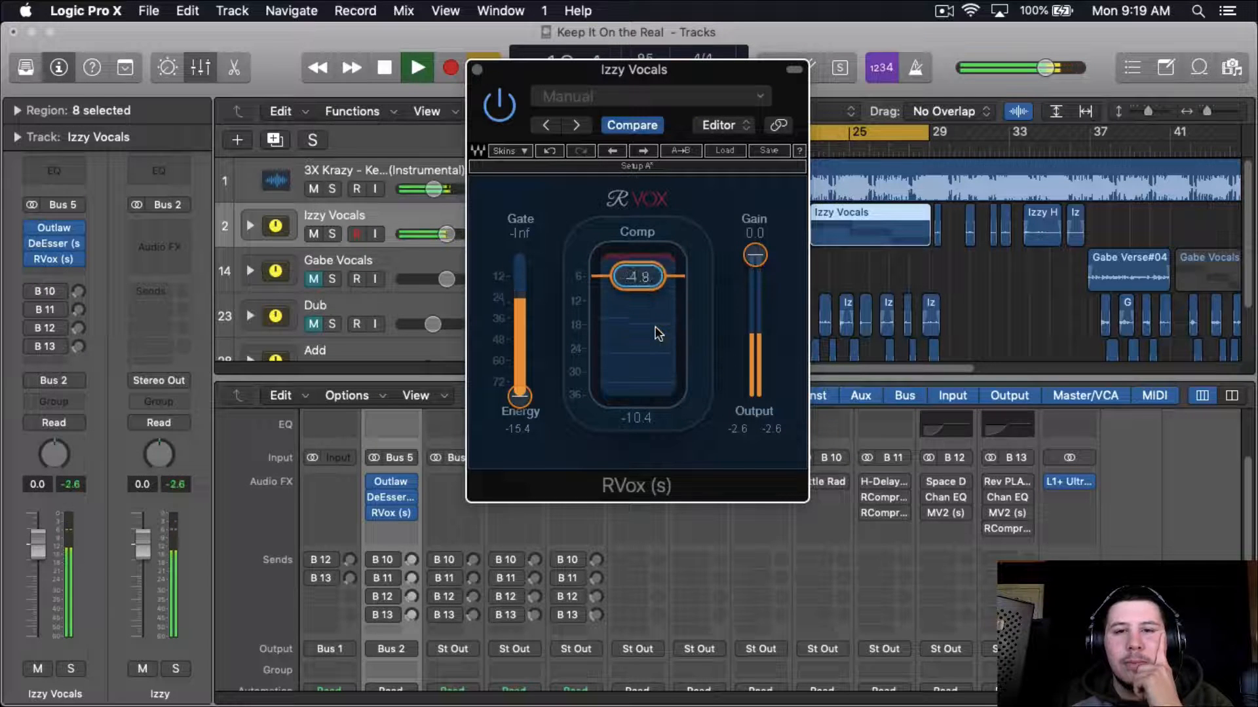
pyautogui.scroll(4, 659, 333)
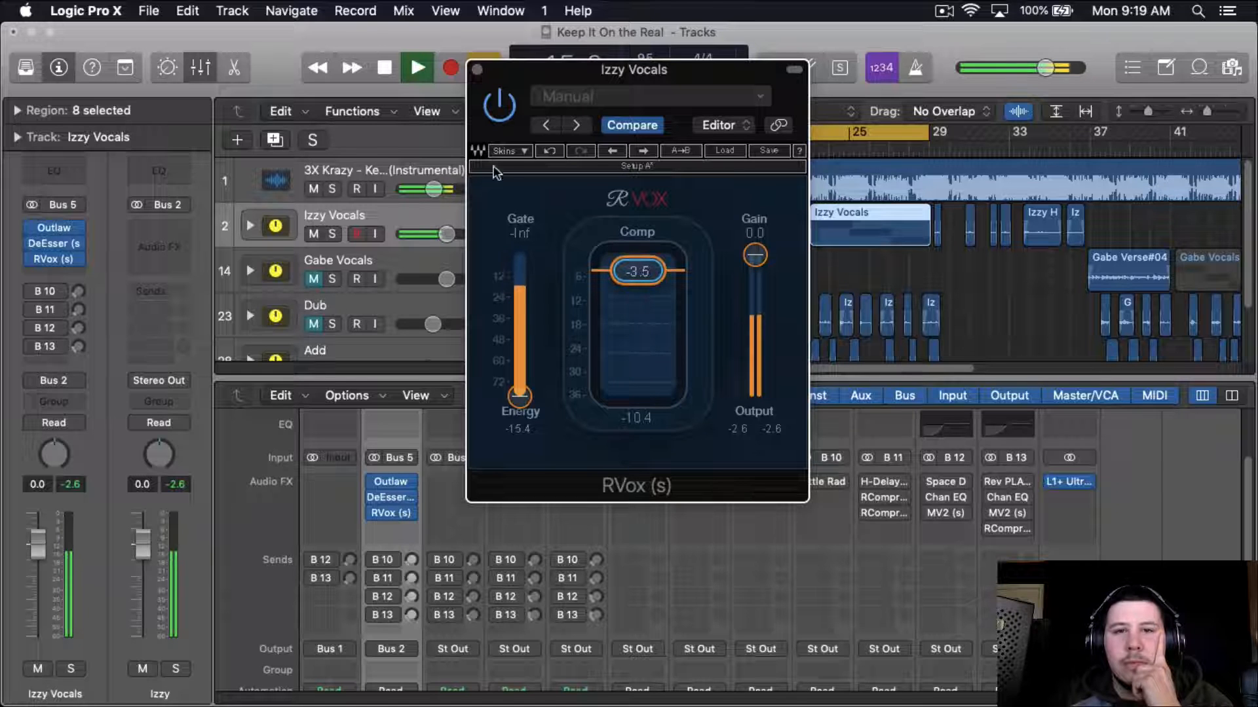
# Step: Compare the vocal with RVox on and bypassed, test its gate, and stop playback before closing the plug-in window
pyautogui.click(506, 103)
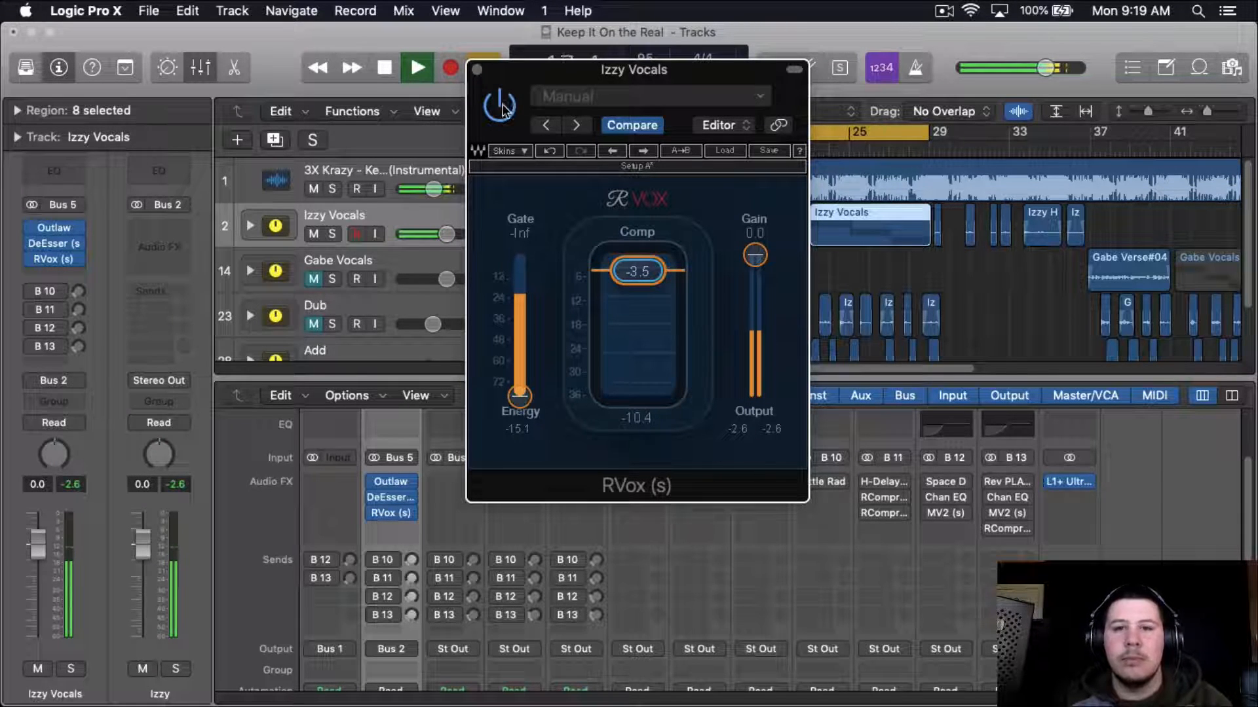
pyautogui.moveTo(519, 395)
pyautogui.mouseDown()
pyautogui.moveTo(519, 262)
pyautogui.moveTo(522, 395)
pyautogui.mouseUp()
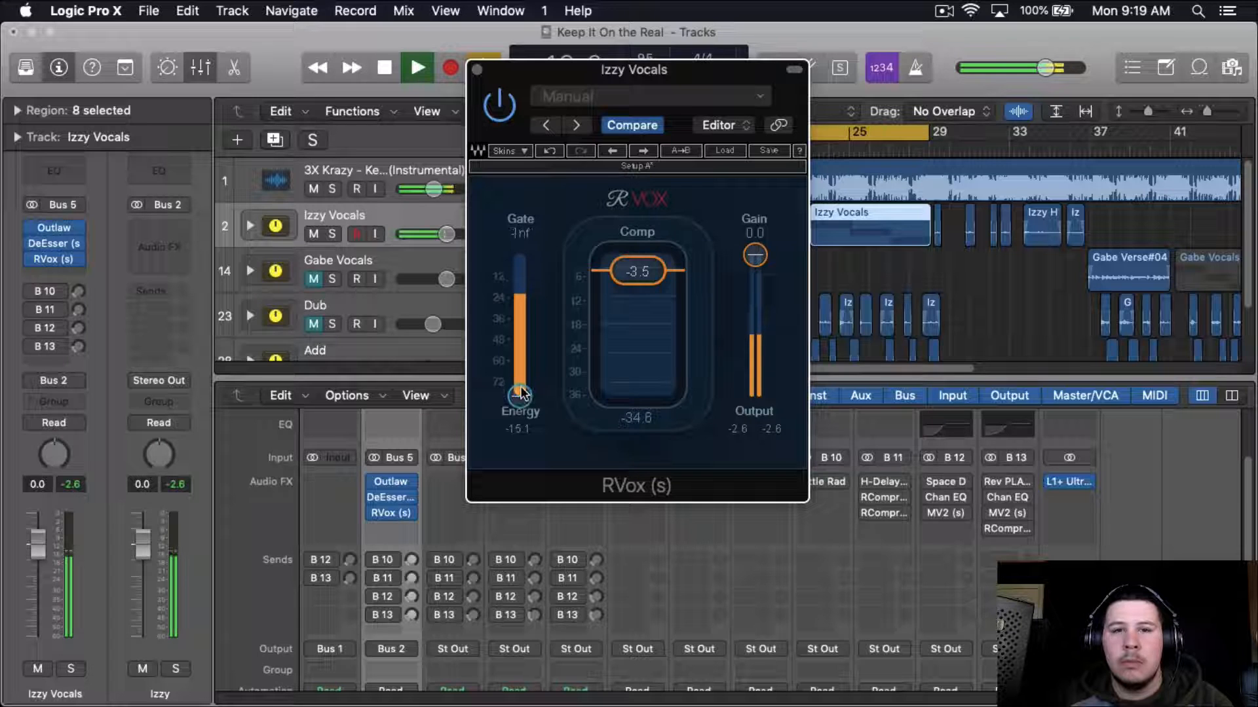
pyautogui.press('space')
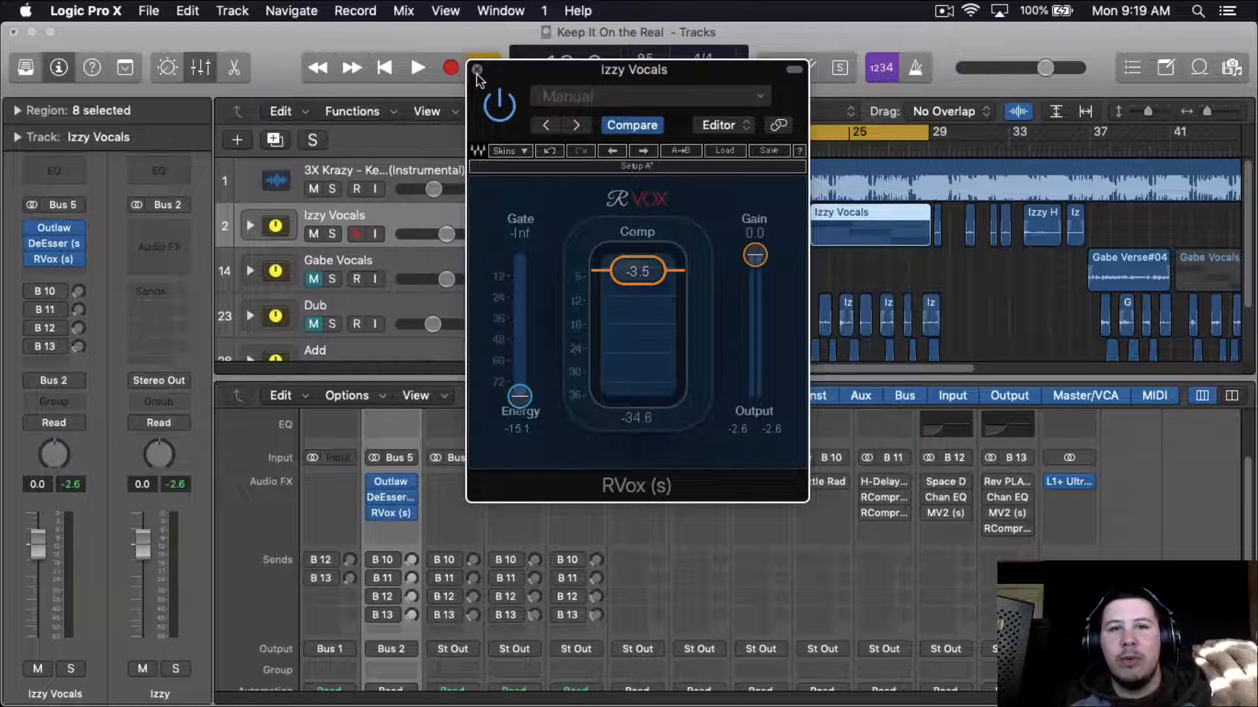
pyautogui.click(477, 70)
# Step: Insert the Waves SSLChannel (s) below RVox on track 2's vocal channel, and arrange its window so all controls fit on screen
pyautogui.click(392, 528)
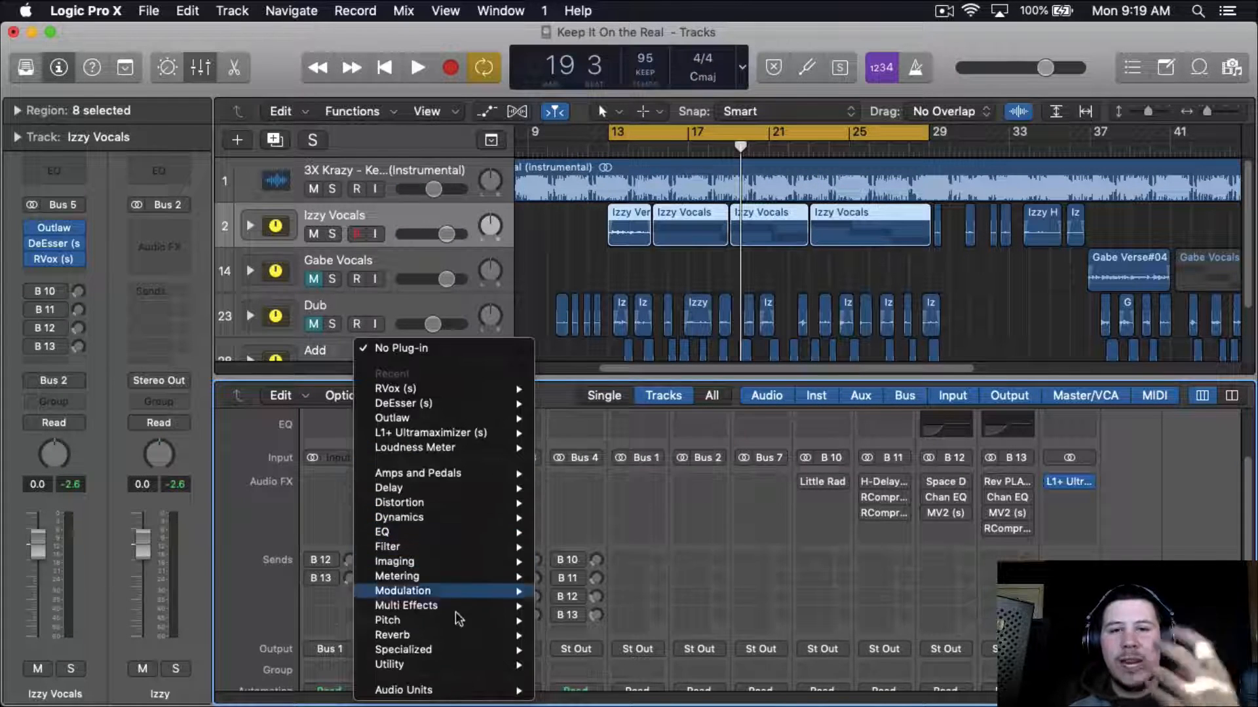
pyautogui.moveTo(482, 690)
pyautogui.moveTo(655, 690)
pyautogui.moveTo(834, 662)
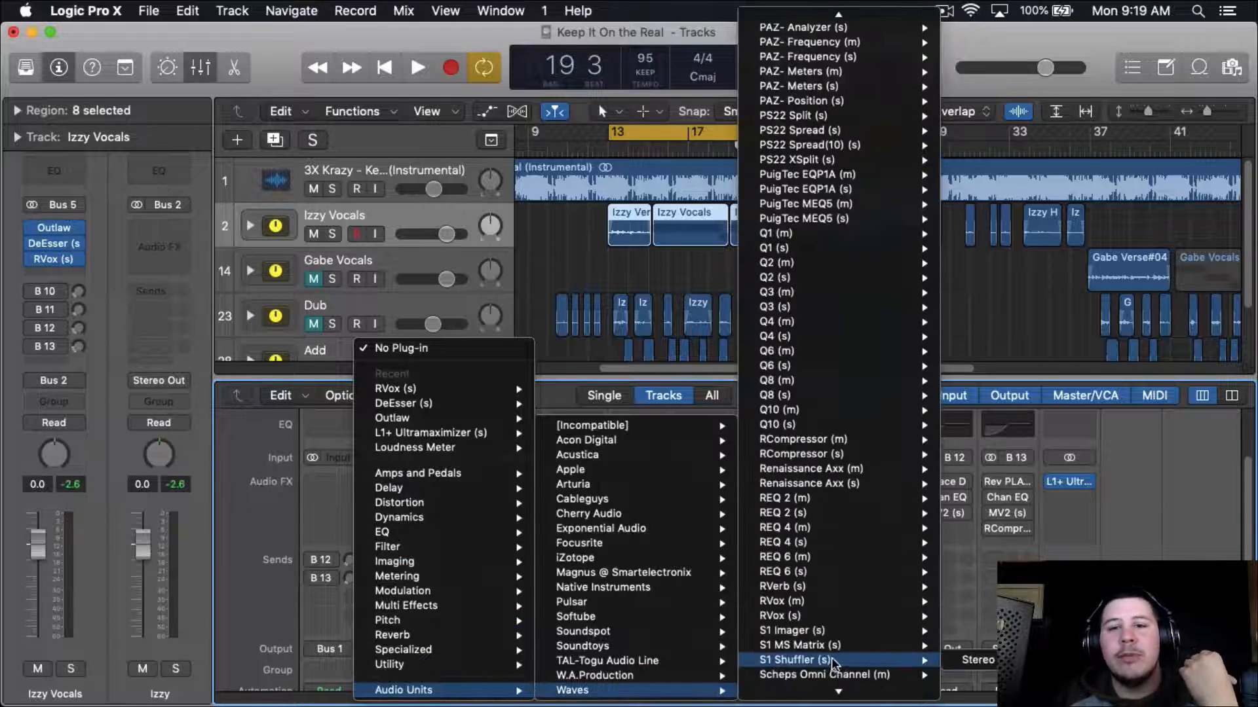
pyautogui.scroll(-10, 833, 662)
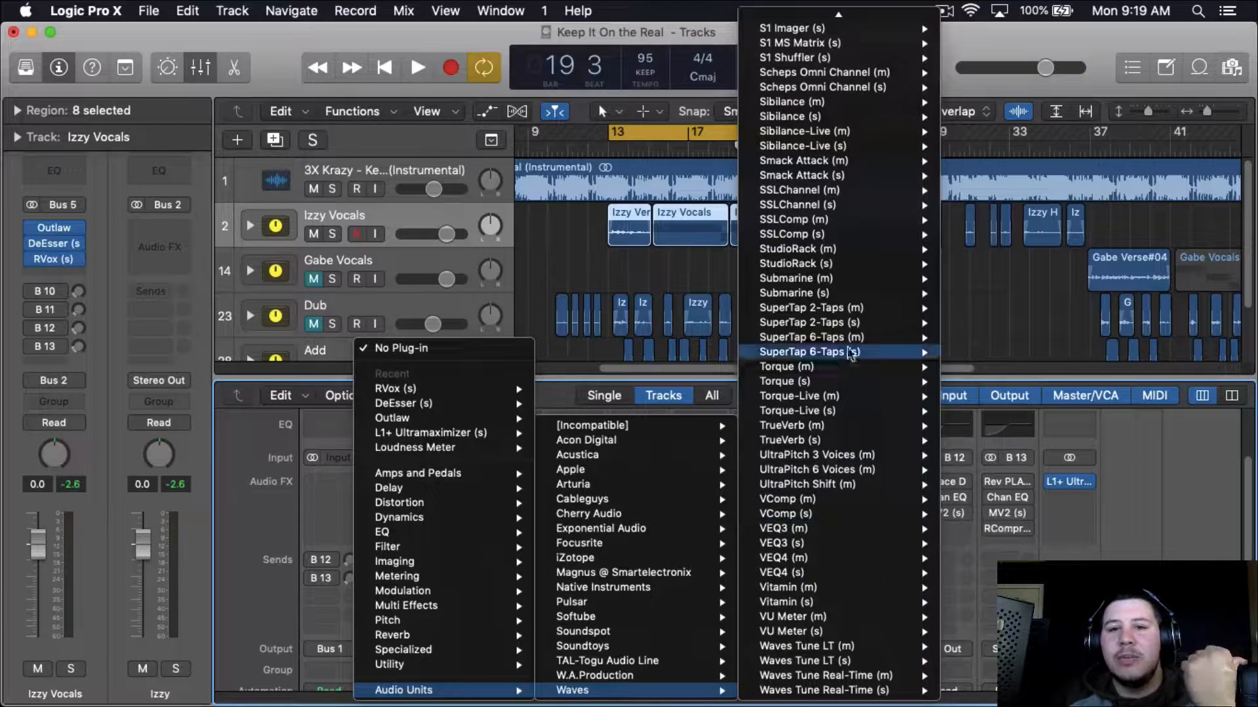
pyautogui.click(839, 204)
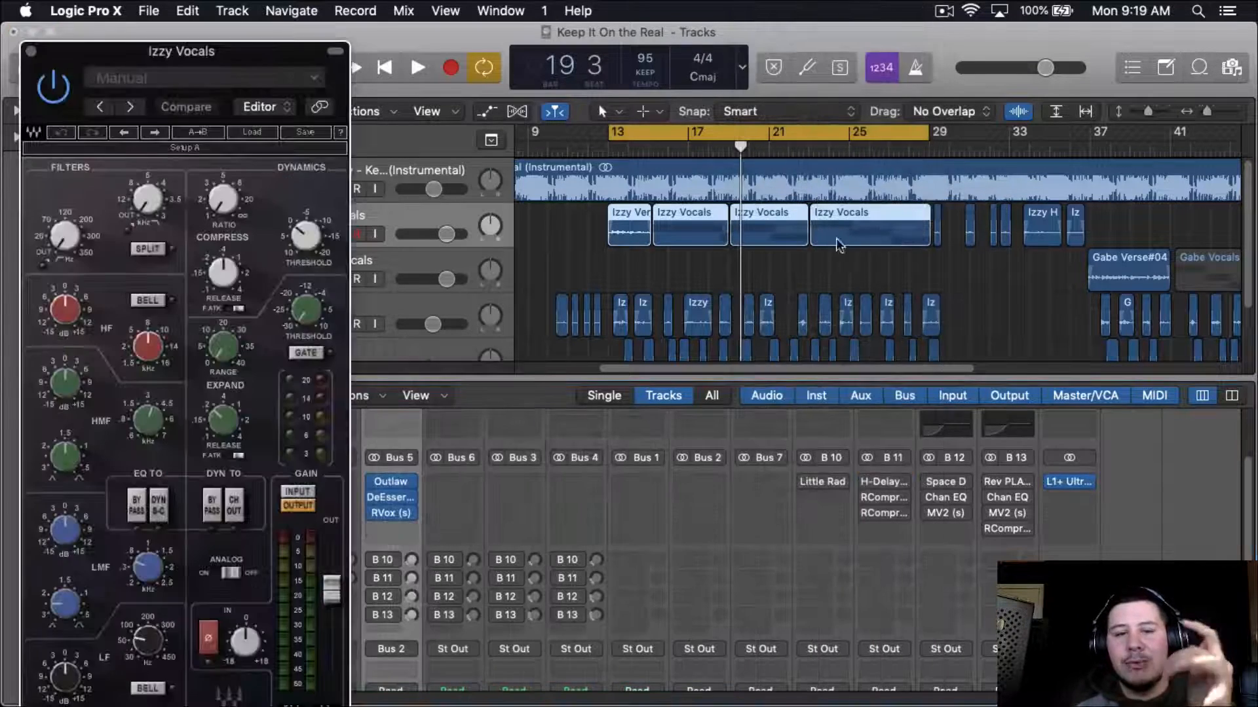
pyautogui.moveTo(285, 51); pyautogui.dragTo(727, 33)
pyautogui.click(856, 33)
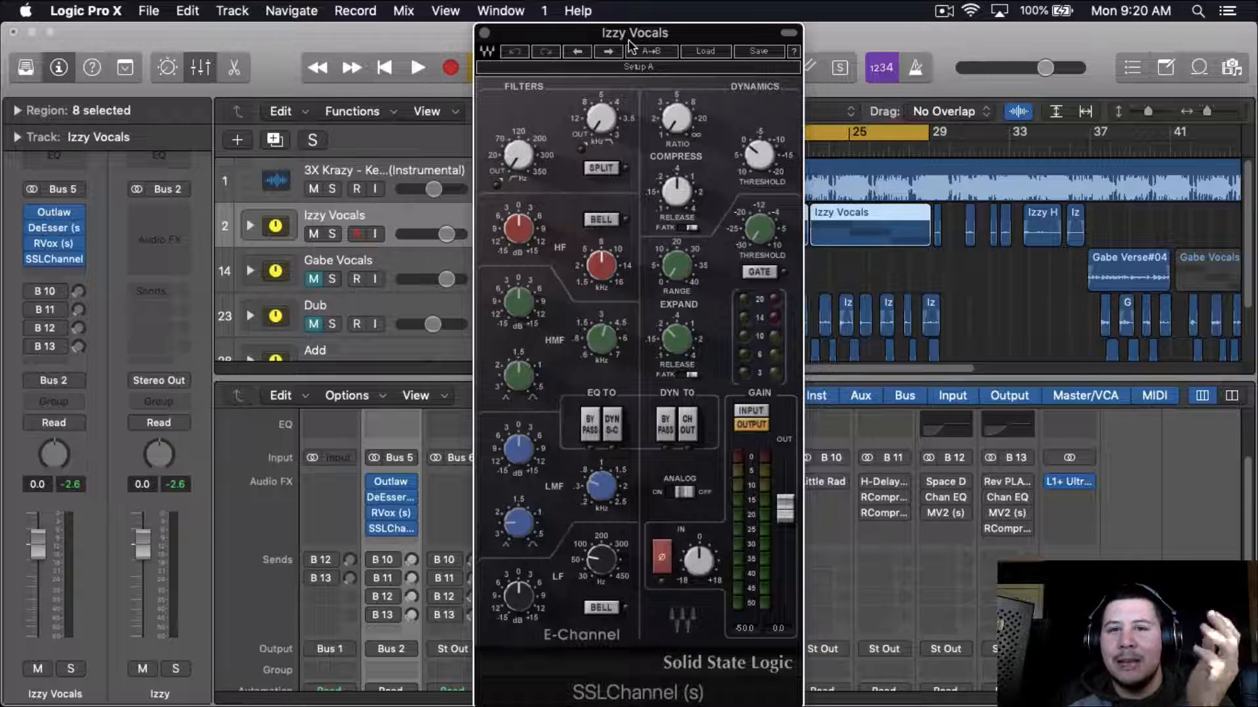
# Step: Toggle the SSLChannel's Analog switch and set its high-pass filter just above 120 Hz while playing the verse
pyautogui.moveTo(517, 155); pyautogui.dragTo(520, 164)
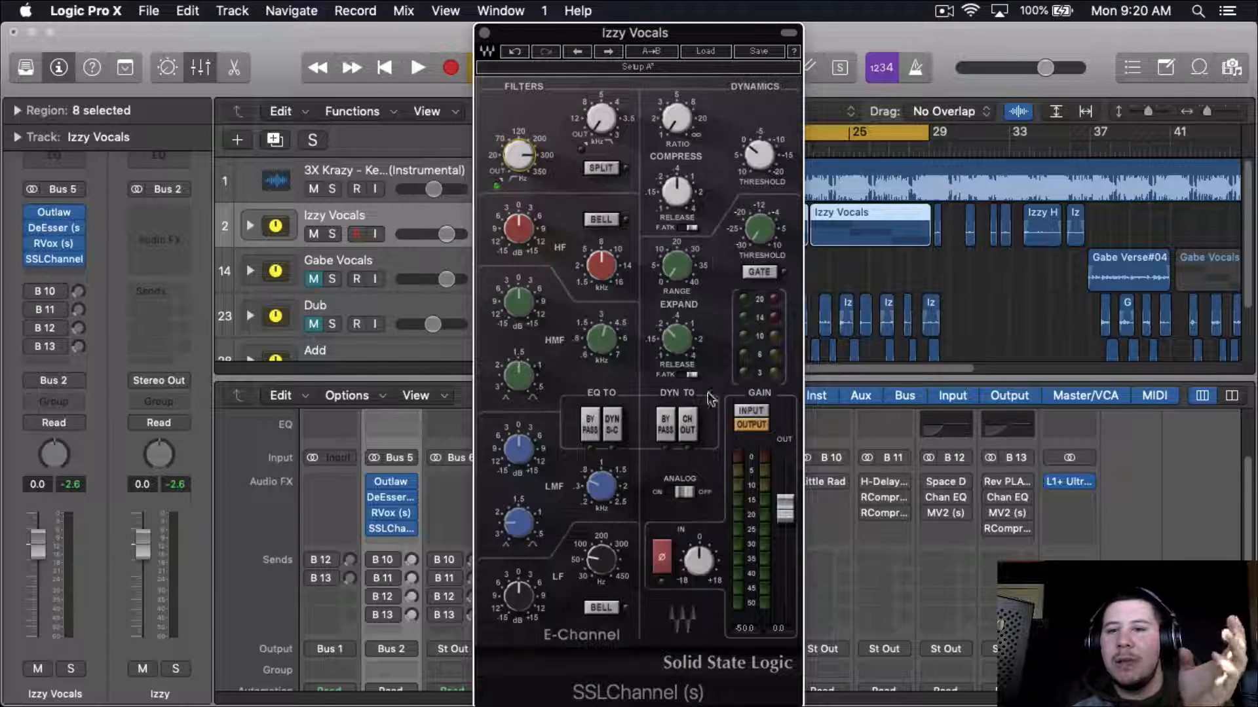
pyautogui.click(695, 496)
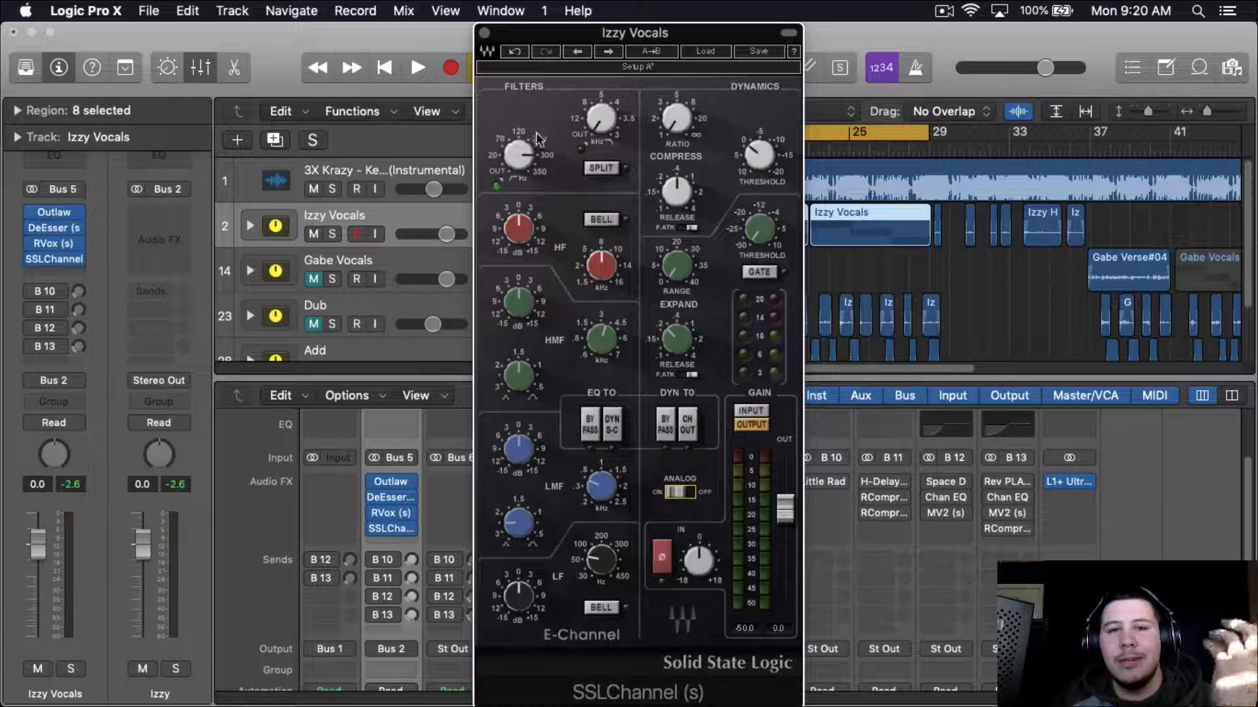
pyautogui.press('space')
pyautogui.moveTo(530, 159); pyautogui.dragTo(528, 160)
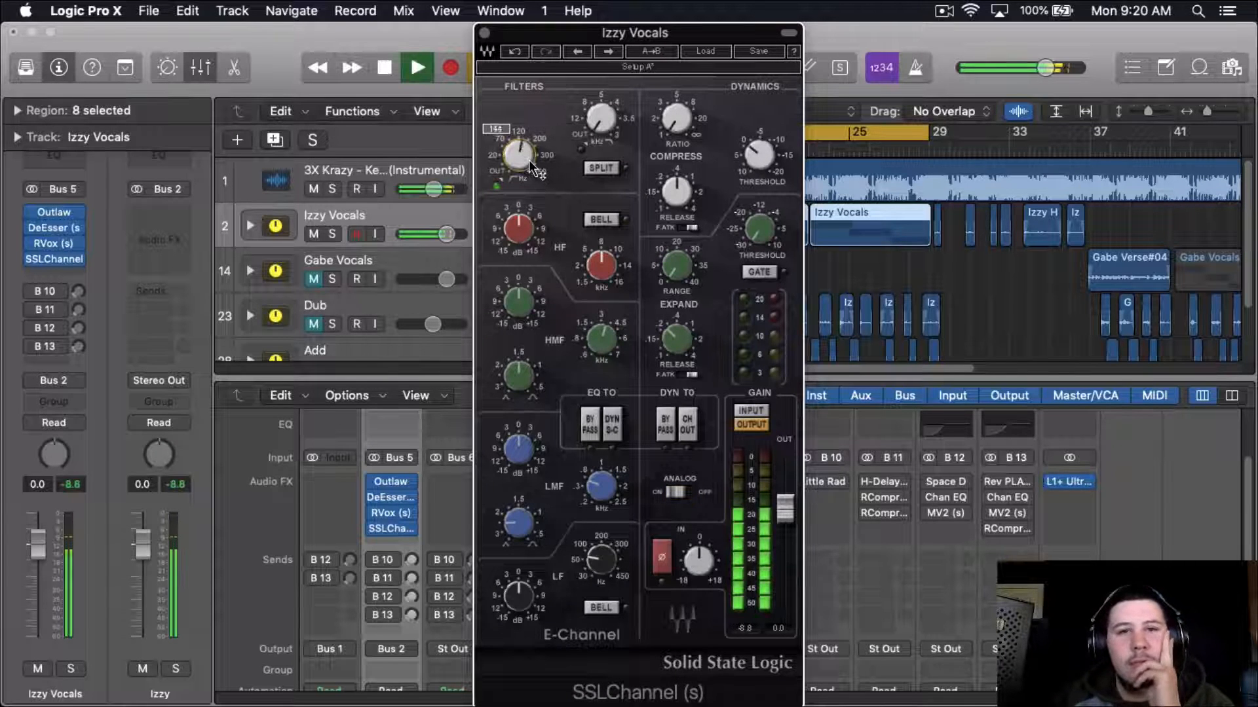
pyautogui.scroll(-5, 529, 160)
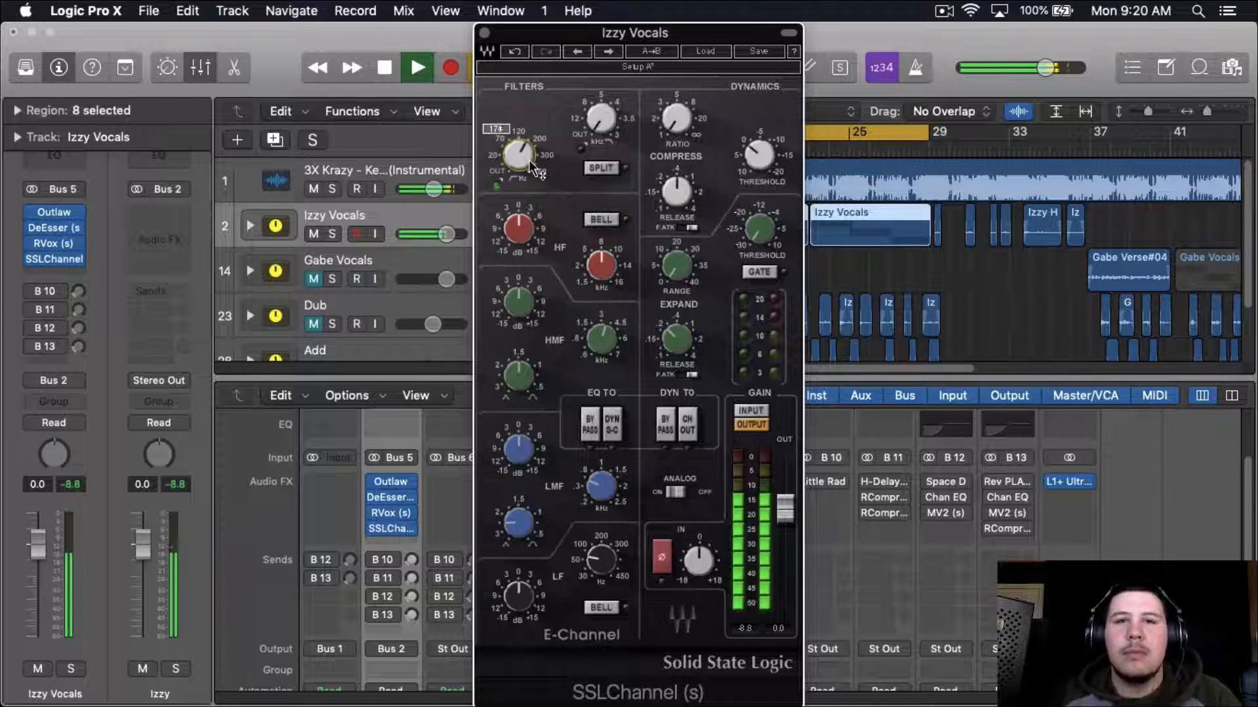
pyautogui.scroll(-5, 529, 159)
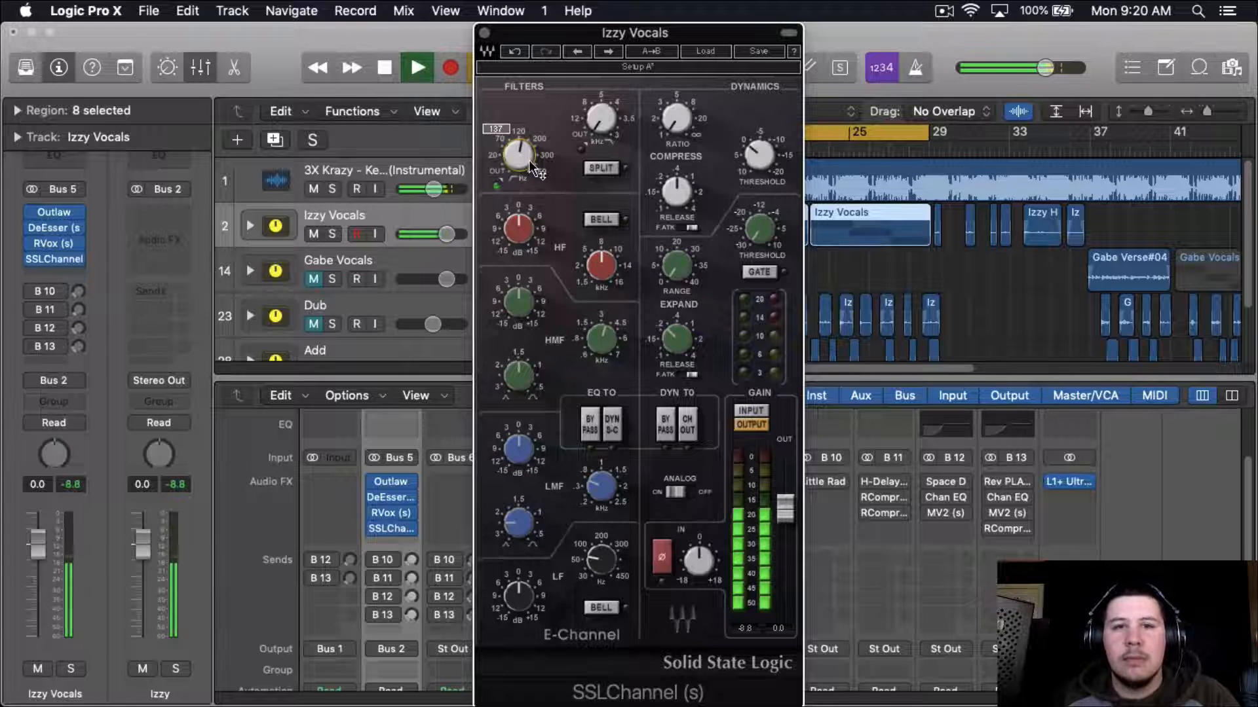
pyautogui.scroll(-1, 529, 160)
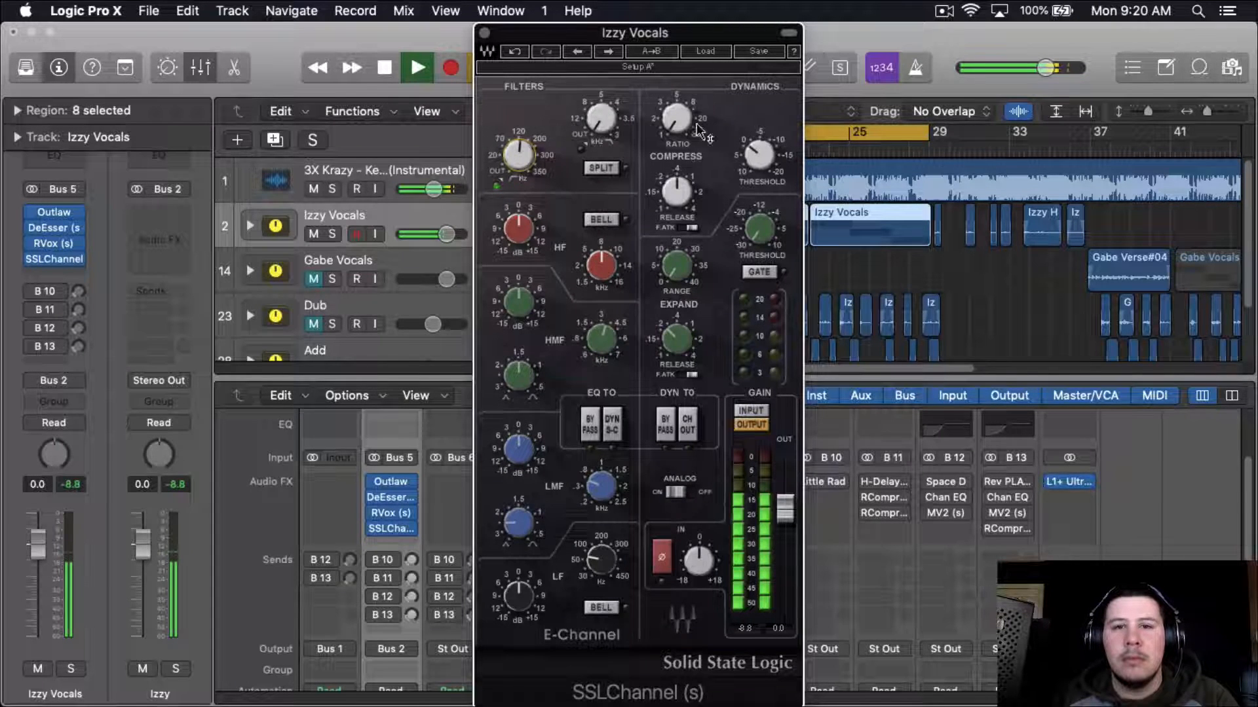
# Step: Set the SSLChannel compressor's ratio to about 2, shorten its release, and lower its threshold to nearly -15
pyautogui.scroll(3, 682, 117)
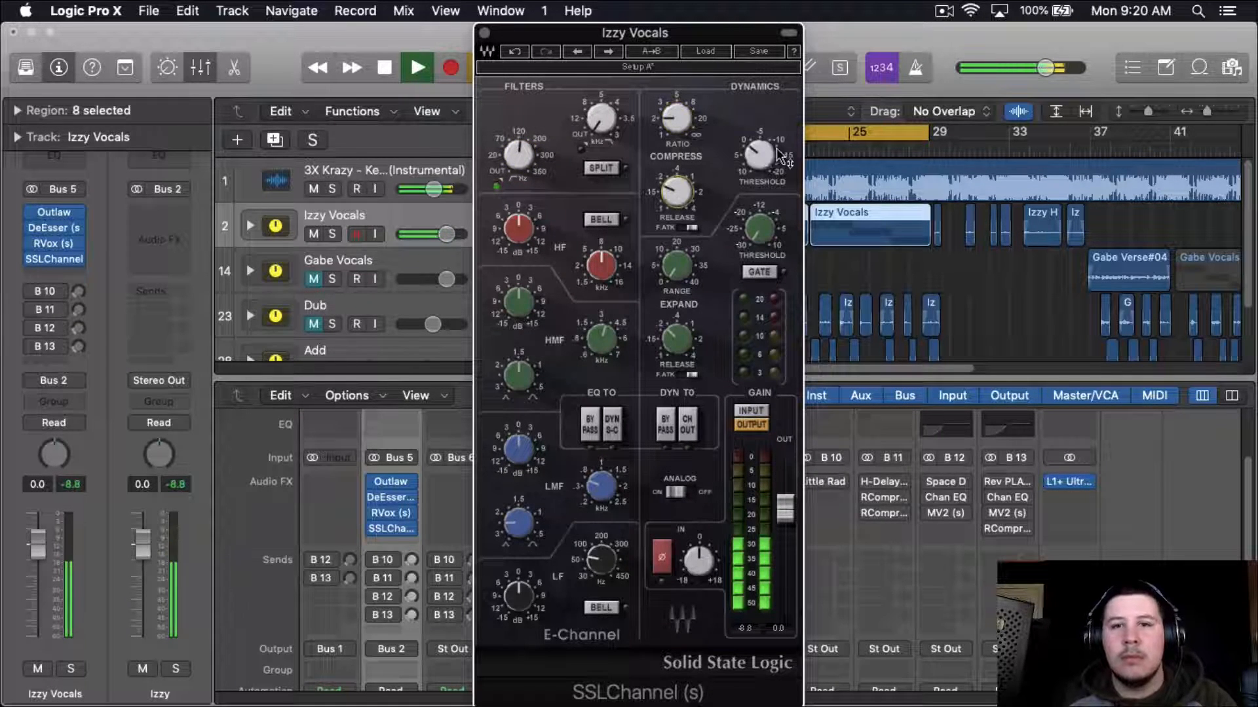
pyautogui.scroll(3, 763, 156)
pyautogui.scroll(5, 762, 156)
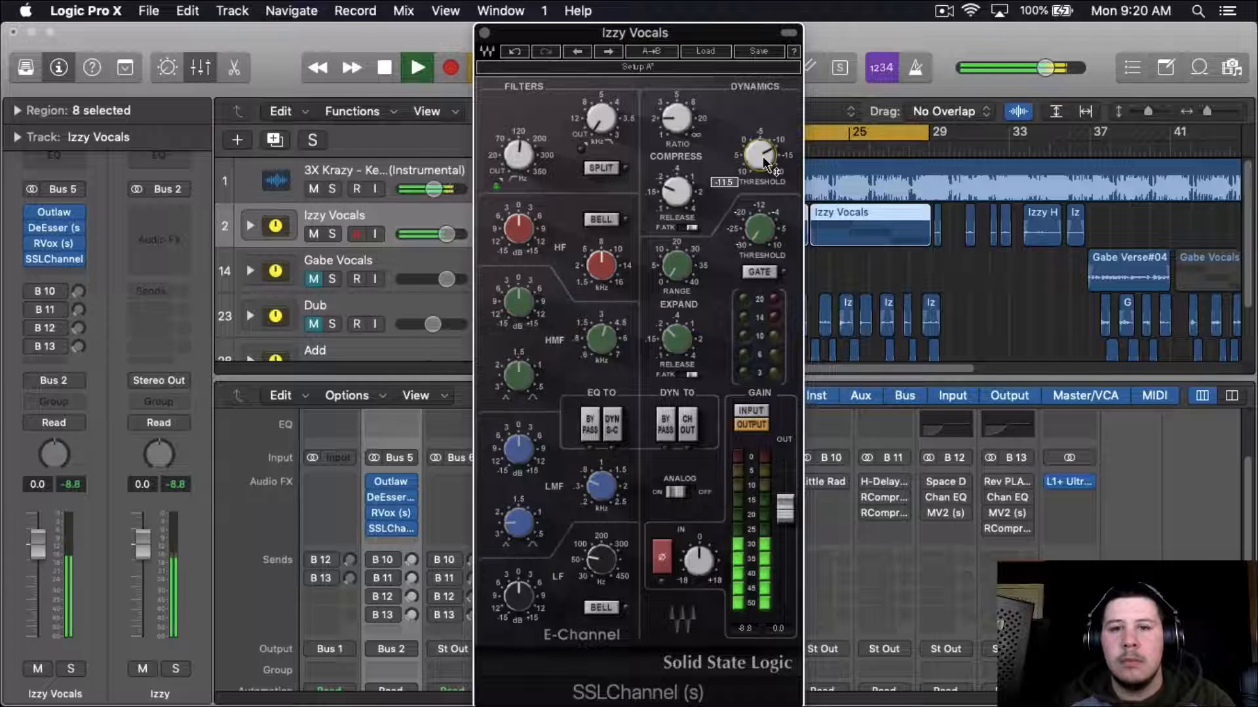
pyautogui.scroll(1, 762, 156)
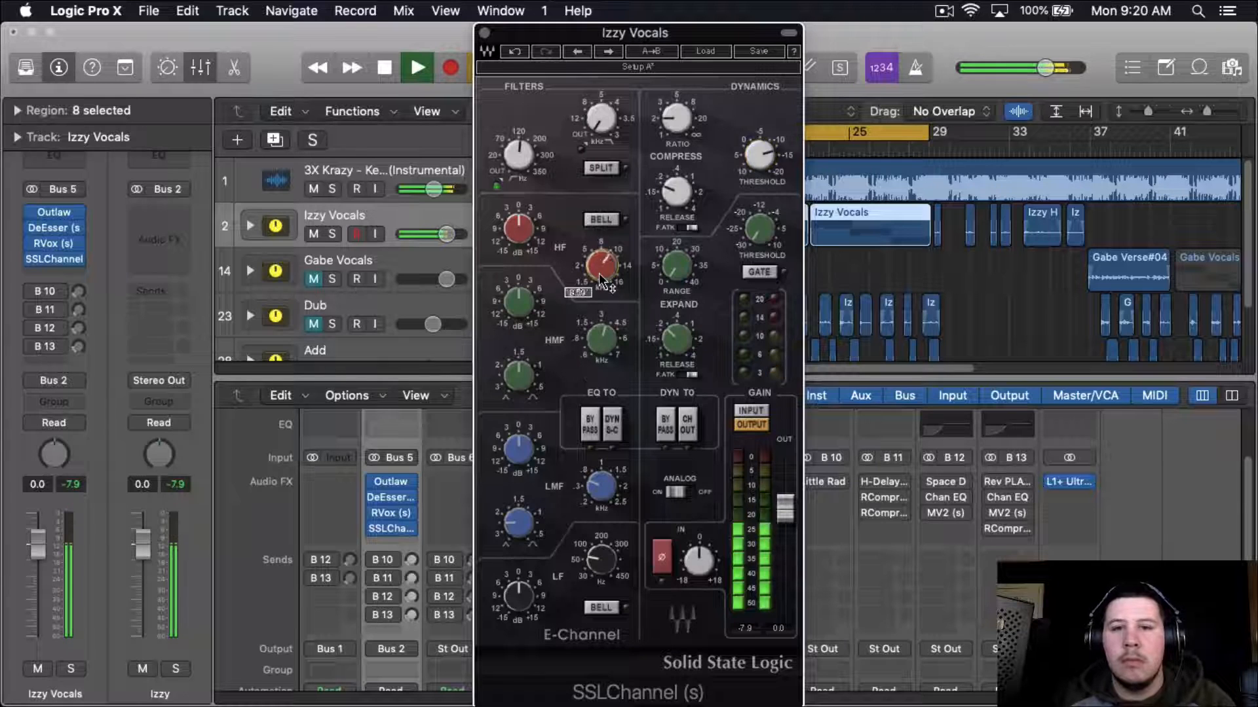
# Step: Boost the HF band by about 8.5 dB with its frequency at about 16 kHz
pyautogui.scroll(2, 599, 275)
pyautogui.scroll(5, 513, 225)
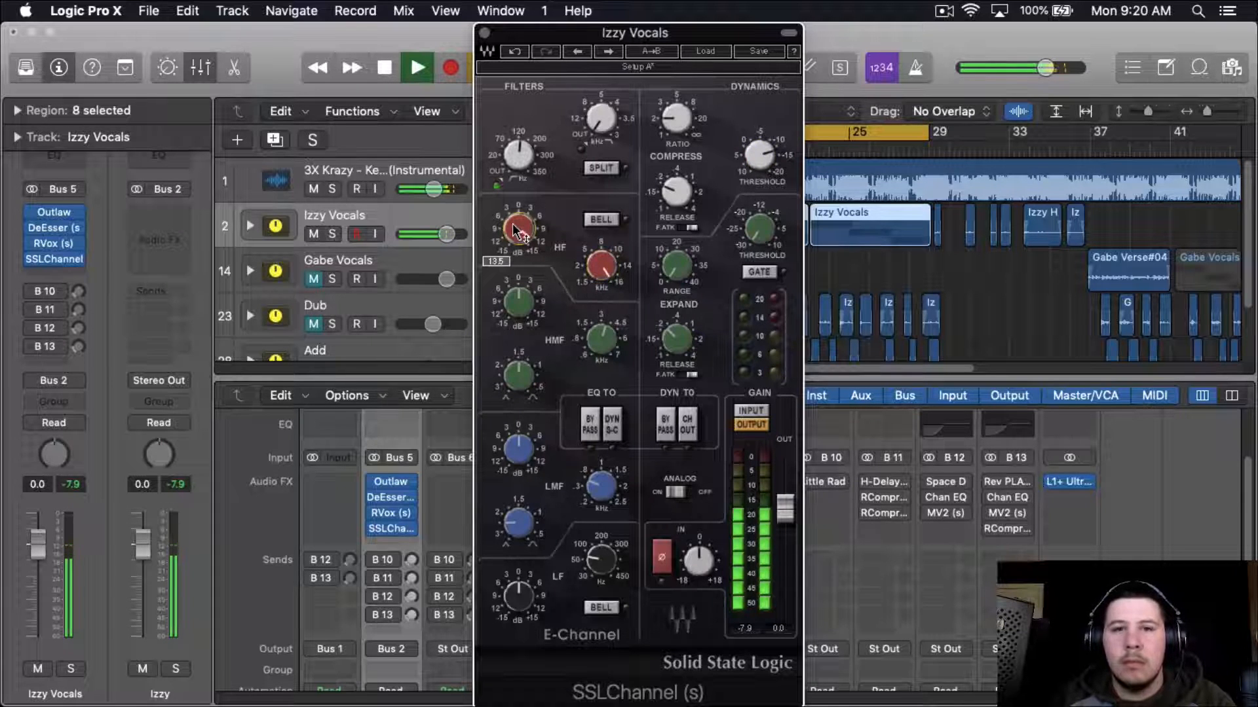
pyautogui.scroll(-2, 516, 231)
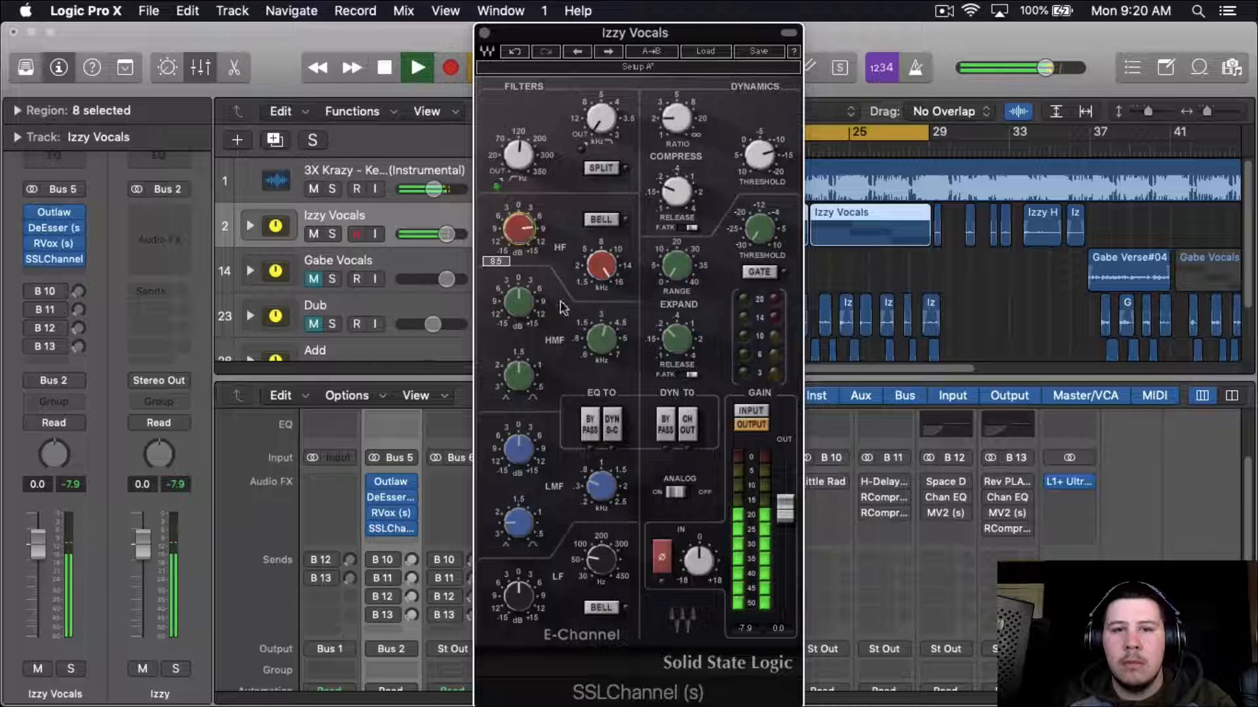
# Step: Boost the HMF band by about 3 dB, sweeping its frequency to about 5.5 kHz with a Q of about 1
pyautogui.scroll(3, 599, 347)
pyautogui.scroll(3, 525, 370)
pyautogui.scroll(3, 524, 302)
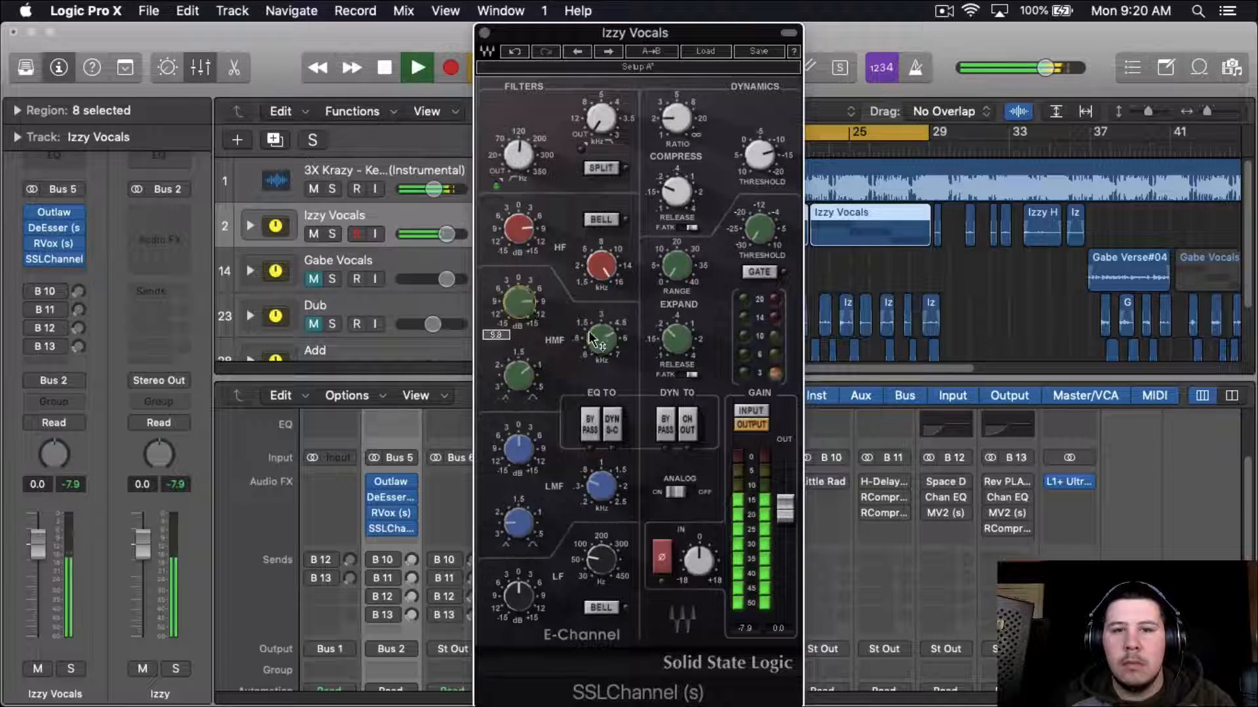
pyautogui.scroll(-2, 596, 342)
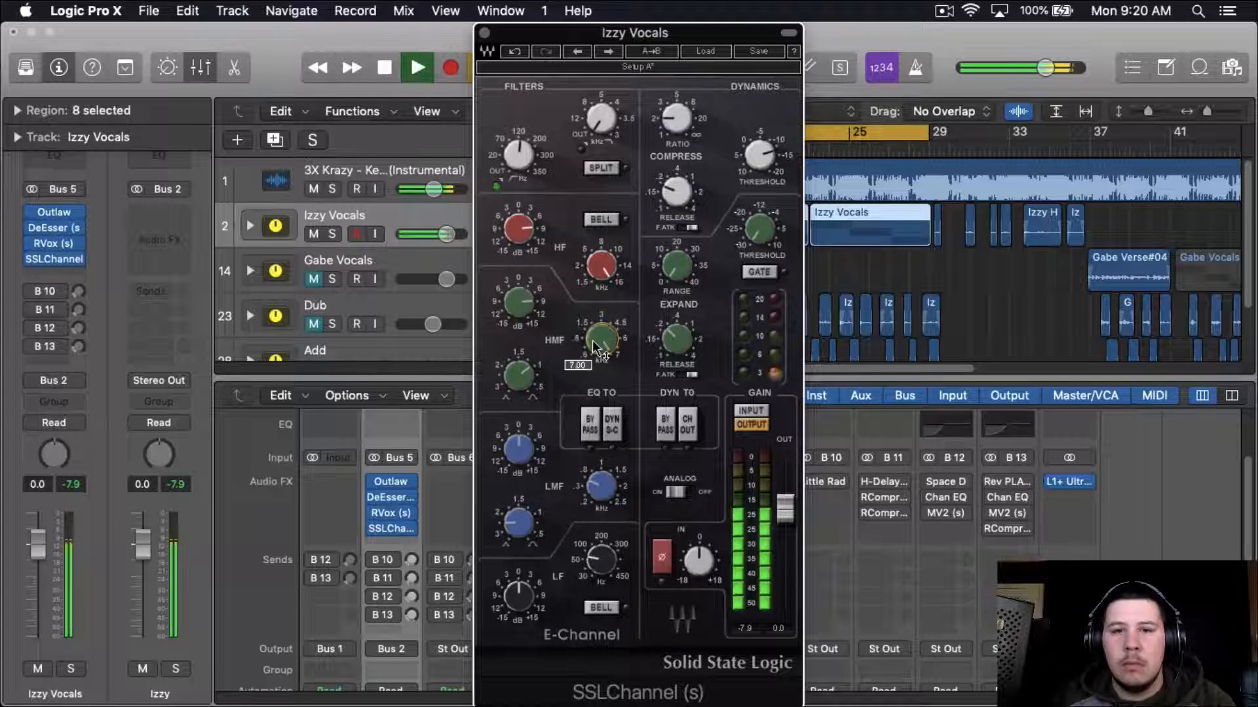
pyautogui.scroll(2, 524, 375)
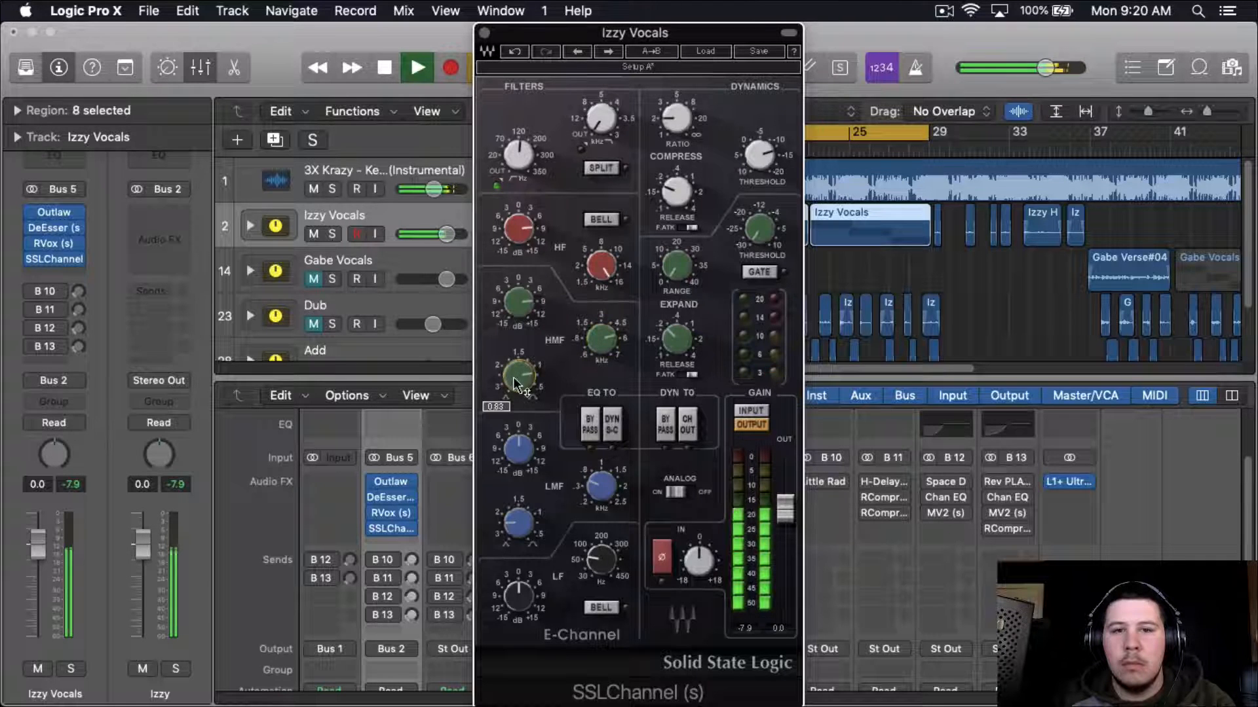
pyautogui.scroll(-3, 602, 354)
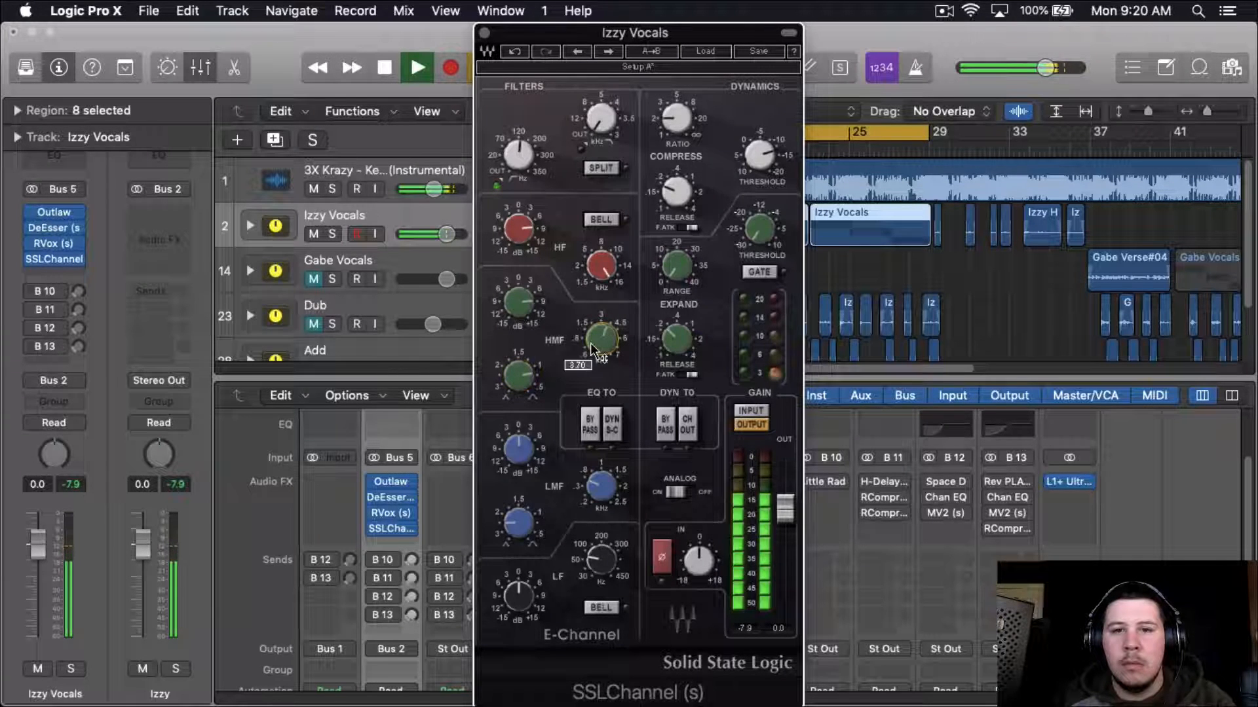
pyautogui.scroll(1, 596, 348)
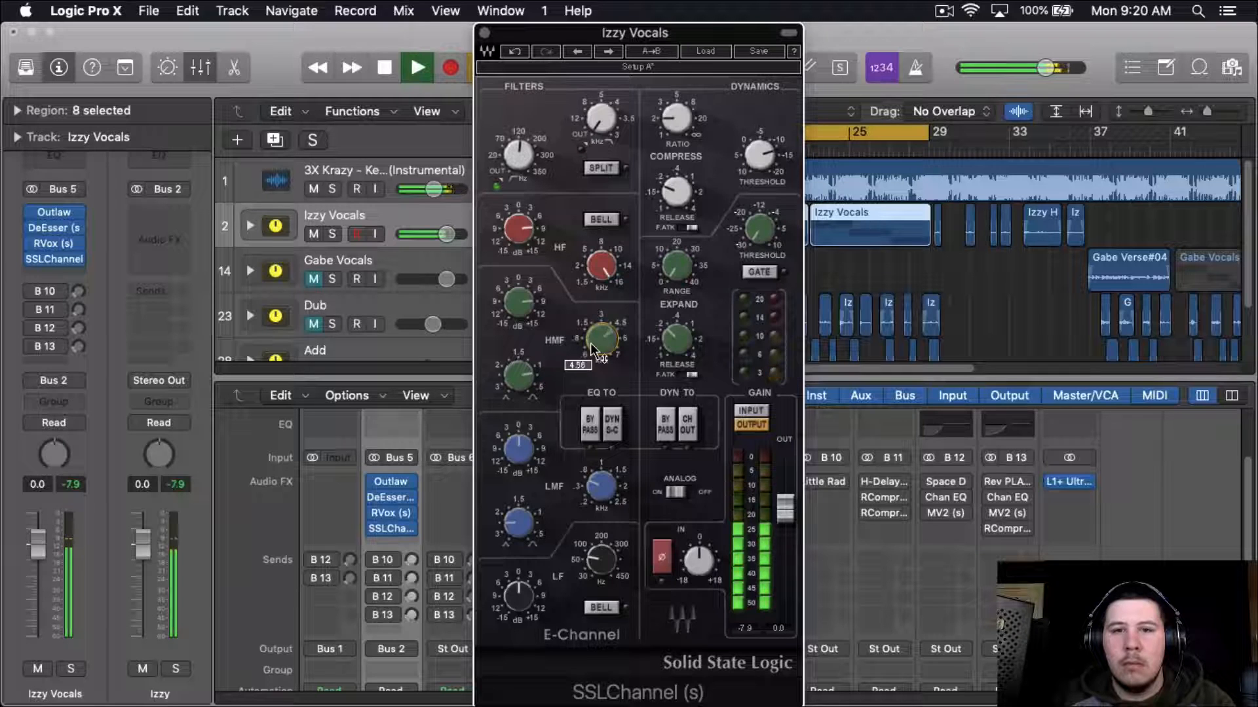
pyautogui.scroll(1, 593, 350)
pyautogui.scroll(-3, 522, 305)
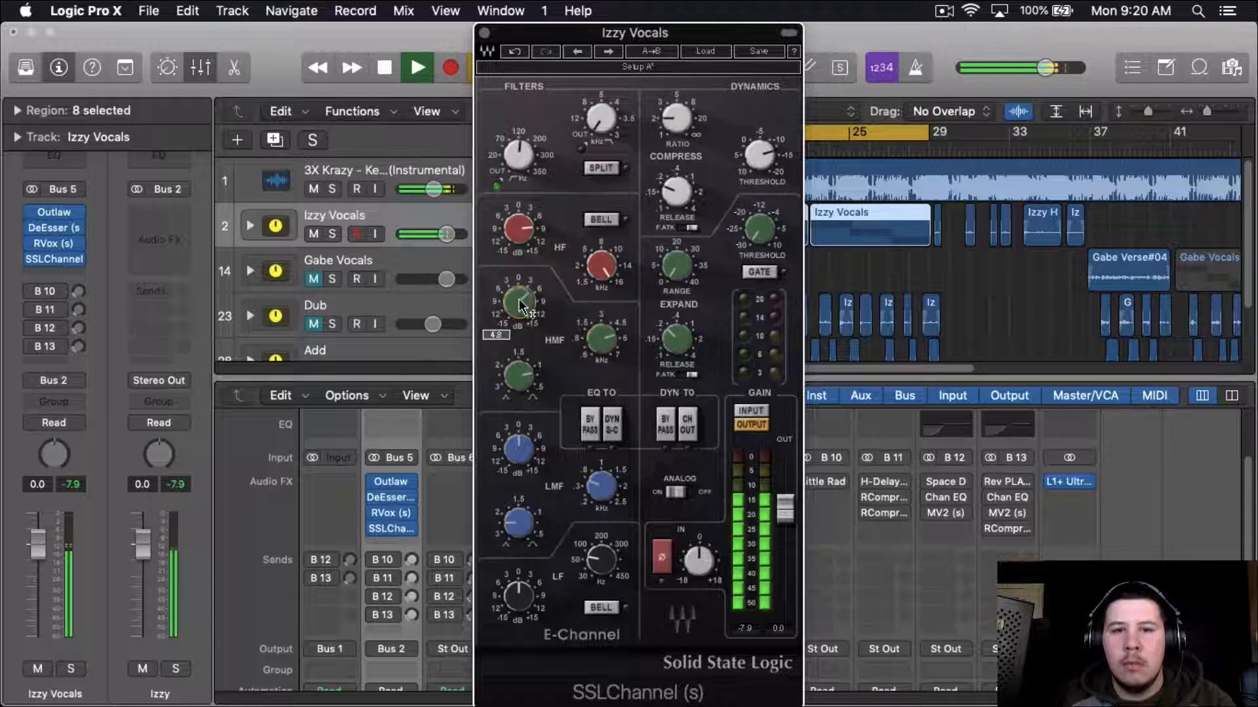
pyautogui.scroll(-1, 520, 306)
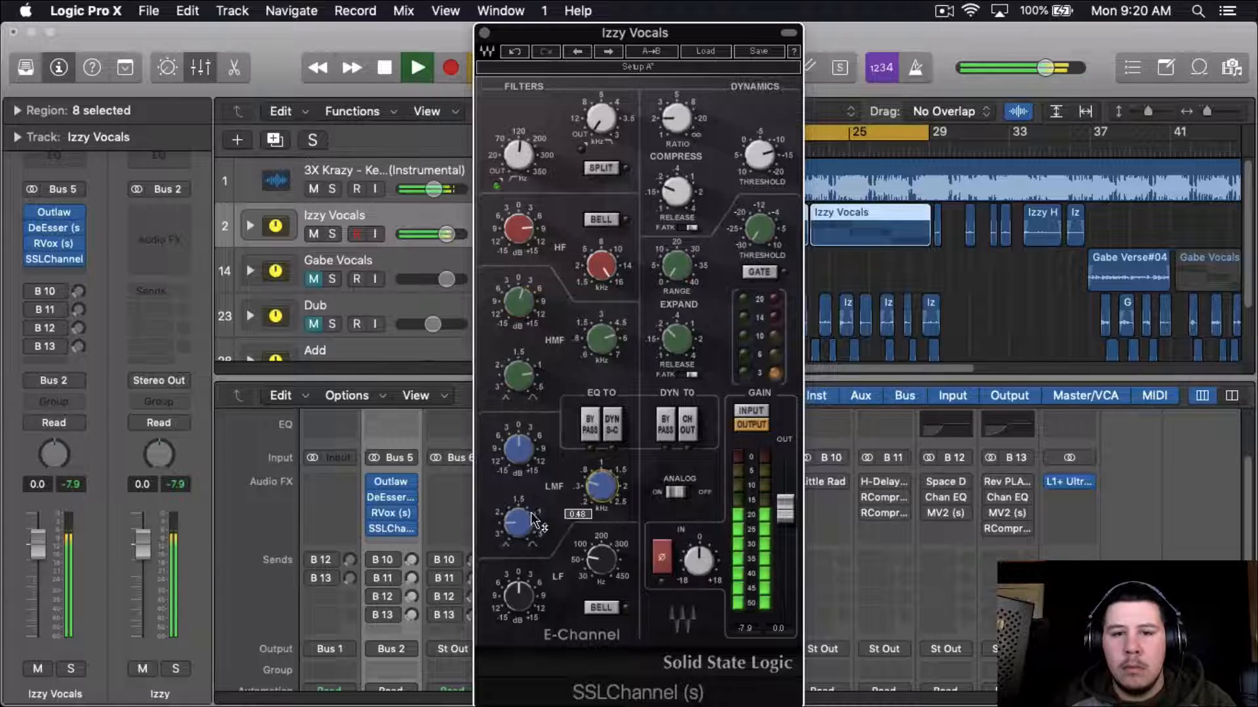
# Step: Cut the LMF band by about 1 dB at 0.41 kHz with a Q of about 1.5, and stop playback
pyautogui.scroll(3, 601, 486)
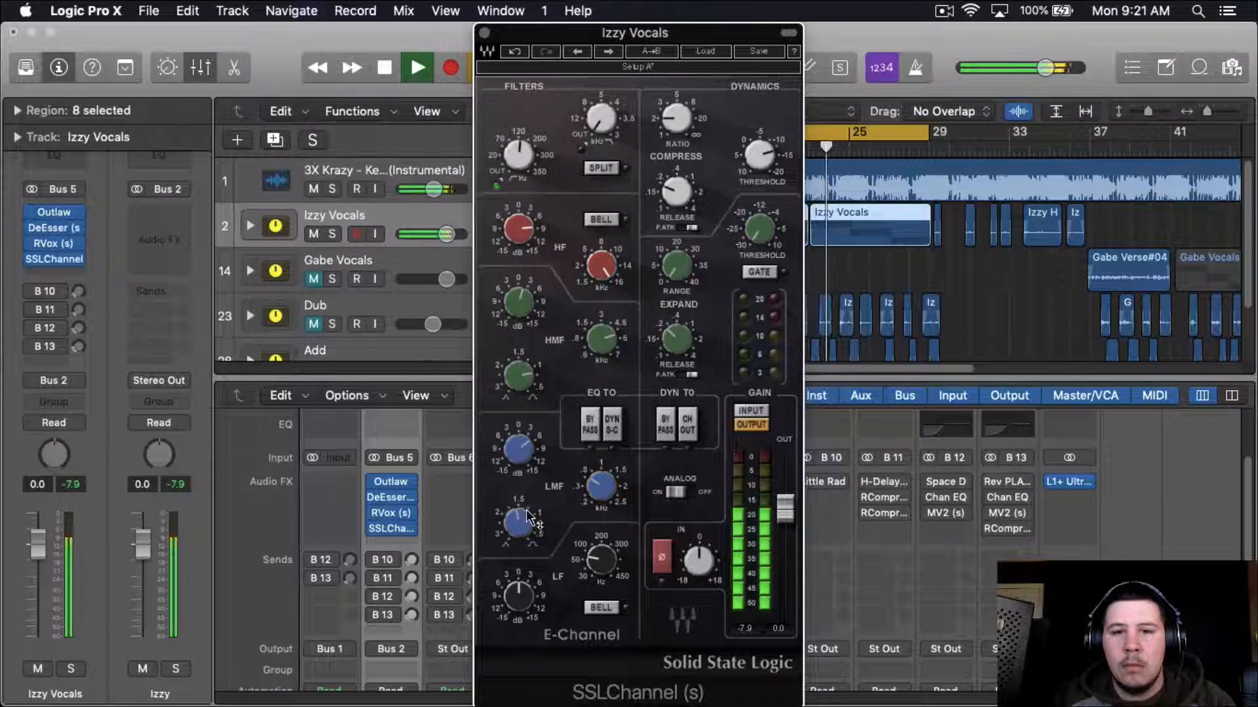
pyautogui.scroll(2, 608, 499)
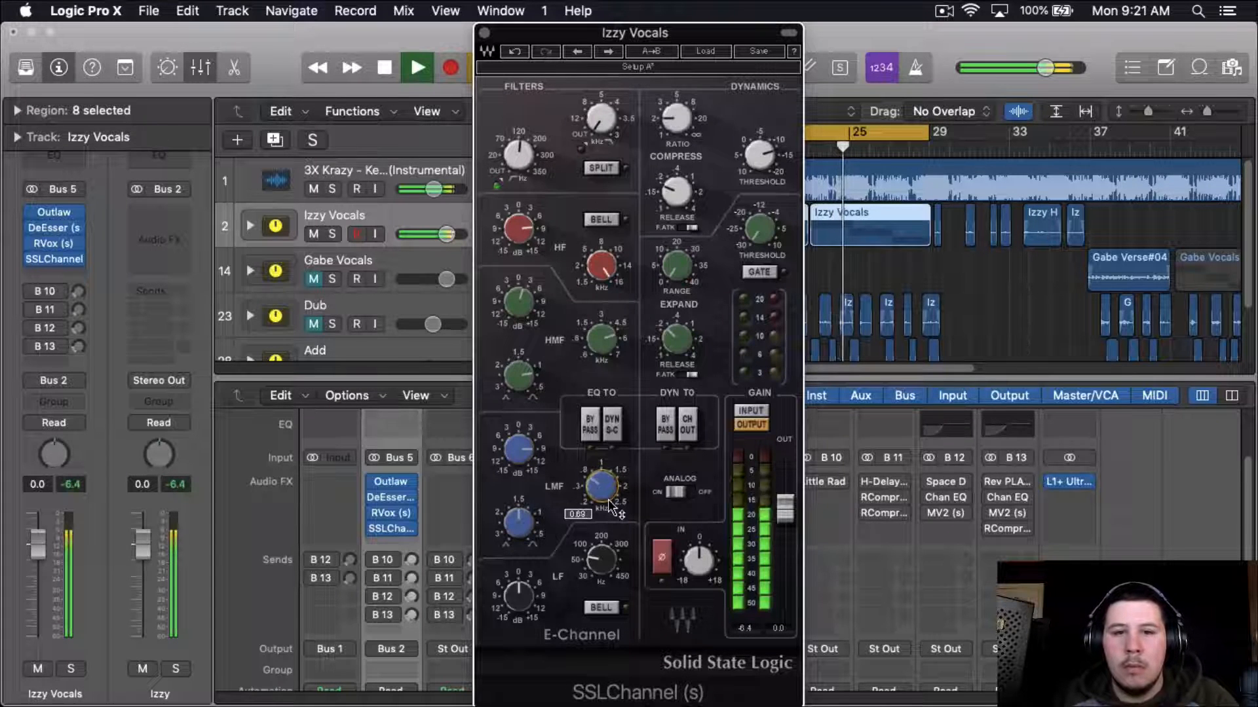
pyautogui.scroll(-7, 608, 499)
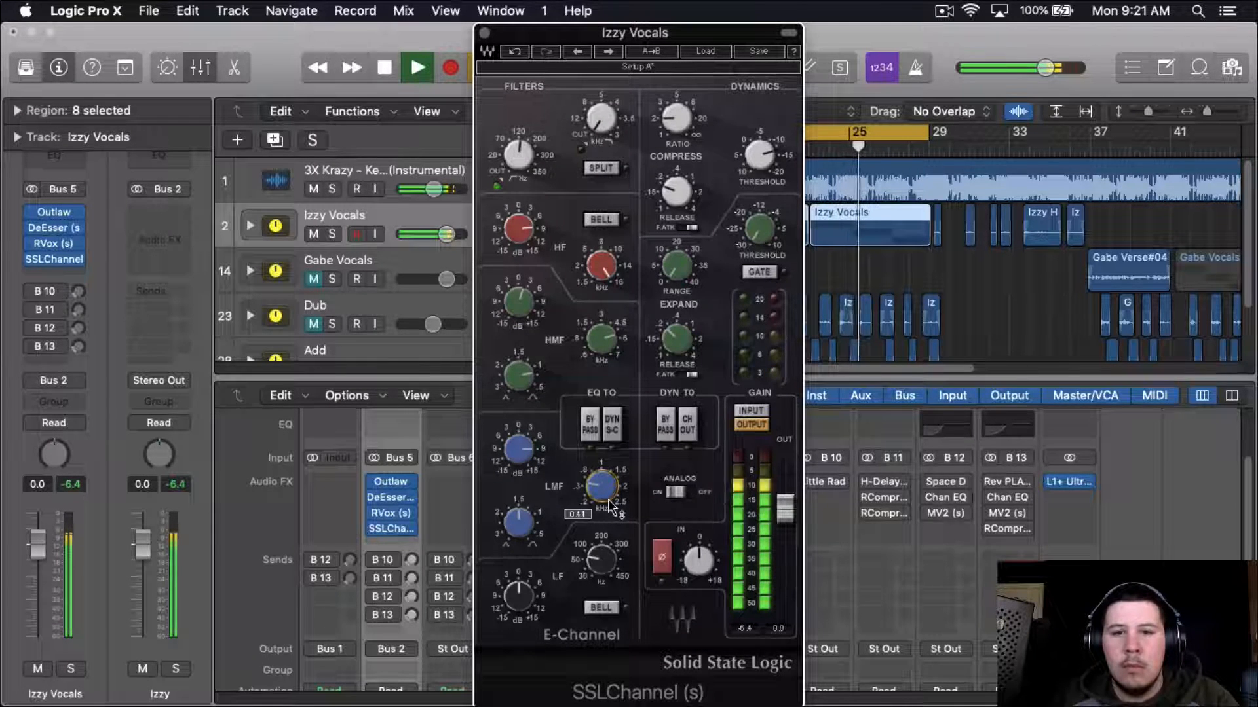
pyautogui.scroll(-10, 525, 457)
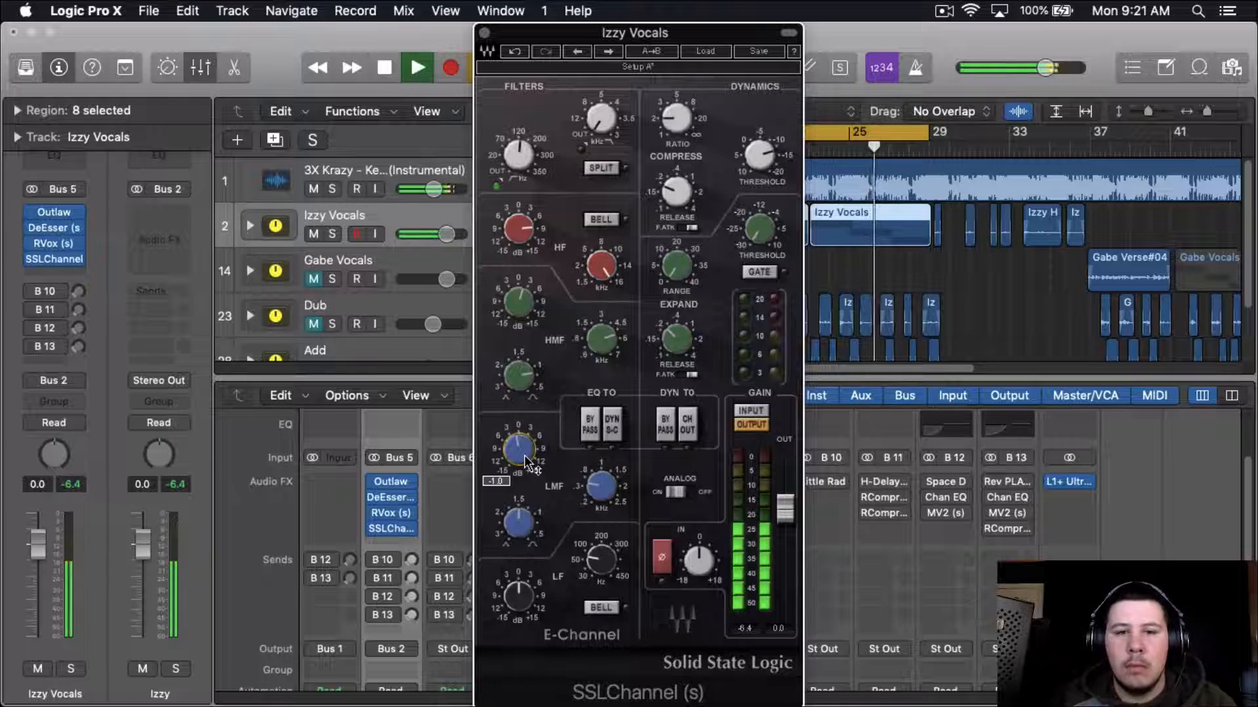
pyautogui.press('space')
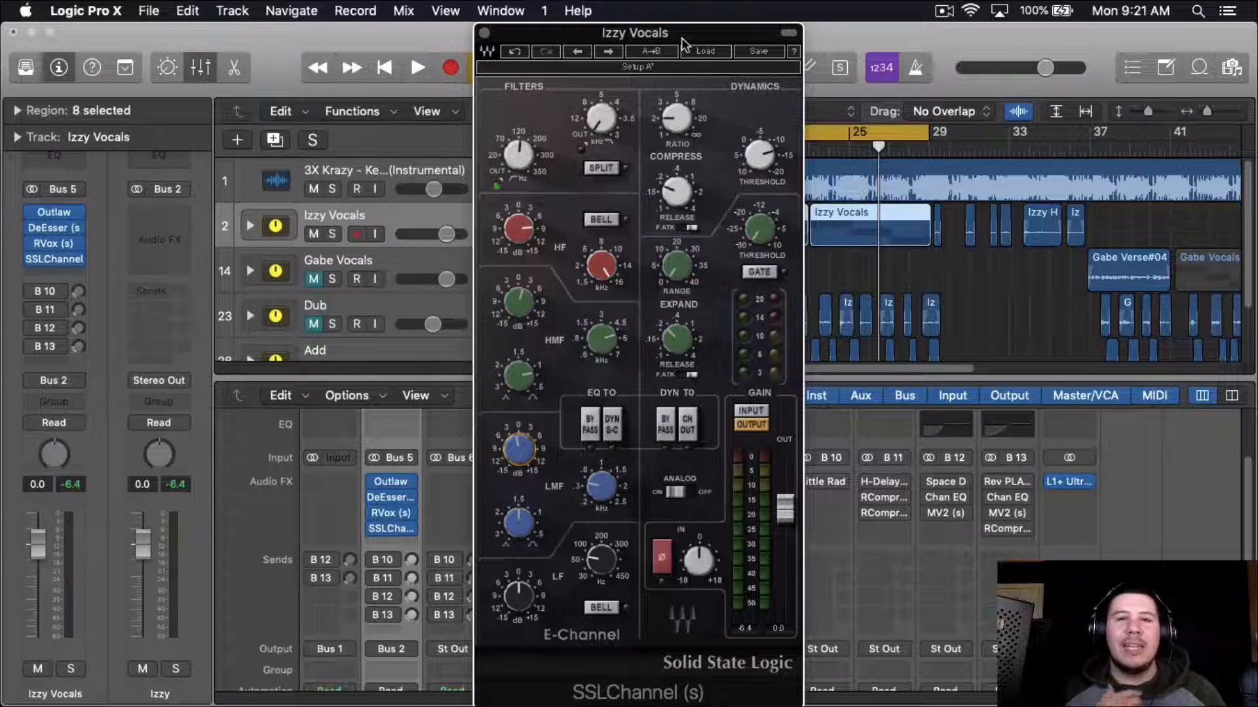
# Step: Review the SSLChannel's compressor release, high-pass filter, HF, HMF and LMF settings, and close the plug-in
pyautogui.click(679, 179)
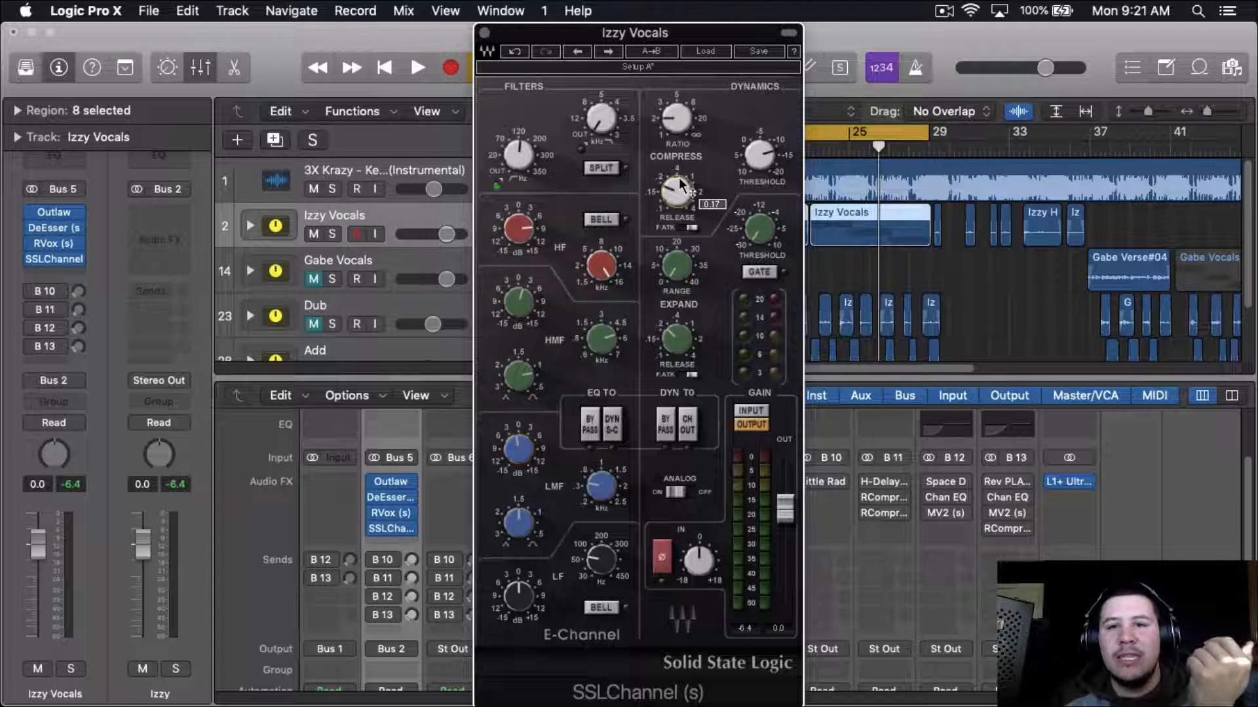
pyautogui.click(531, 178)
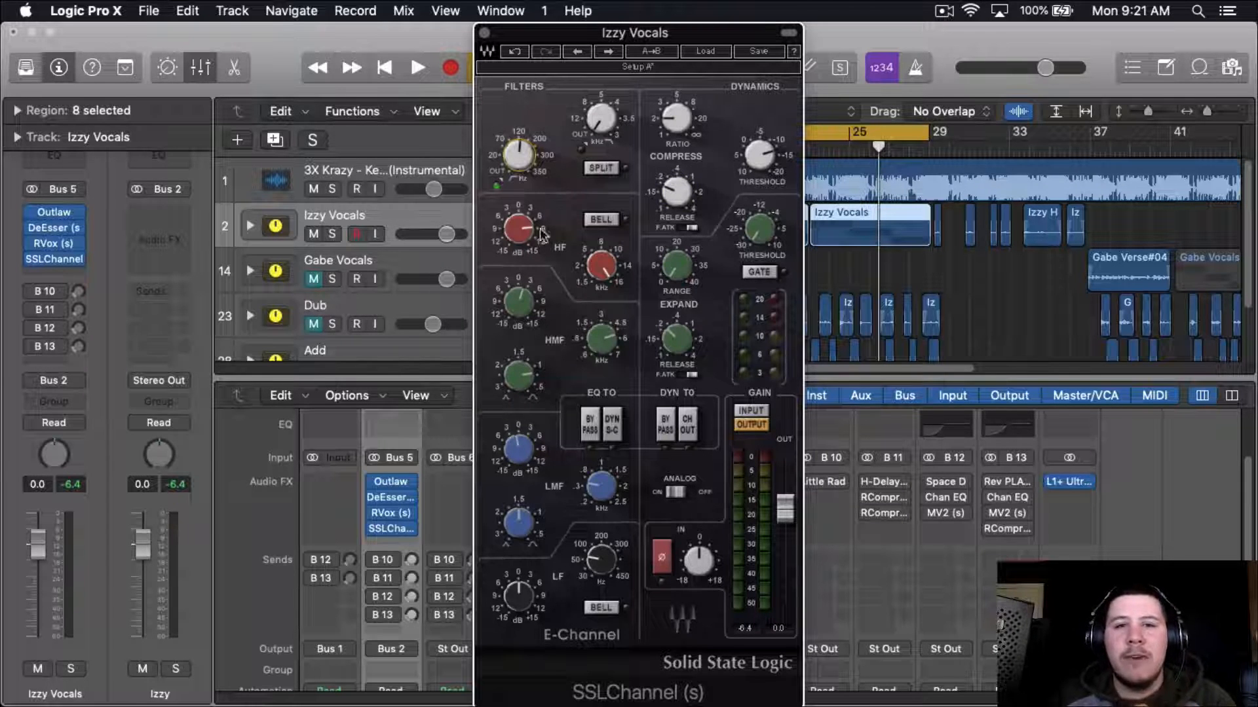
pyautogui.click(606, 272)
pyautogui.click(534, 246)
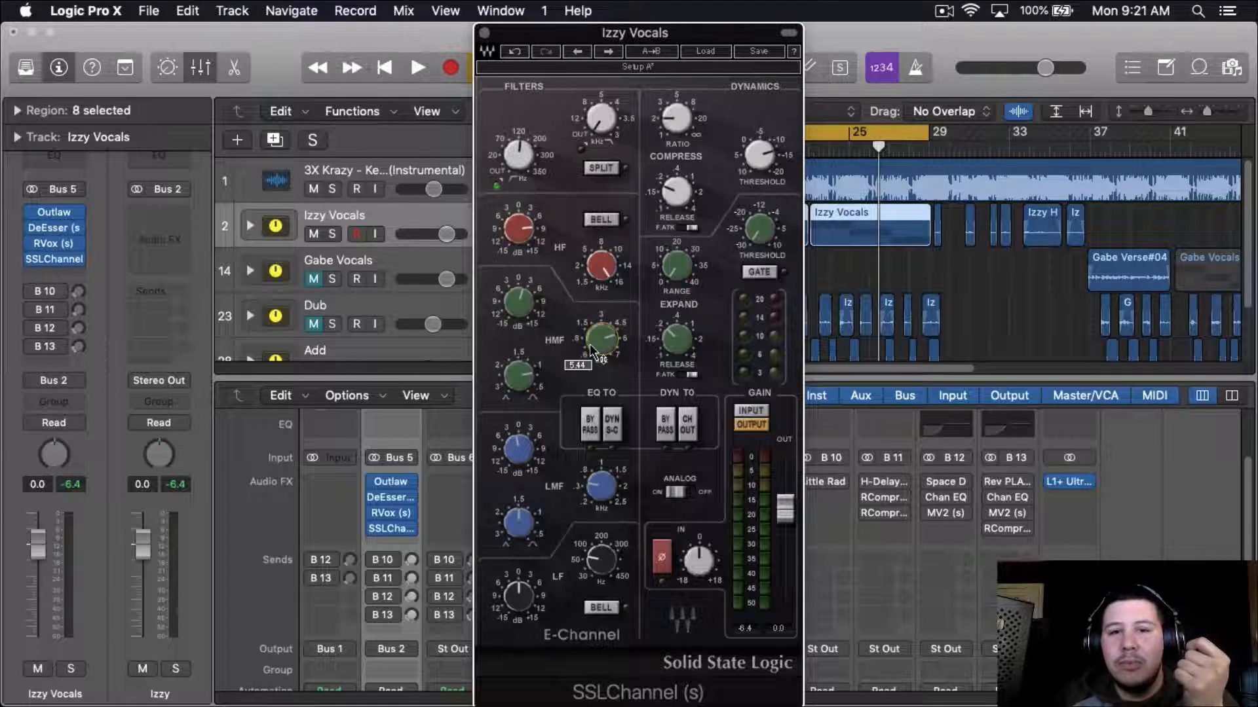
pyautogui.moveTo(518, 320)
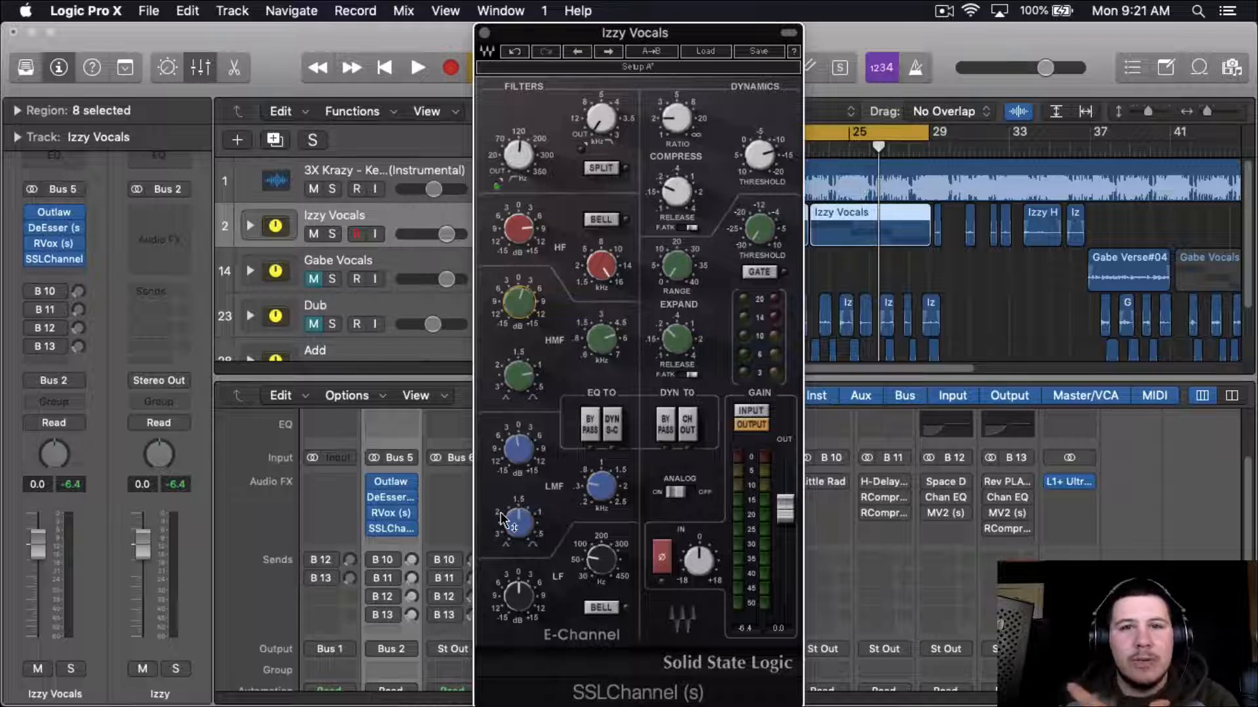
pyautogui.click(600, 489)
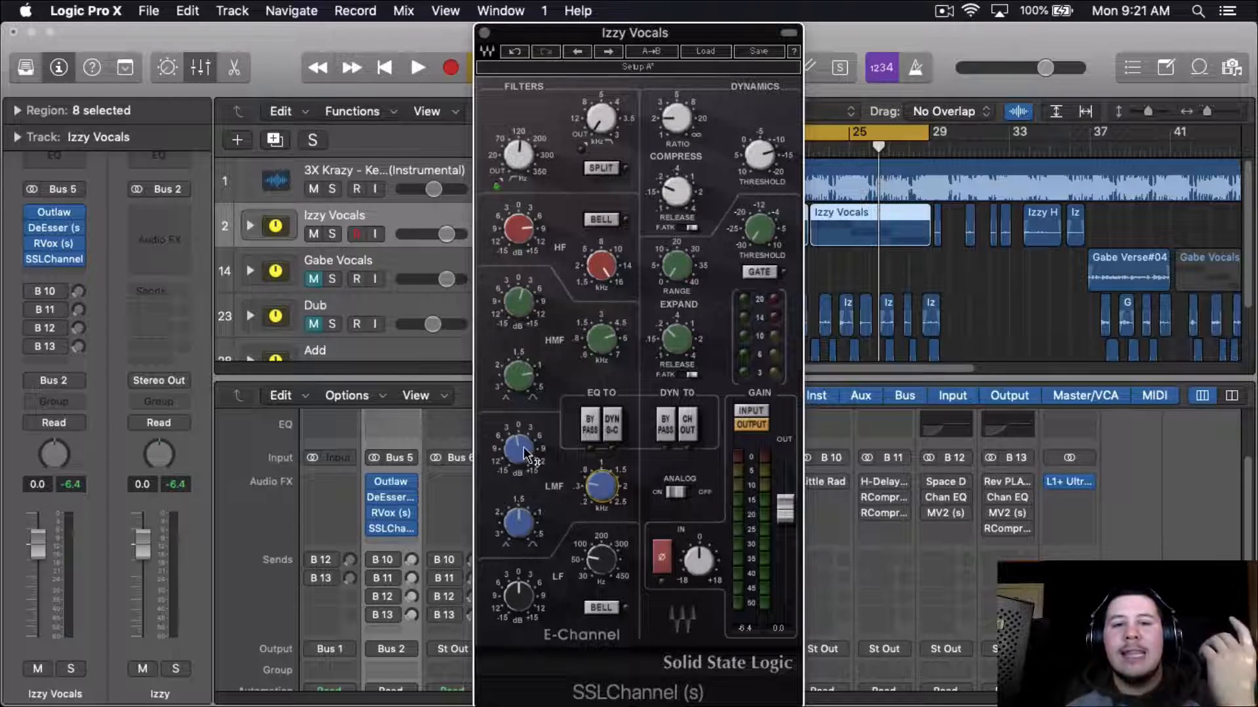
pyautogui.click(484, 33)
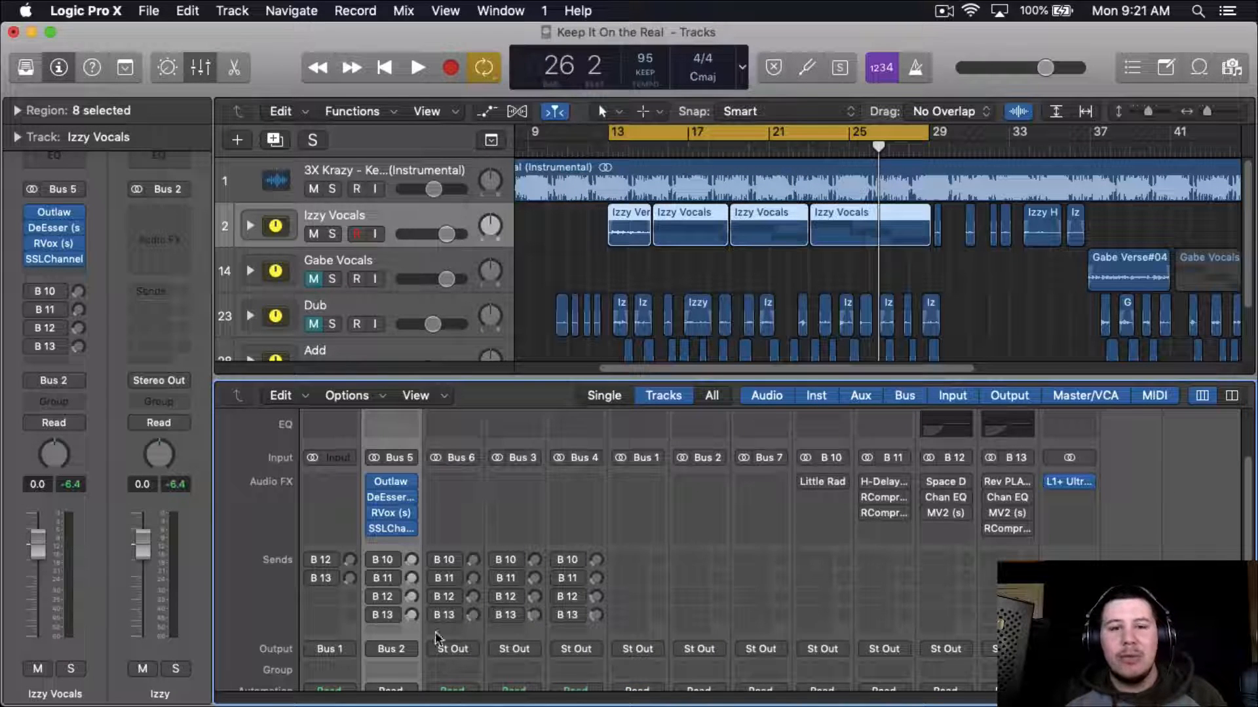
# Step: Insert the stereo Waves PuigTec EQP1A (s) after SSLChannel on the Izzy Vocals stack and move its window up
pyautogui.click(412, 545)
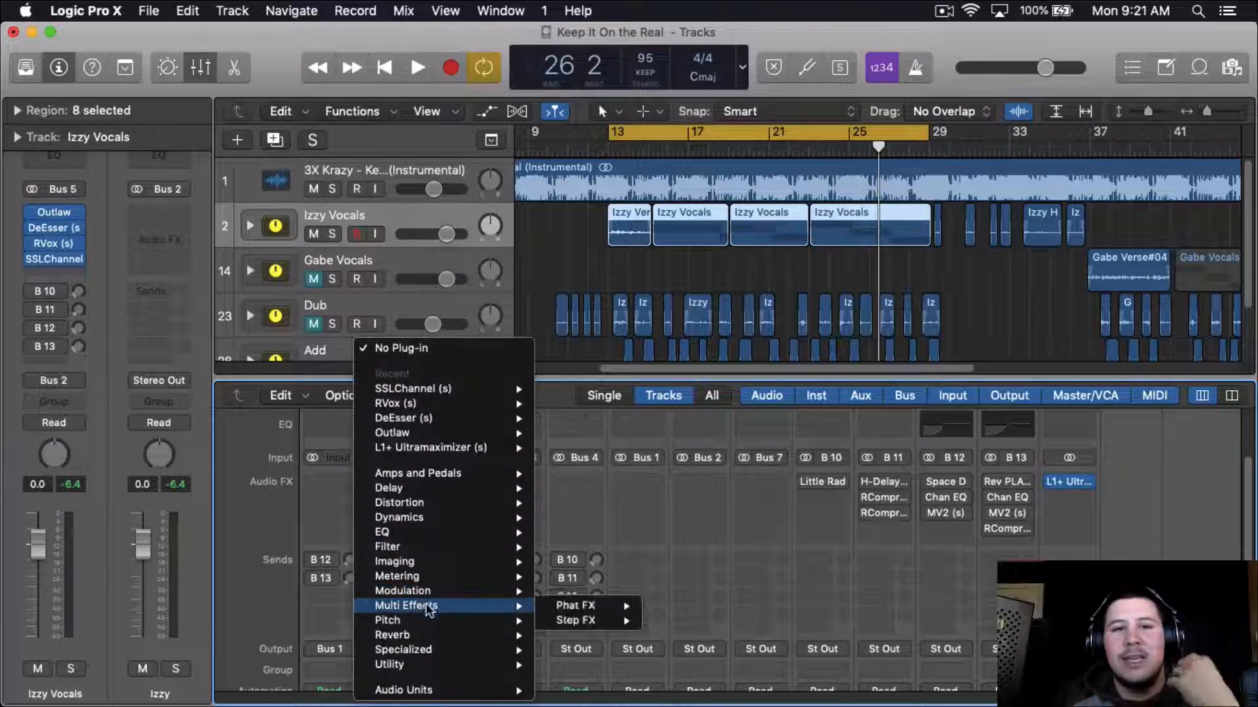
pyautogui.moveTo(403, 690)
pyautogui.moveTo(571, 689)
pyautogui.scroll(-5, 847, 412)
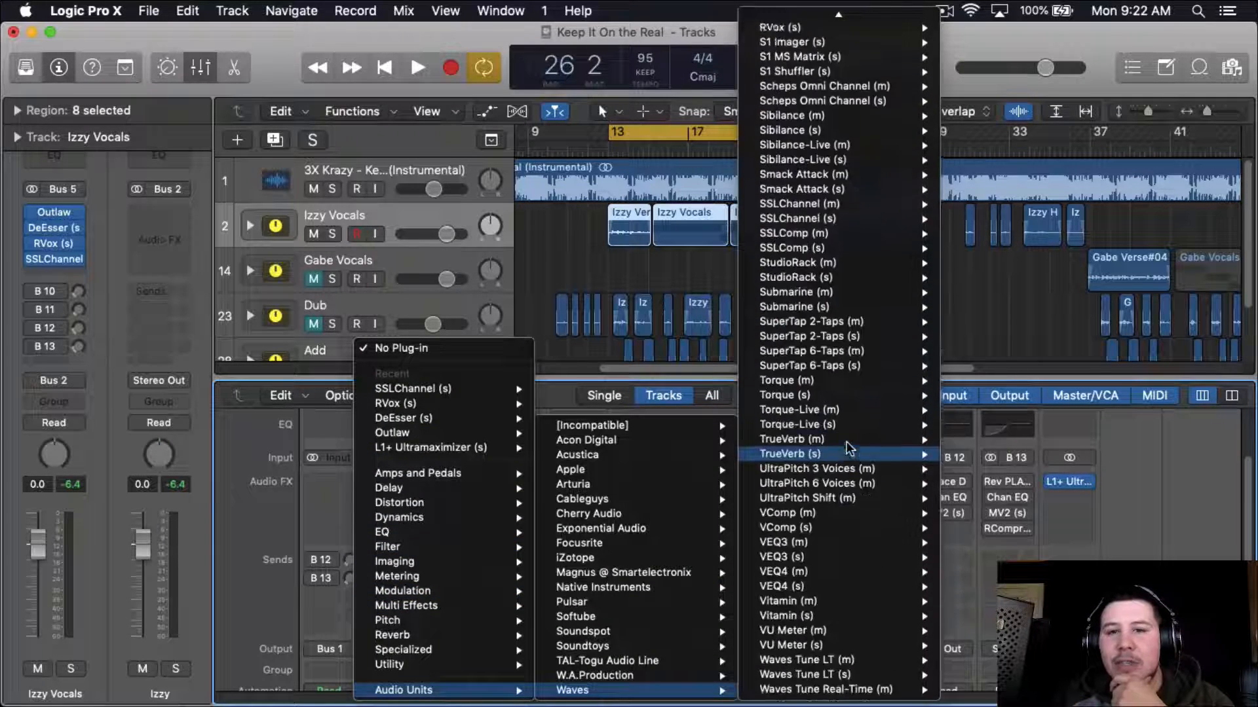
pyautogui.scroll(12, 855, 393)
pyautogui.moveTo(848, 512)
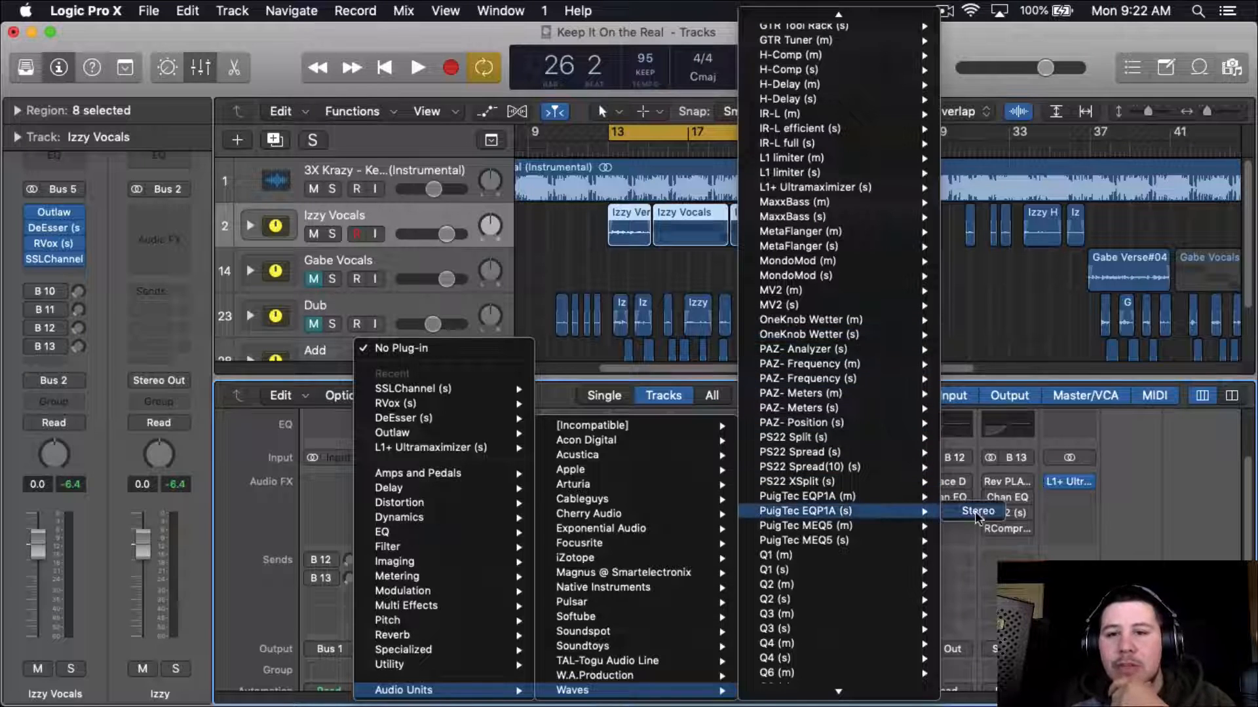
pyautogui.click(974, 514)
pyautogui.moveTo(657, 52); pyautogui.dragTo(699, 34)
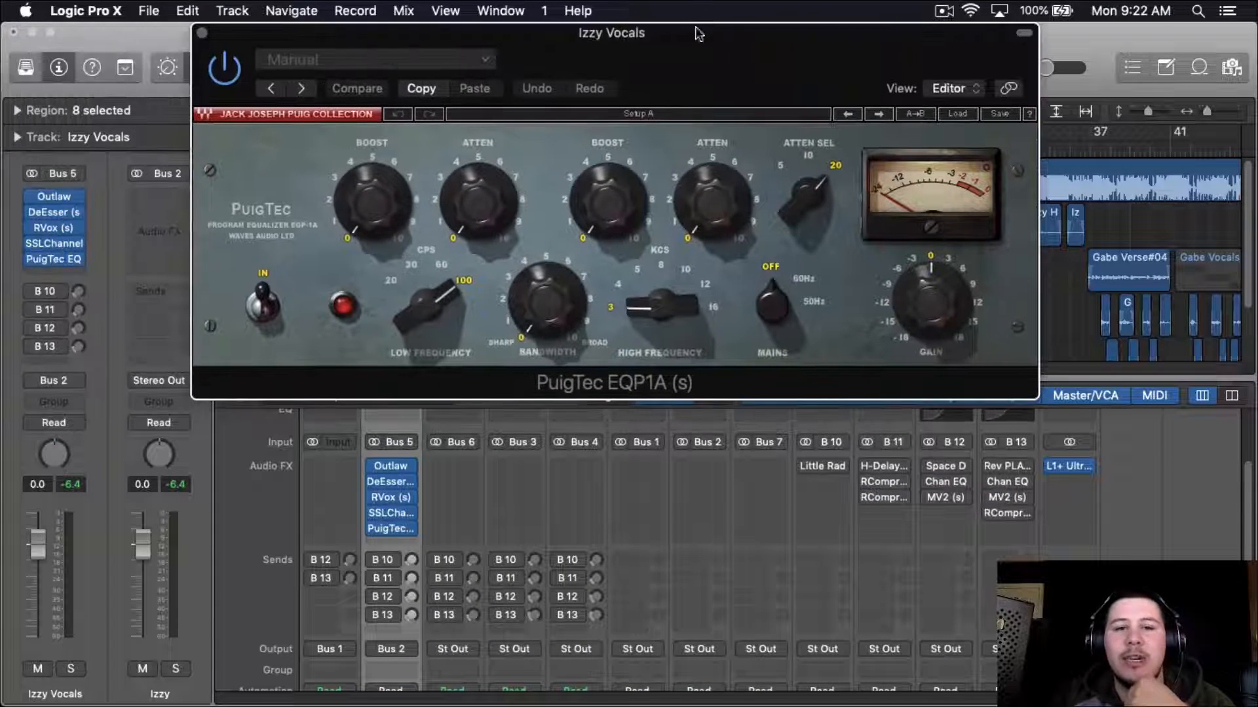
# Step: Insert the stereo Vintage Tube EQ after the PuigTec to view it, and remove it from the chain
pyautogui.click(393, 544)
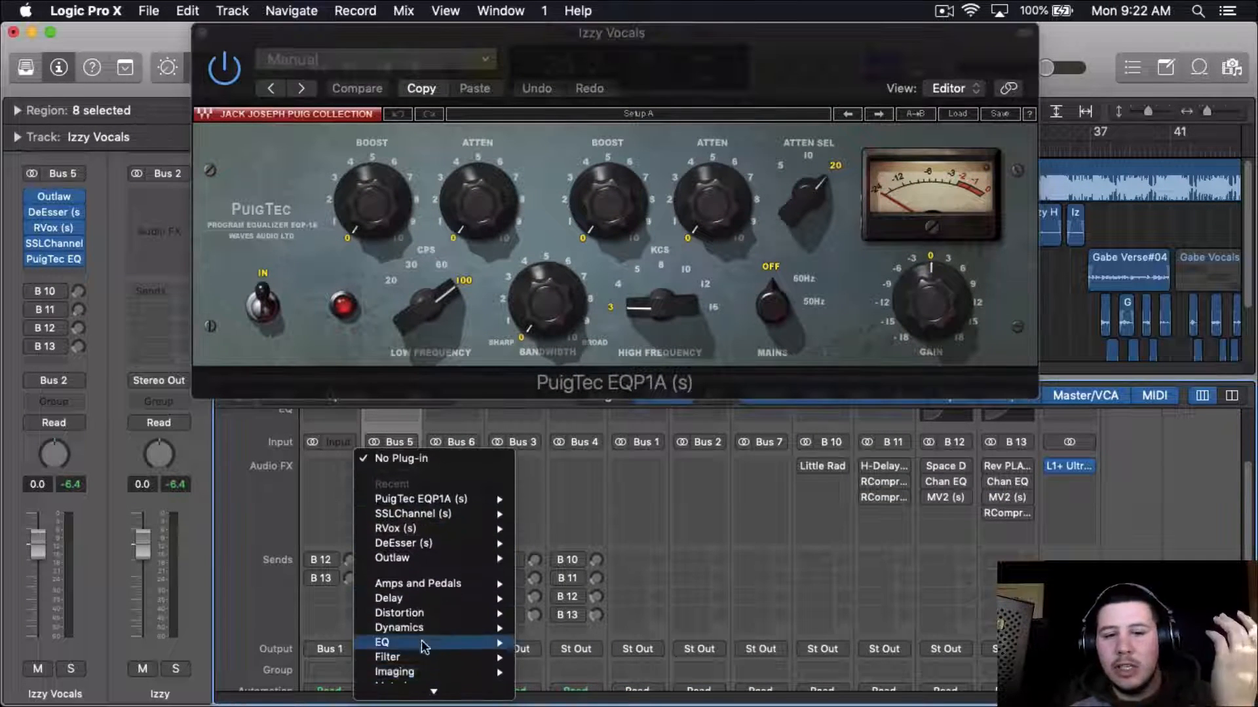
pyautogui.moveTo(432, 643)
pyautogui.moveTo(628, 691)
pyautogui.moveTo(786, 691)
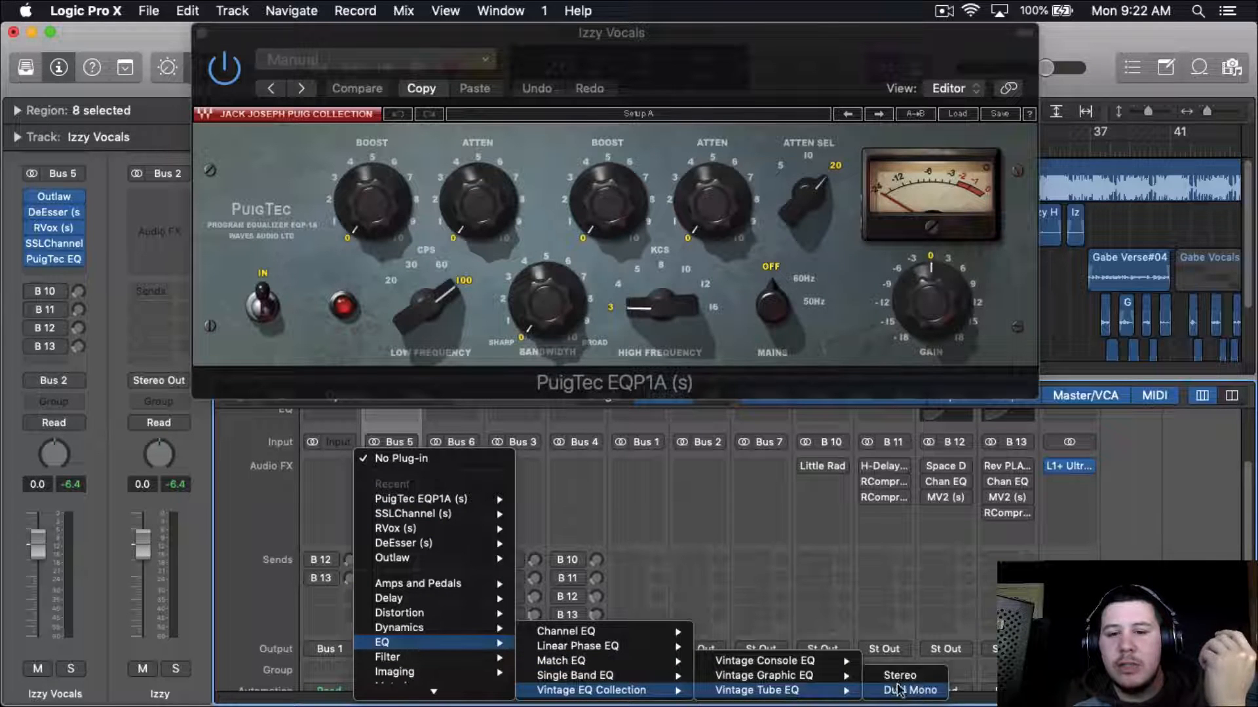
pyautogui.click(900, 679)
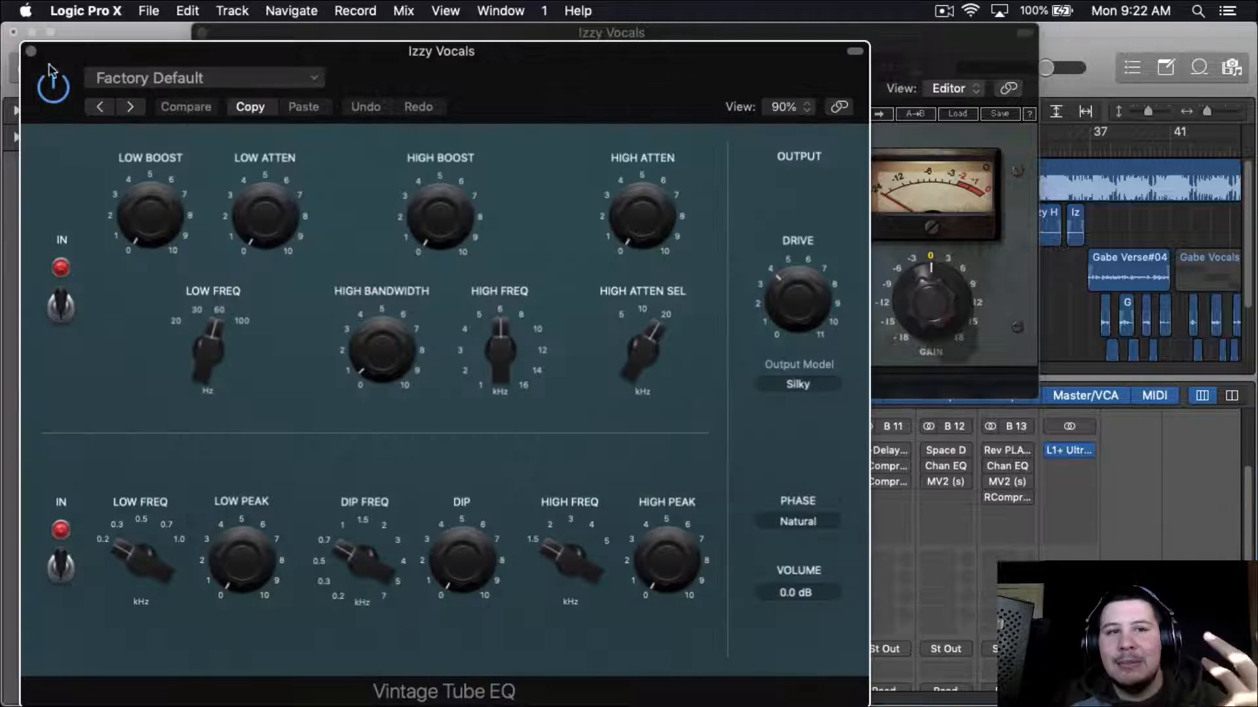
pyautogui.click(30, 51)
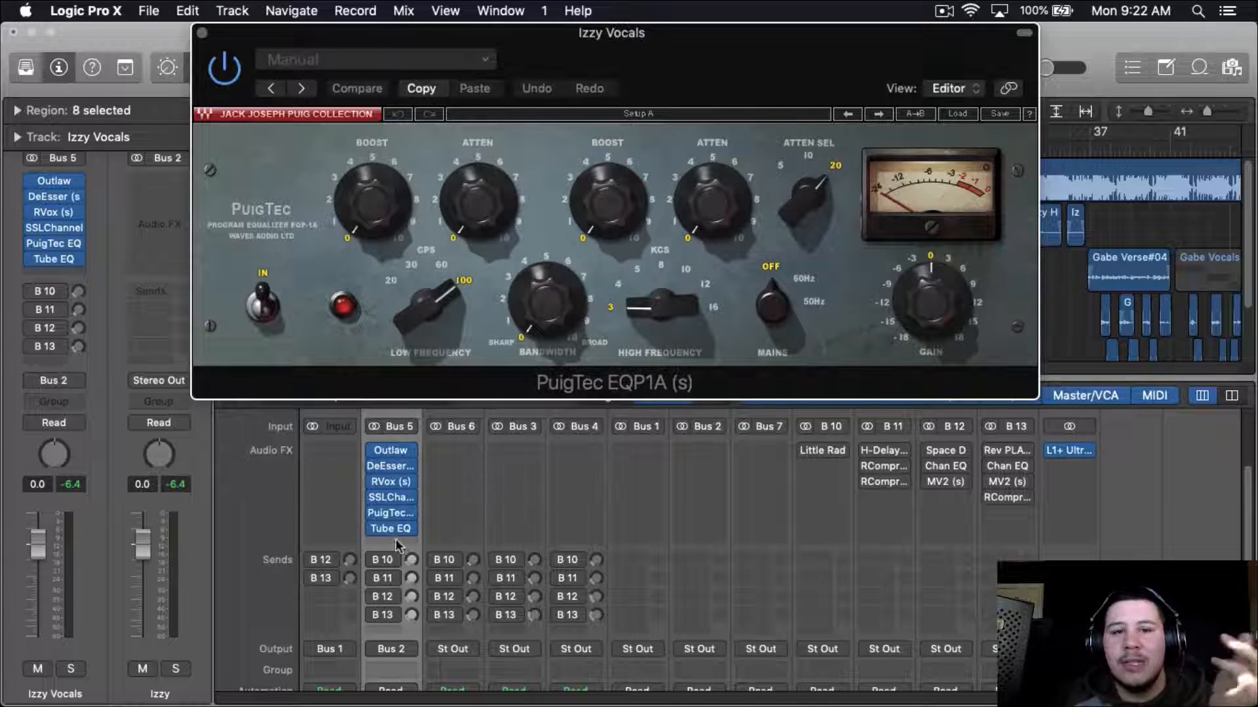
pyautogui.click(410, 528)
pyautogui.click(486, 349)
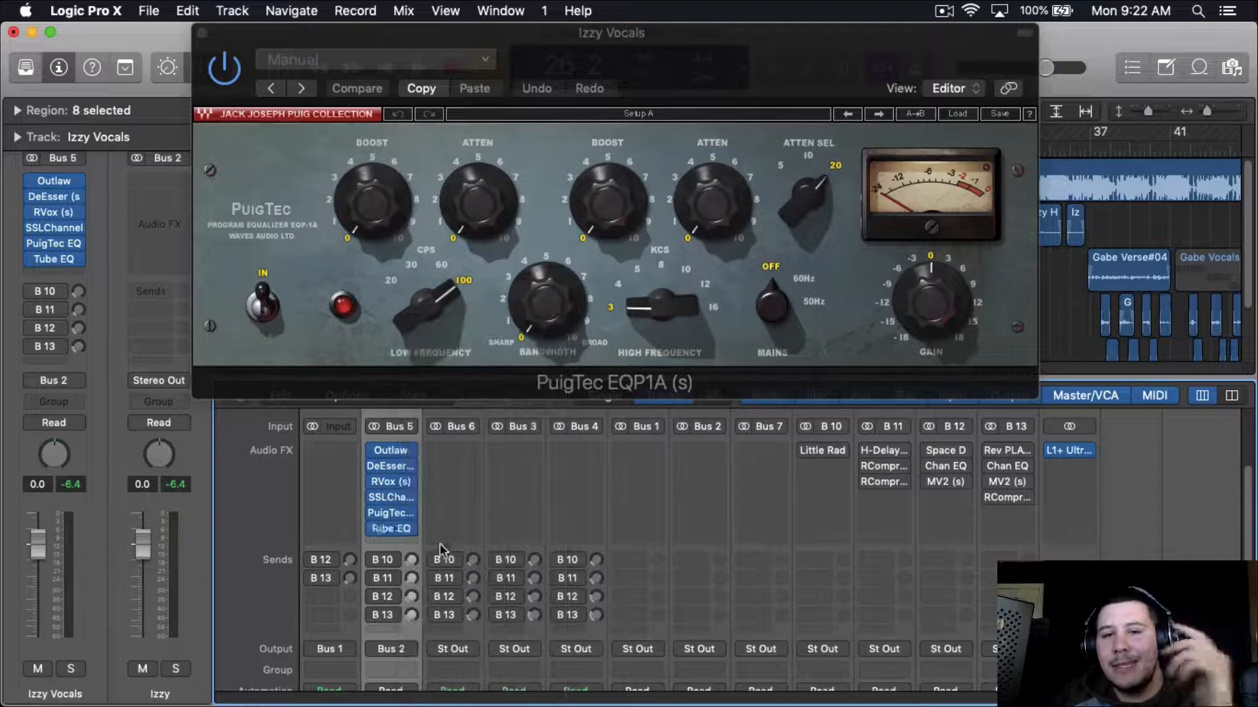
# Step: Insert the Acustica TITANIUM3BASSTAR after the PuigTec EQ and place its window below the PuigTec's controls
pyautogui.click(380, 541)
pyautogui.moveTo(447, 691)
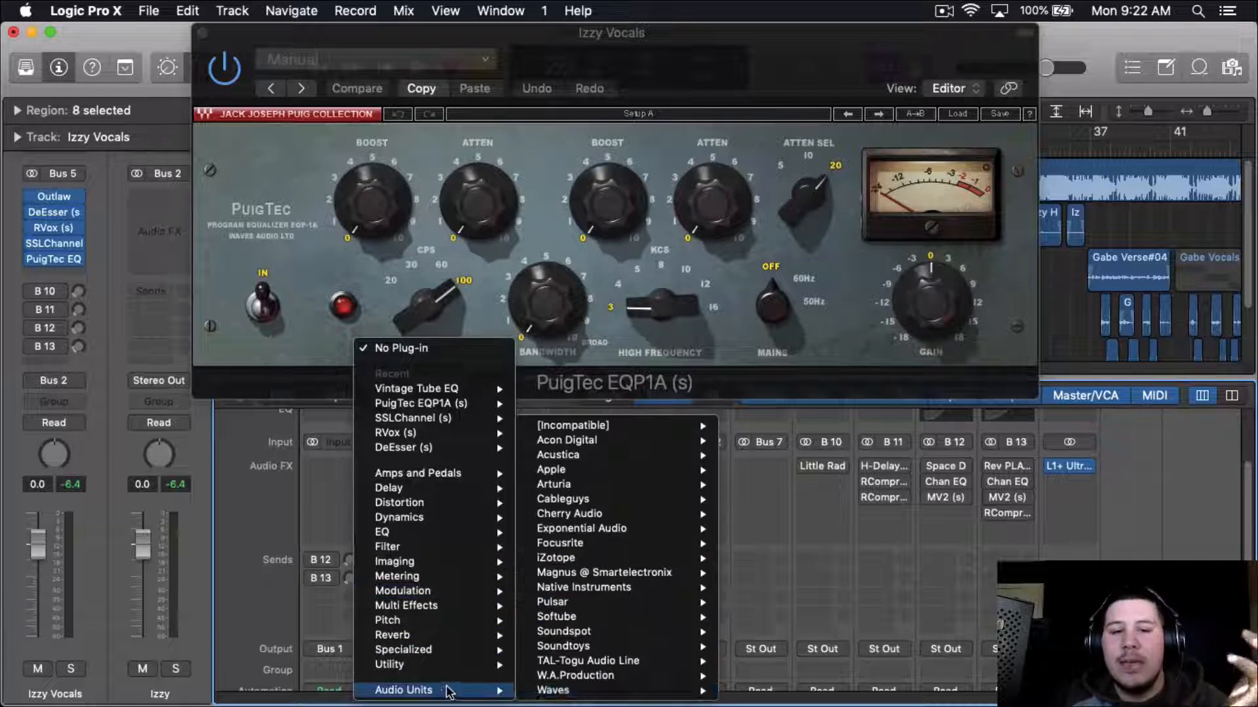
pyautogui.moveTo(596, 694)
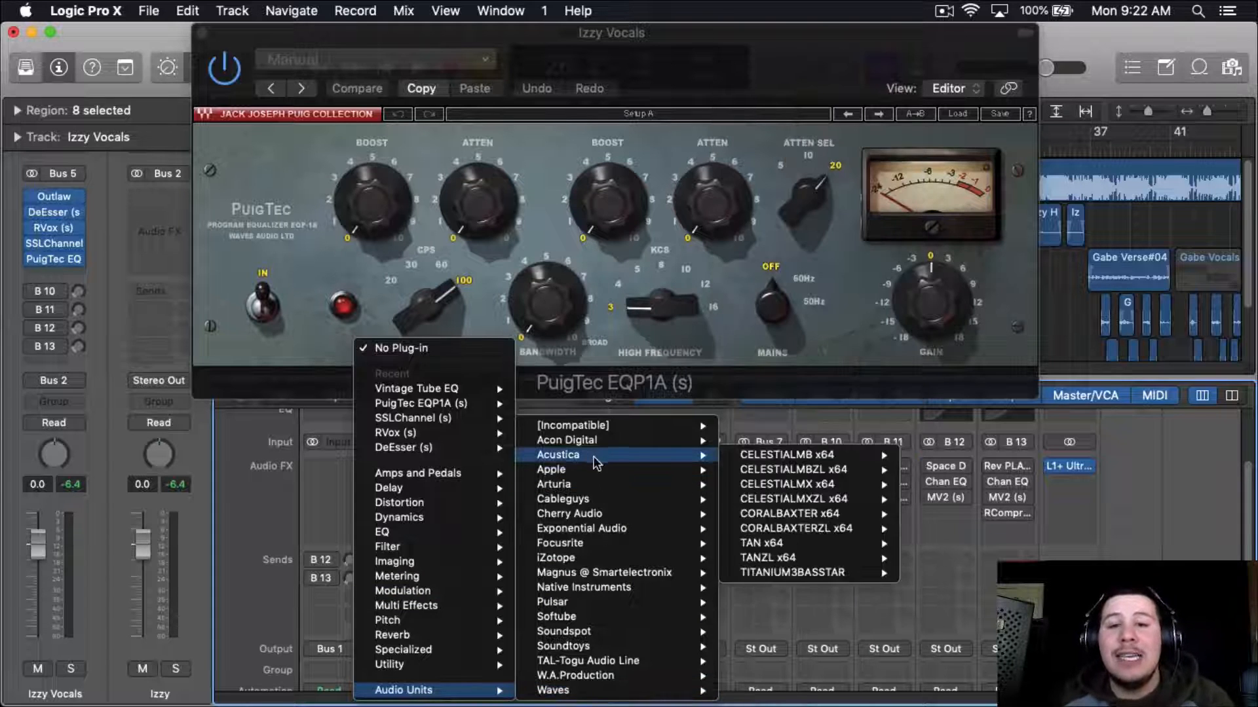
pyautogui.moveTo(676, 464)
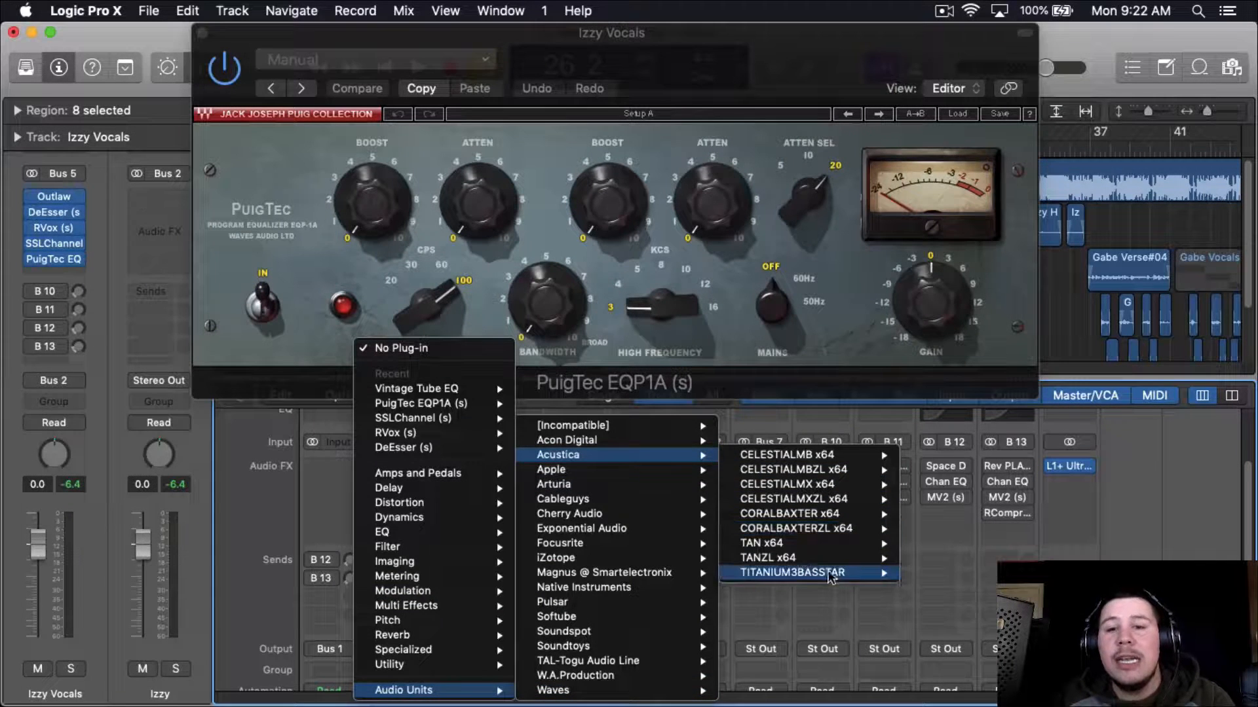
pyautogui.moveTo(829, 573)
pyautogui.click(945, 573)
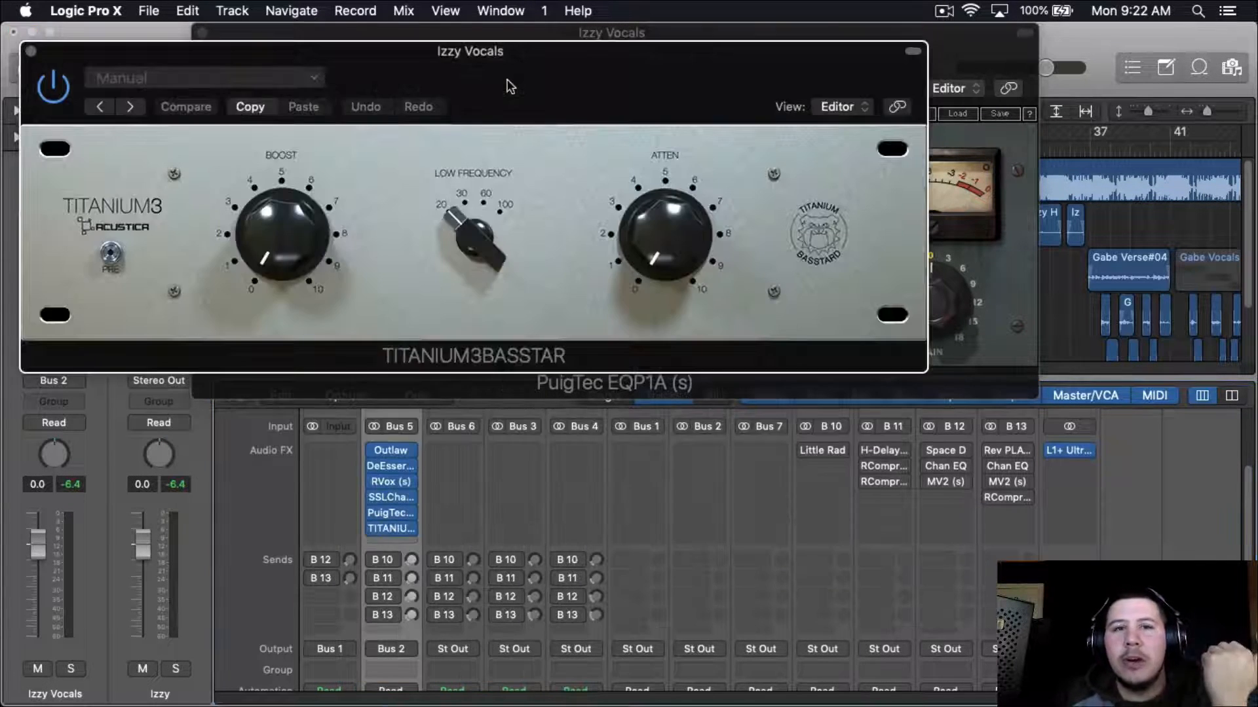
pyautogui.moveTo(508, 83); pyautogui.dragTo(678, 290)
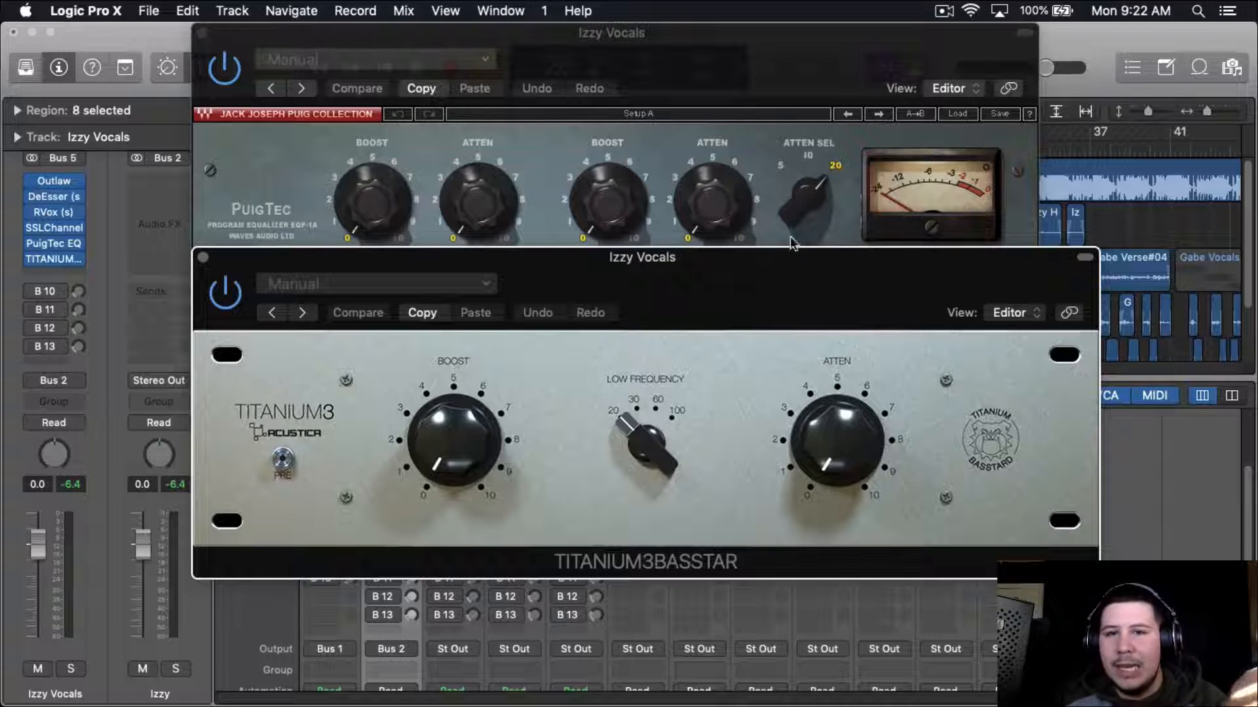
# Step: Compare the two EQs' low sections, set the TITANIUM3BASSTAR's low frequency to 100, and raise its boost
pyautogui.click(714, 89)
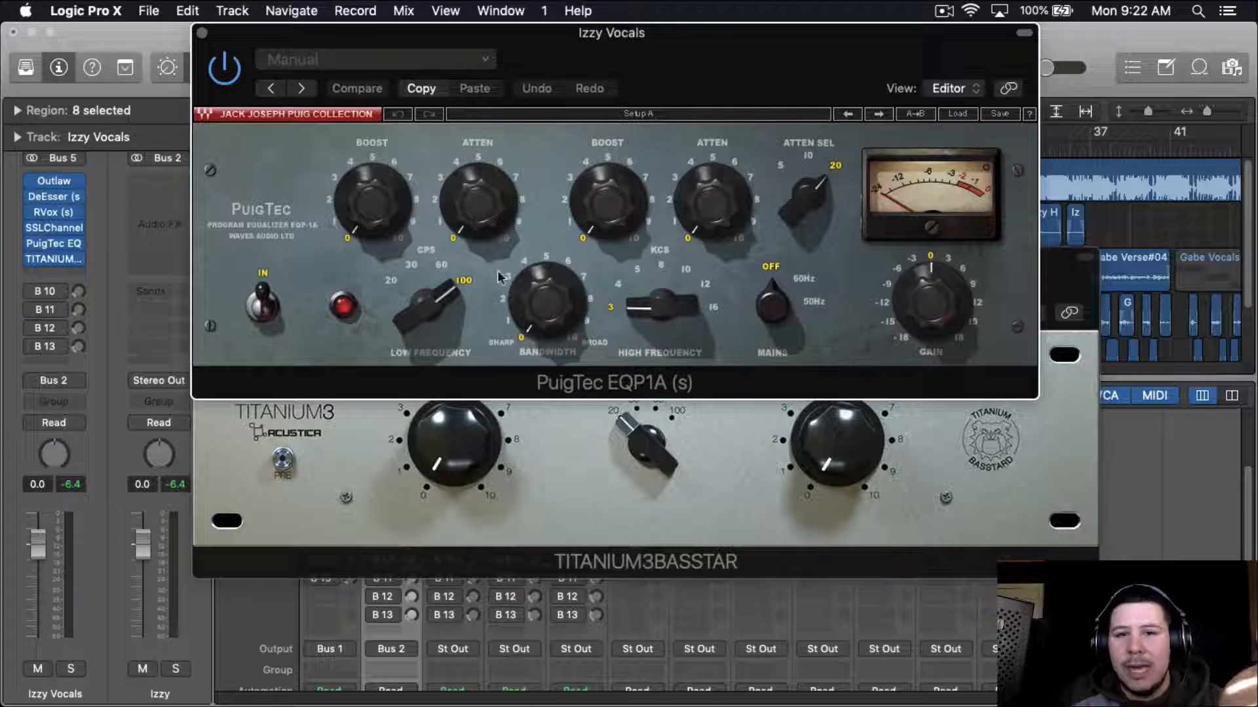
pyautogui.click(765, 503)
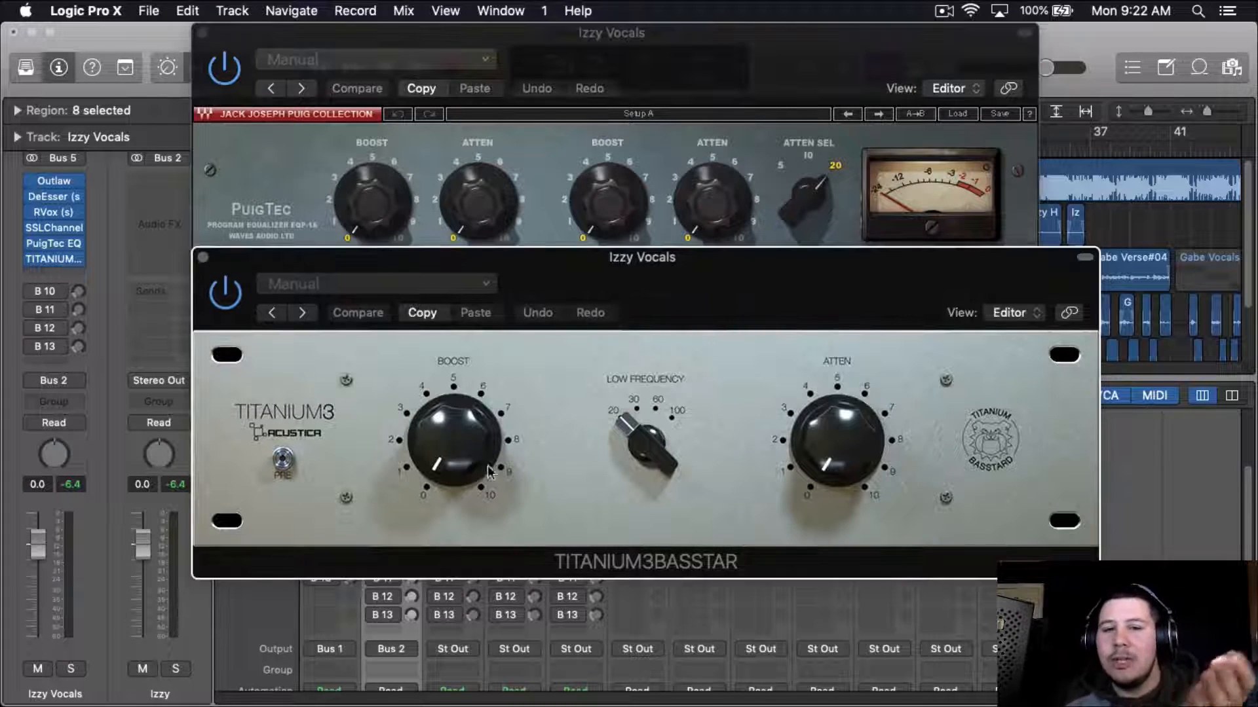
pyautogui.click(676, 451)
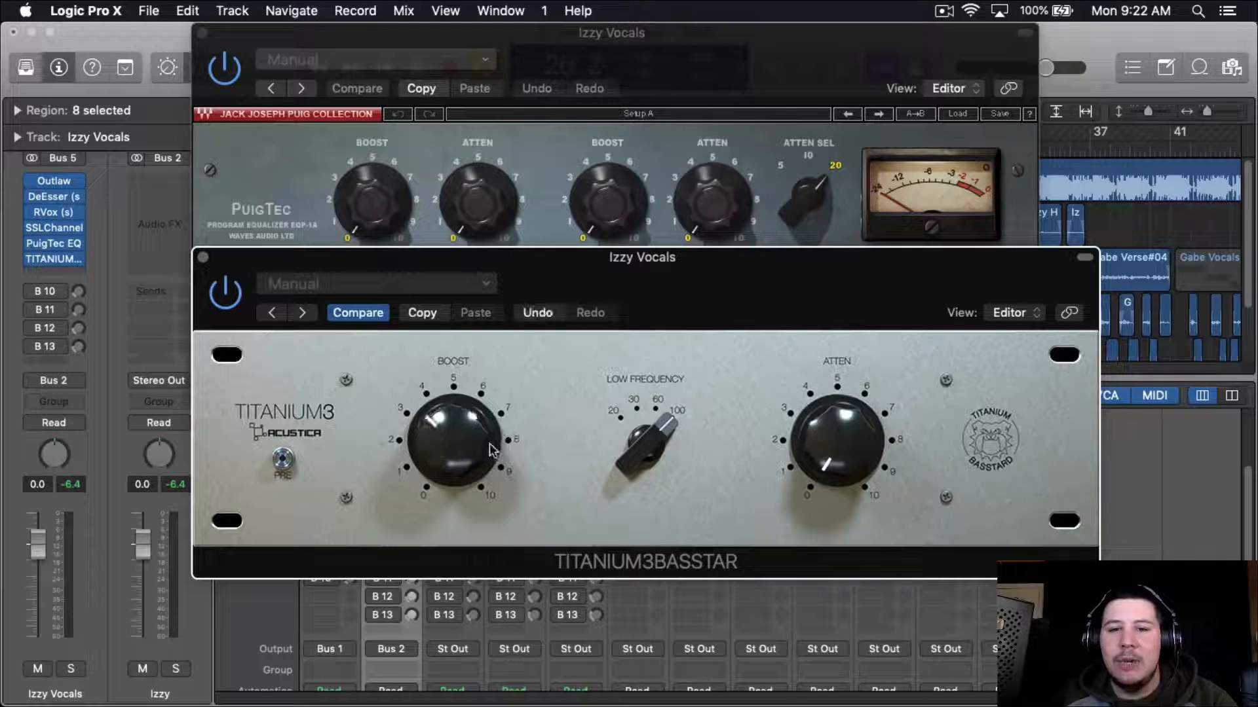
# Step: Close the TITANIUM3BASSTAR and remove it from the Izzy Vocals insert chain
pyautogui.click(202, 256)
pyautogui.click(407, 529)
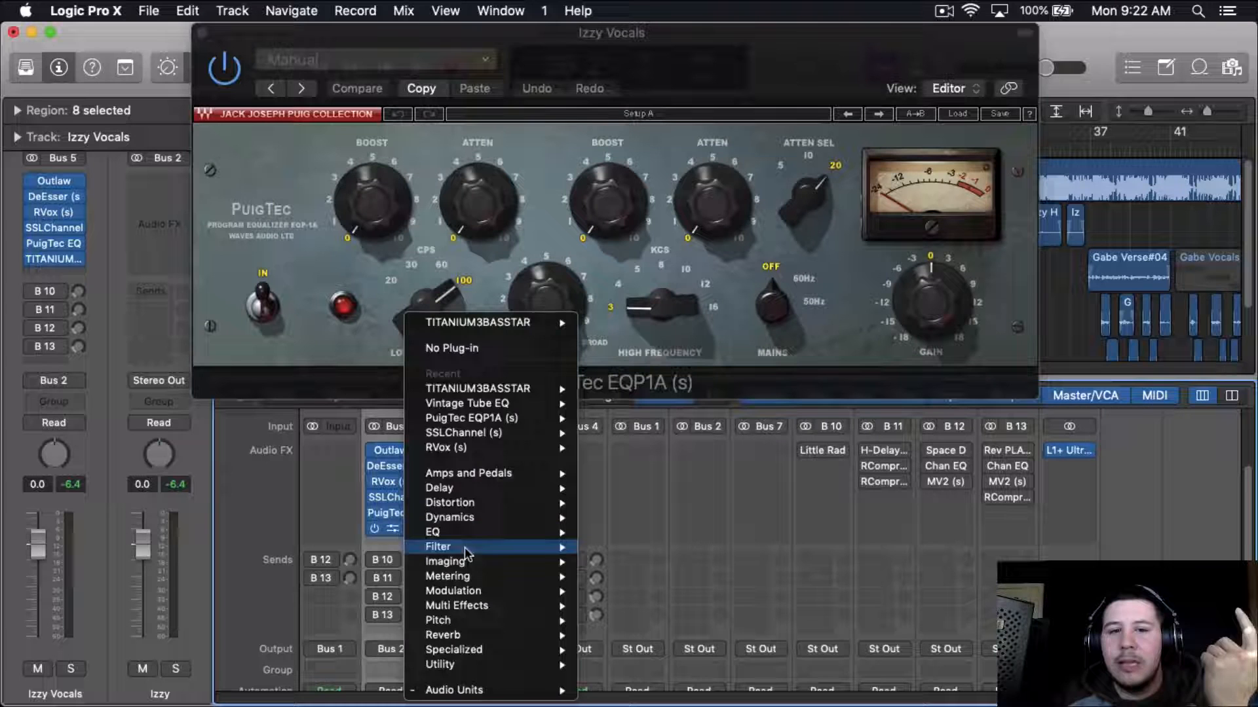
pyautogui.click(452, 348)
# Step: Move the PuigTec window lower, try its low boost, and set its high frequency to 12 KCS
pyautogui.moveTo(715, 93); pyautogui.dragTo(769, 194)
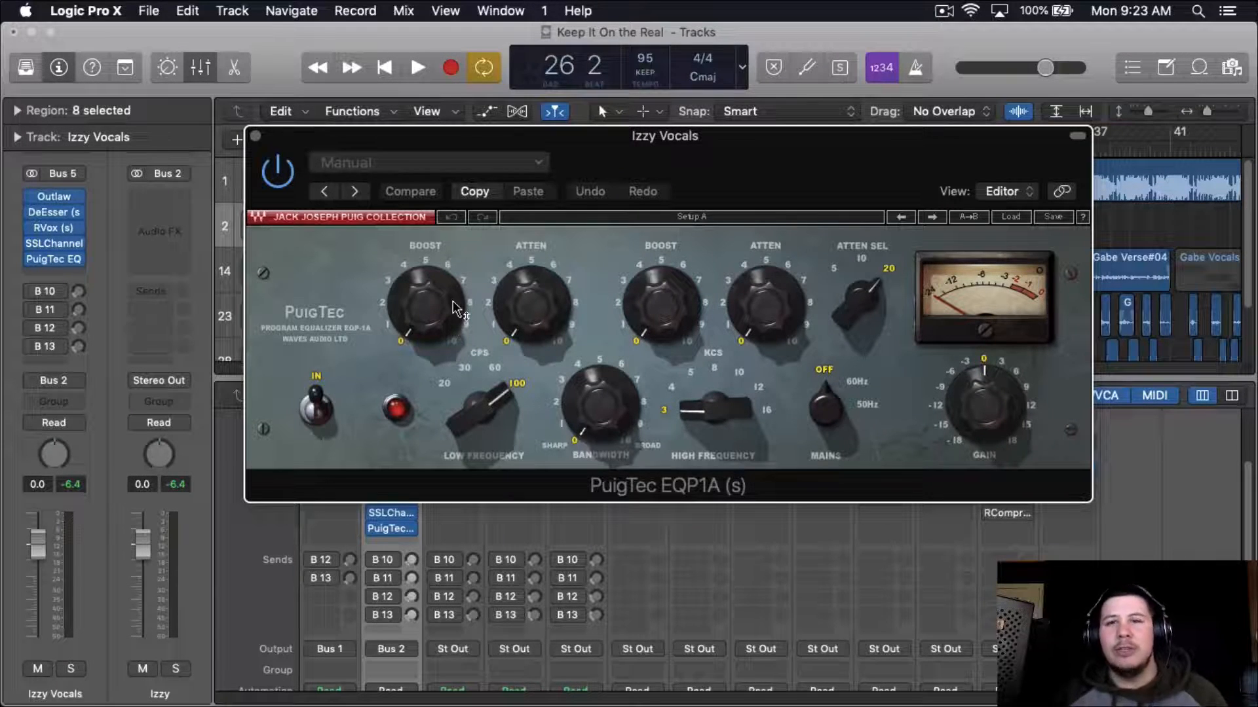
pyautogui.moveTo(453, 303)
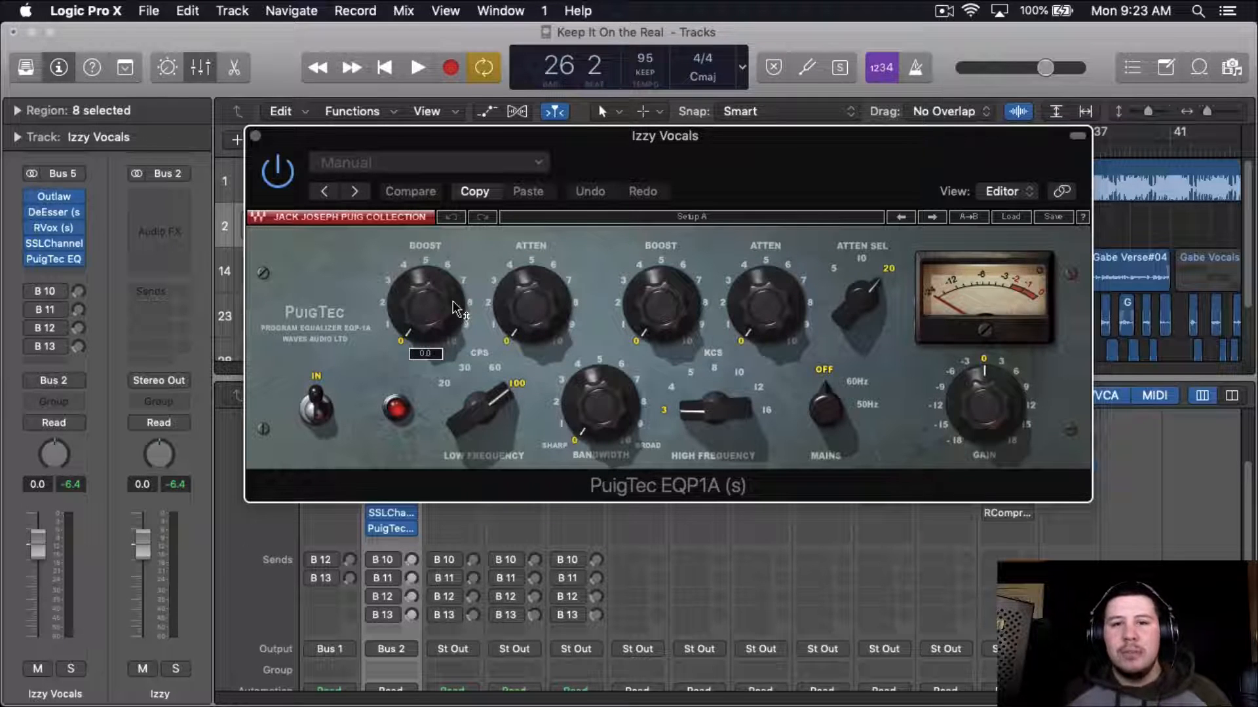
pyautogui.moveTo(429, 302); pyautogui.dragTo(432, 321)
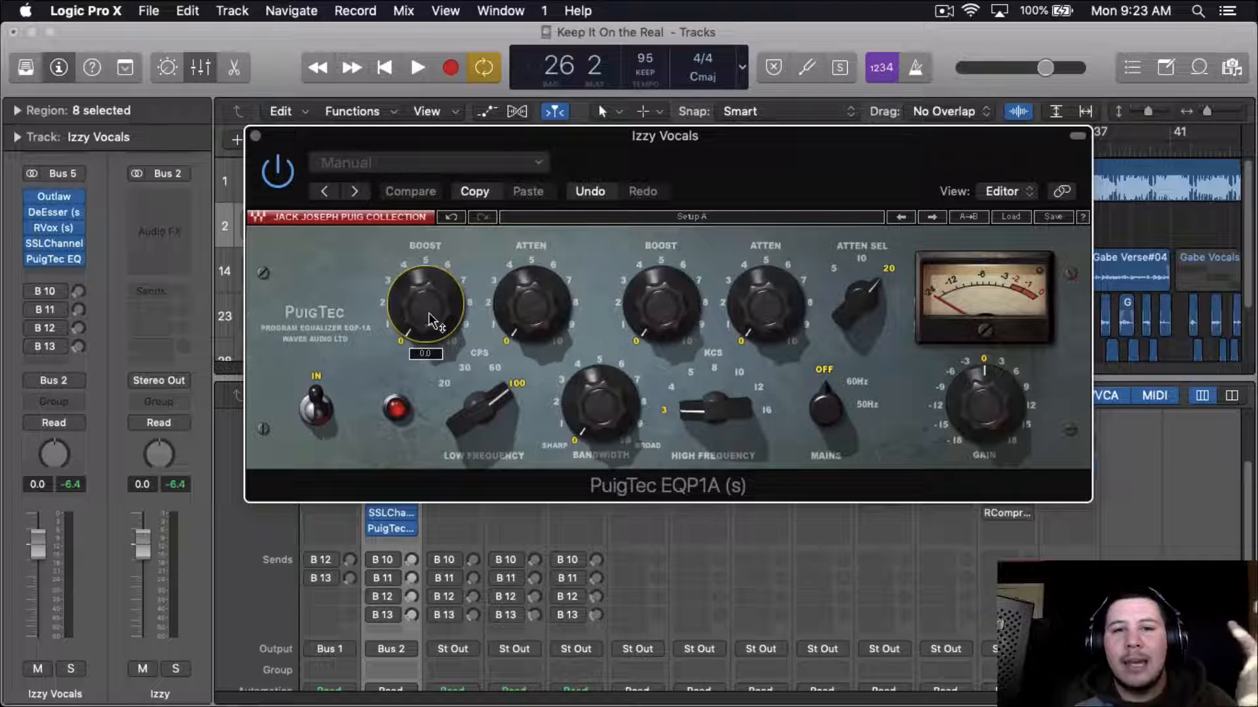
pyautogui.moveTo(429, 321); pyautogui.dragTo(434, 319)
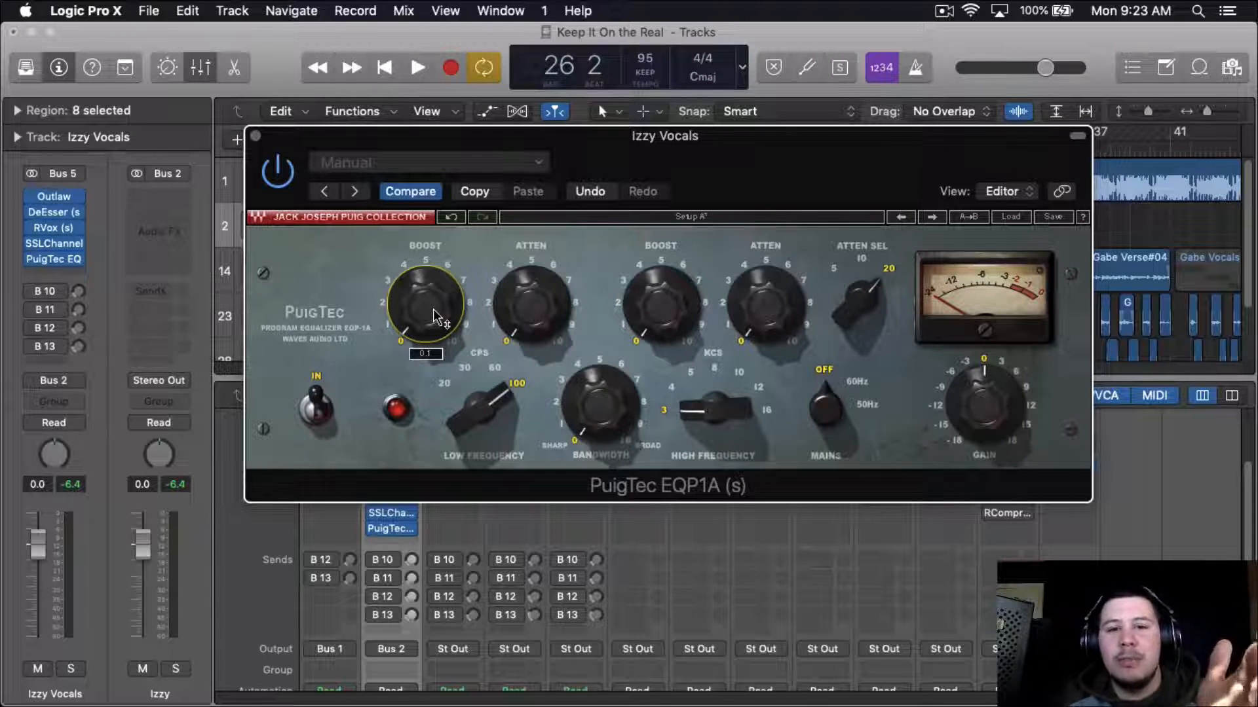
pyautogui.moveTo(729, 419); pyautogui.dragTo(717, 413)
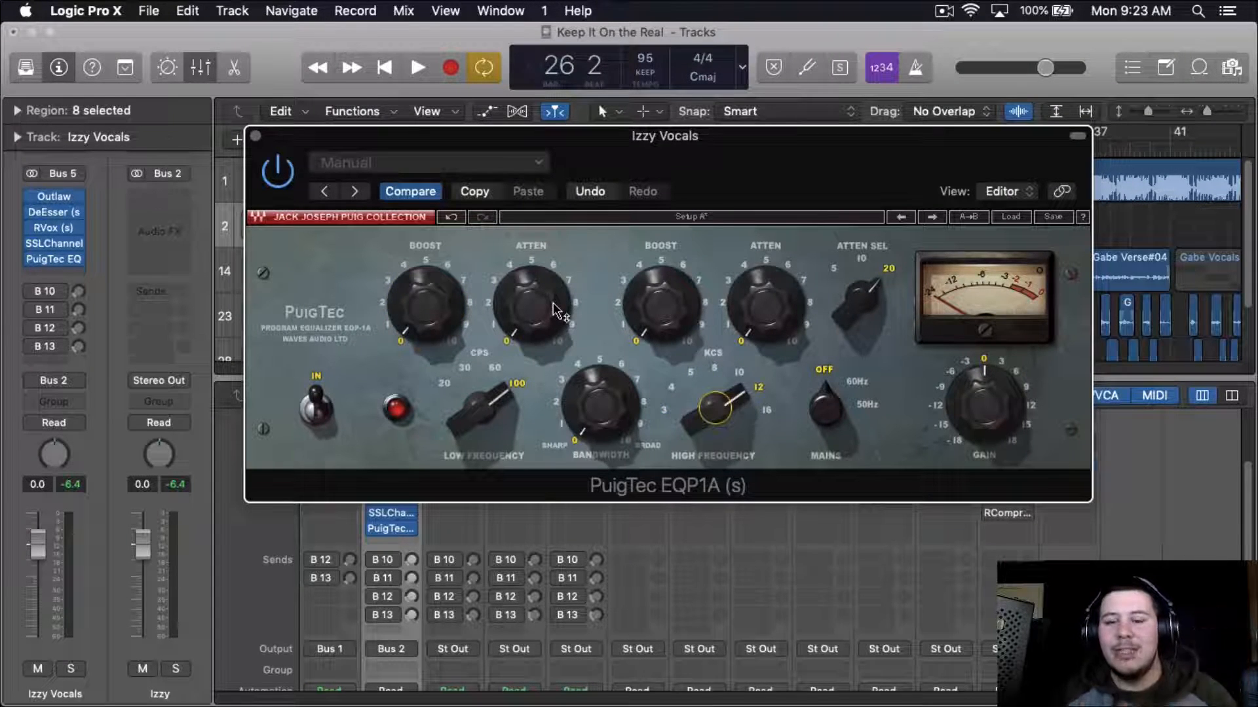
# Step: During playback, set the PuigTec's low boost to about 4 and high boost to about 5, close it and stop playback
pyautogui.moveTo(553, 303)
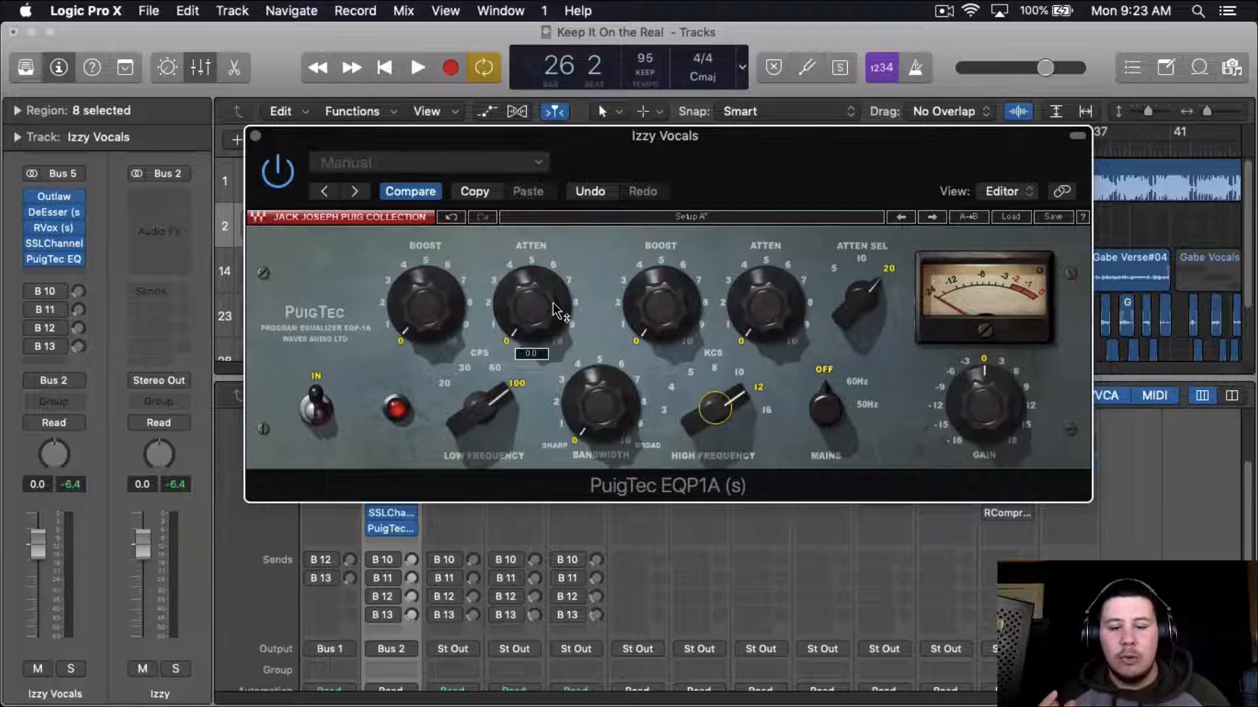
pyautogui.press('space')
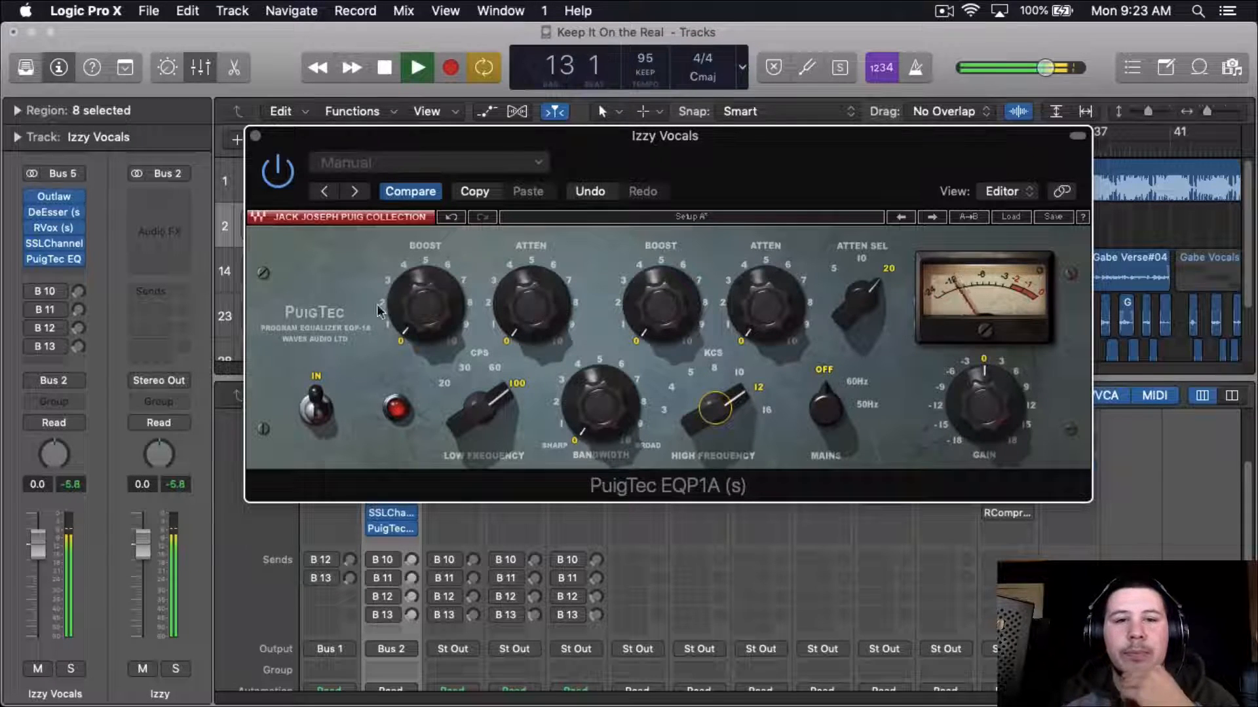
pyautogui.moveTo(425, 302)
pyautogui.mouseDown()
pyautogui.moveTo(404, 300)
pyautogui.moveTo(429, 320)
pyautogui.moveTo(412, 309)
pyautogui.moveTo(425, 310)
pyautogui.mouseUp()
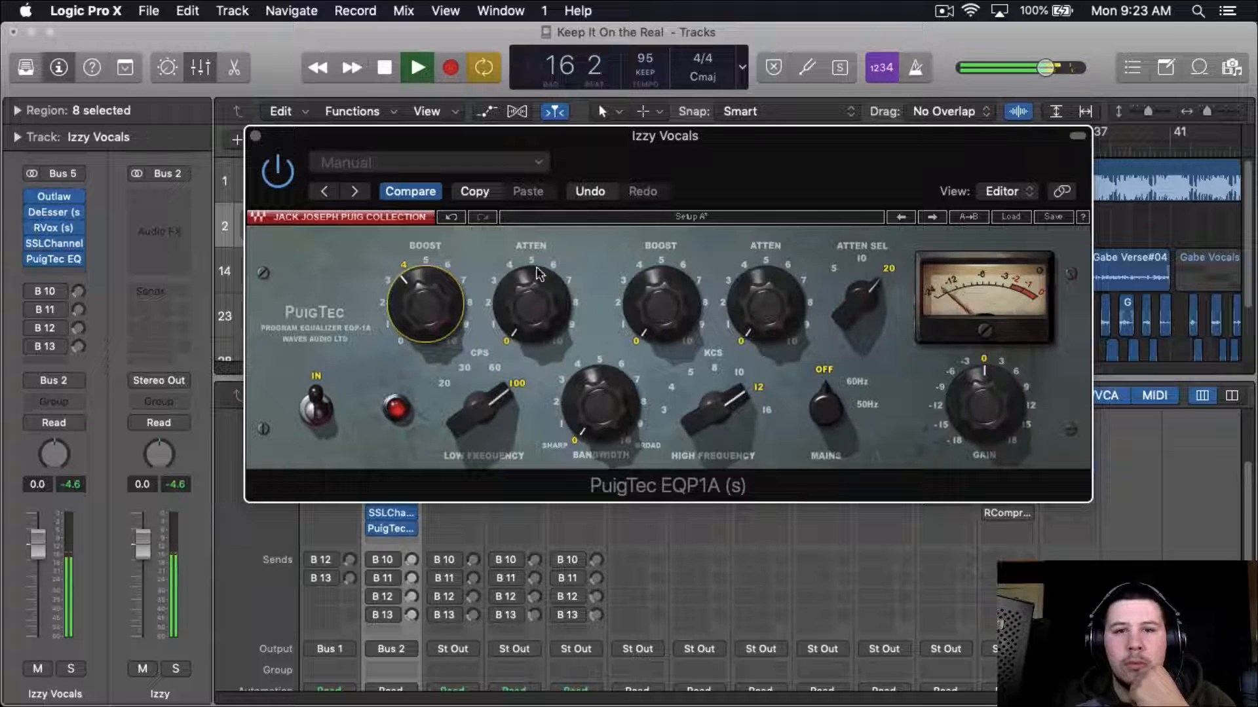
pyautogui.moveTo(647, 296)
pyautogui.mouseDown()
pyautogui.moveTo(654, 281)
pyautogui.moveTo(662, 311)
pyautogui.mouseUp()
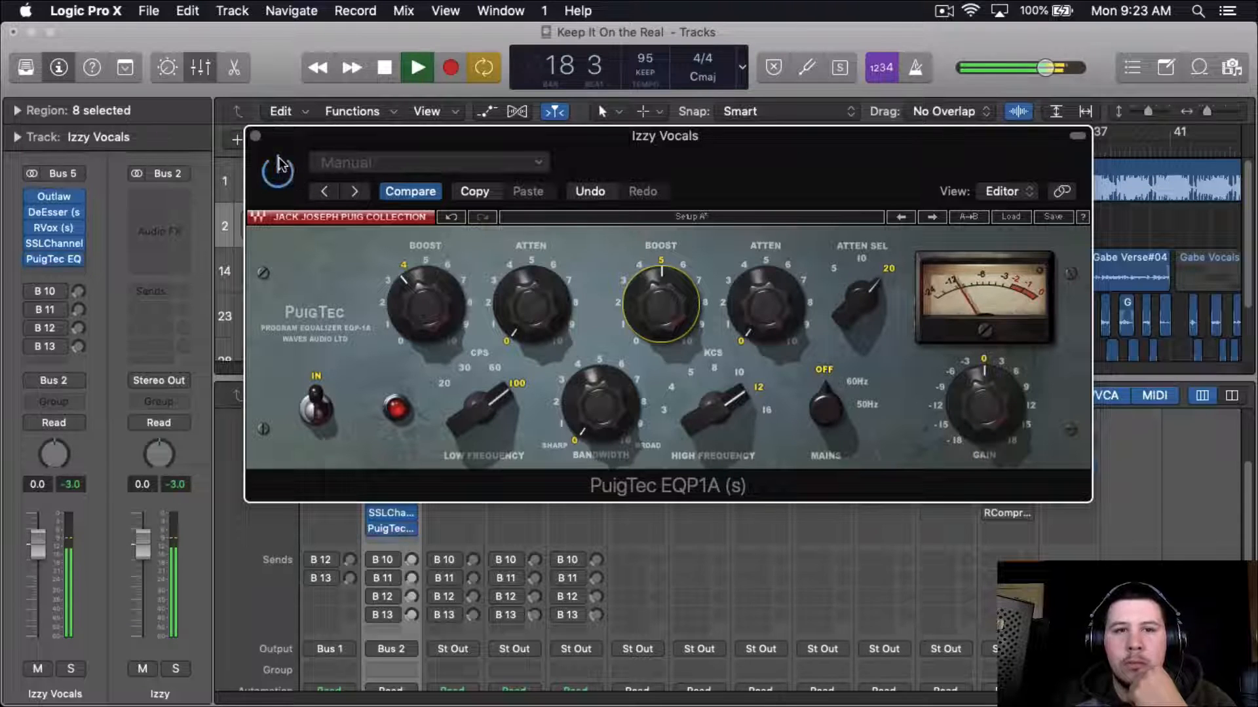
pyautogui.click(255, 136)
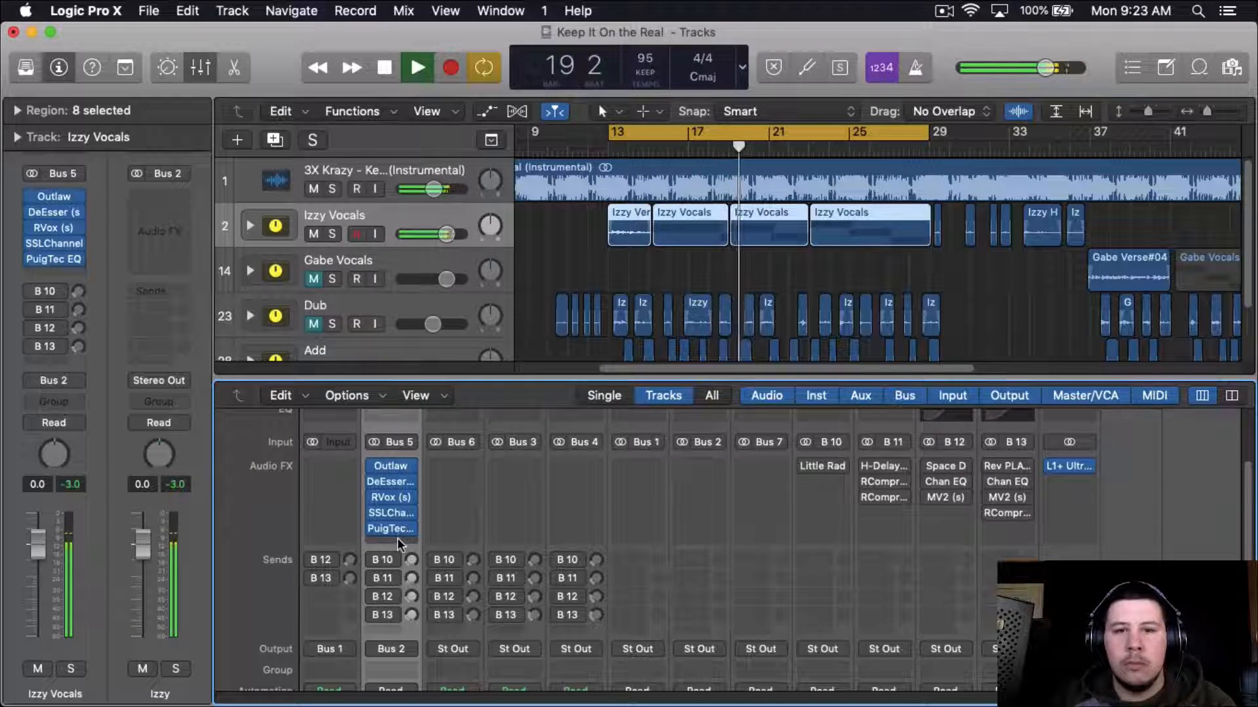
pyautogui.press('space')
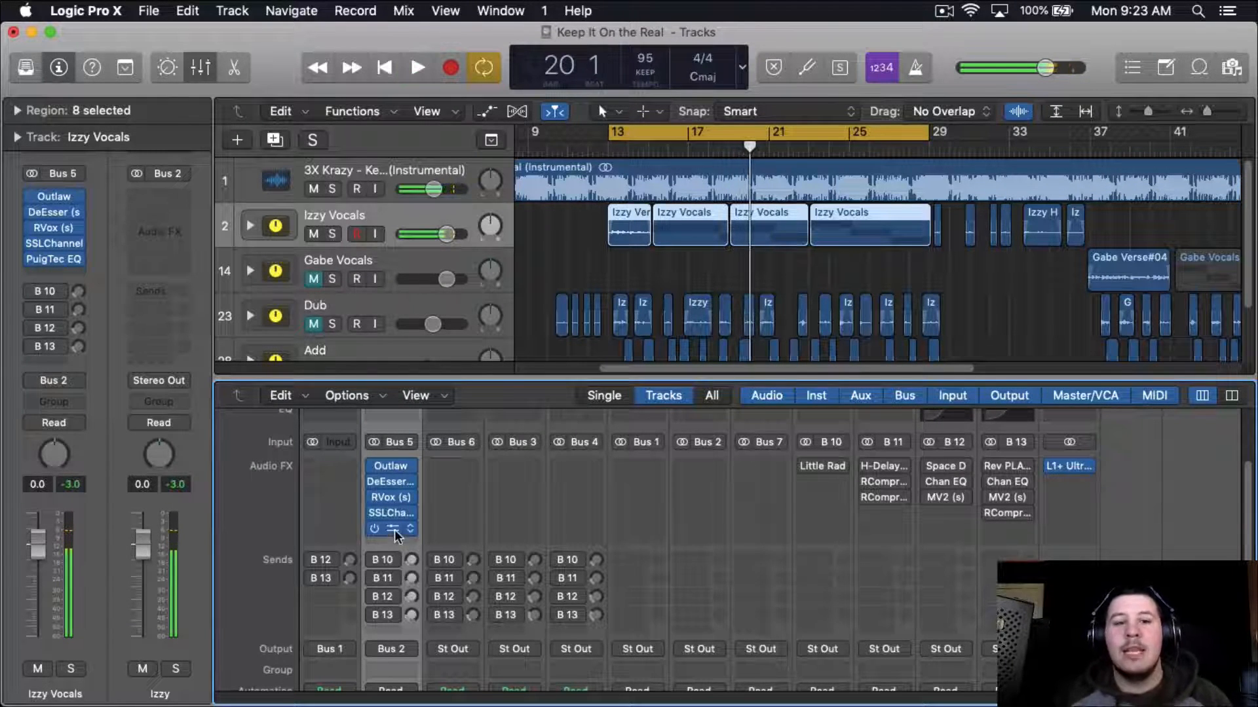
# Step: Reopen the PuigTec, audition its low boost up to about 5.8 during playback, and return it to 3.5 before closing it
pyautogui.click(395, 529)
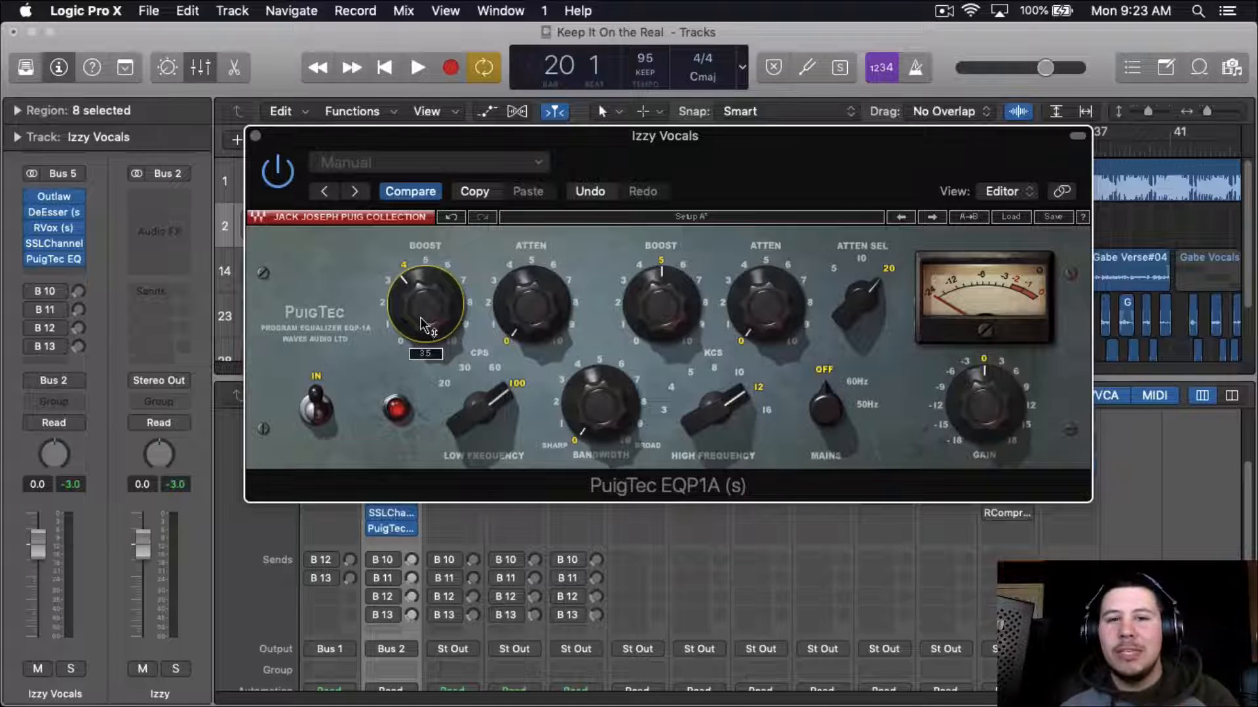
pyautogui.press('space')
pyautogui.scroll(10, 432, 317)
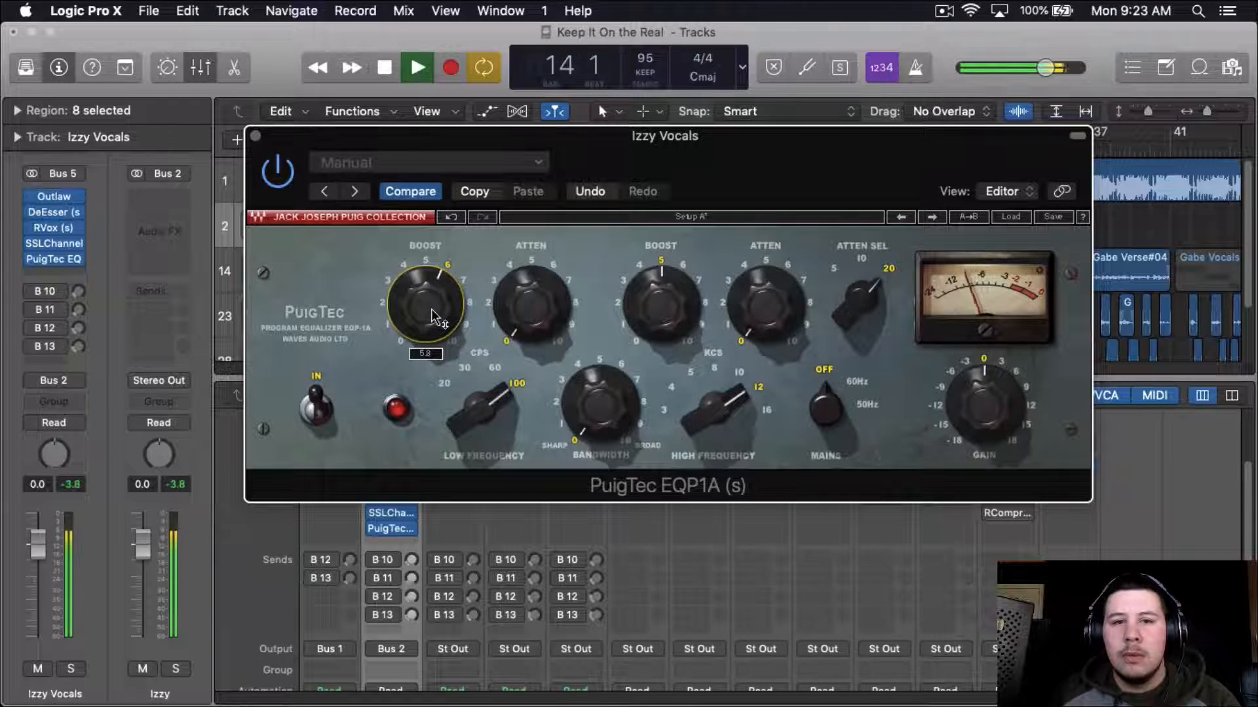
pyautogui.scroll(-3, 432, 317)
pyautogui.scroll(-7, 433, 318)
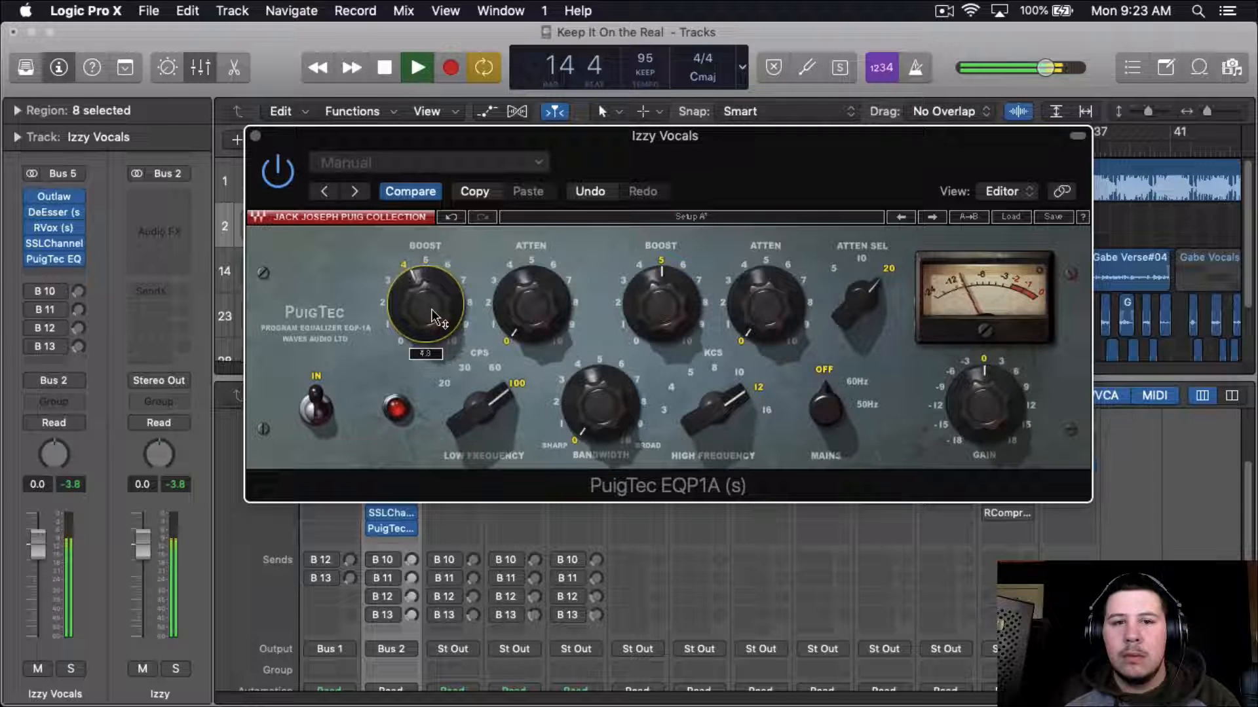
pyautogui.scroll(-2, 433, 318)
pyautogui.press('space')
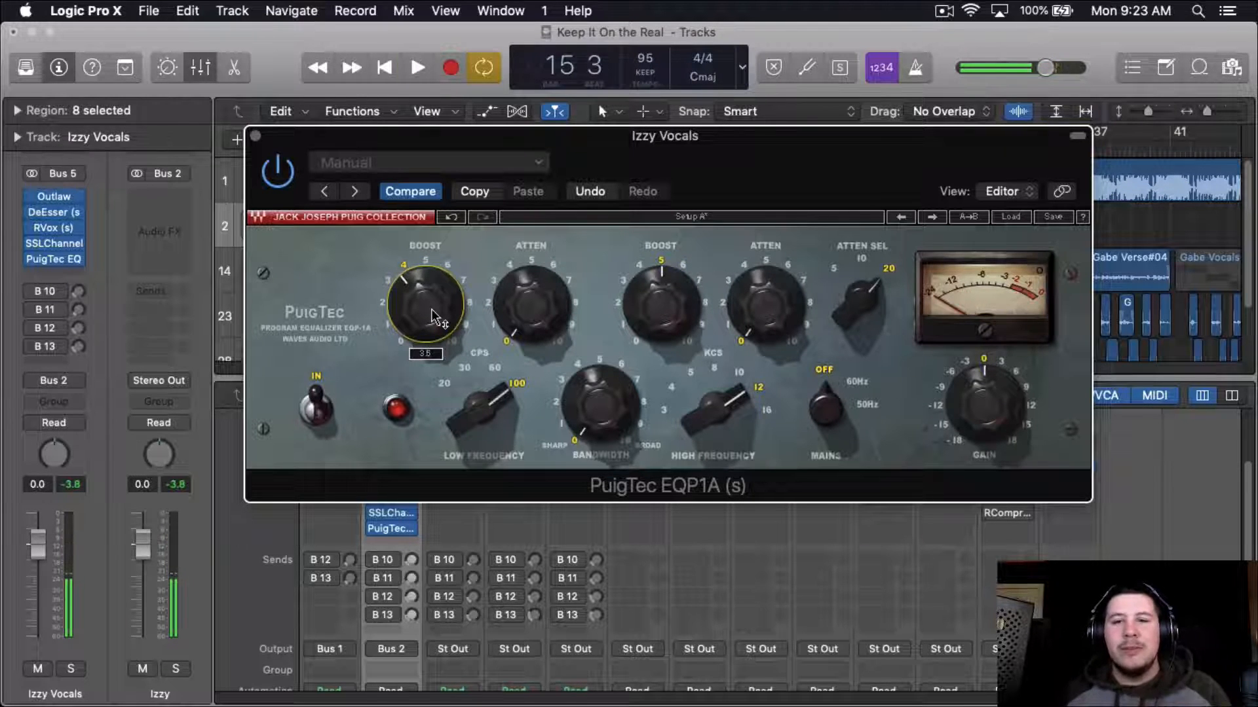
pyautogui.click(256, 136)
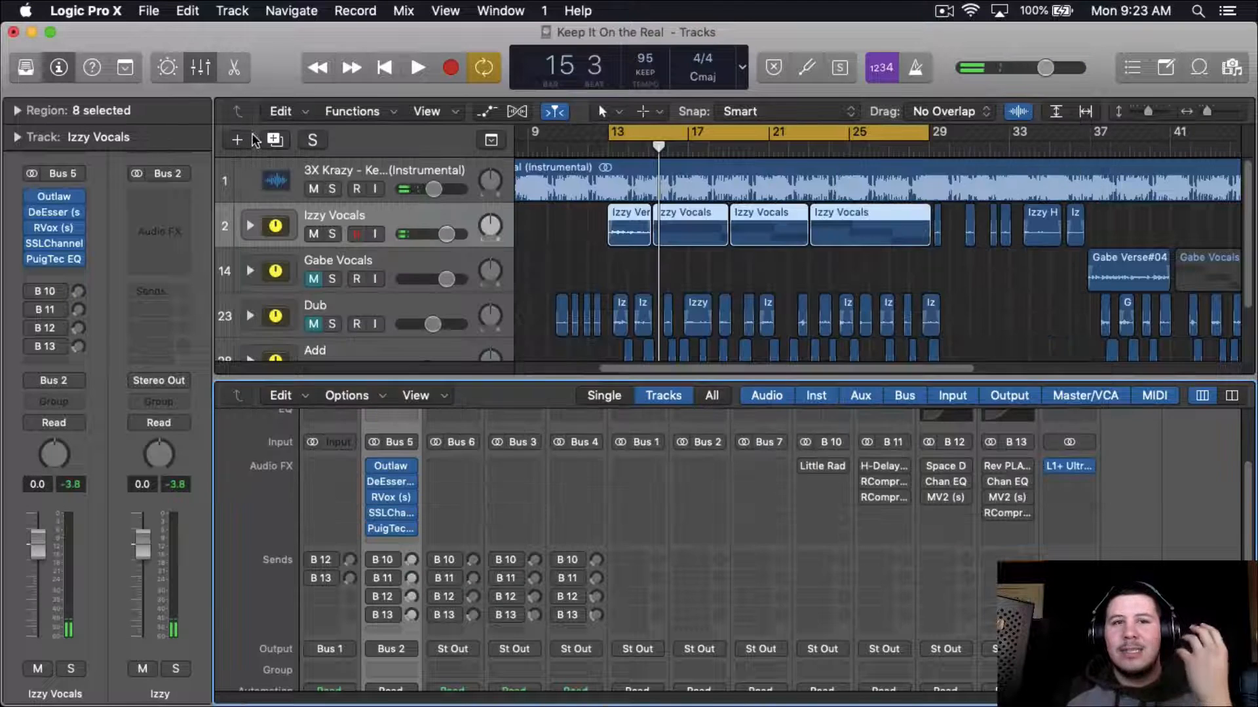
# Step: Insert the Waves F6-RTA (s) after the PuigTec on the Izzy Vocals channel and reposition its window
pyautogui.click(409, 543)
pyautogui.moveTo(420, 579)
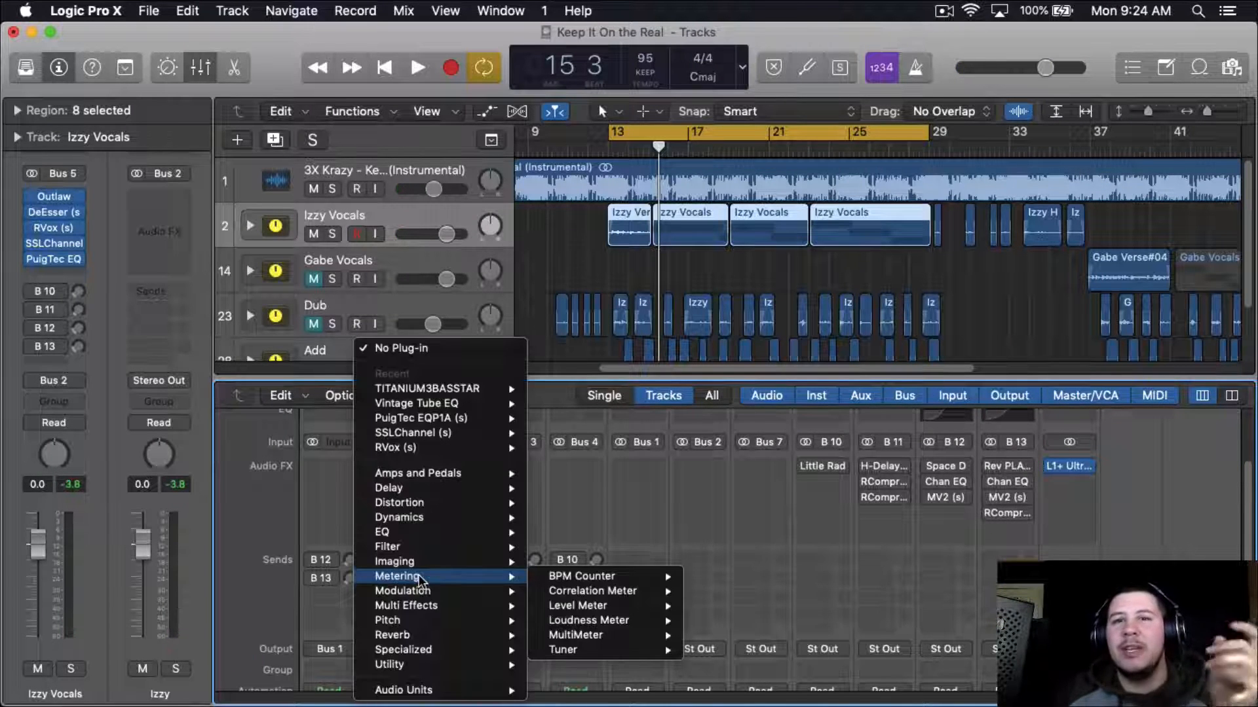
pyautogui.moveTo(435, 690)
pyautogui.moveTo(576, 689)
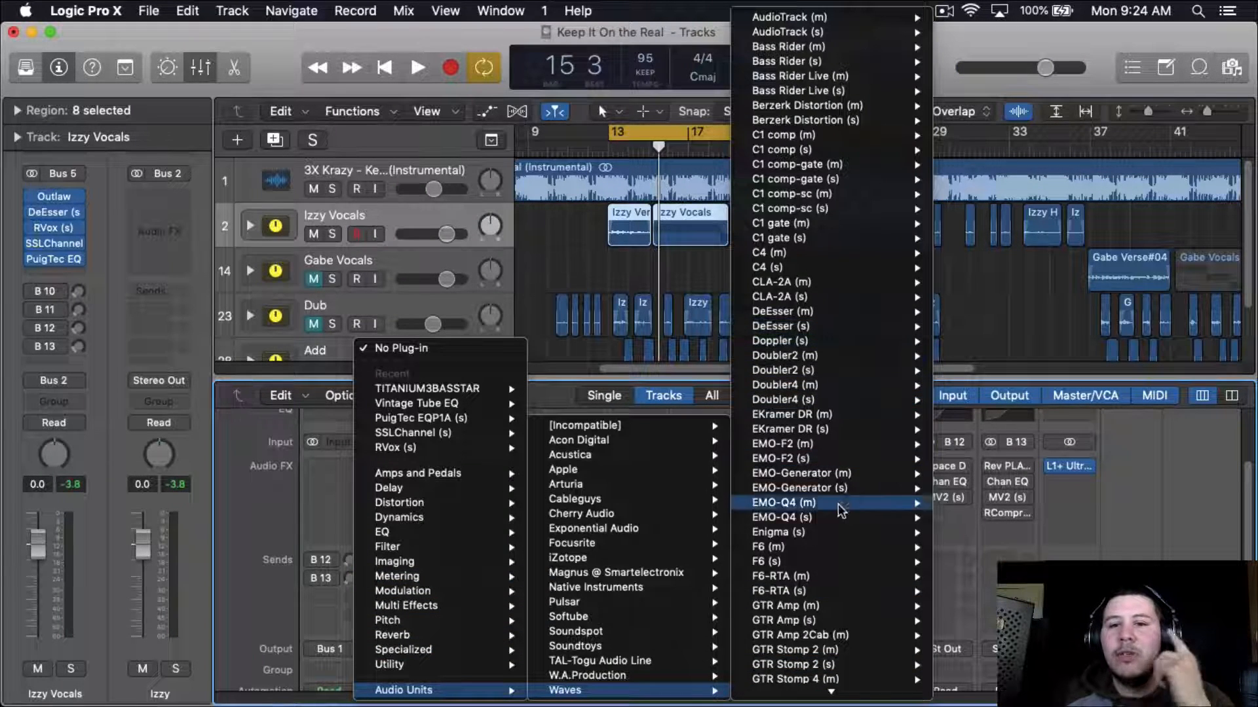
pyautogui.moveTo(851, 591)
pyautogui.click(970, 590)
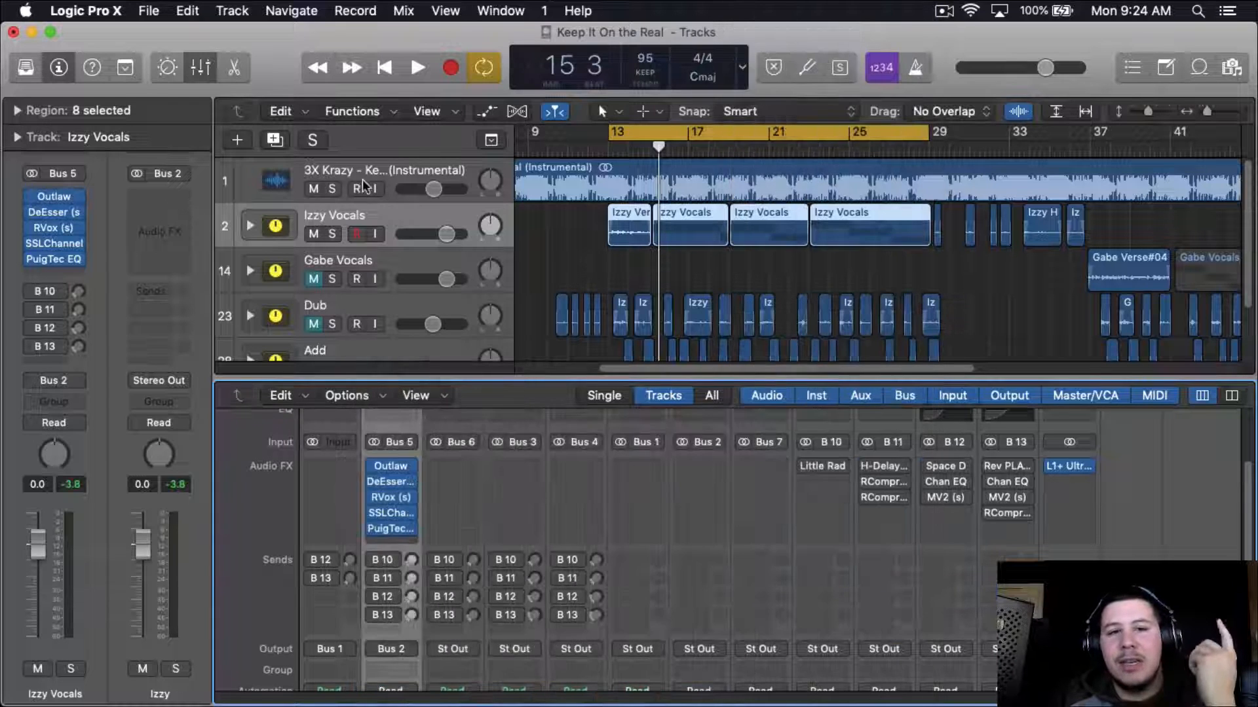
pyautogui.moveTo(393, 31); pyautogui.dragTo(537, 32)
# Step: Enable the F6-RTA's high-pass filter and raise its cutoff frequency to 120 Hz
pyautogui.click(241, 299)
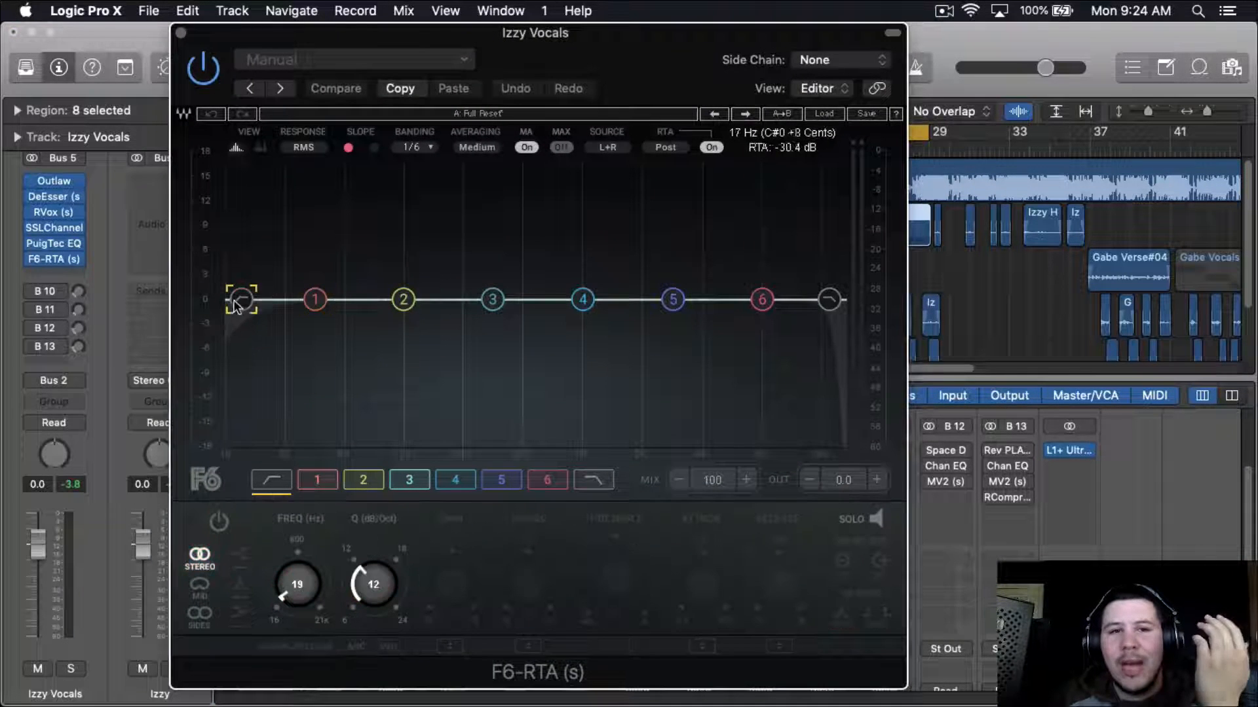
pyautogui.click(220, 522)
pyautogui.moveTo(302, 586); pyautogui.dragTo(303, 563)
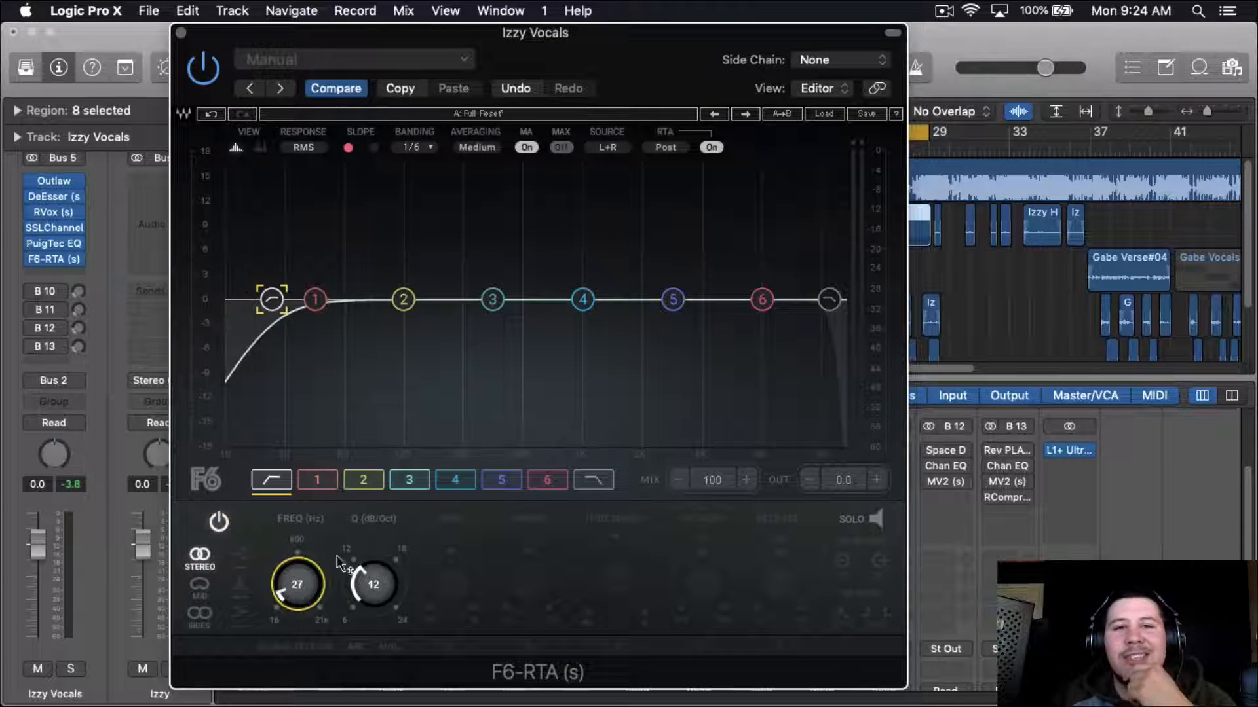
pyautogui.moveTo(621, 36); pyautogui.dragTo(710, 37)
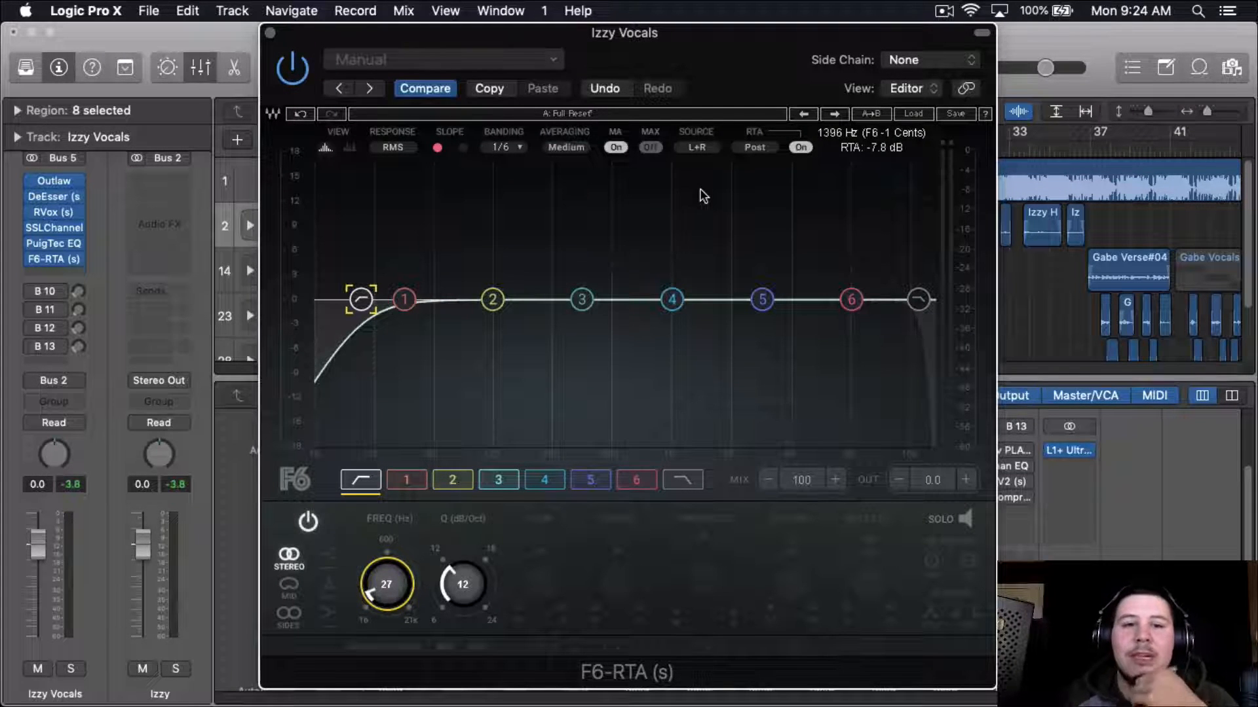
pyautogui.moveTo(391, 567)
pyautogui.mouseDown()
pyautogui.moveTo(392, 550)
pyautogui.moveTo(390, 587)
pyautogui.mouseUp()
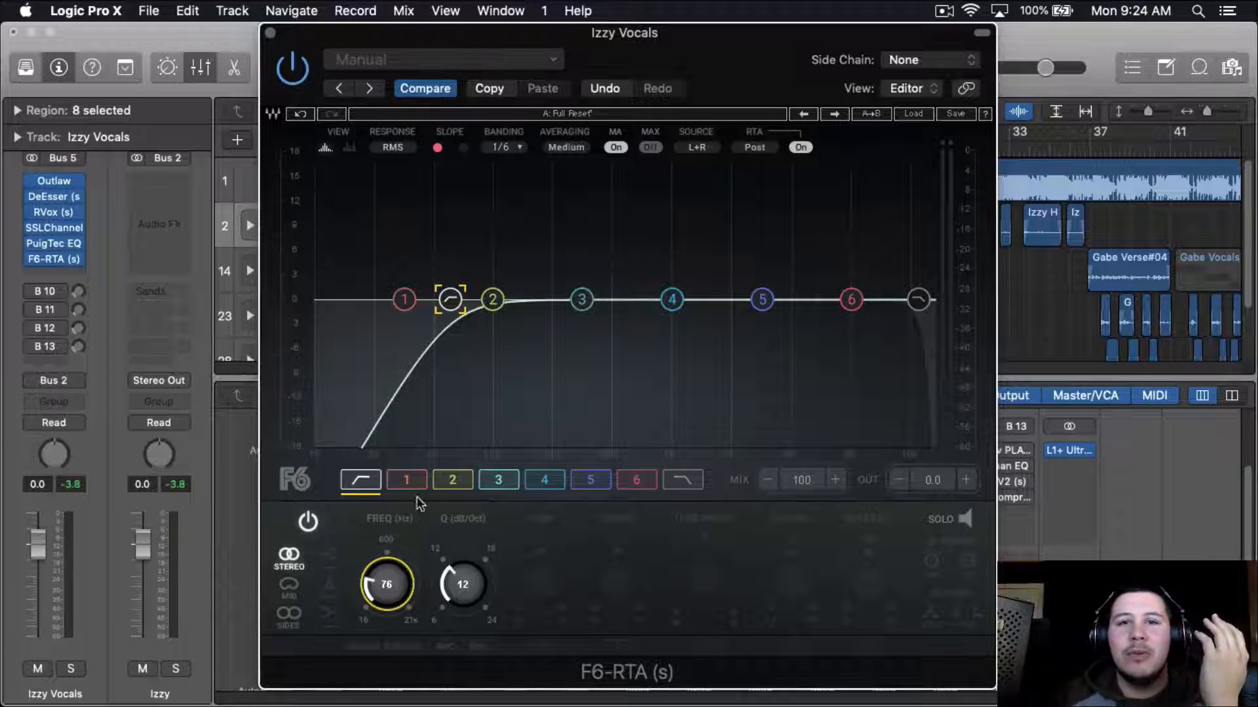
pyautogui.moveTo(764, 49); pyautogui.dragTo(803, 55)
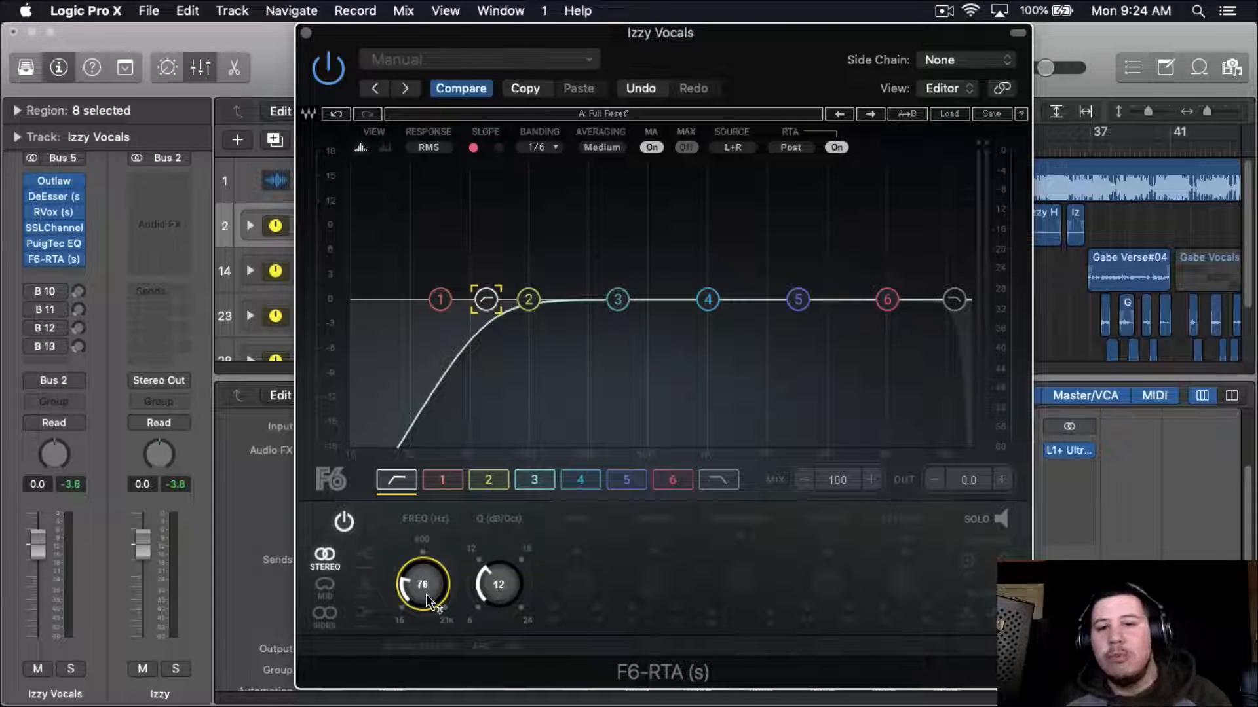
pyautogui.moveTo(419, 602)
pyautogui.mouseDown()
pyautogui.moveTo(424, 576)
pyautogui.moveTo(429, 602)
pyautogui.mouseUp()
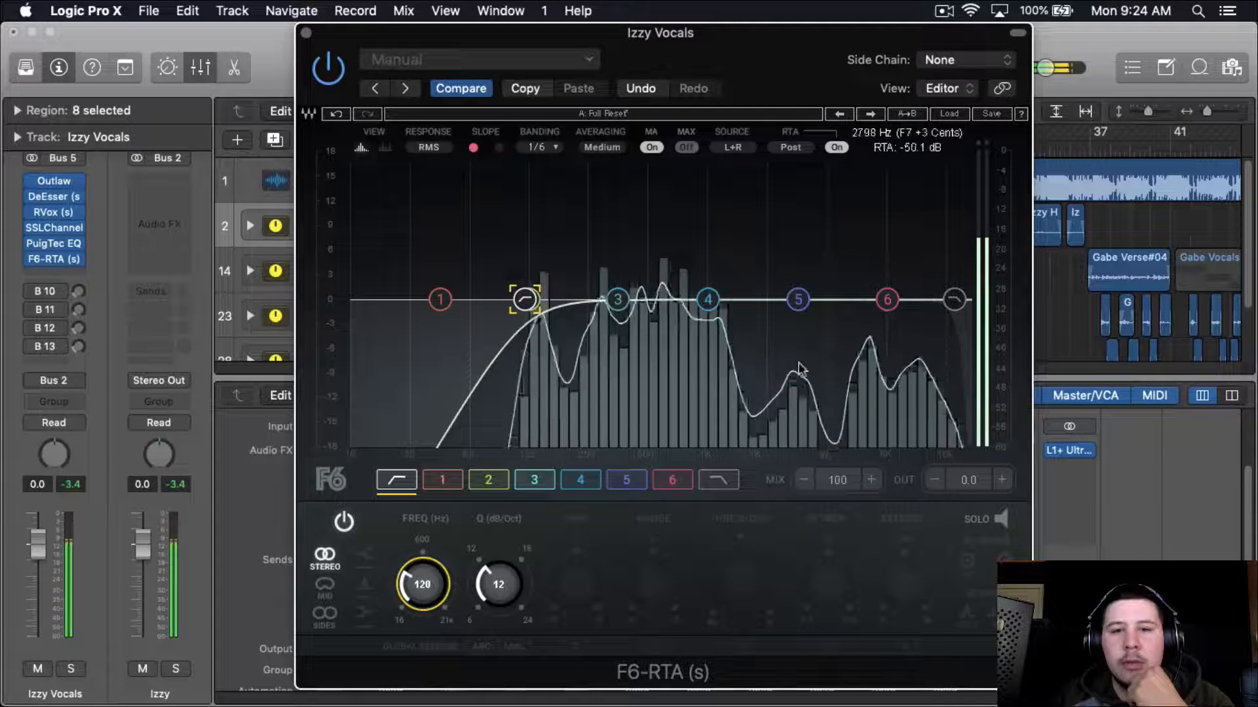
# Step: During playback, boost F6 band 3 to 7.5 dB, set its Q to 1.4, and sweep its frequency to about 366 Hz
pyautogui.moveTo(623, 302); pyautogui.dragTo(619, 282)
pyautogui.moveTo(572, 581); pyautogui.dragTo(572, 568)
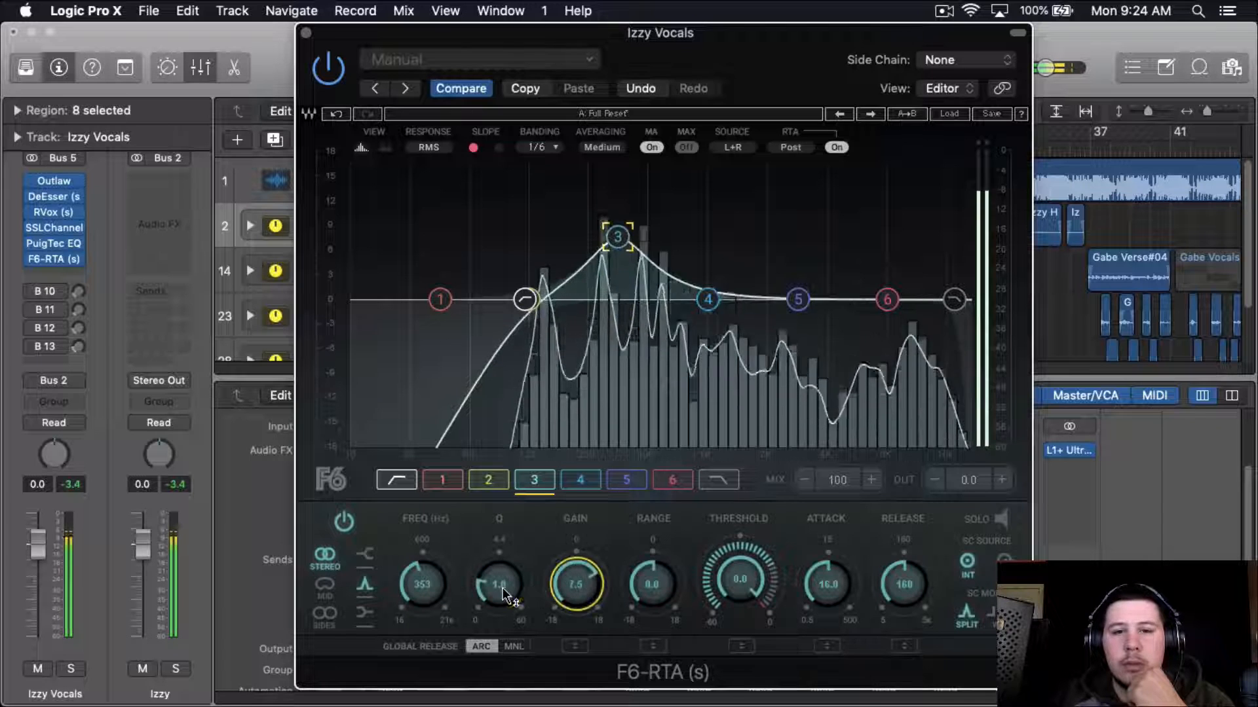
pyautogui.click(502, 587)
pyautogui.moveTo(441, 601); pyautogui.dragTo(444, 598)
pyautogui.scroll(5, 440, 597)
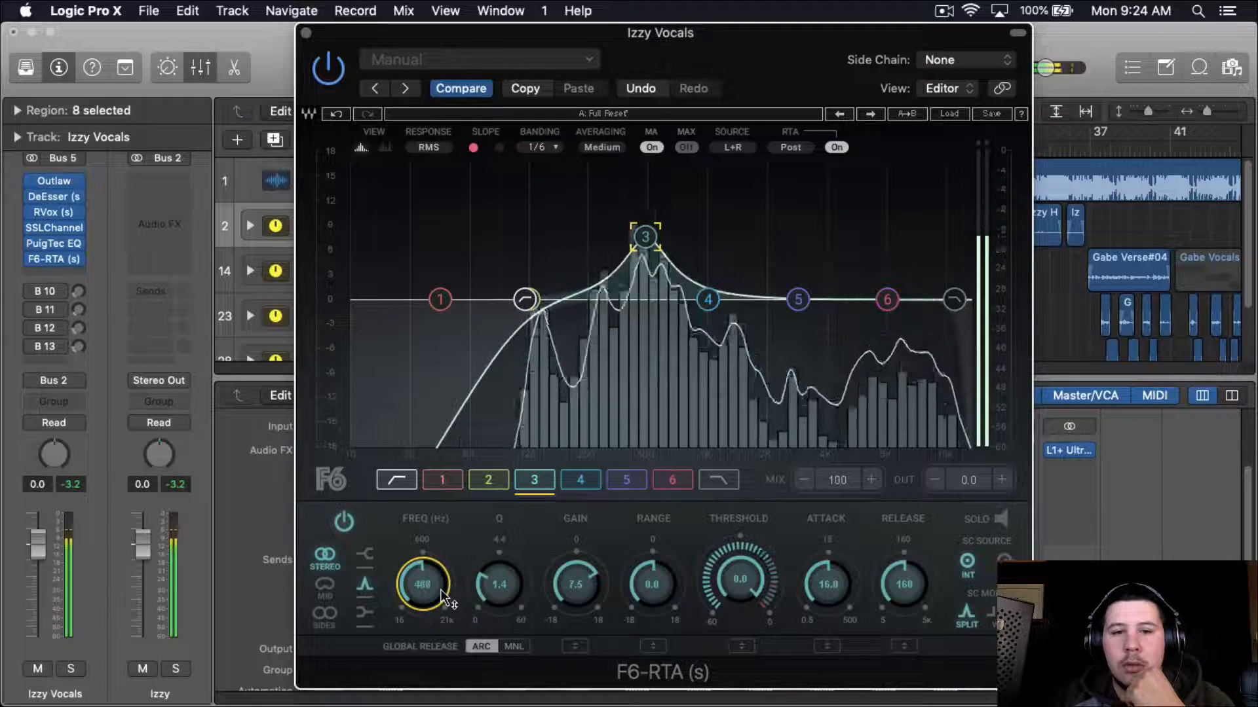
pyautogui.scroll(-5, 442, 597)
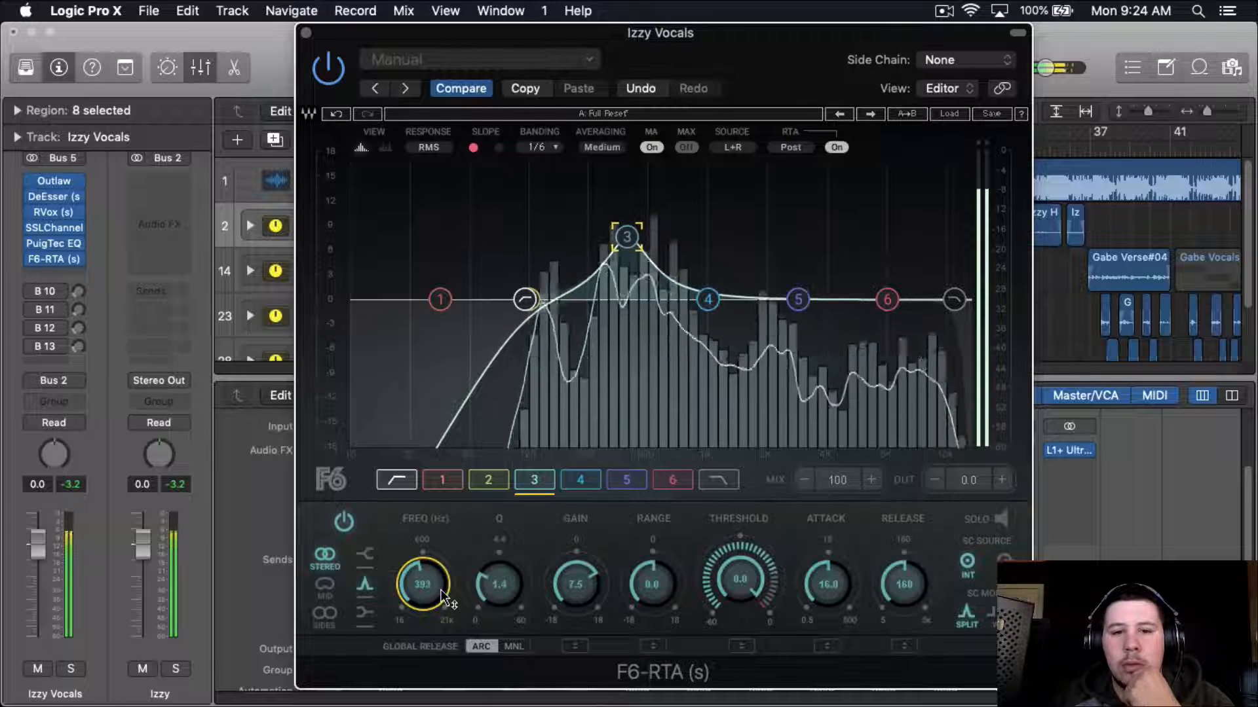
pyautogui.scroll(-2, 449, 593)
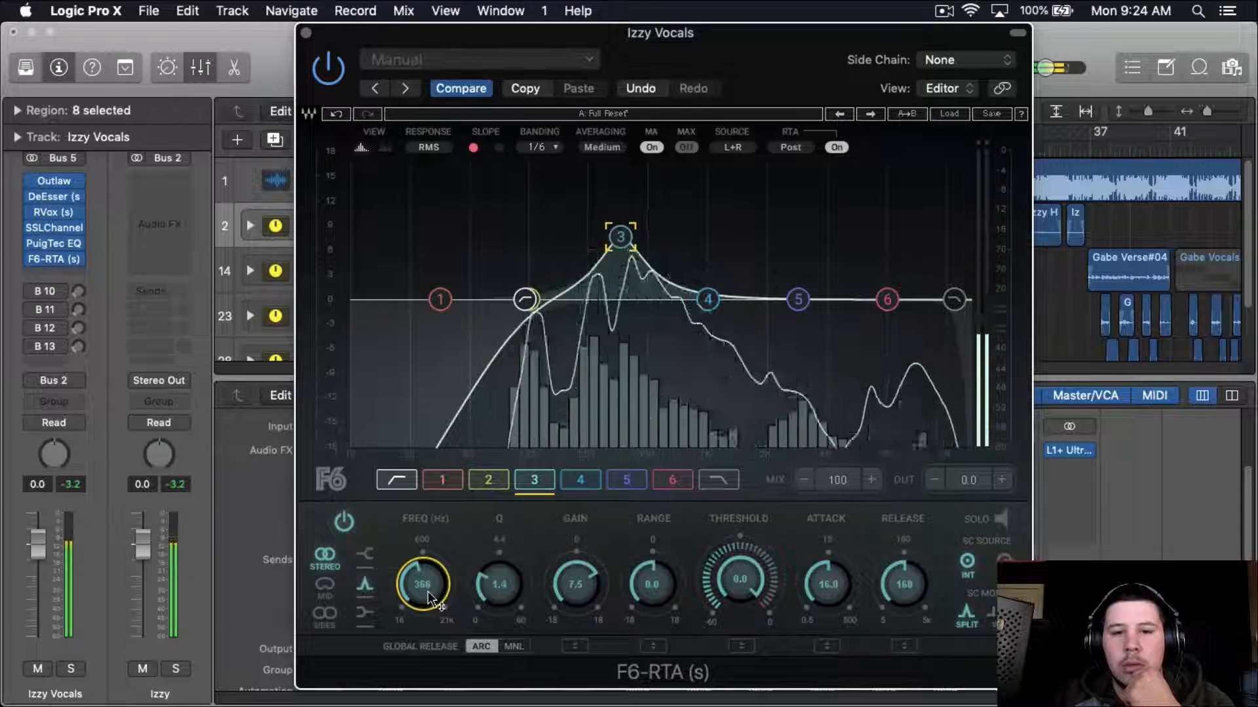
# Step: Set band 3's gain to -1.5 dB, range to about -1.4, threshold to -9.8, attack to 3.6 and release to 19
pyautogui.scroll(-5, 593, 603)
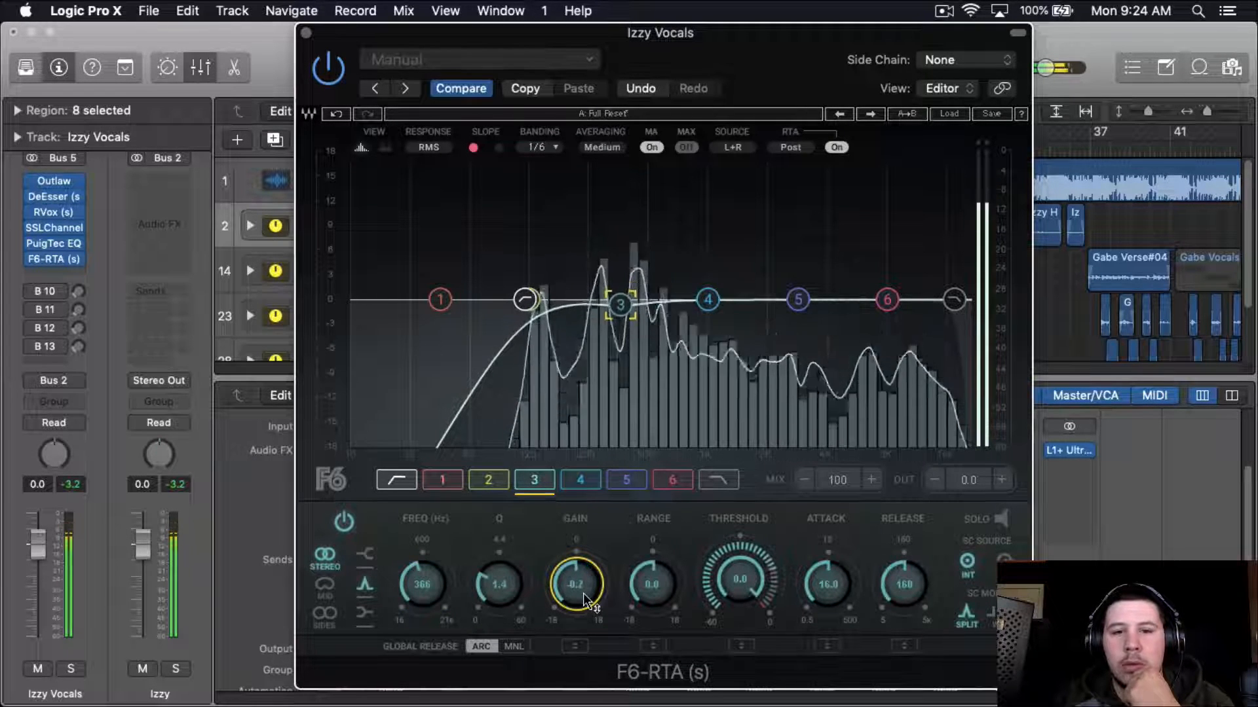
pyautogui.scroll(-1, 587, 600)
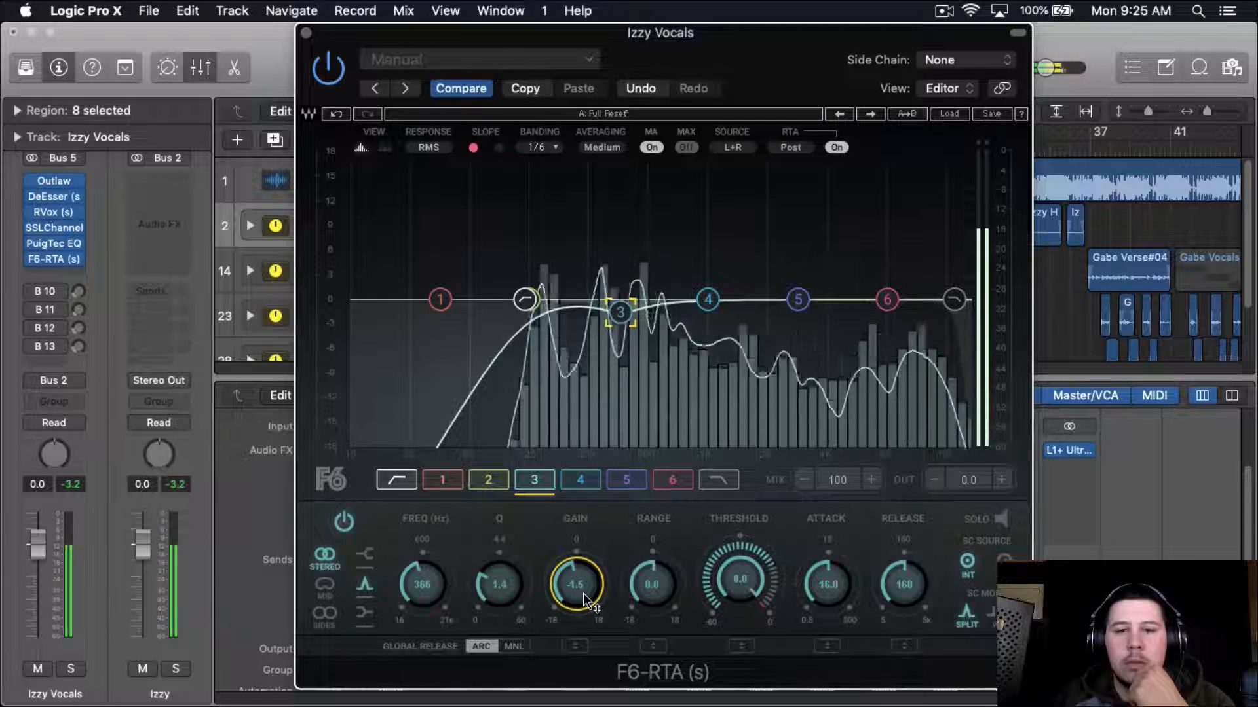
pyautogui.scroll(-4, 650, 590)
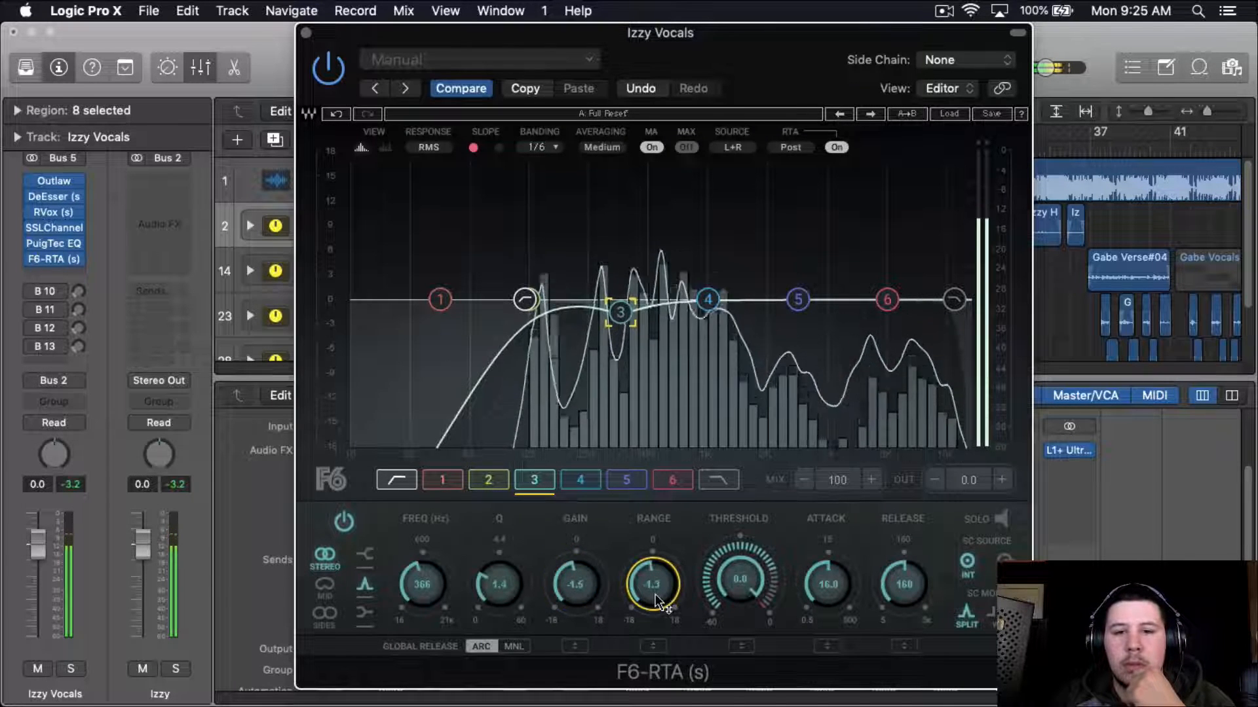
pyautogui.scroll(-5, 753, 589)
pyautogui.scroll(-4, 843, 591)
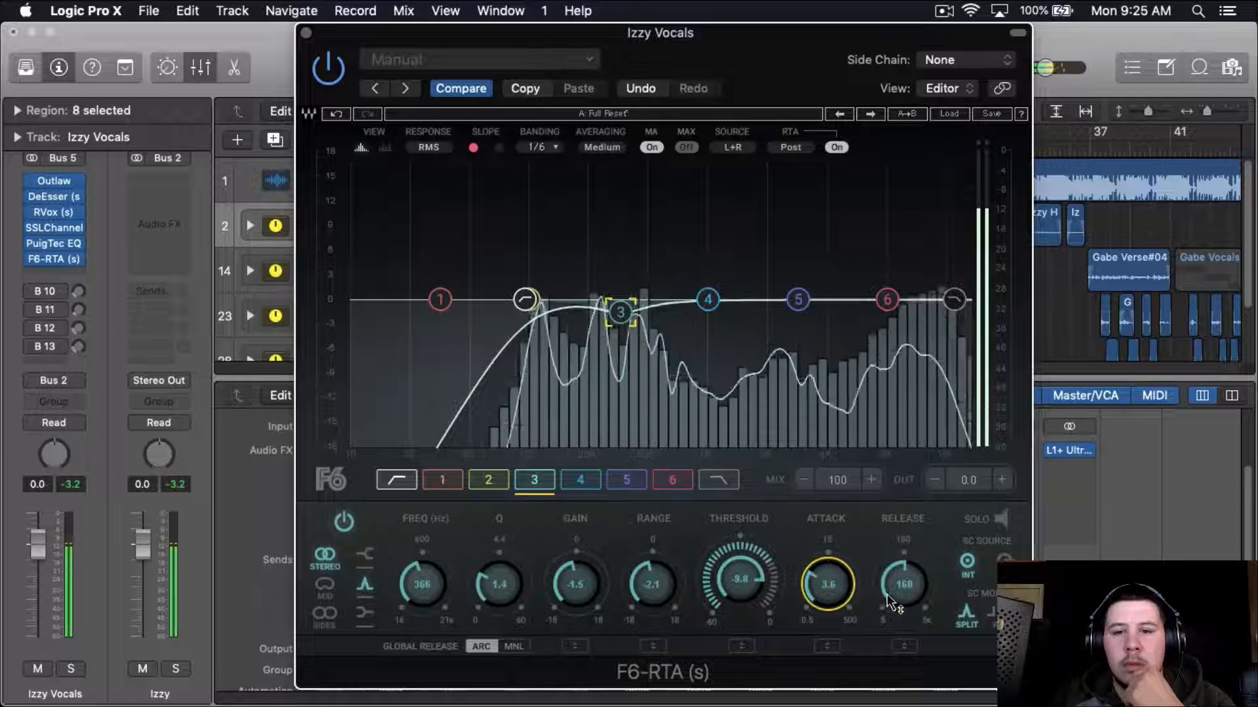
pyautogui.scroll(-4, 892, 599)
pyautogui.scroll(-3, 892, 599)
pyautogui.scroll(1, 652, 586)
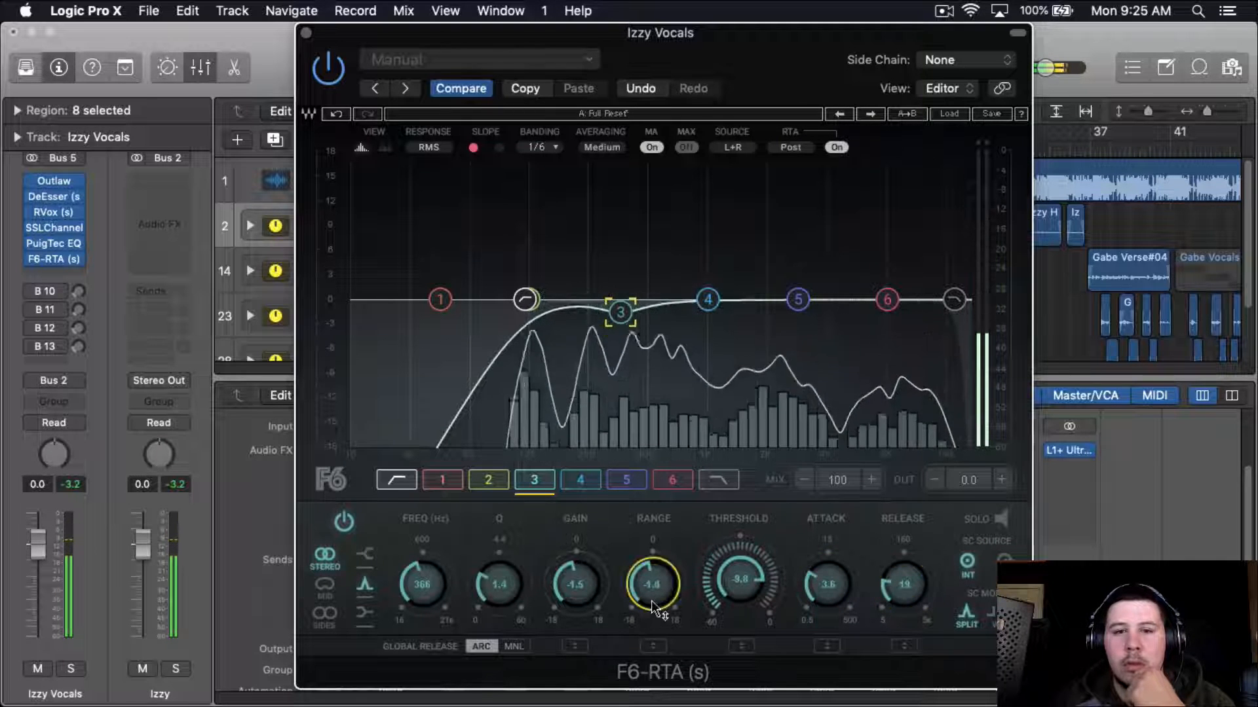
# Step: Make F6 band 6 a high shelf at 5003 Hz with Q 0.9 and a gain of about 1 dB
pyautogui.click(887, 299)
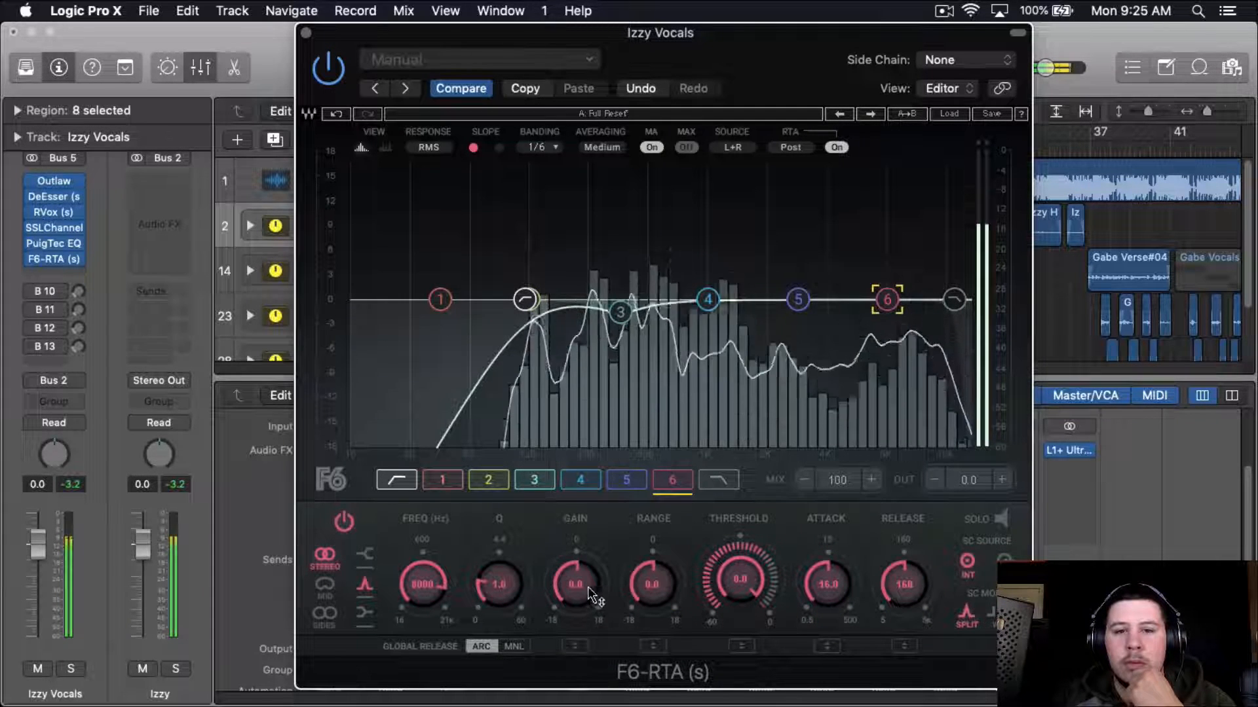
pyautogui.scroll(5, 587, 587)
pyautogui.scroll(-3, 514, 590)
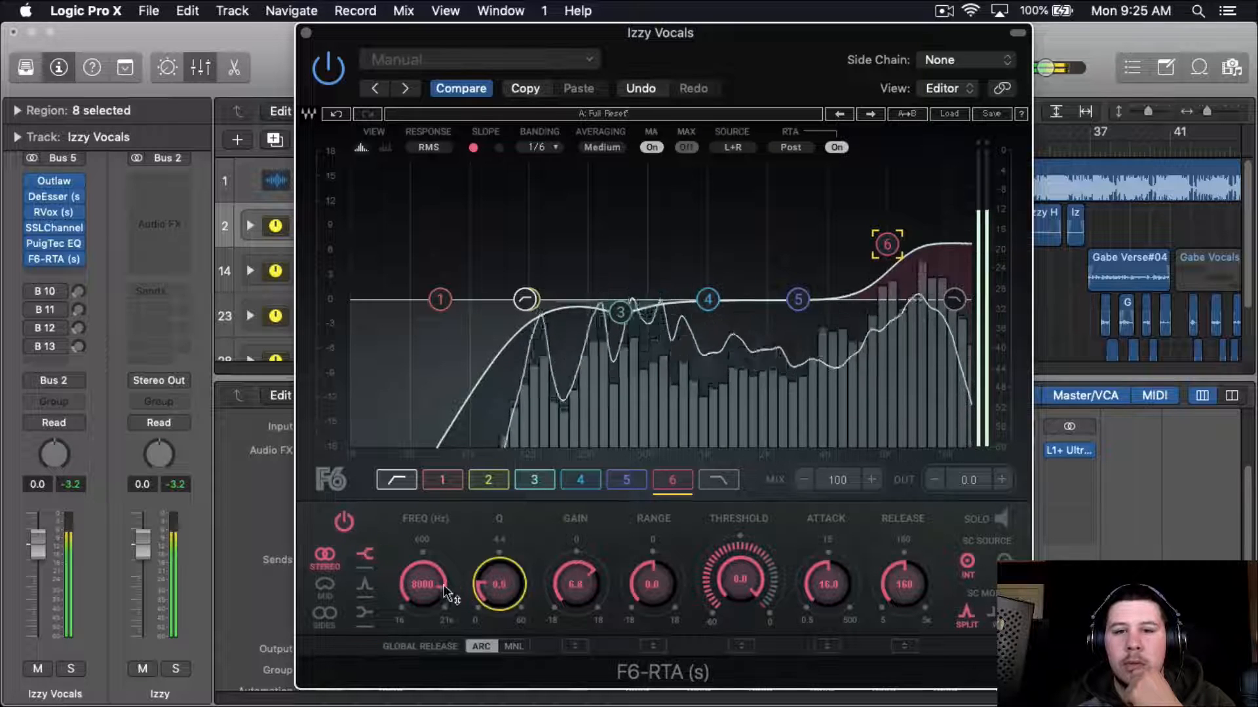
pyautogui.scroll(-6, 433, 589)
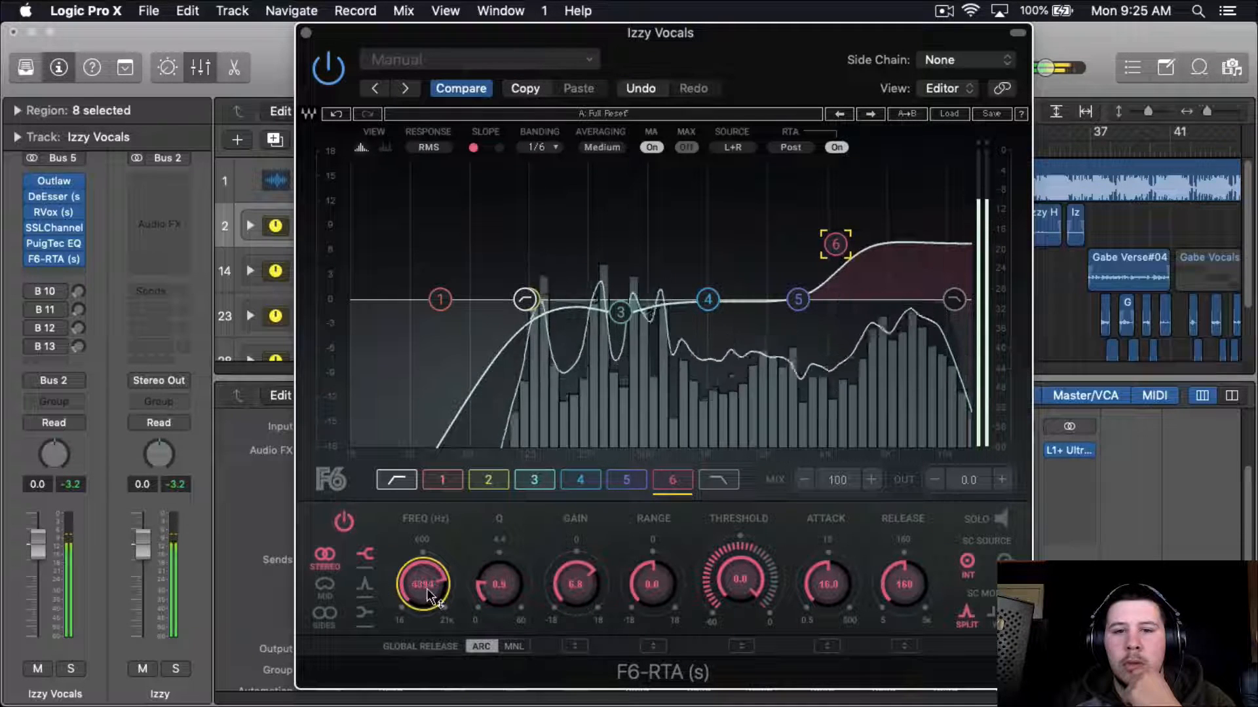
pyautogui.scroll(1, 429, 596)
pyautogui.scroll(-3, 593, 590)
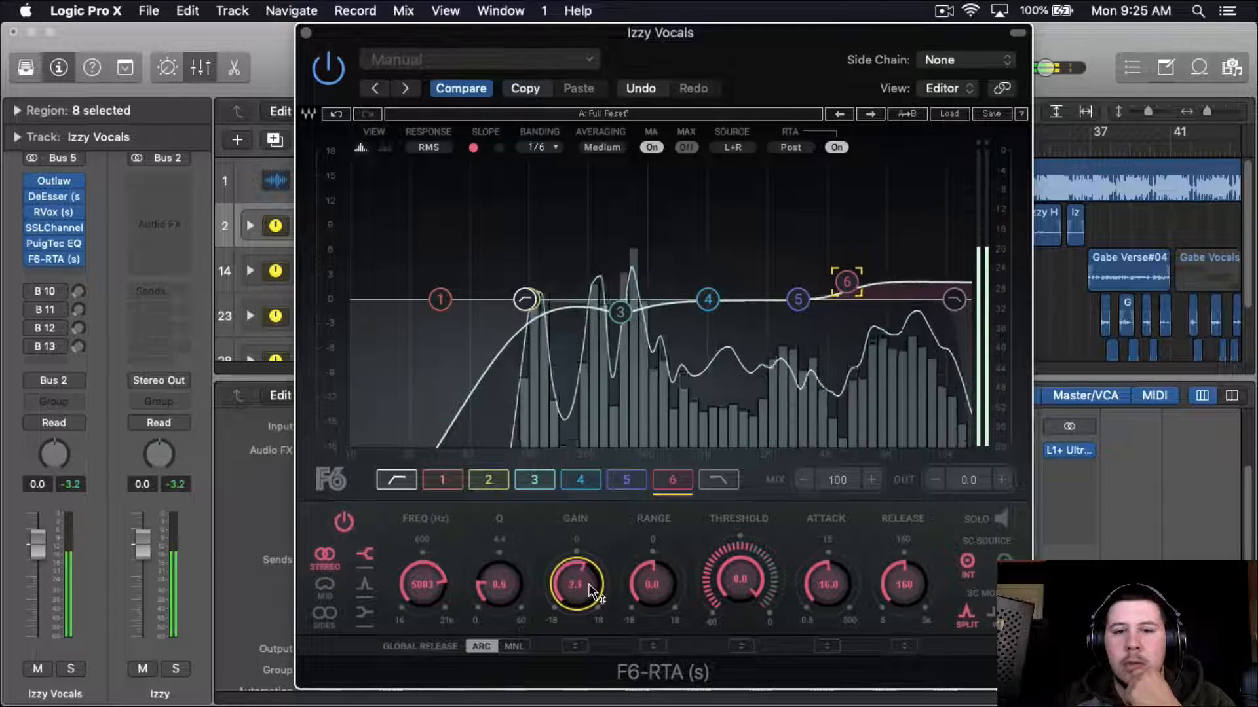
pyautogui.scroll(-1, 593, 593)
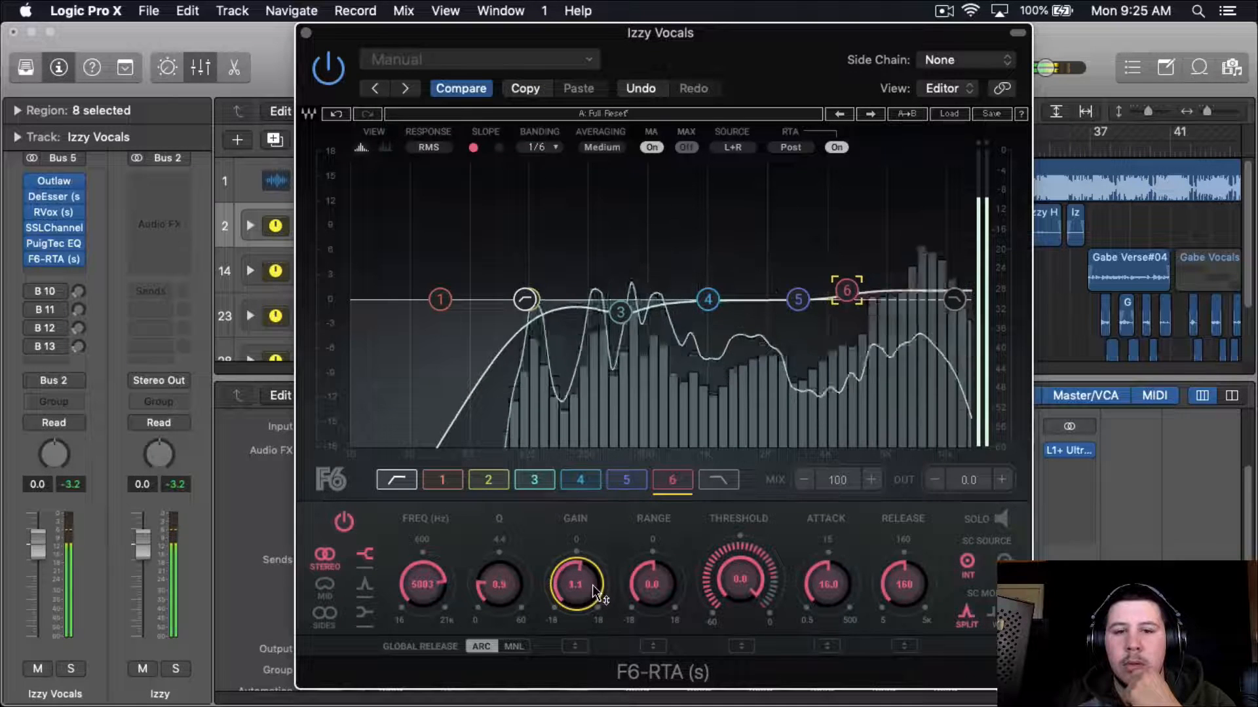
# Step: Set band 6's range to 0.7, threshold to -11.0, attack to about 5 and release to 22
pyautogui.scroll(1, 662, 587)
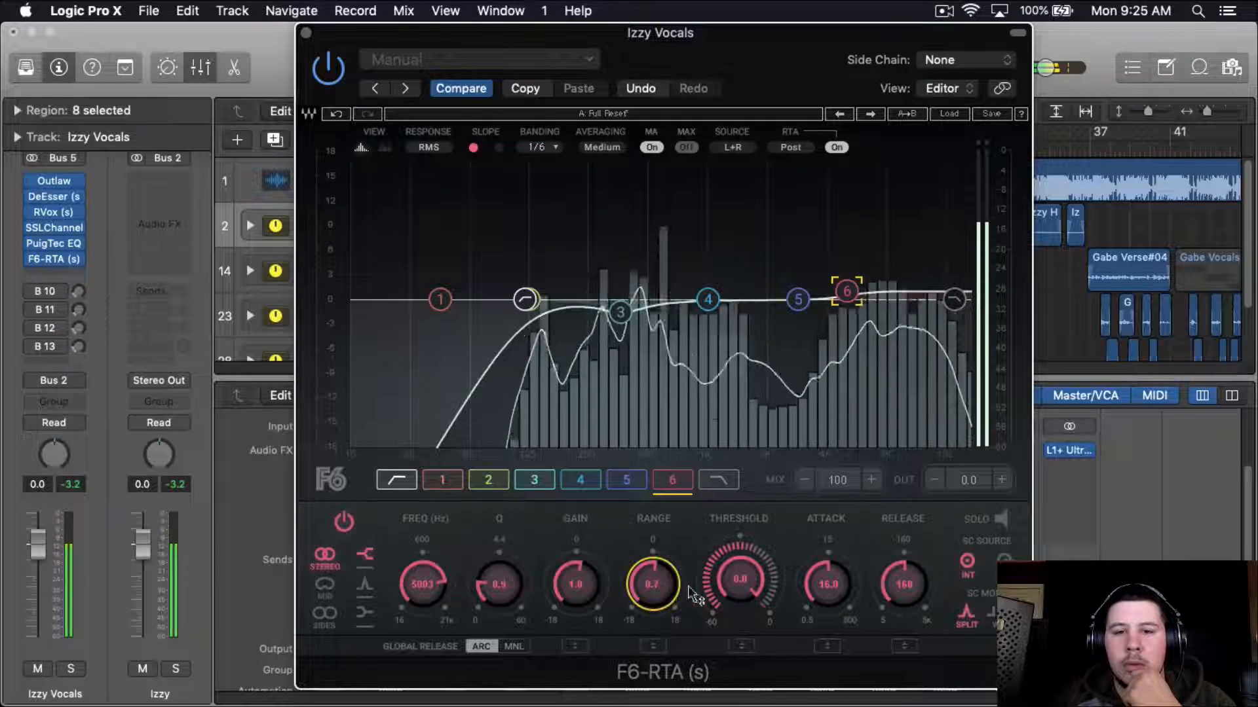
pyautogui.scroll(-5, 742, 593)
pyautogui.scroll(-3, 828, 580)
pyautogui.scroll(-3, 903, 588)
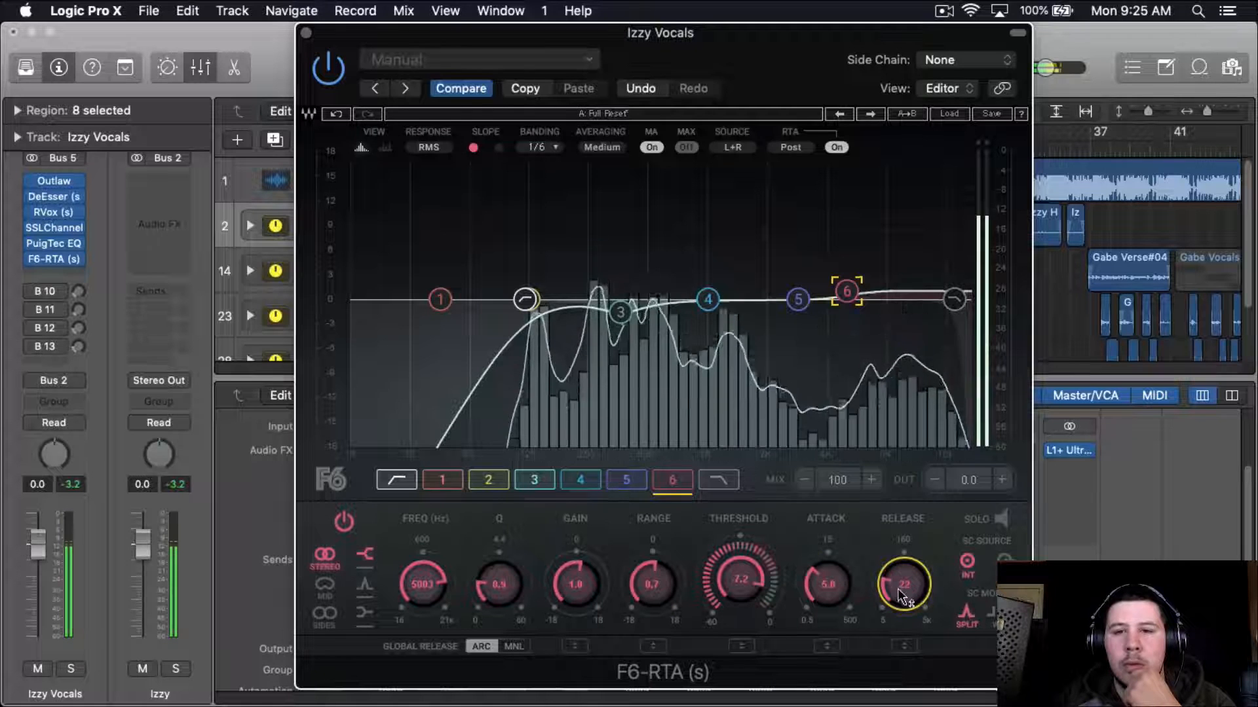
pyautogui.scroll(-3, 732, 586)
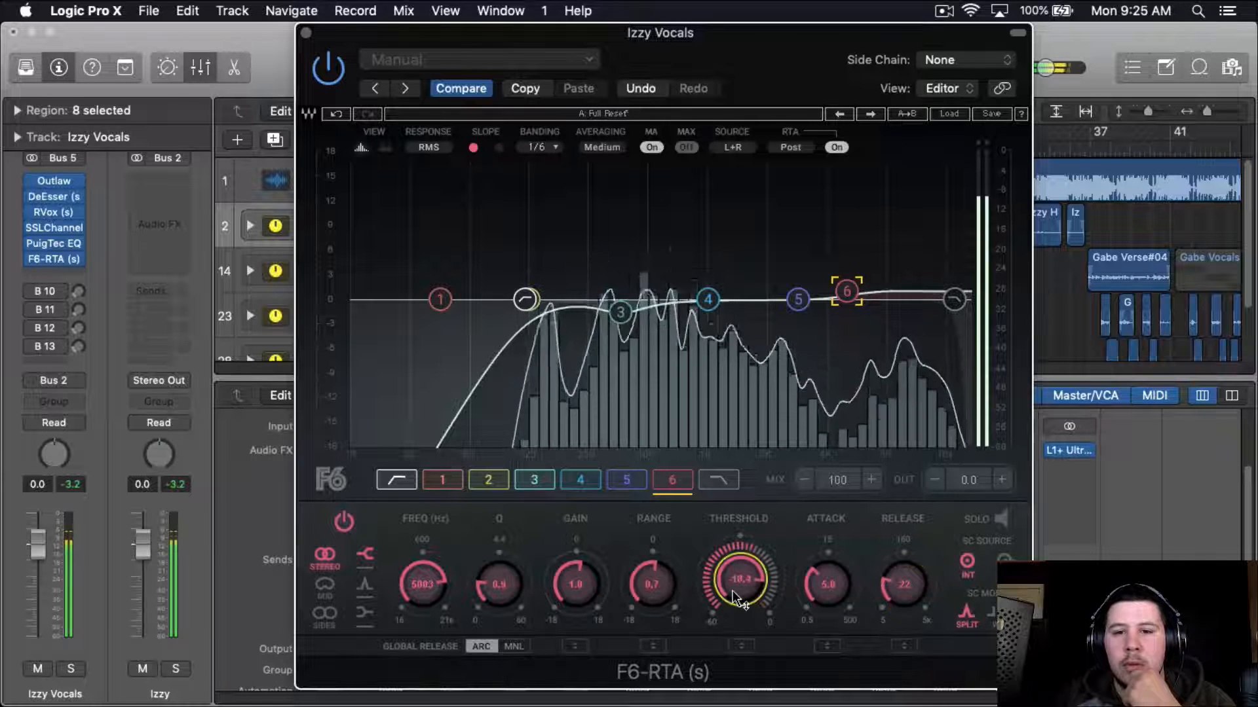
pyautogui.scroll(-1, 735, 593)
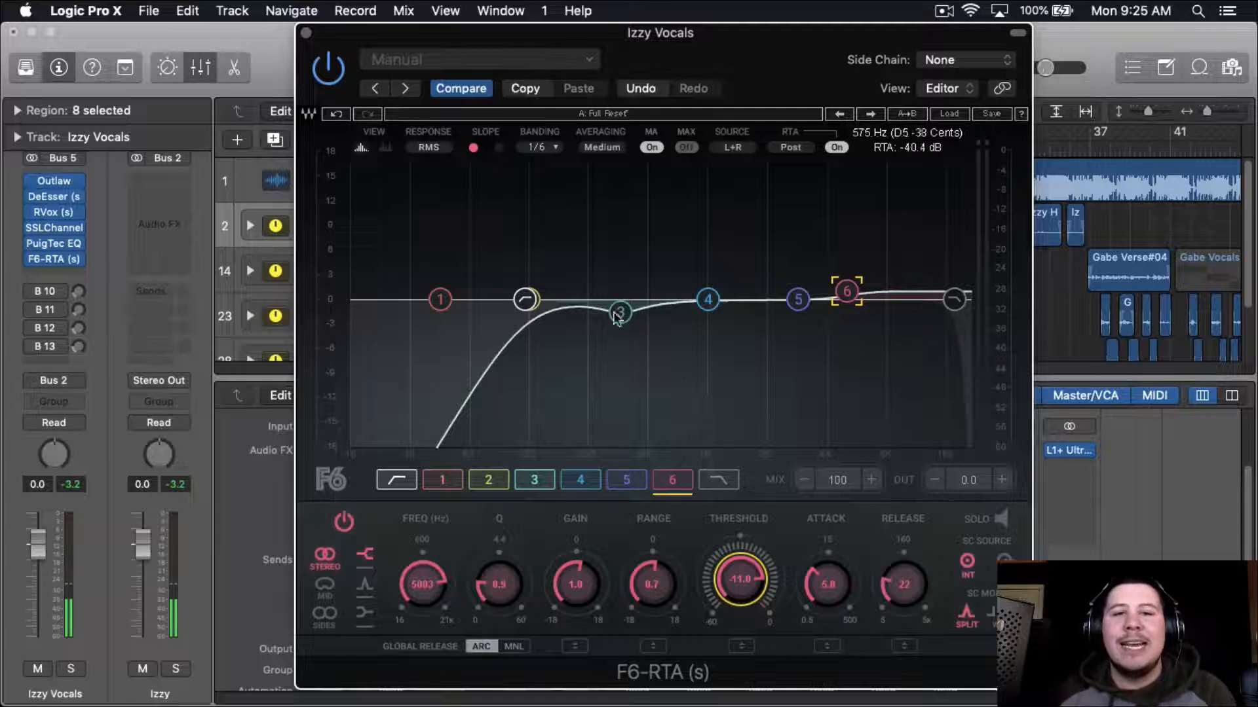
pyautogui.click(513, 302)
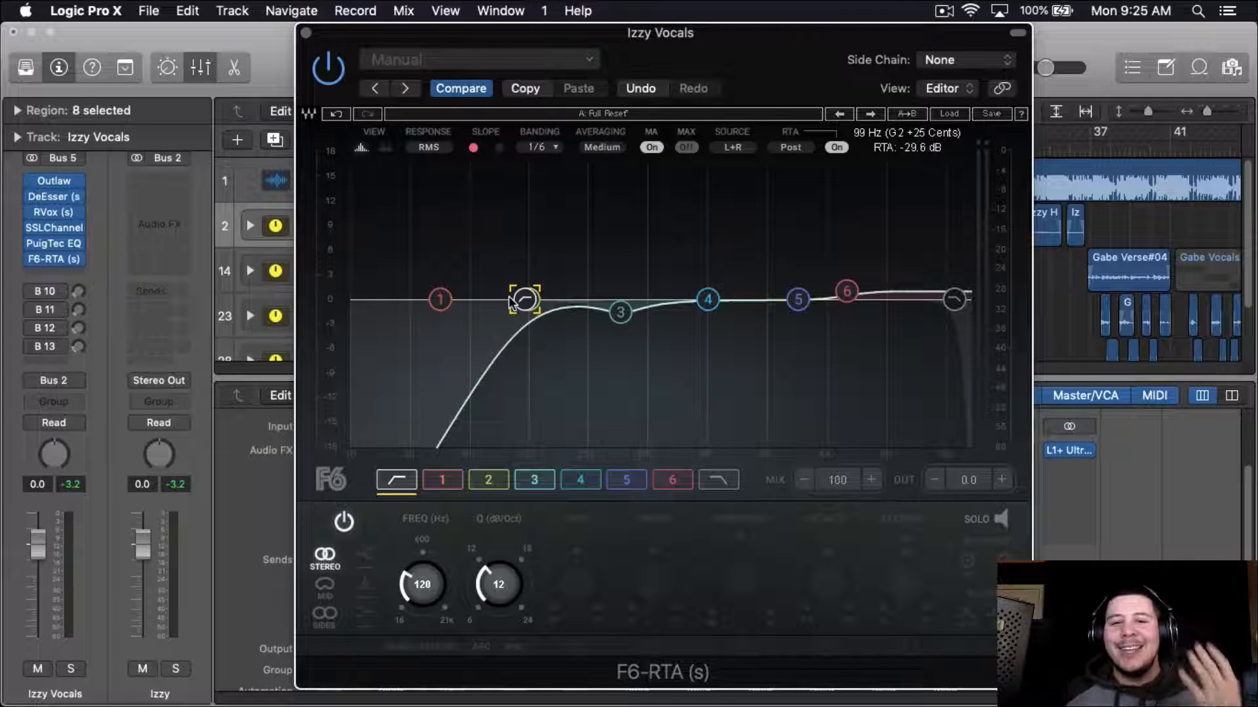
pyautogui.moveTo(736, 64); pyautogui.dragTo(740, 60)
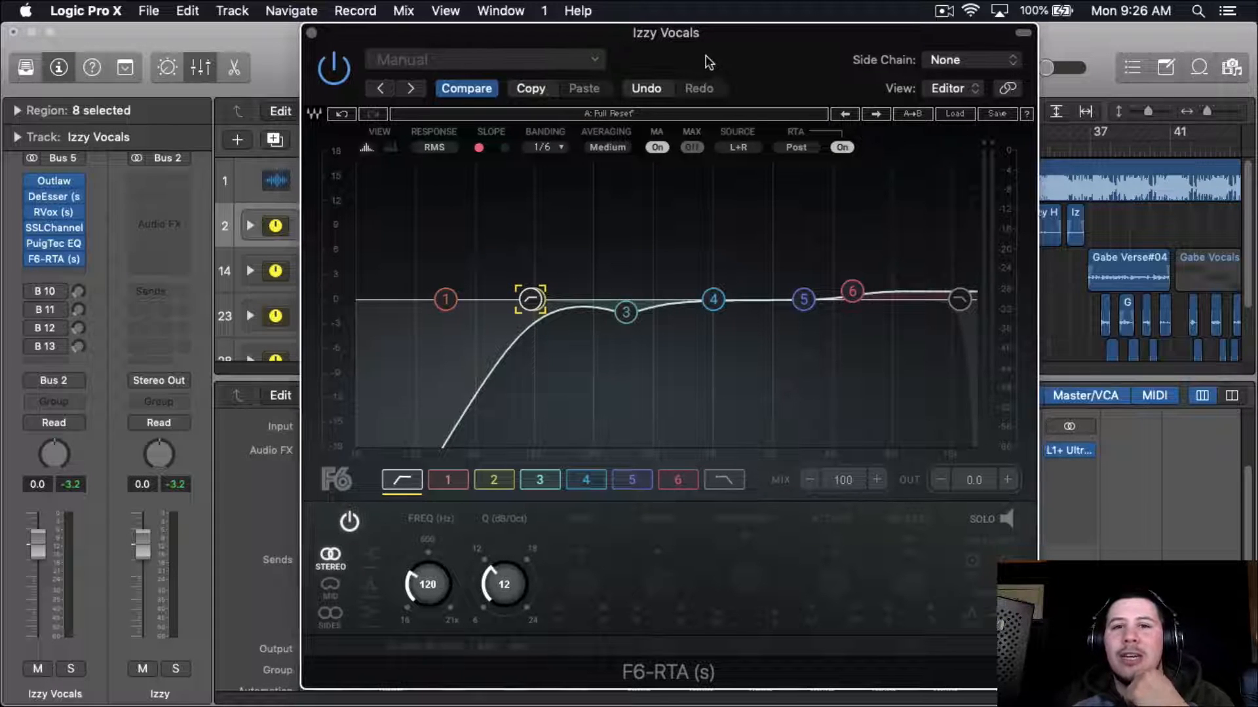
pyautogui.moveTo(722, 83); pyautogui.dragTo(711, 83)
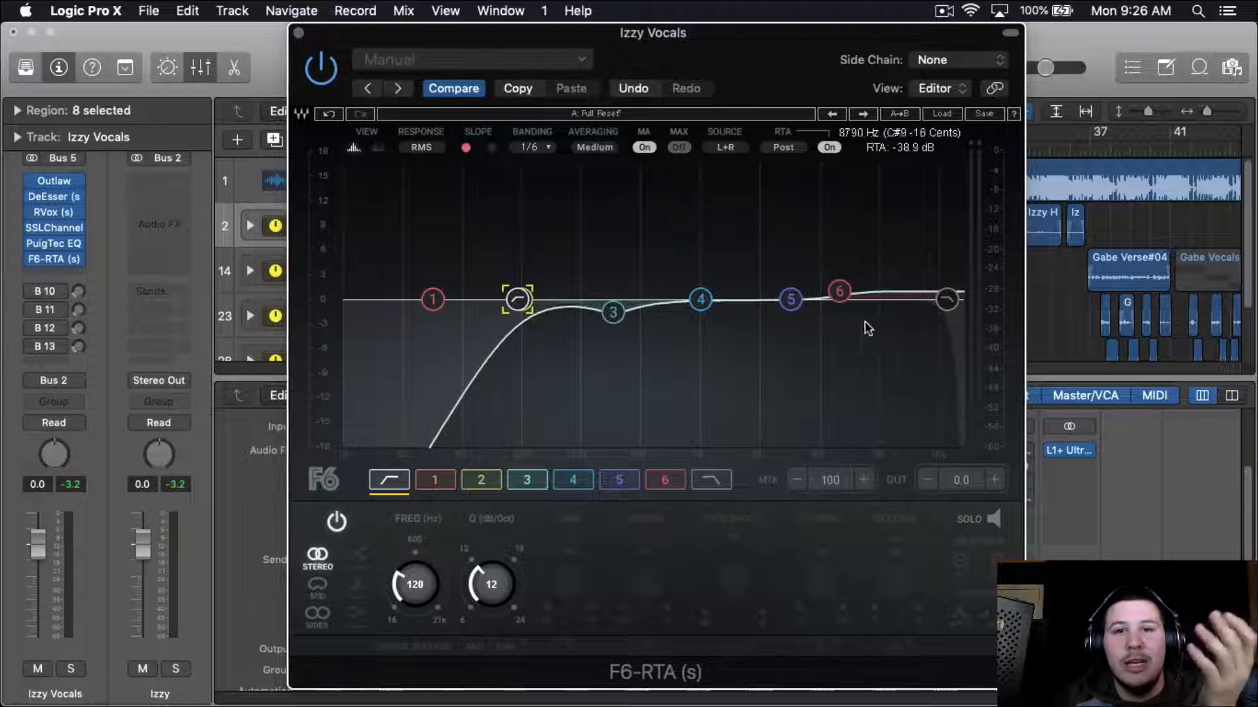
# Step: Close the F6-RTA and insert the Pulsar Smasher compressor after it on the lead vocal stack
pyautogui.click(839, 290)
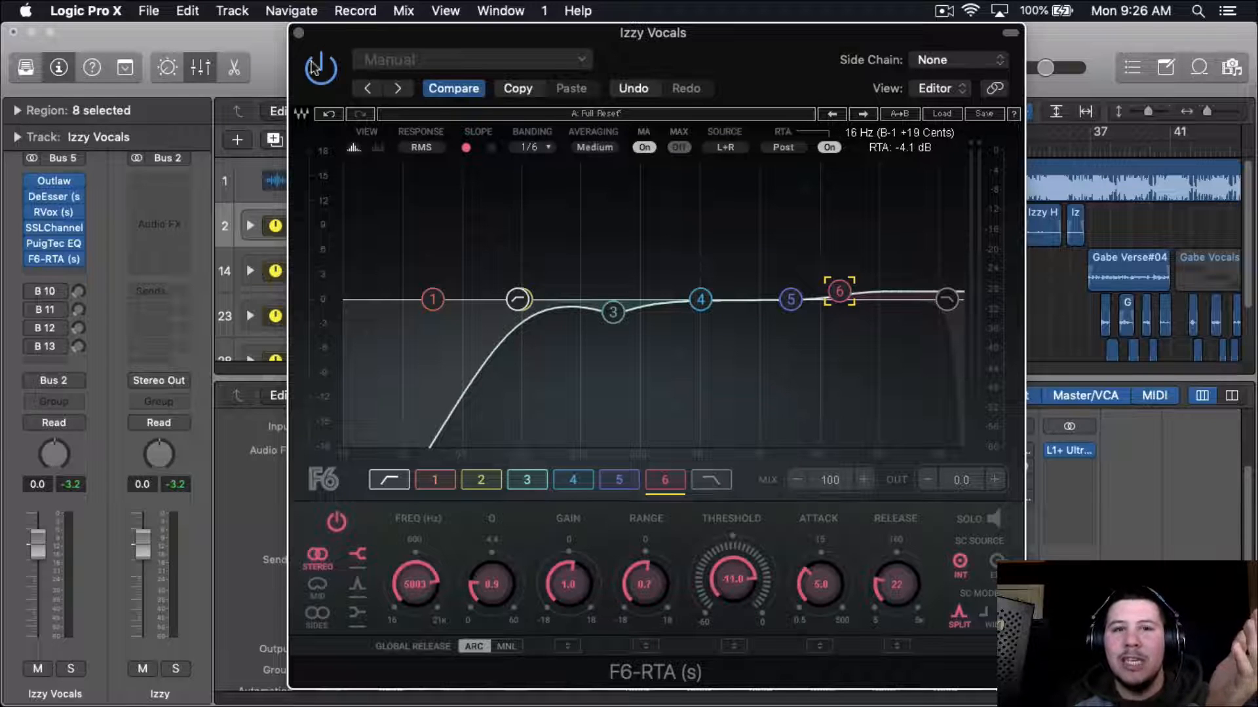
pyautogui.click(298, 33)
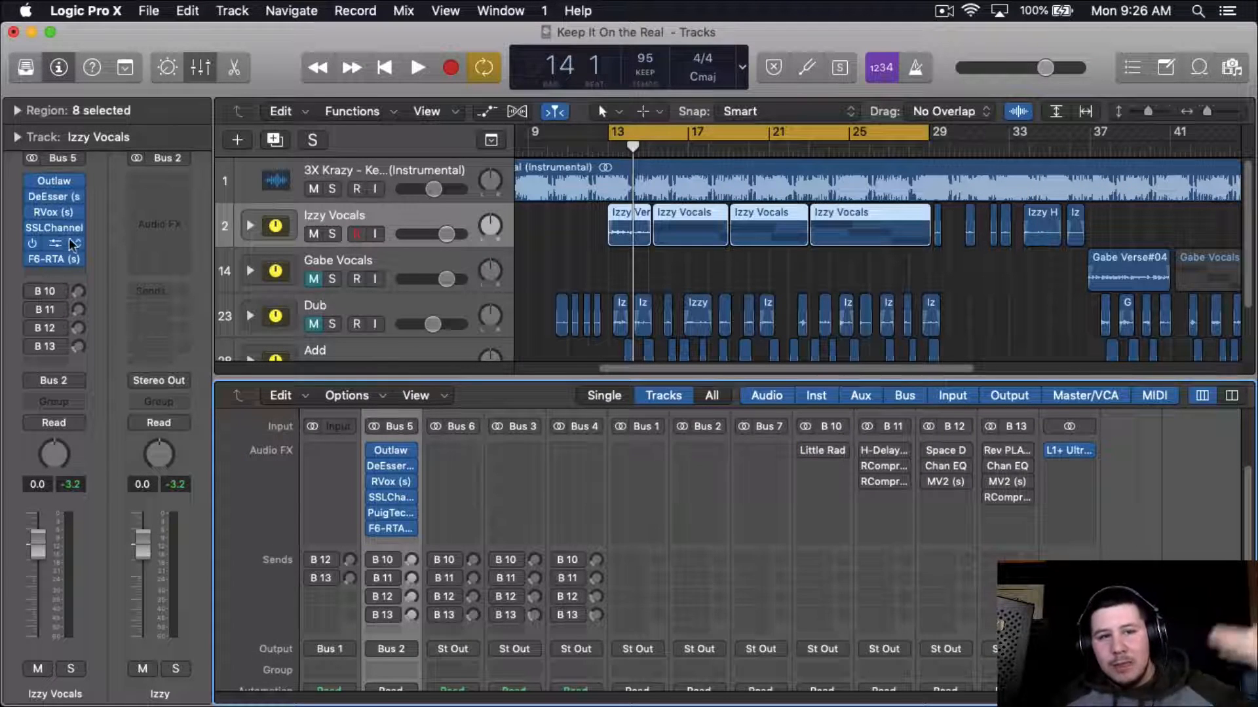
pyautogui.click(392, 545)
pyautogui.moveTo(457, 690)
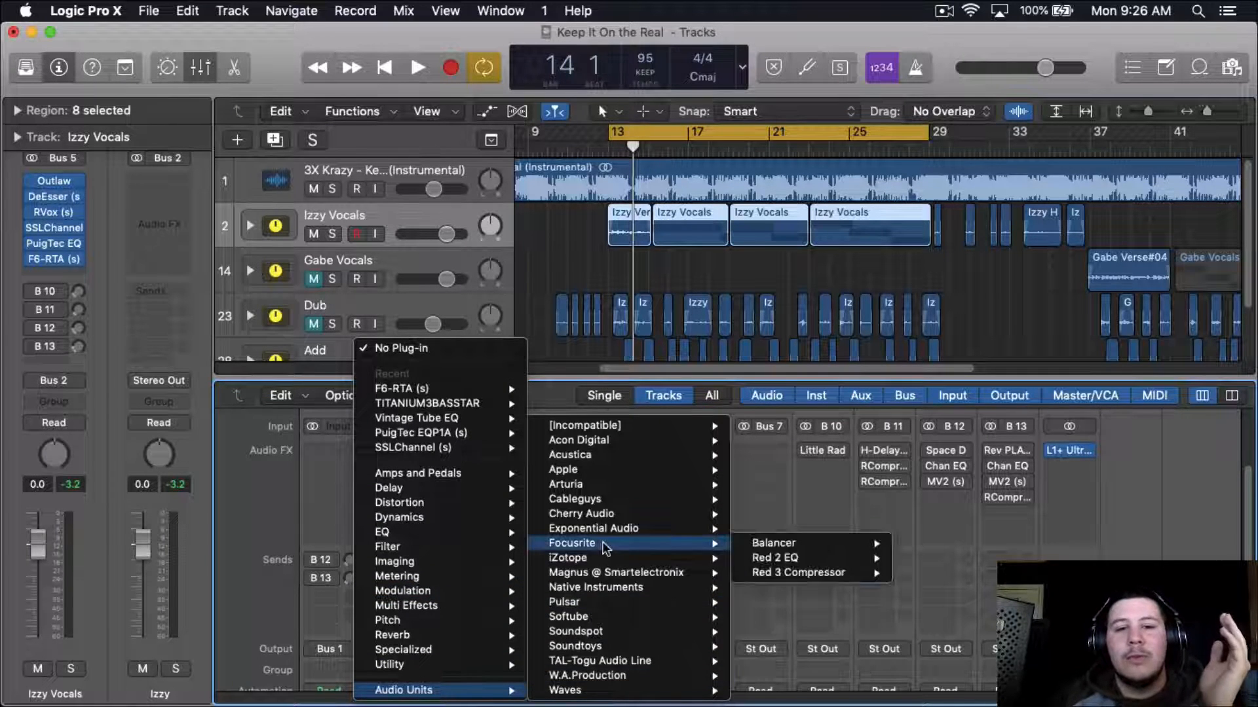
pyautogui.moveTo(612, 620)
pyautogui.moveTo(704, 601)
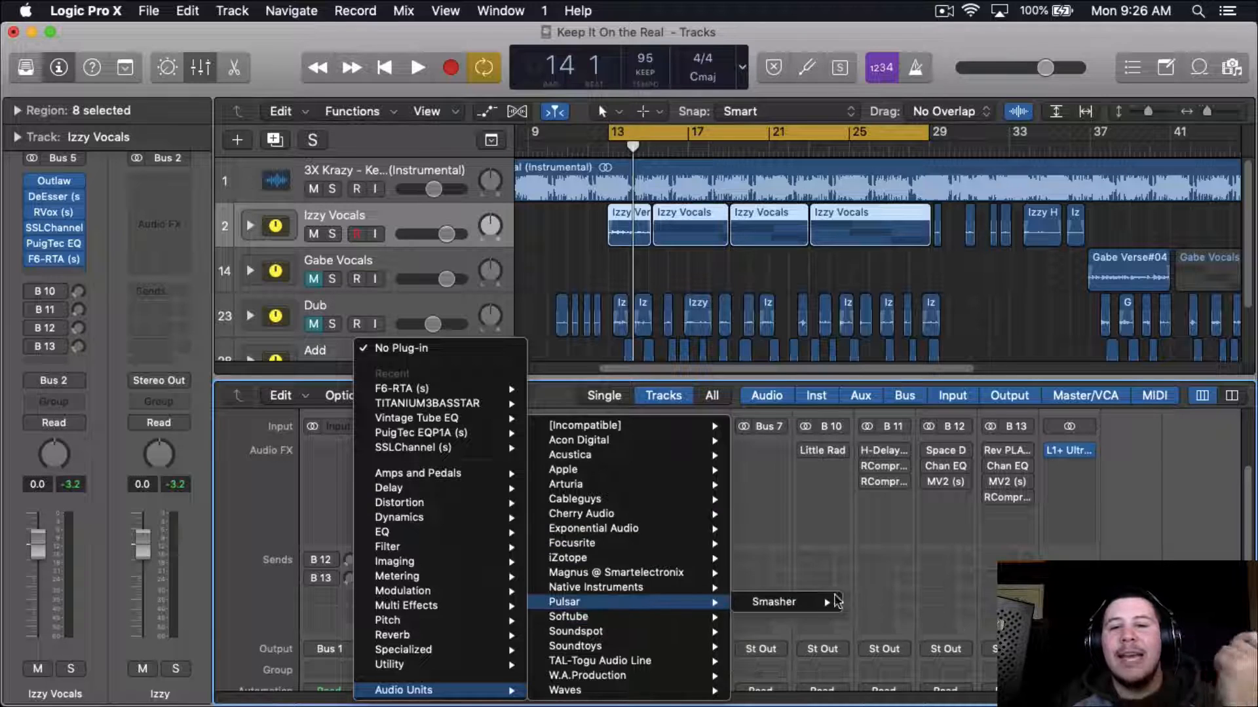
pyautogui.moveTo(817, 601)
pyautogui.click(864, 602)
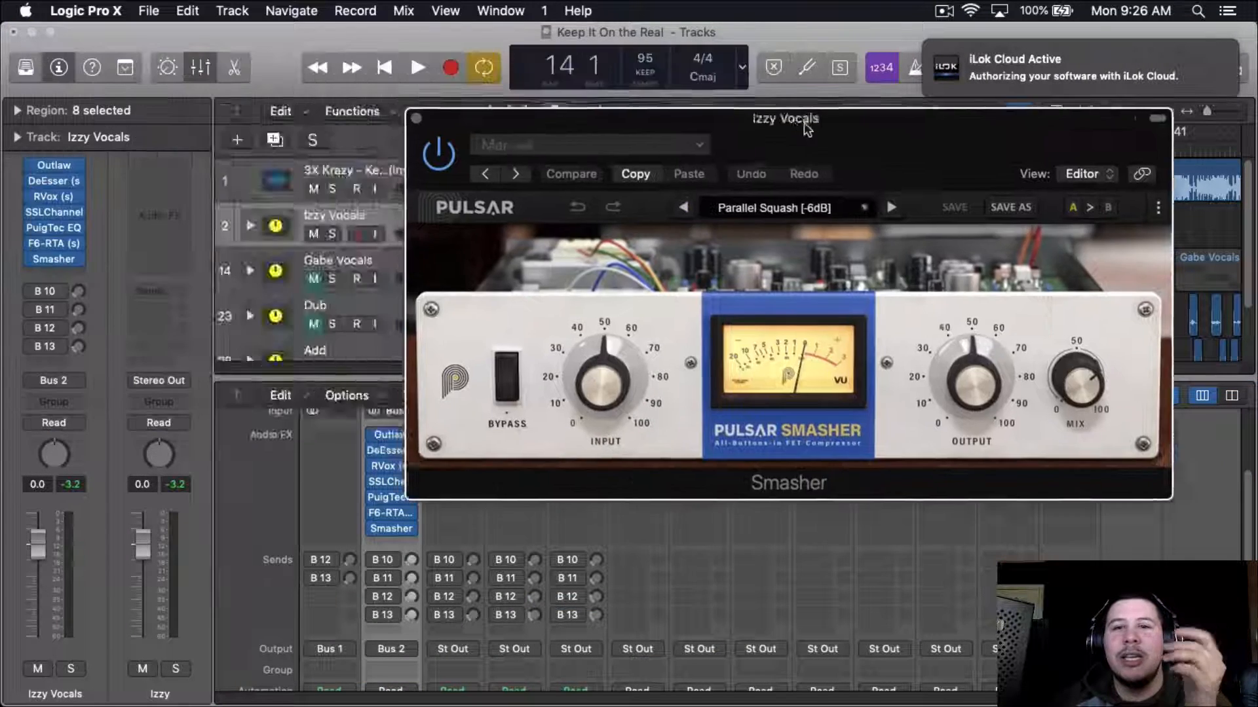
pyautogui.moveTo(807, 128); pyautogui.dragTo(566, 78)
# Step: Set the Smasher's mix to fully compressed and output gain to 24.0 dB, and lower its input gain to -7.92 dB during playback
pyautogui.moveTo(815, 353); pyautogui.dragTo(842, 340)
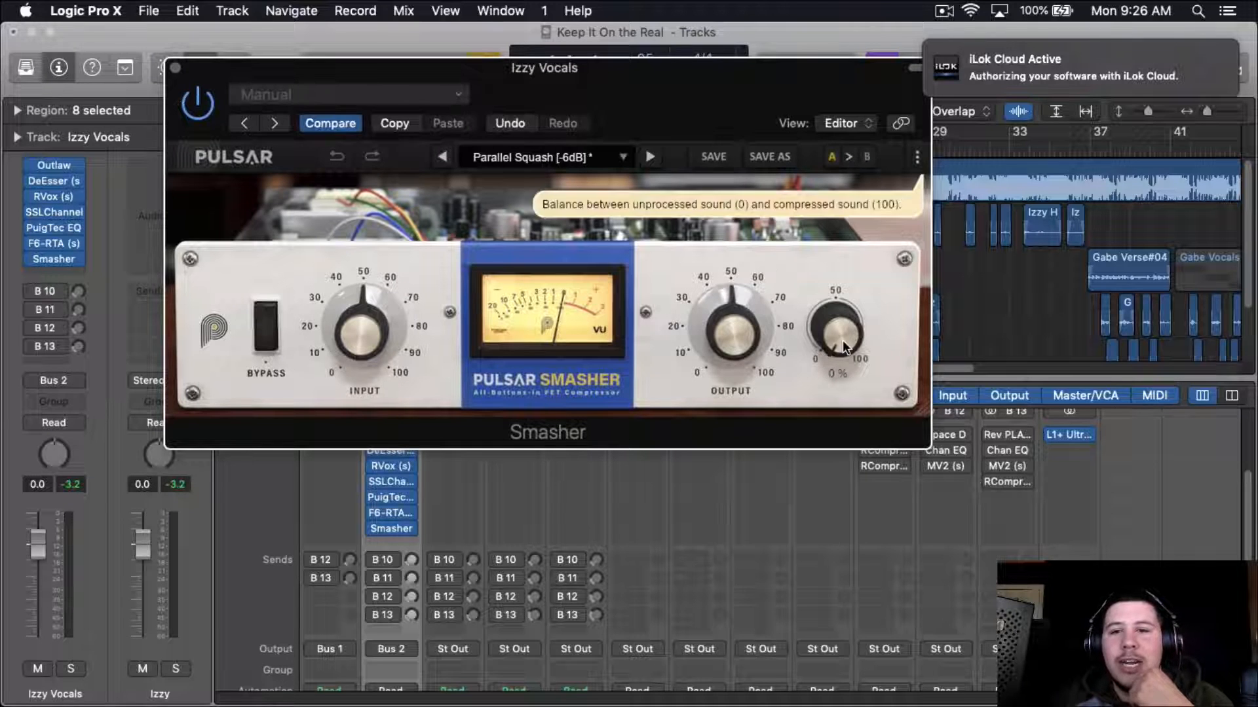
pyautogui.moveTo(761, 359); pyautogui.dragTo(760, 354)
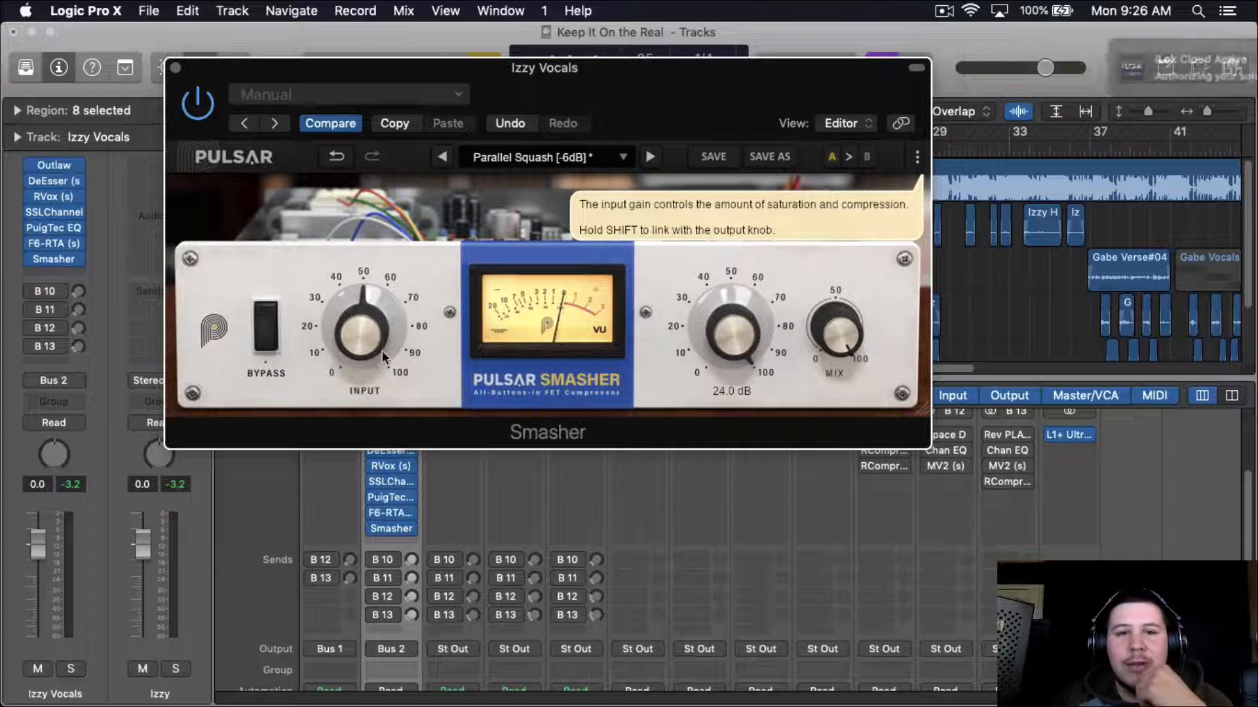
pyautogui.moveTo(702, 93); pyautogui.dragTo(720, 89)
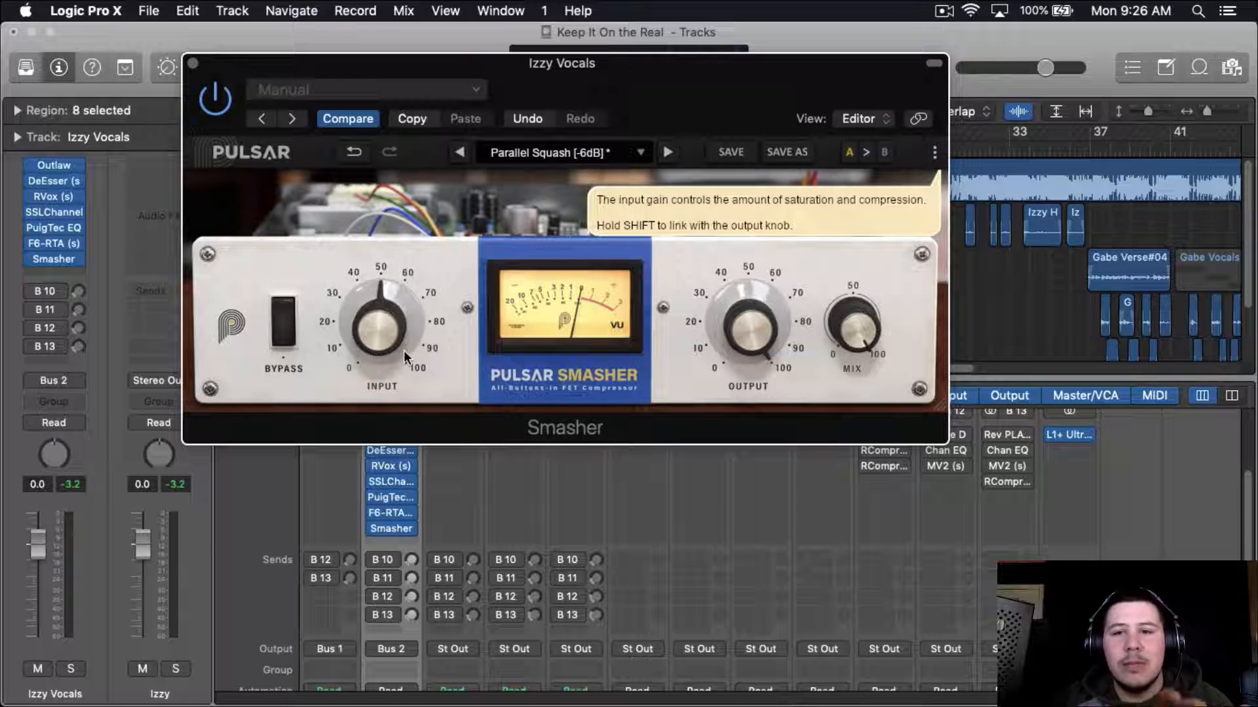
pyautogui.press('space')
pyautogui.moveTo(392, 330); pyautogui.dragTo(384, 355)
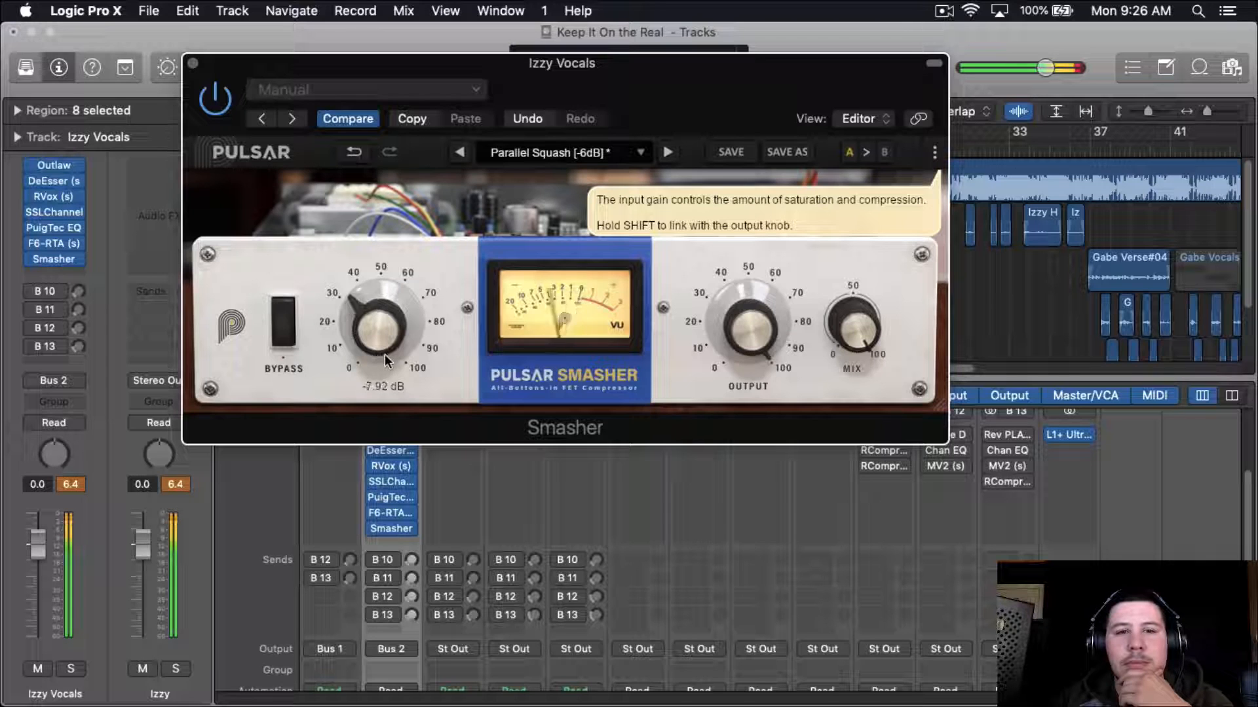
# Step: Set the Smasher's output gain to 14.6 dB and mix to 20 %, comparing the vocal with the plug-in bypassed
pyautogui.moveTo(853, 338); pyautogui.dragTo(844, 449)
pyautogui.moveTo(753, 358); pyautogui.dragTo(753, 380)
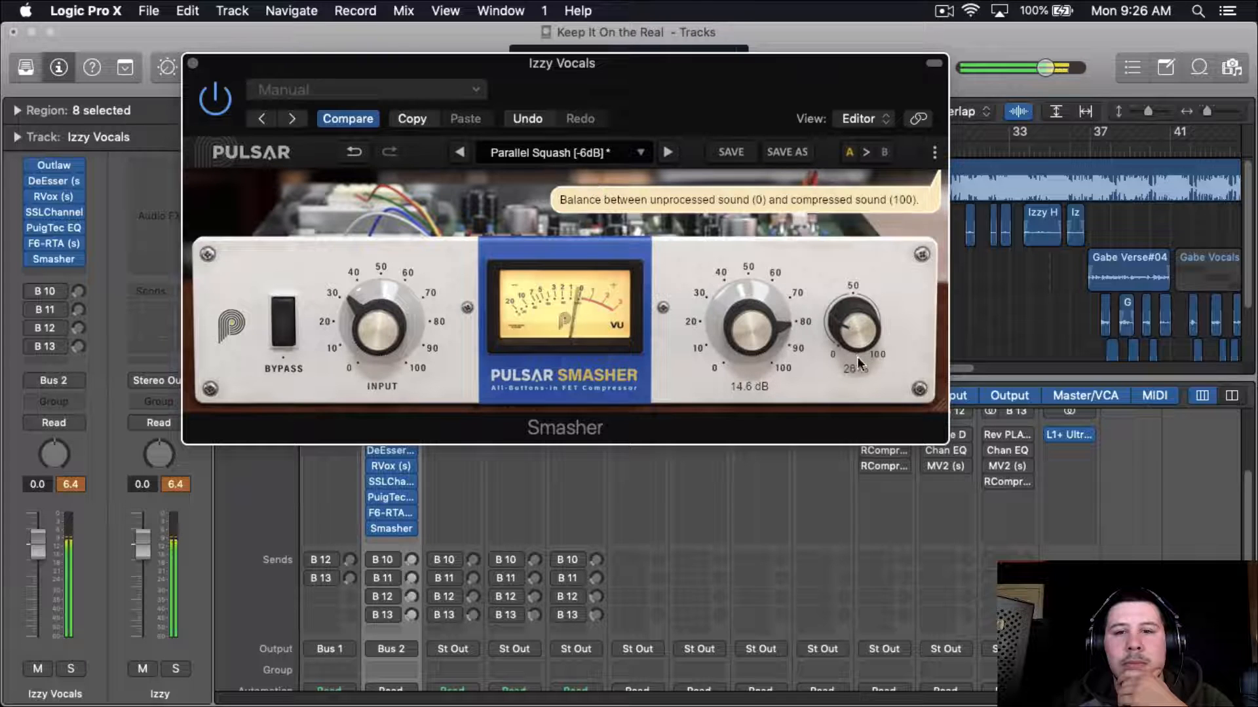
pyautogui.moveTo(857, 356); pyautogui.dragTo(856, 365)
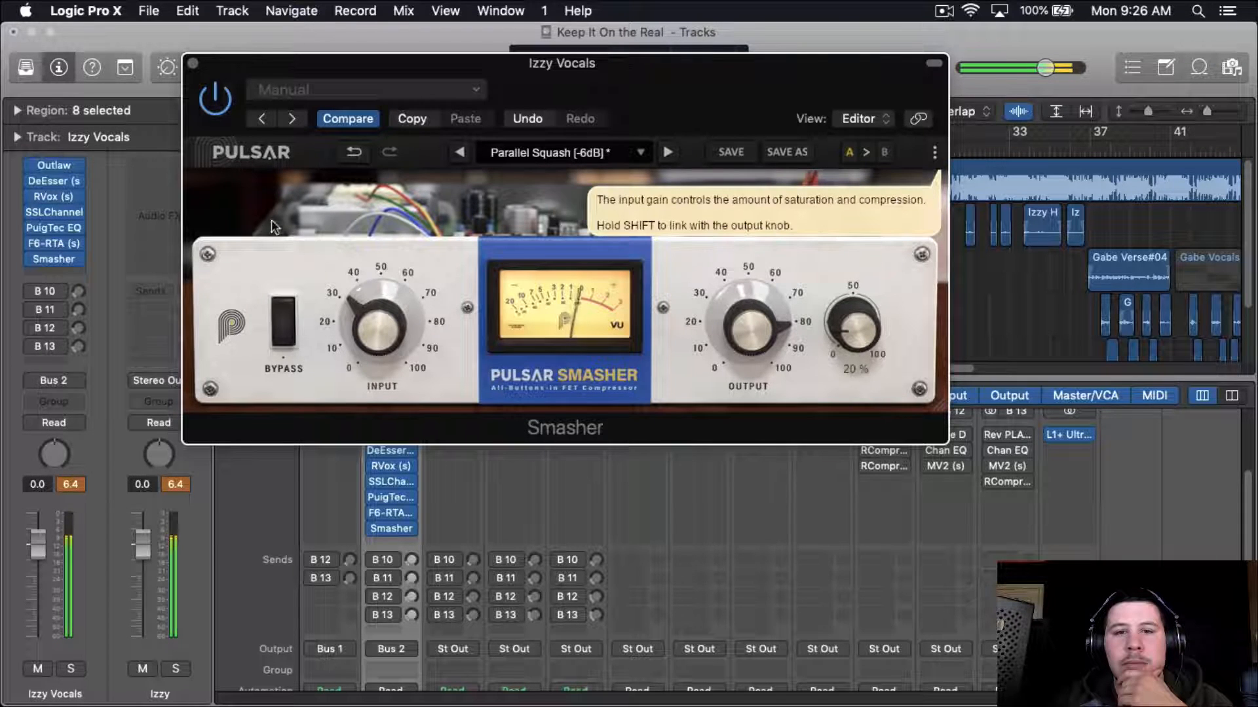
pyautogui.click(212, 100)
pyautogui.click(213, 99)
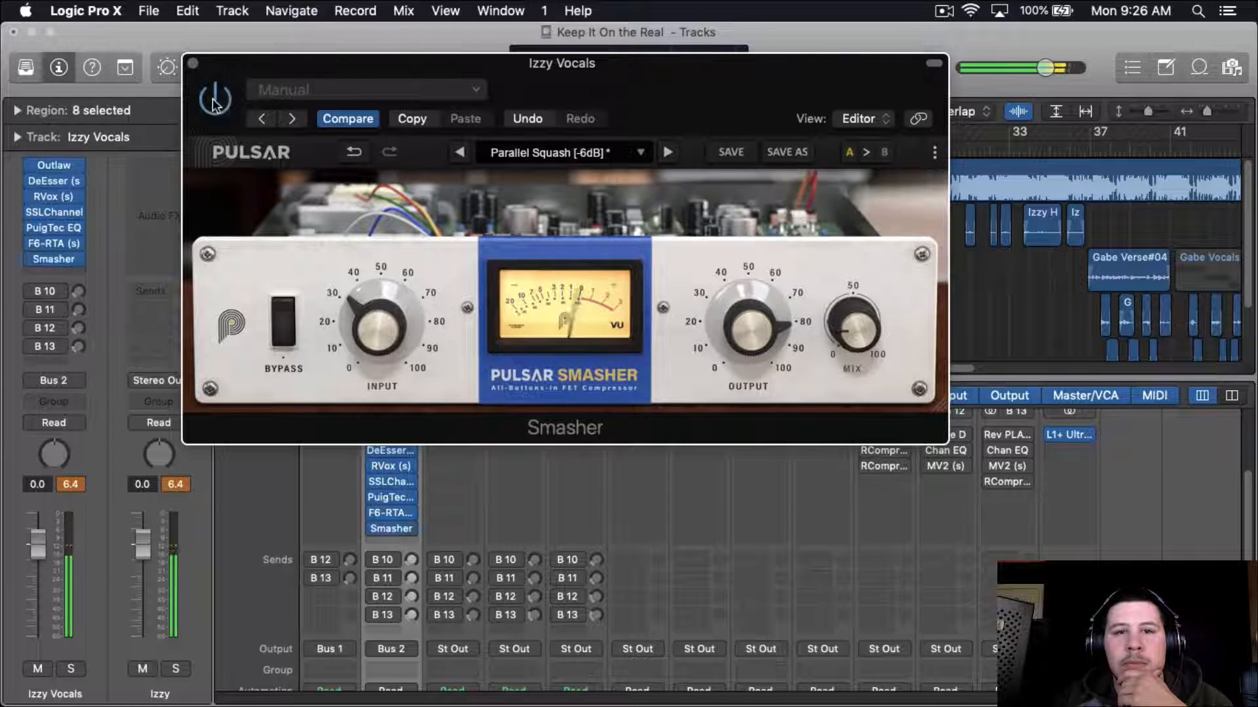
pyautogui.click(192, 63)
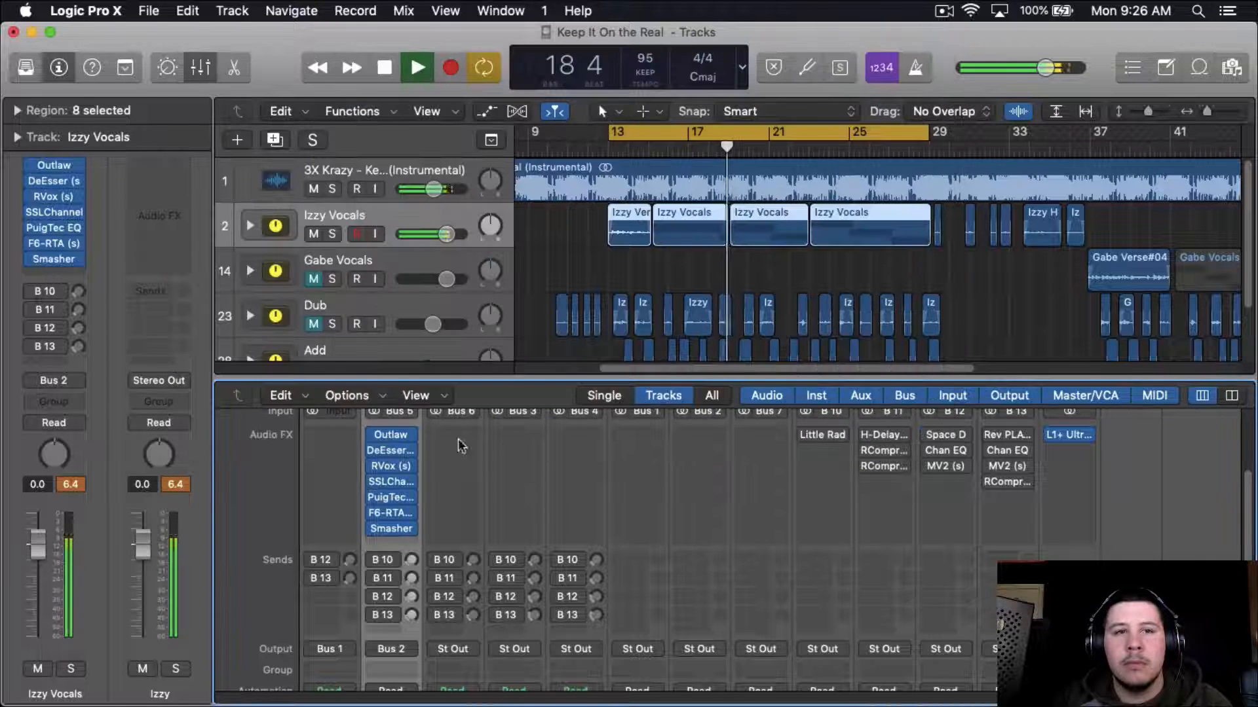
# Step: Stop playback and reopen the Smasher to review its input, output and mix settings
pyautogui.press('space')
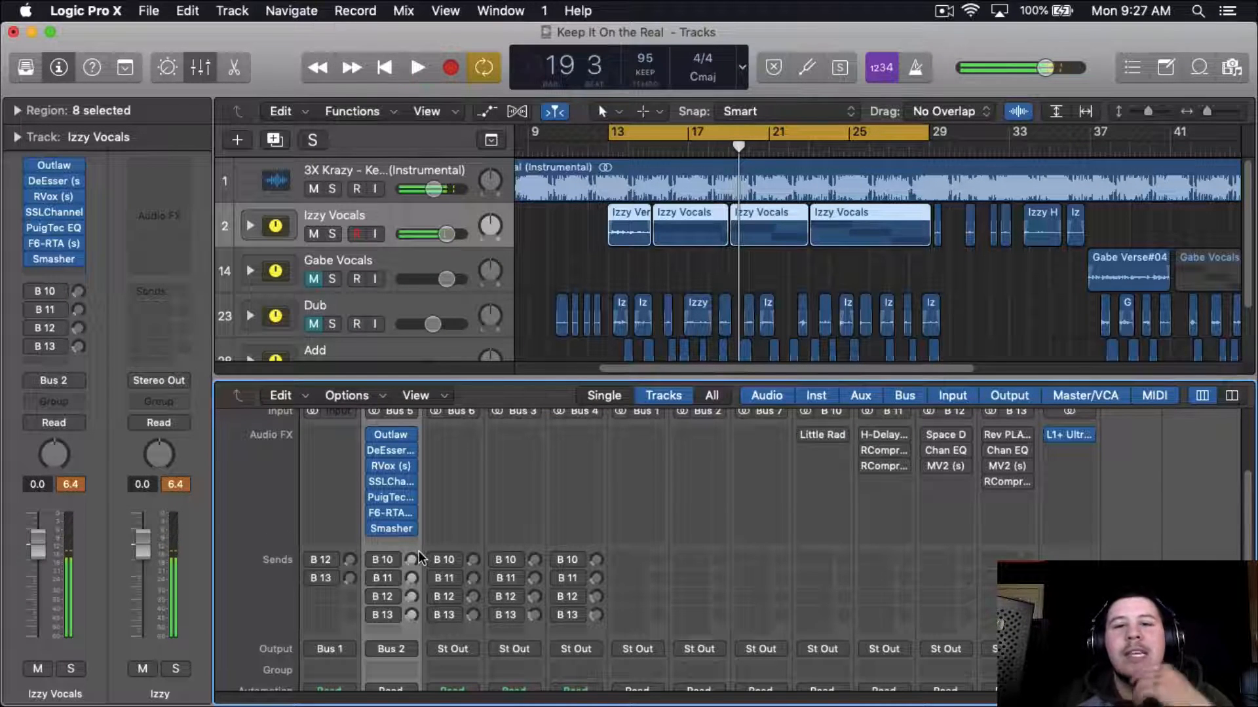
pyautogui.click(391, 537)
pyautogui.click(382, 536)
pyautogui.click(388, 530)
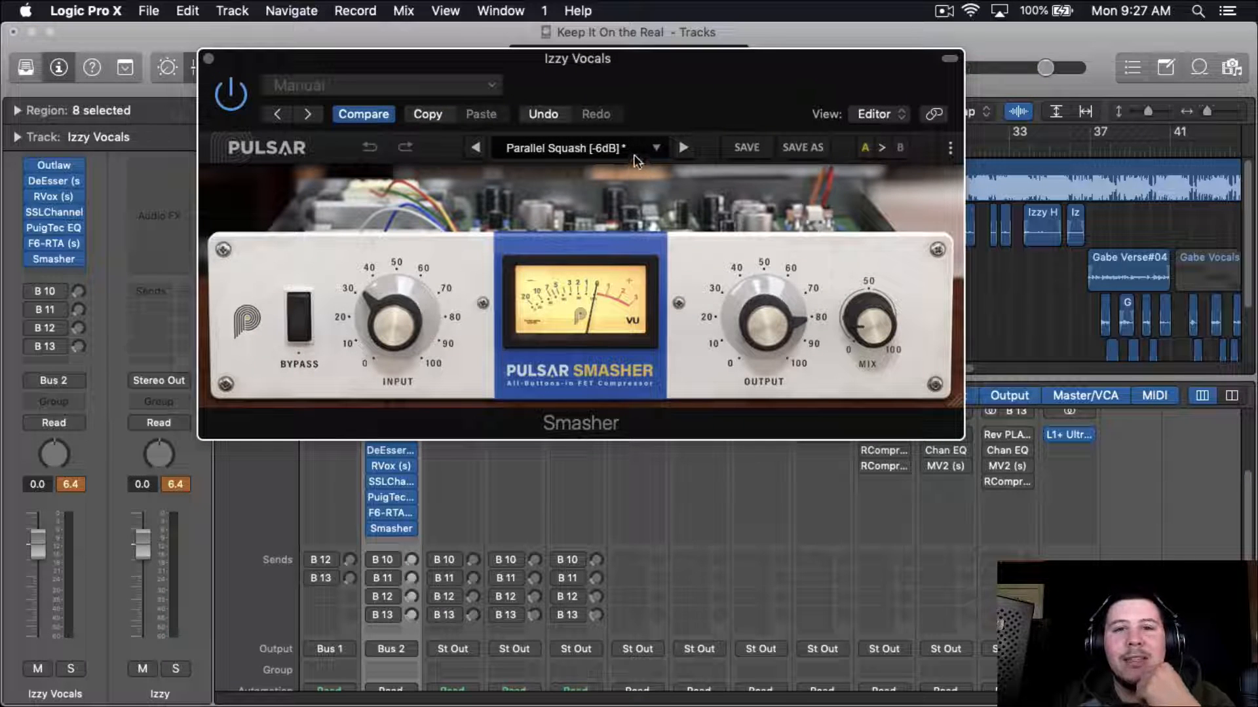
pyautogui.moveTo(407, 322)
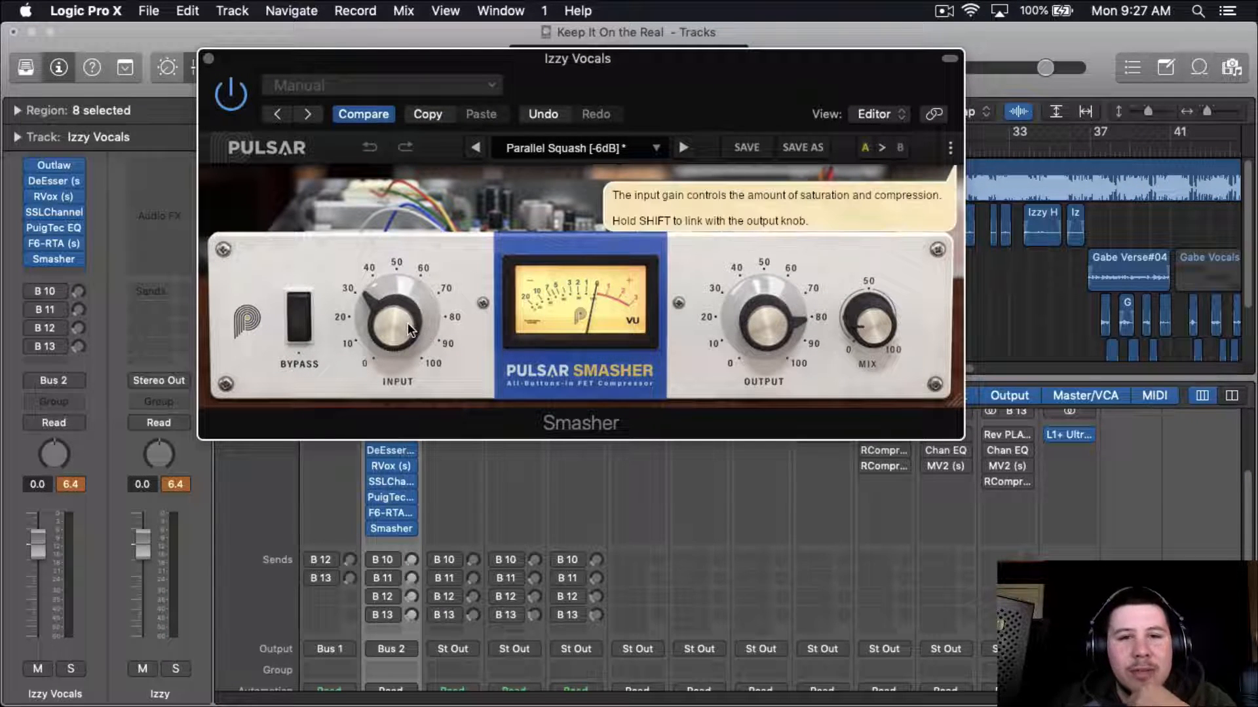
pyautogui.moveTo(759, 344)
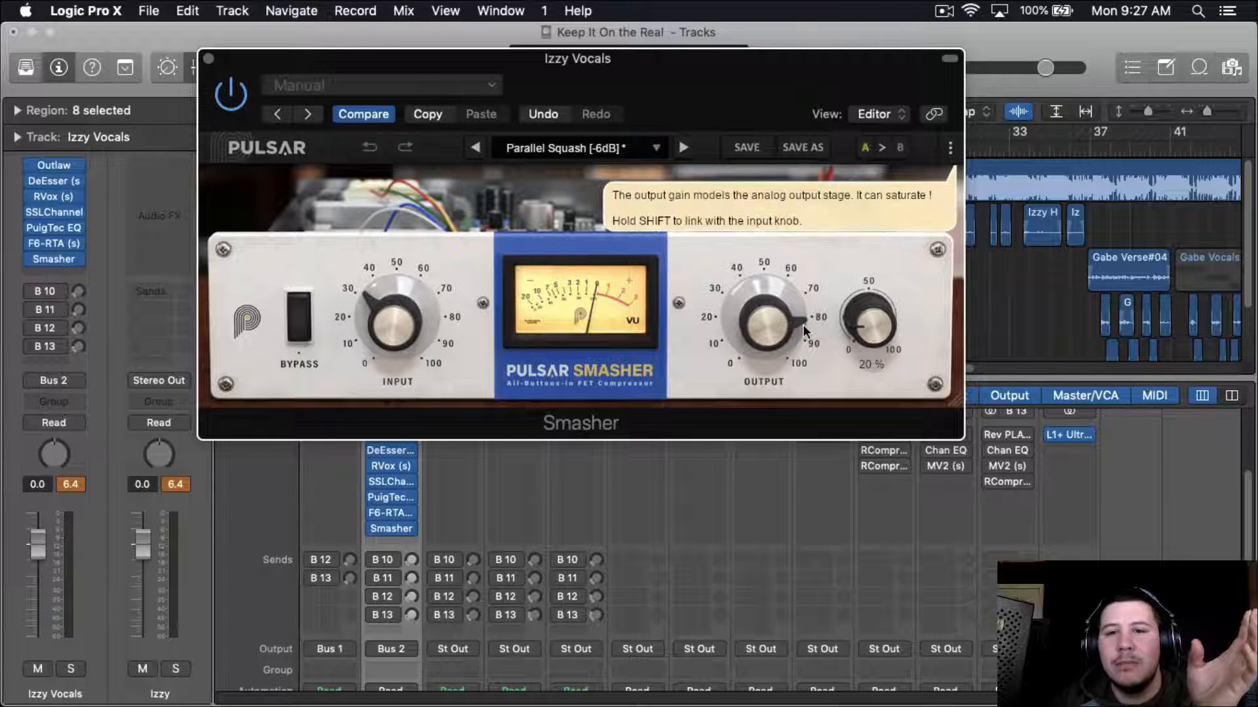
pyautogui.moveTo(858, 319)
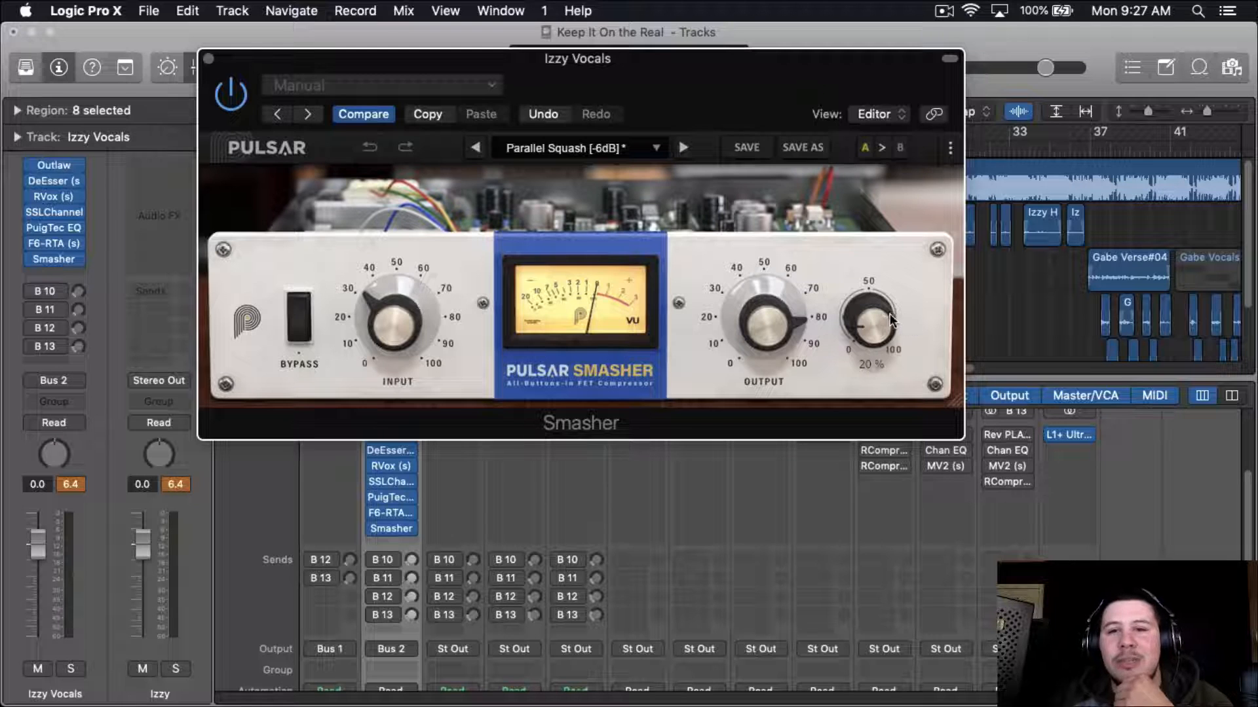
pyautogui.moveTo(725, 117); pyautogui.dragTo(758, 125)
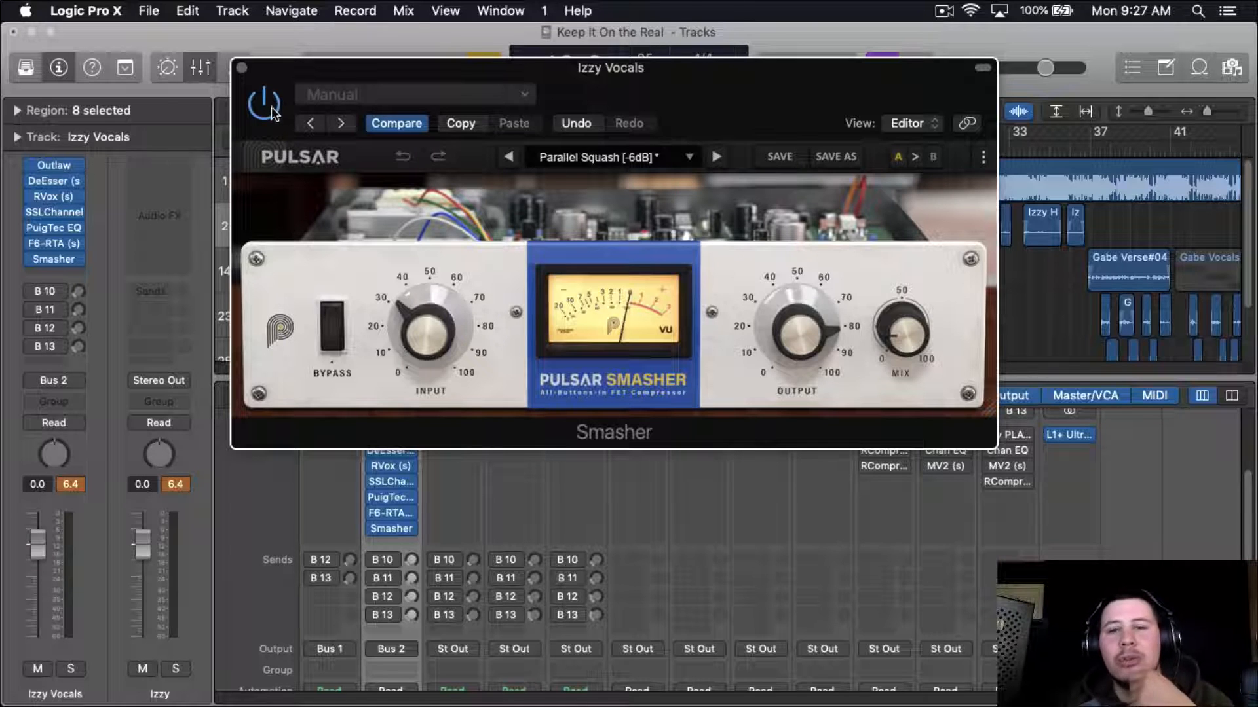
pyautogui.click(241, 68)
# Step: Insert Logic's stock Compressor after the Smasher on the lead vocal stack
pyautogui.click(390, 538)
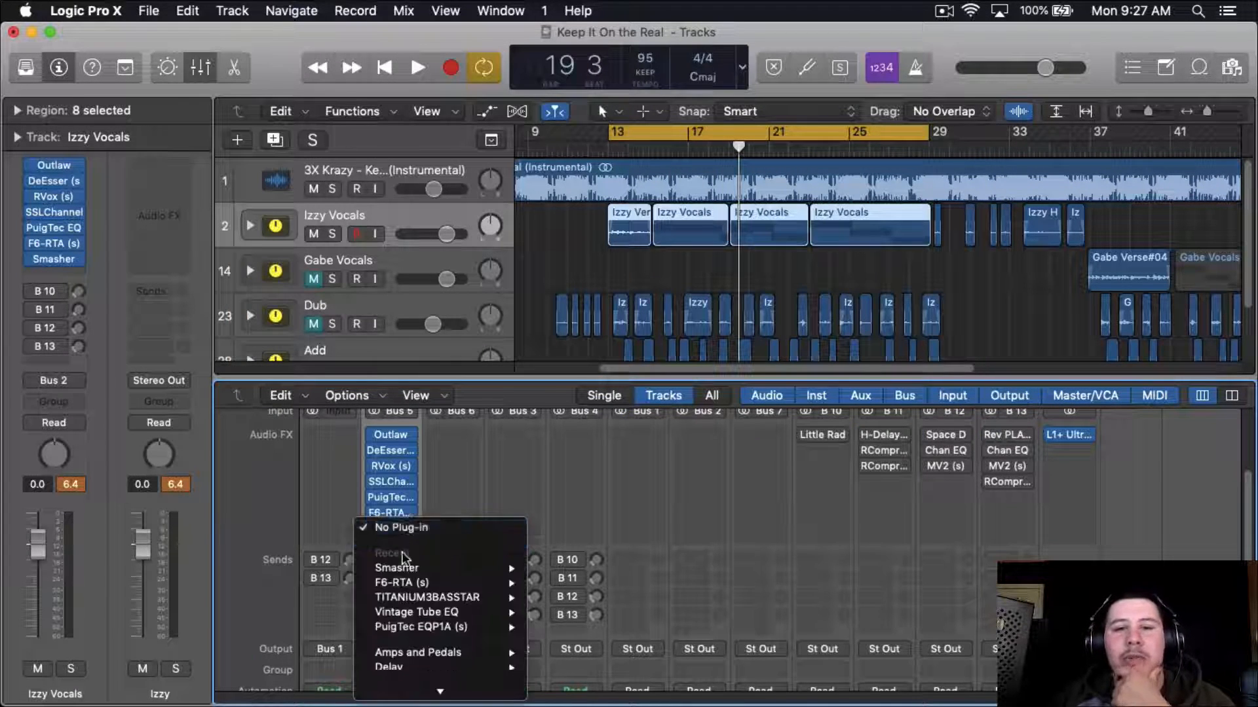
pyautogui.moveTo(447, 617)
pyautogui.moveTo(399, 517)
pyautogui.moveTo(577, 542)
pyautogui.click(718, 533)
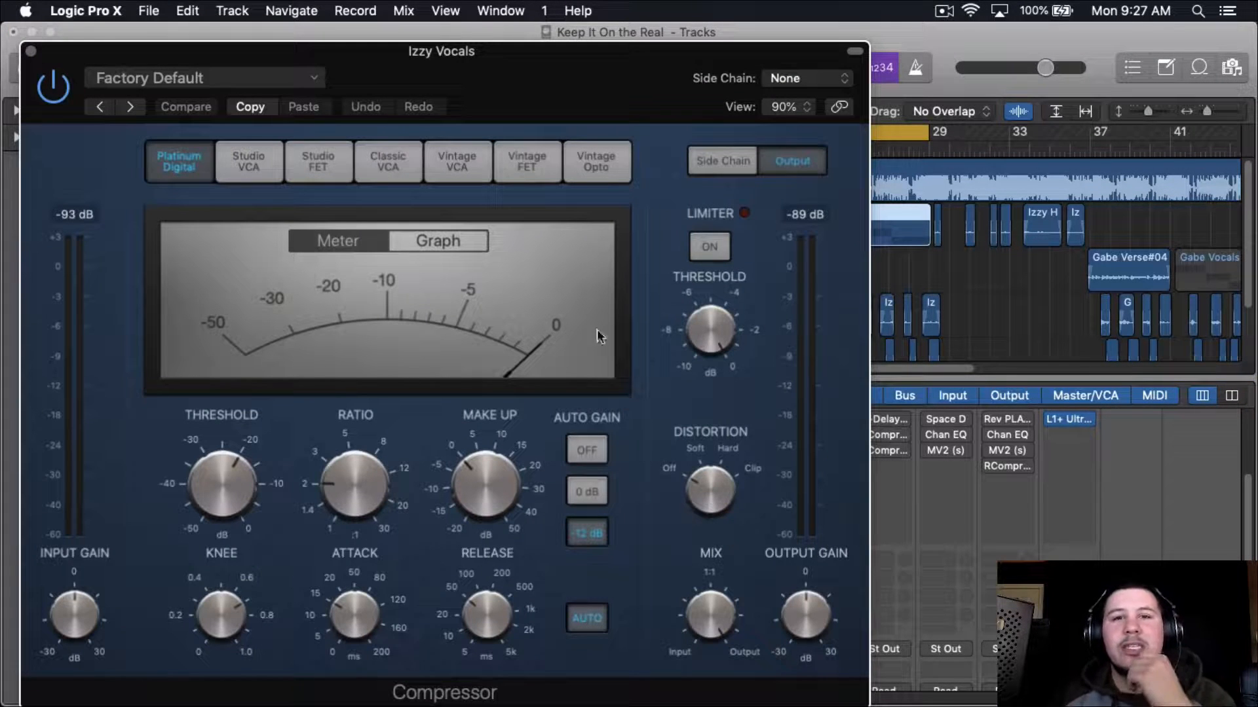
pyautogui.moveTo(569, 107); pyautogui.dragTo(650, 89)
# Step: Set the Compressor's circuit type to Studio FET, turn its auto gain off and set its distortion to Soft
pyautogui.click(405, 146)
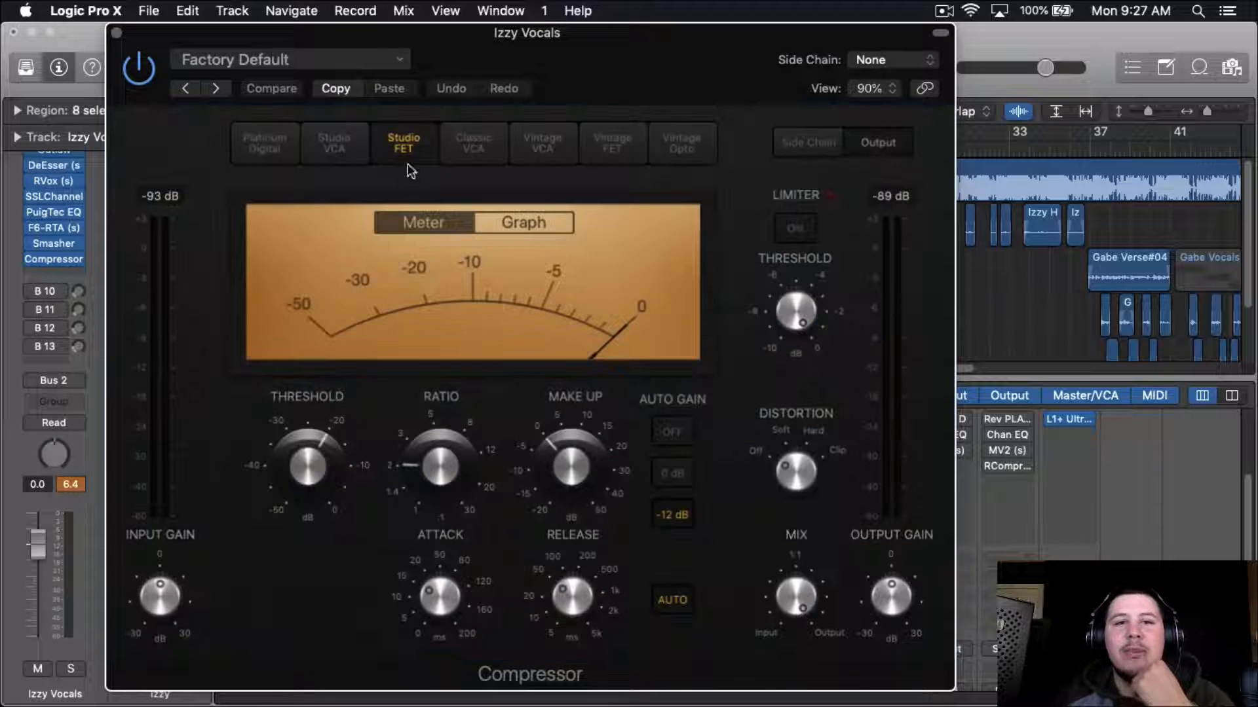
pyautogui.click(676, 150)
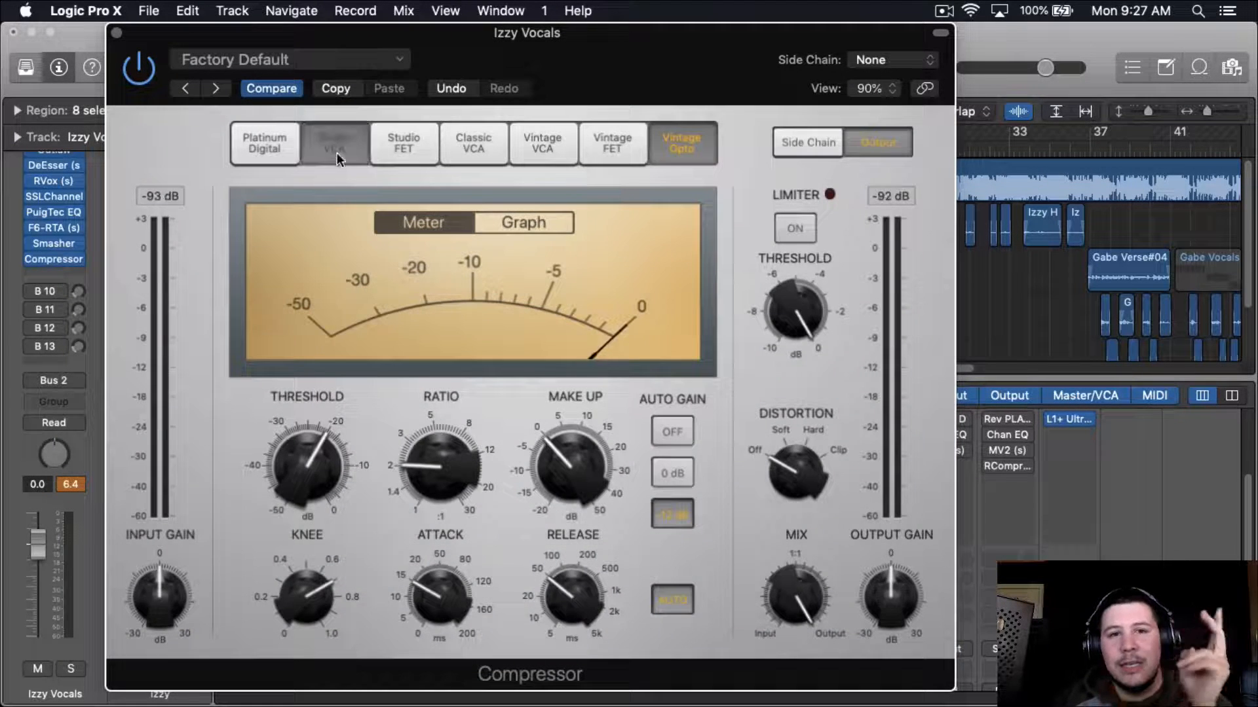
pyautogui.click(336, 152)
pyautogui.click(396, 145)
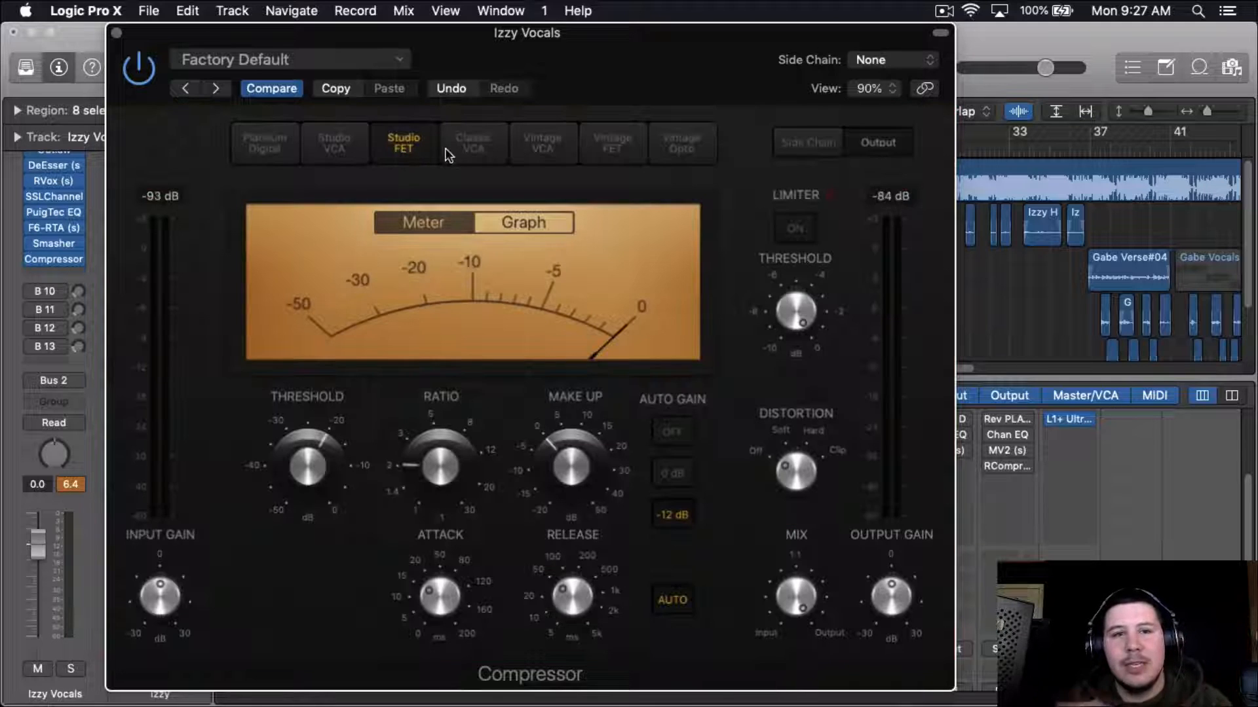
pyautogui.click(675, 429)
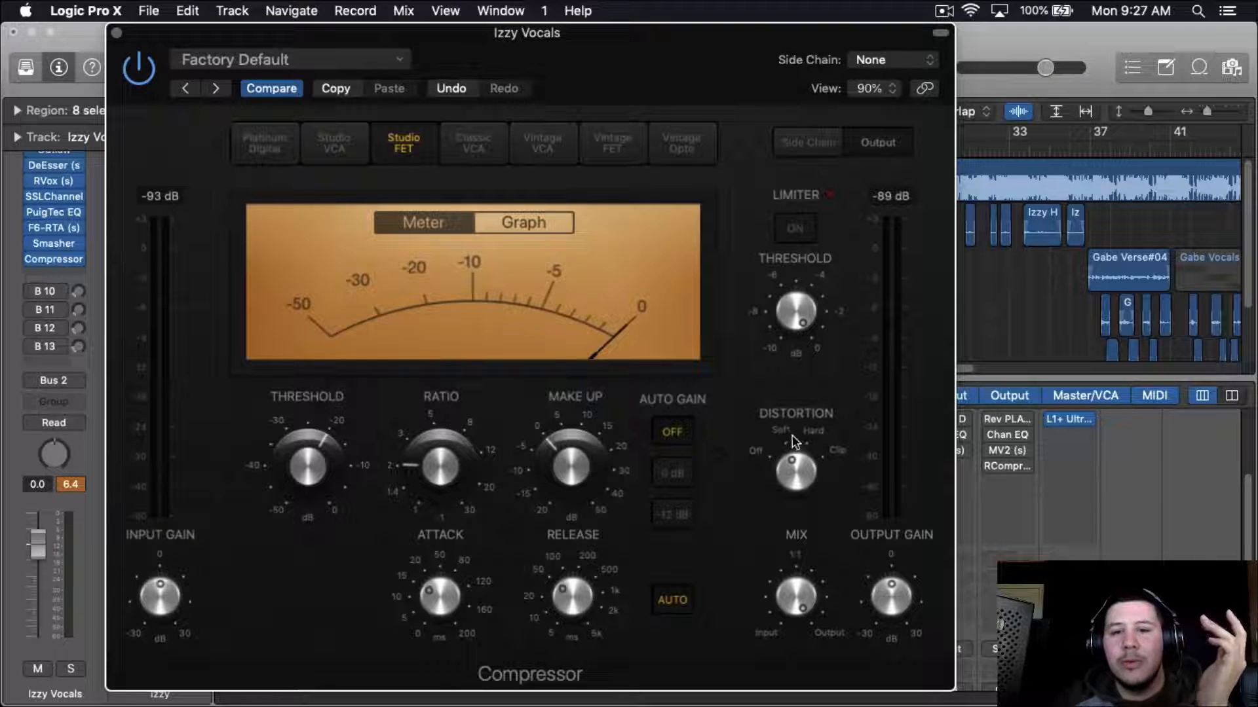
pyautogui.moveTo(761, 92); pyautogui.dragTo(786, 98)
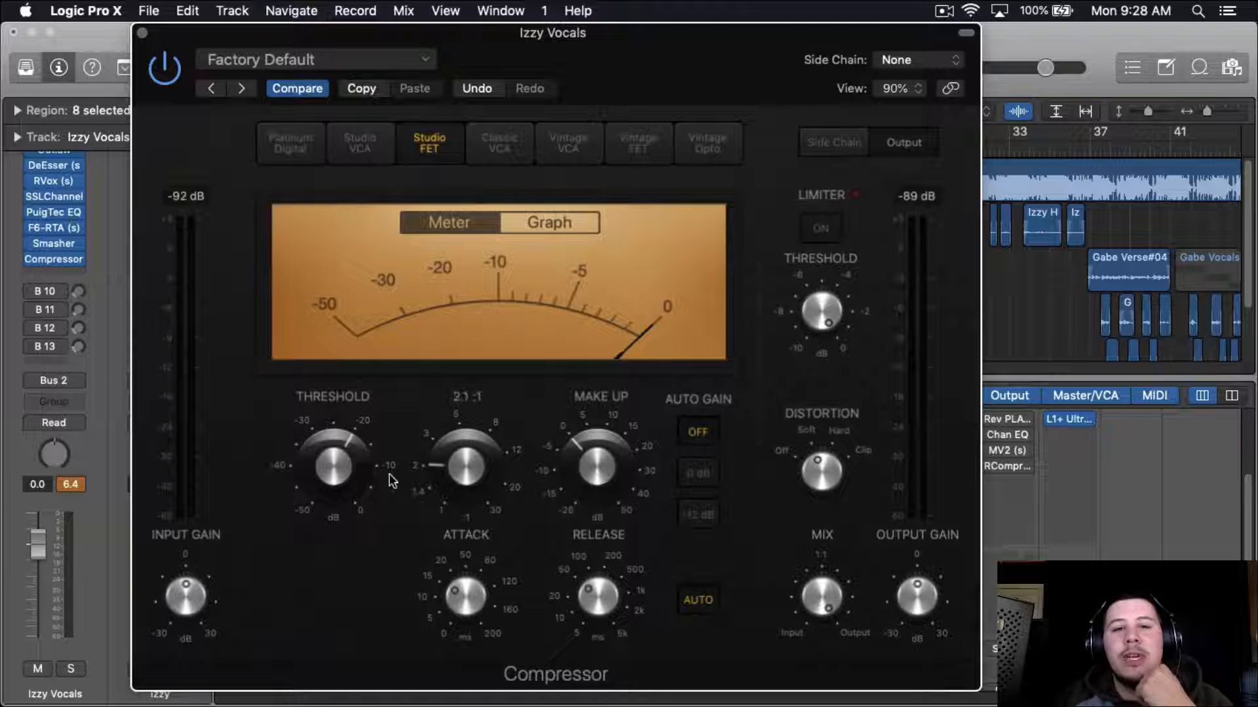
# Step: Fine-tune the Compressor's threshold during playback and compare the vocal with the plug-in bypassed
pyautogui.moveTo(345, 471)
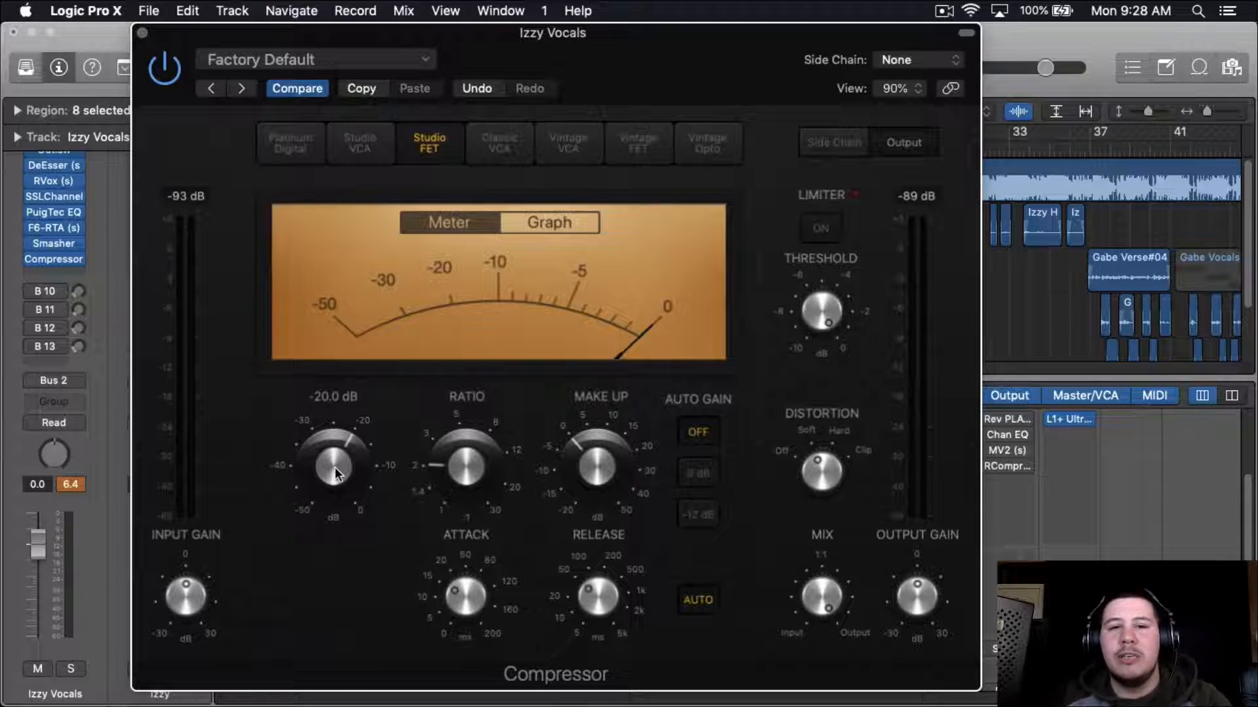
pyautogui.press('space')
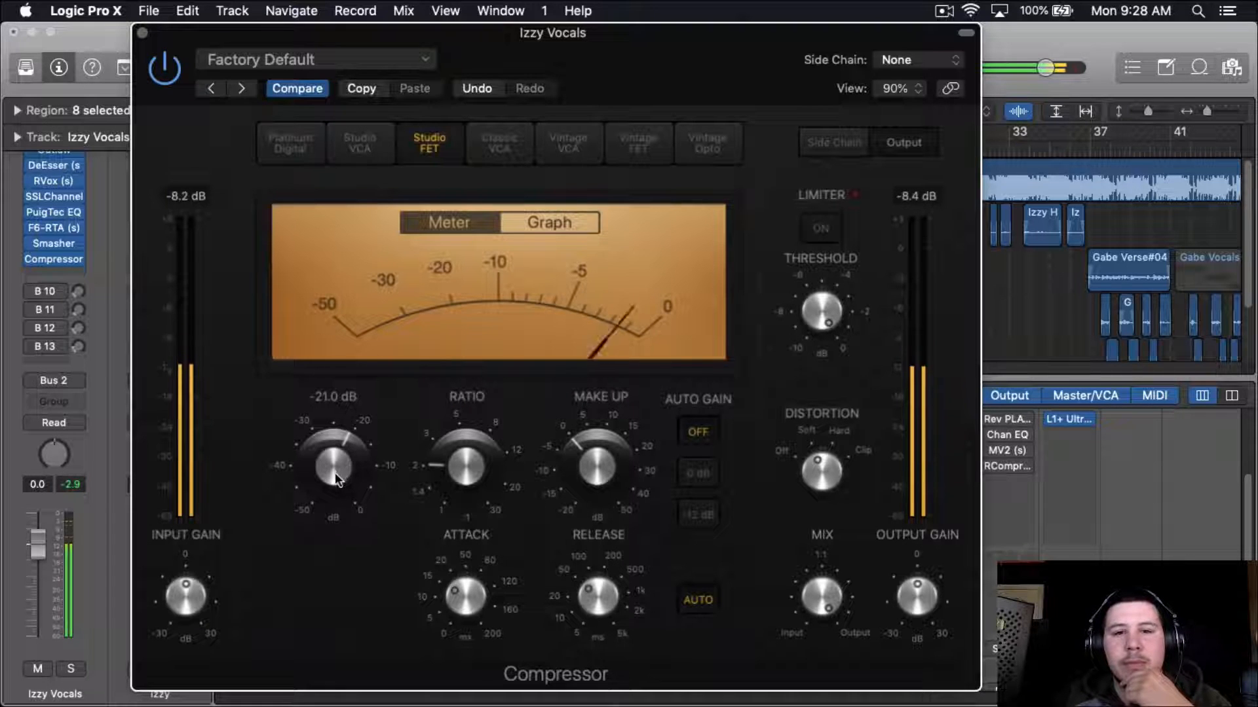
pyautogui.moveTo(335, 473); pyautogui.dragTo(360, 466)
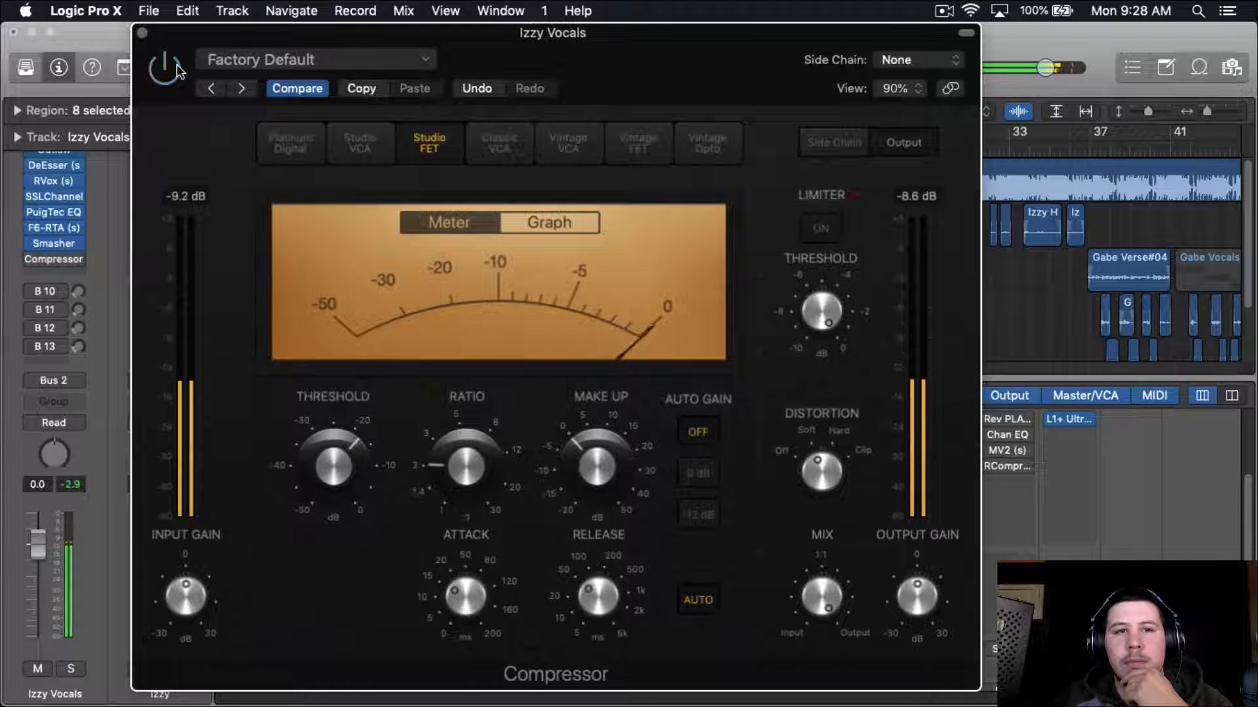
pyautogui.click(142, 33)
pyautogui.press('space')
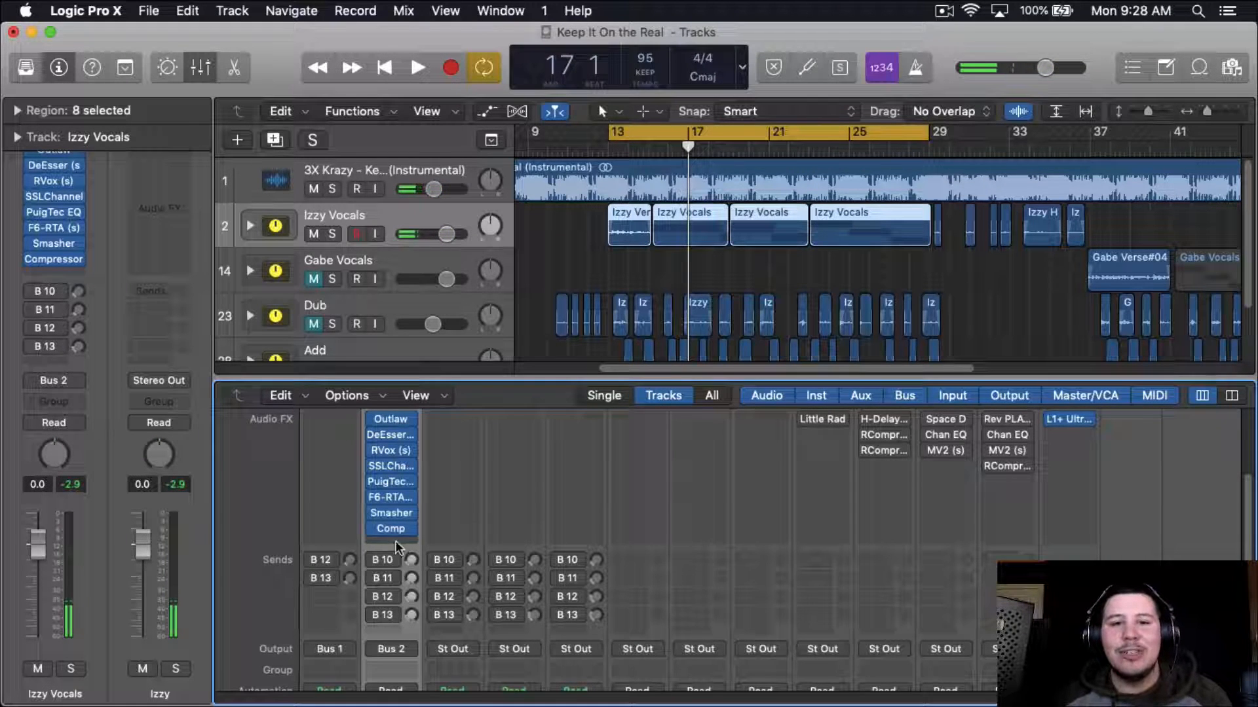
# Step: Insert the stereo Waves CLA-2A after the Compressor on the lead vocal stack
pyautogui.click(393, 538)
pyautogui.moveTo(452, 690)
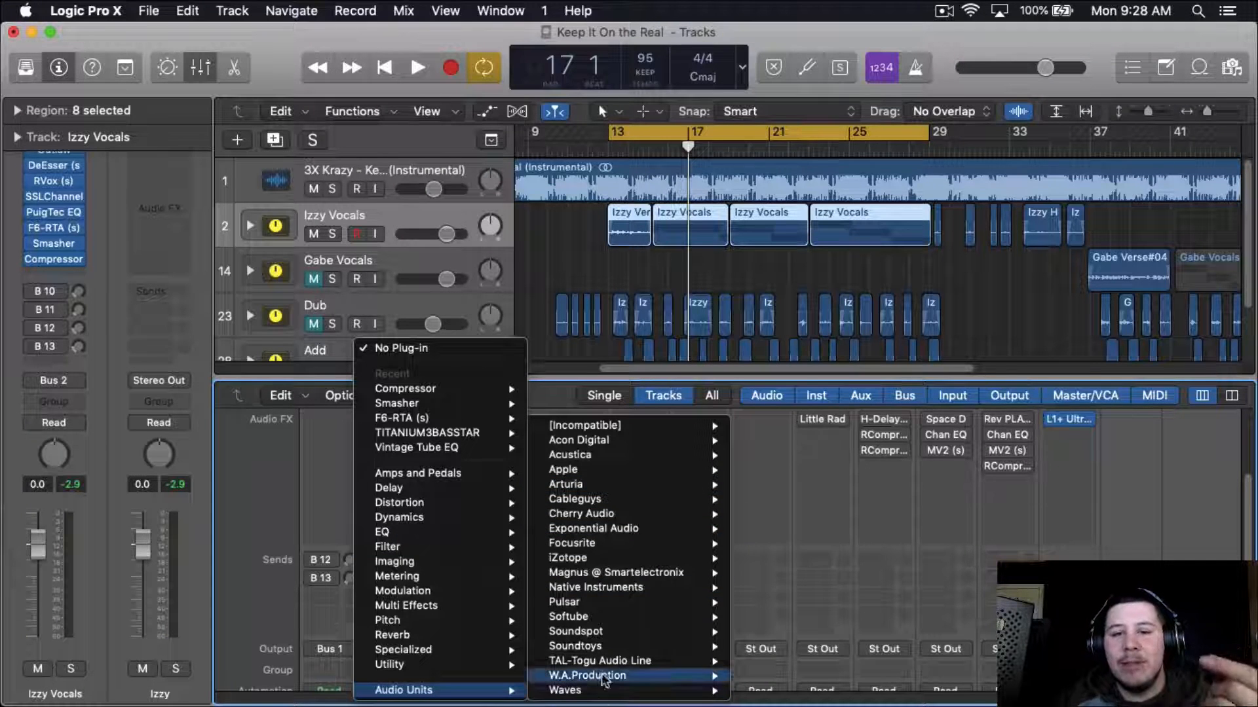
pyautogui.moveTo(599, 691)
pyautogui.moveTo(786, 296)
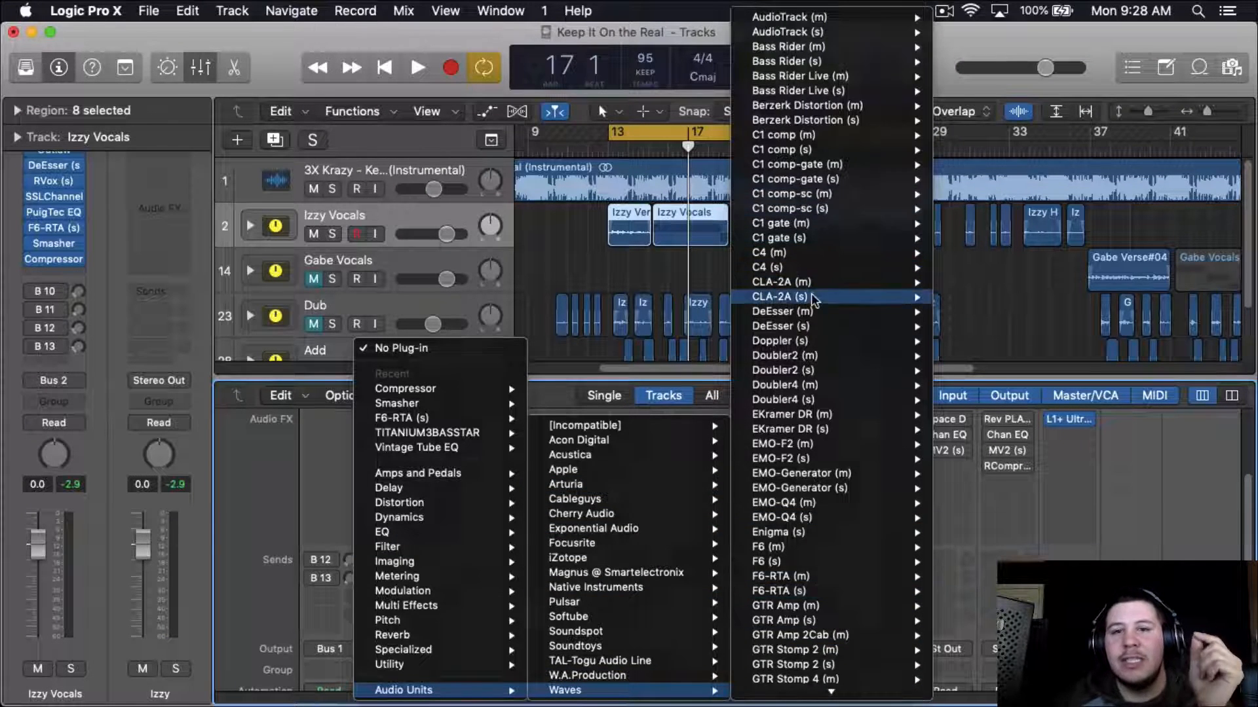
pyautogui.click(963, 298)
# Step: Load the Full Reset factory preset in the CLA-2A
pyautogui.click(203, 78)
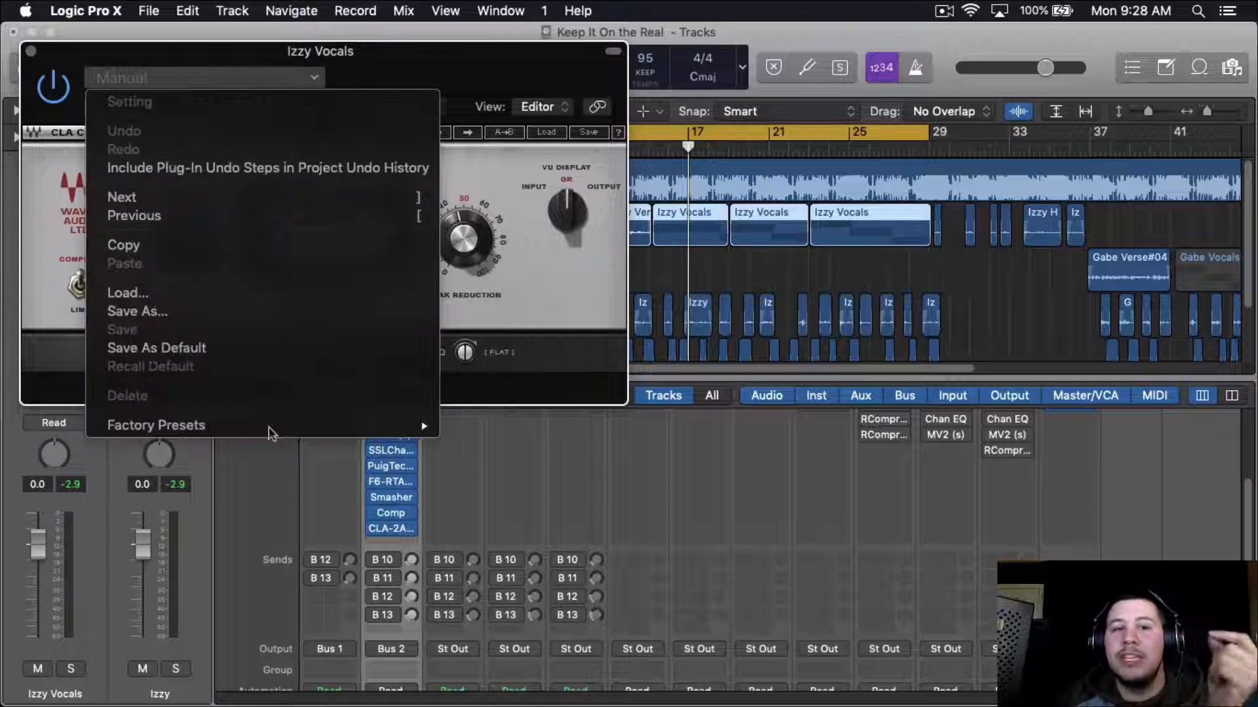
pyautogui.moveTo(265, 425)
pyautogui.click(496, 443)
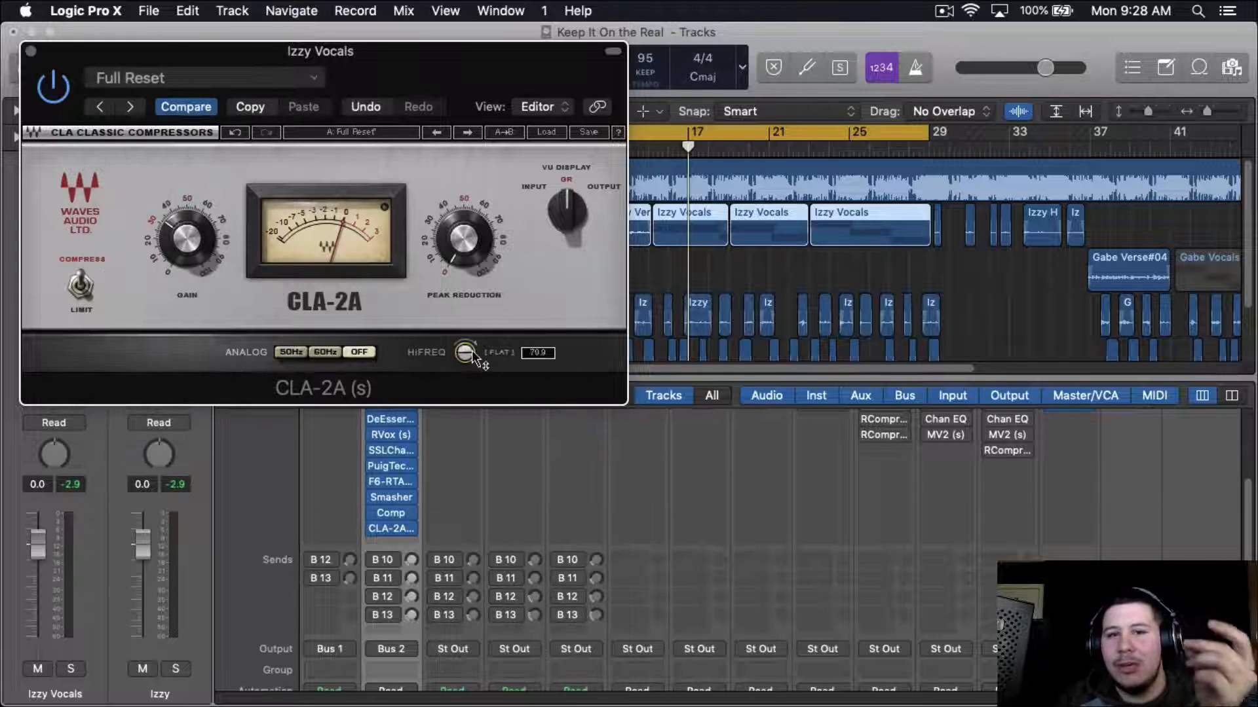
pyautogui.moveTo(482, 79); pyautogui.dragTo(766, 209)
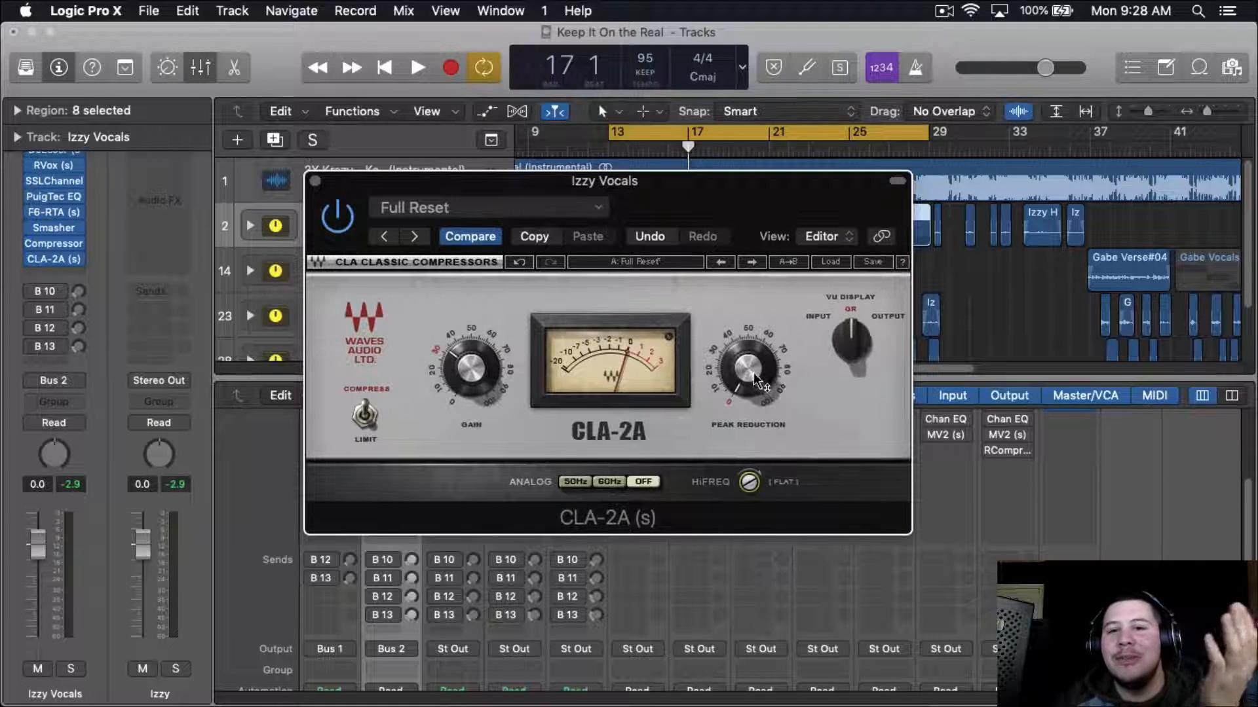
# Step: Set the CLA-2A's peak reduction to about 44 while listening to the vocal, and close the plug-in
pyautogui.moveTo(759, 393); pyautogui.dragTo(758, 382)
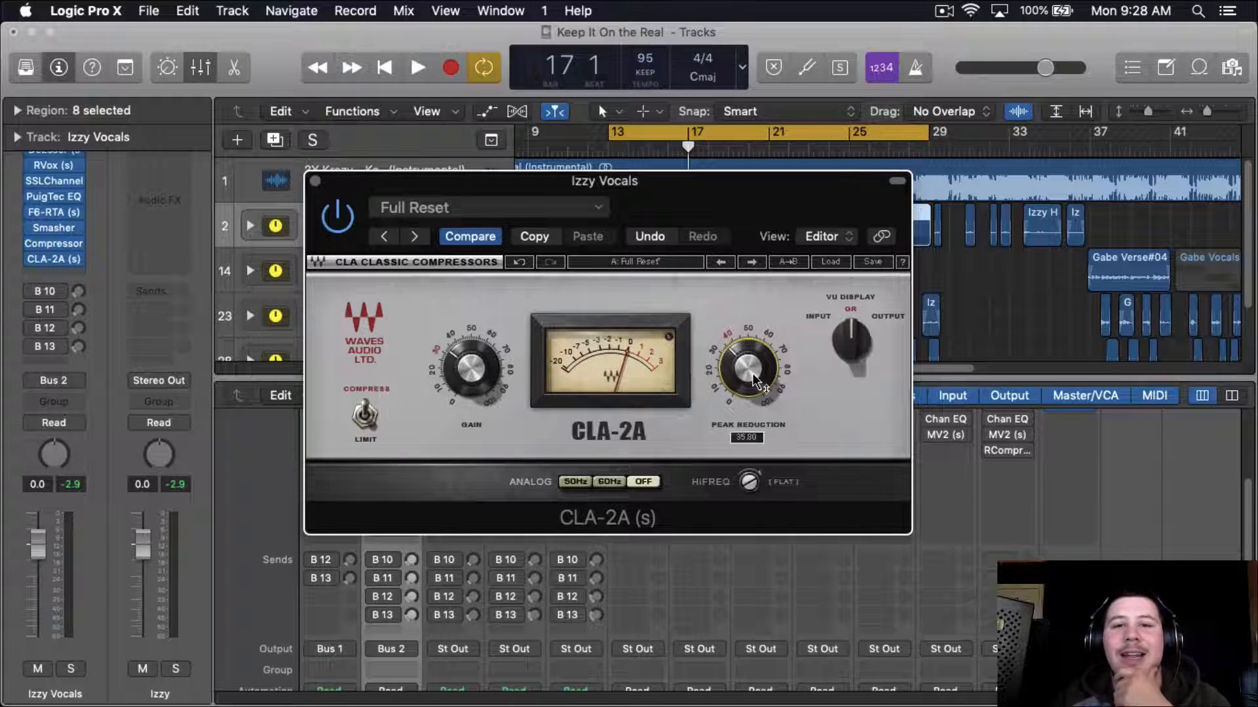
pyautogui.scroll(2, 756, 381)
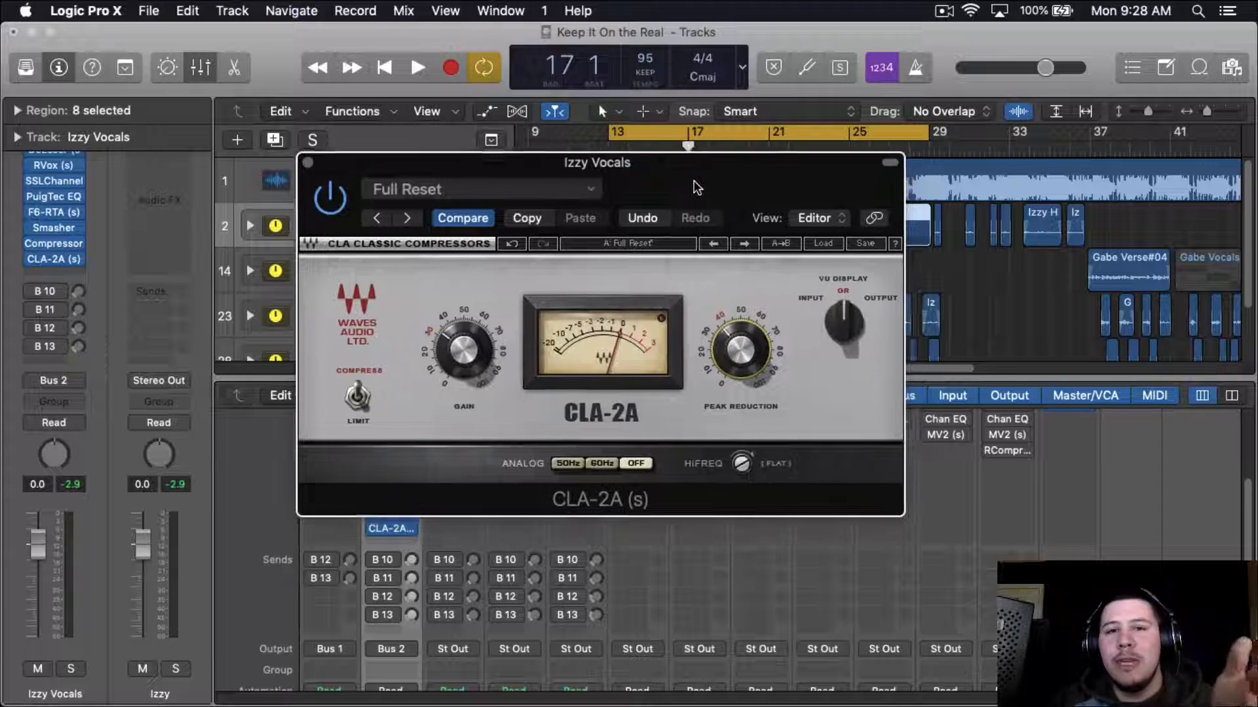
pyautogui.scroll(1, 758, 357)
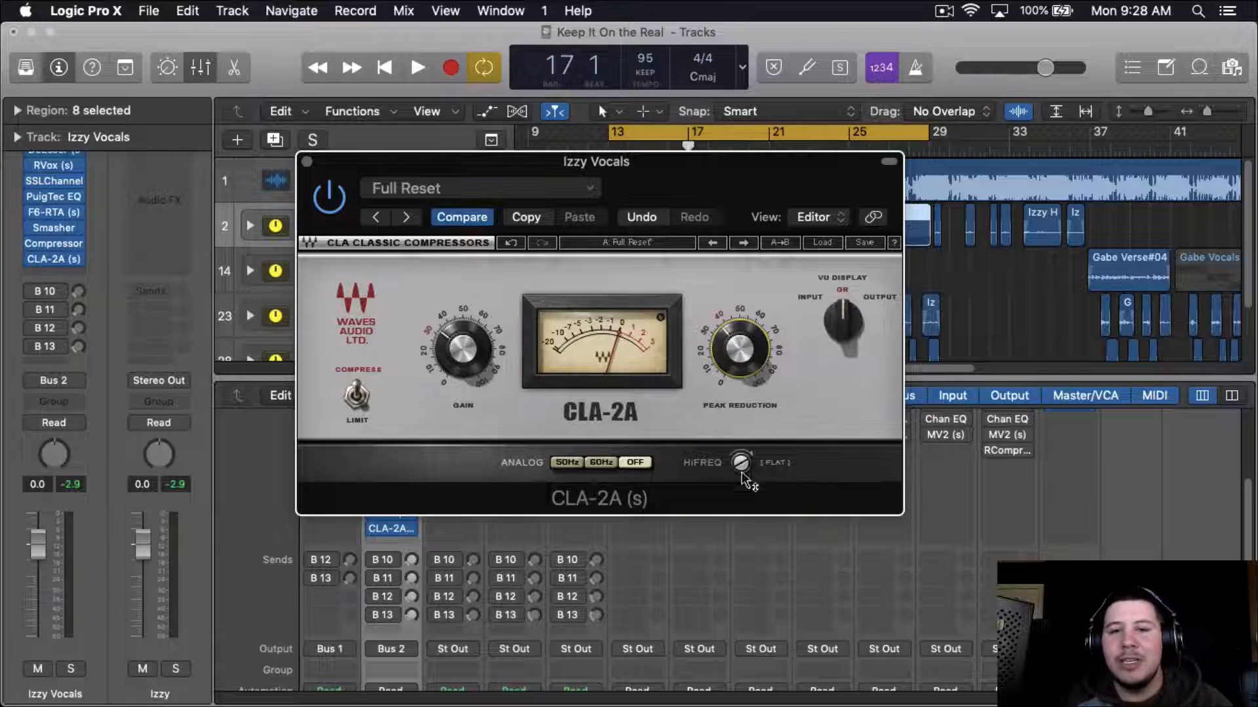
pyautogui.moveTo(754, 457)
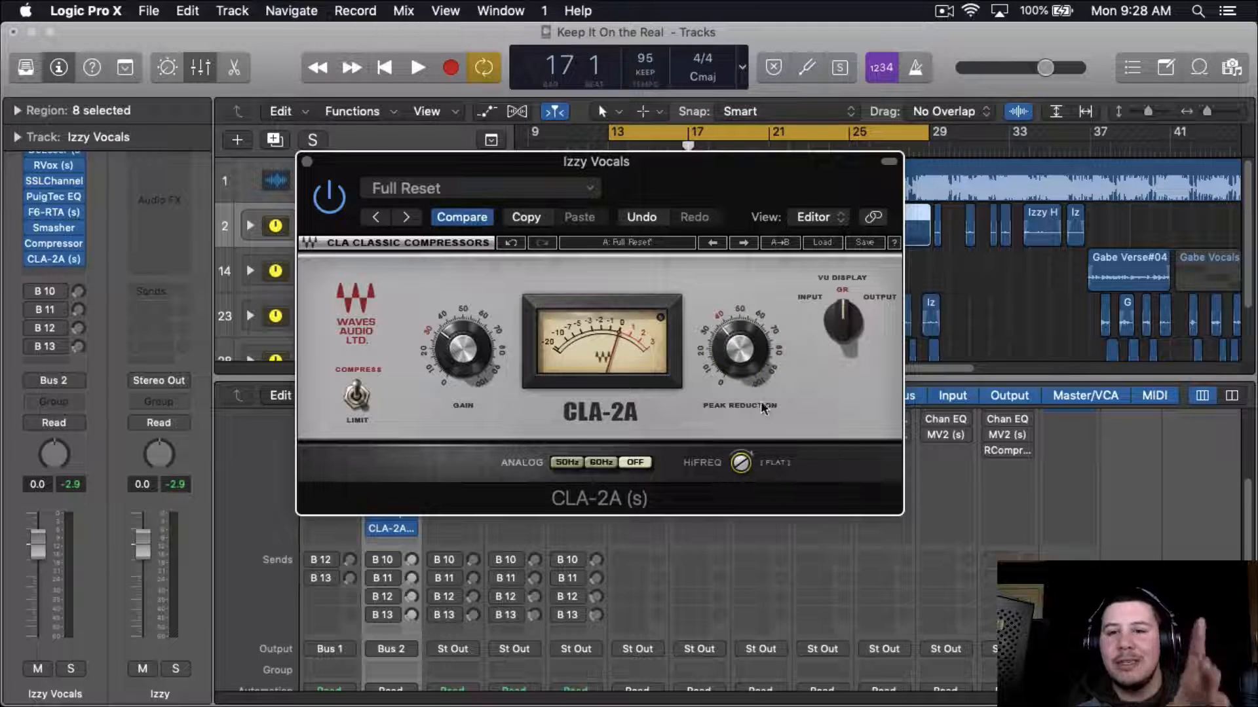
pyautogui.press('space')
pyautogui.moveTo(739, 350)
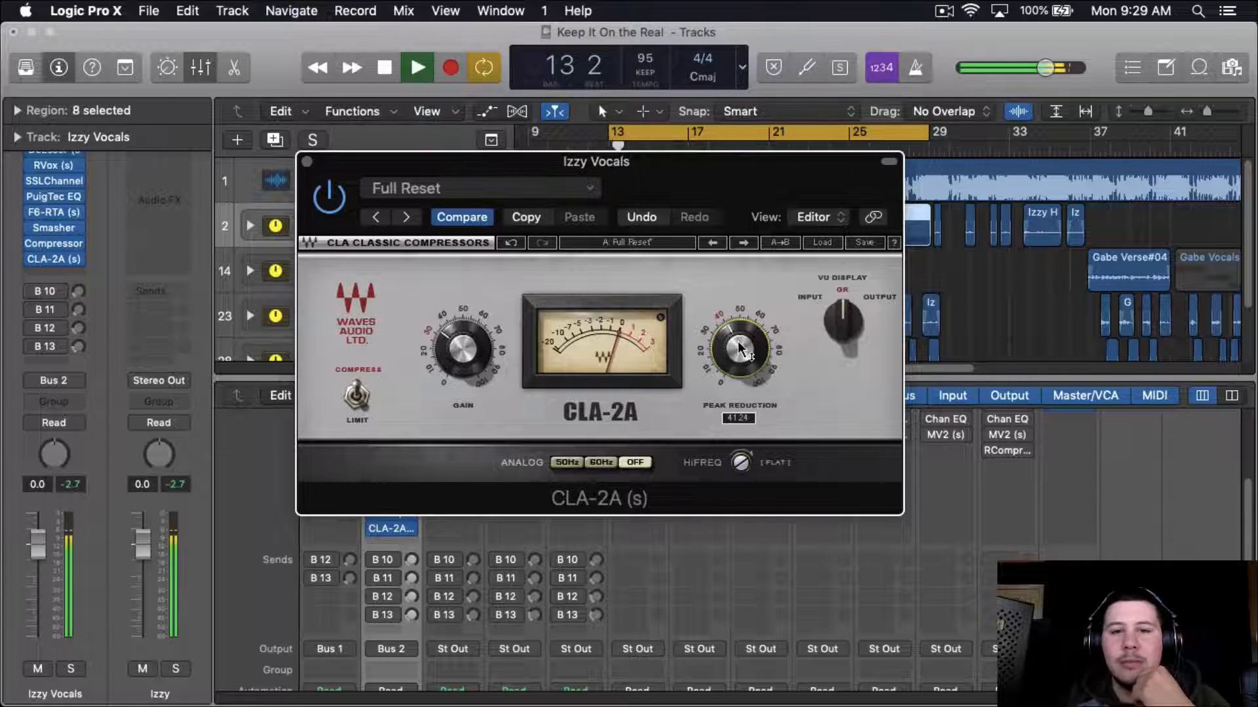
pyautogui.moveTo(739, 349); pyautogui.dragTo(742, 349)
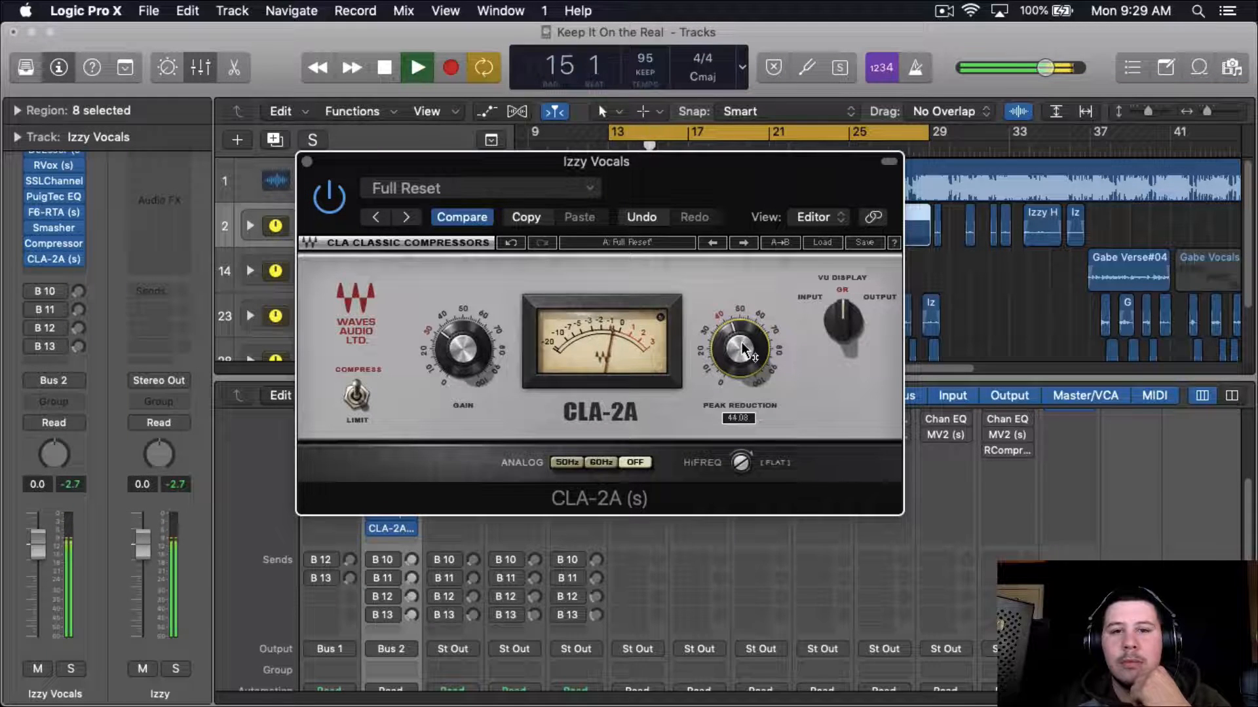
pyautogui.click(307, 162)
pyautogui.press('space')
# Step: Insert the stereo Waves Sibilance after the CLA-2A on the lead vocal stack
pyautogui.click(411, 544)
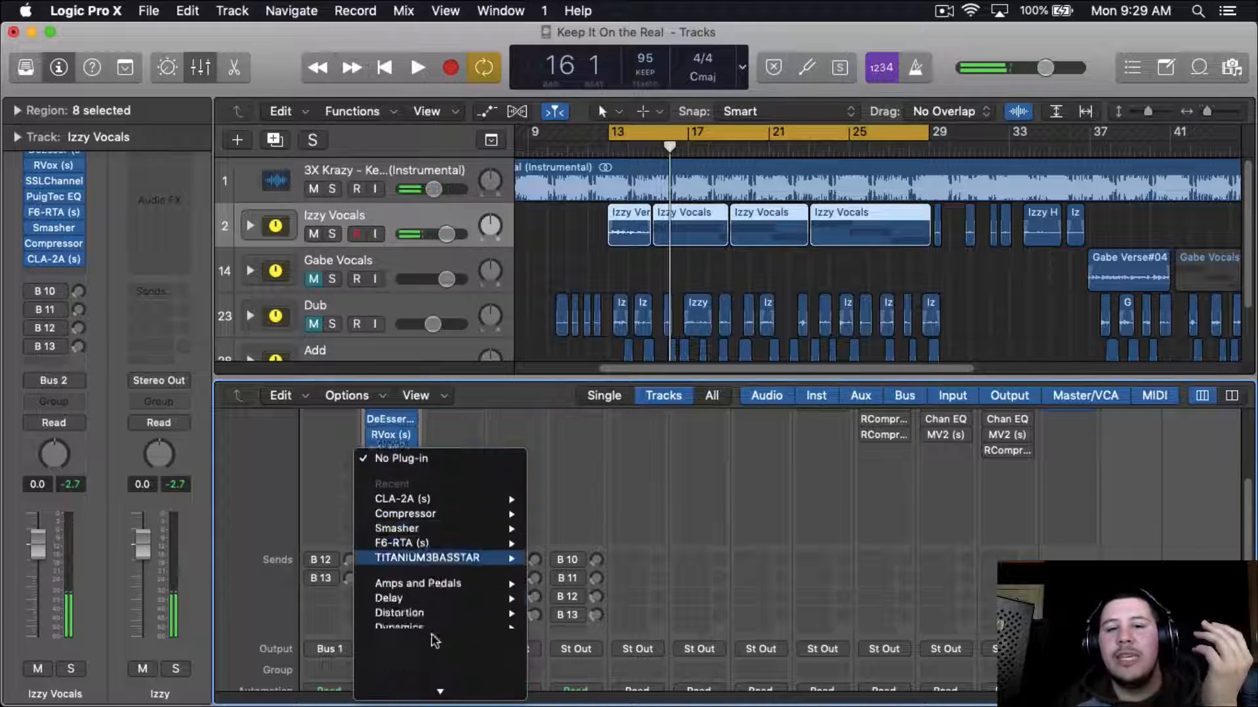
pyautogui.moveTo(419, 690)
pyautogui.moveTo(577, 690)
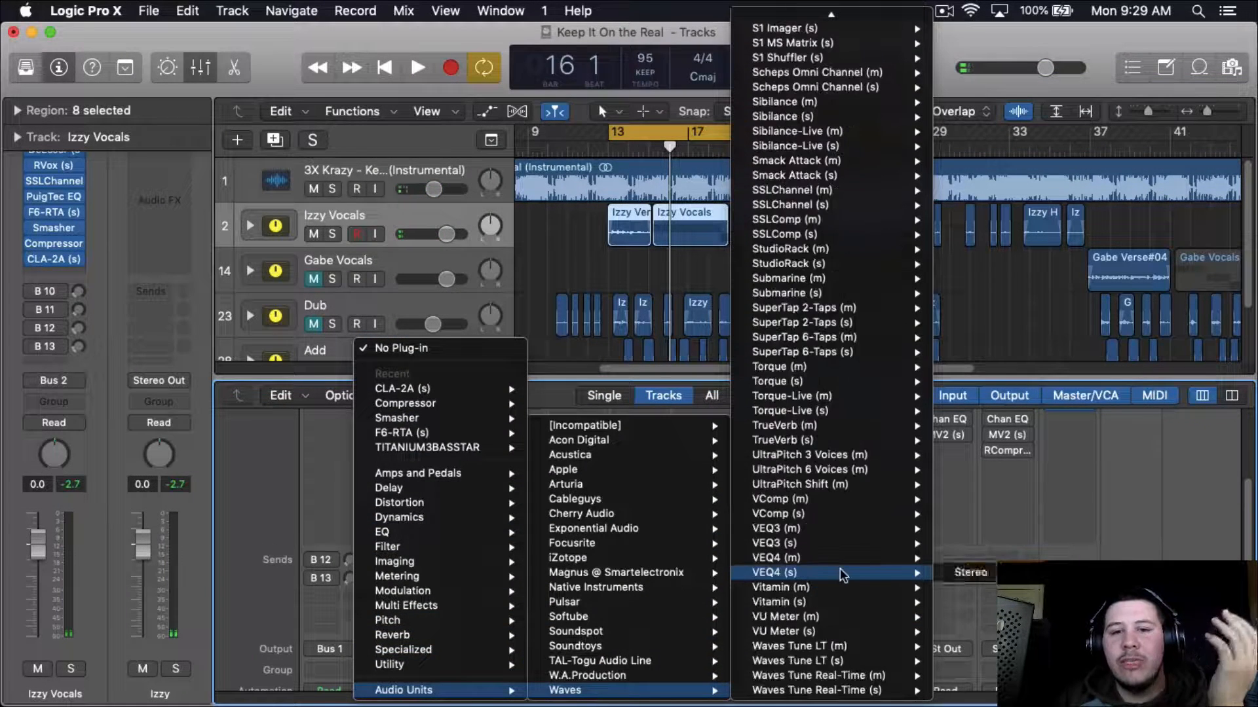
pyautogui.moveTo(824, 156)
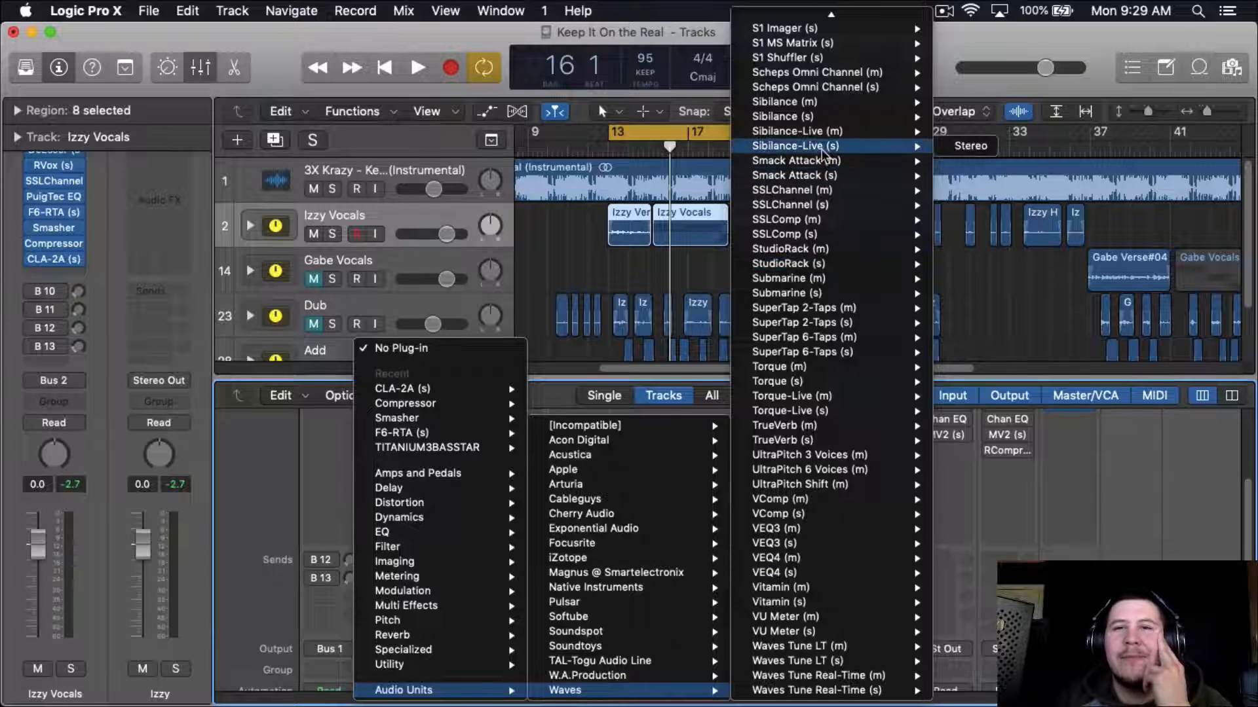
pyautogui.click(970, 116)
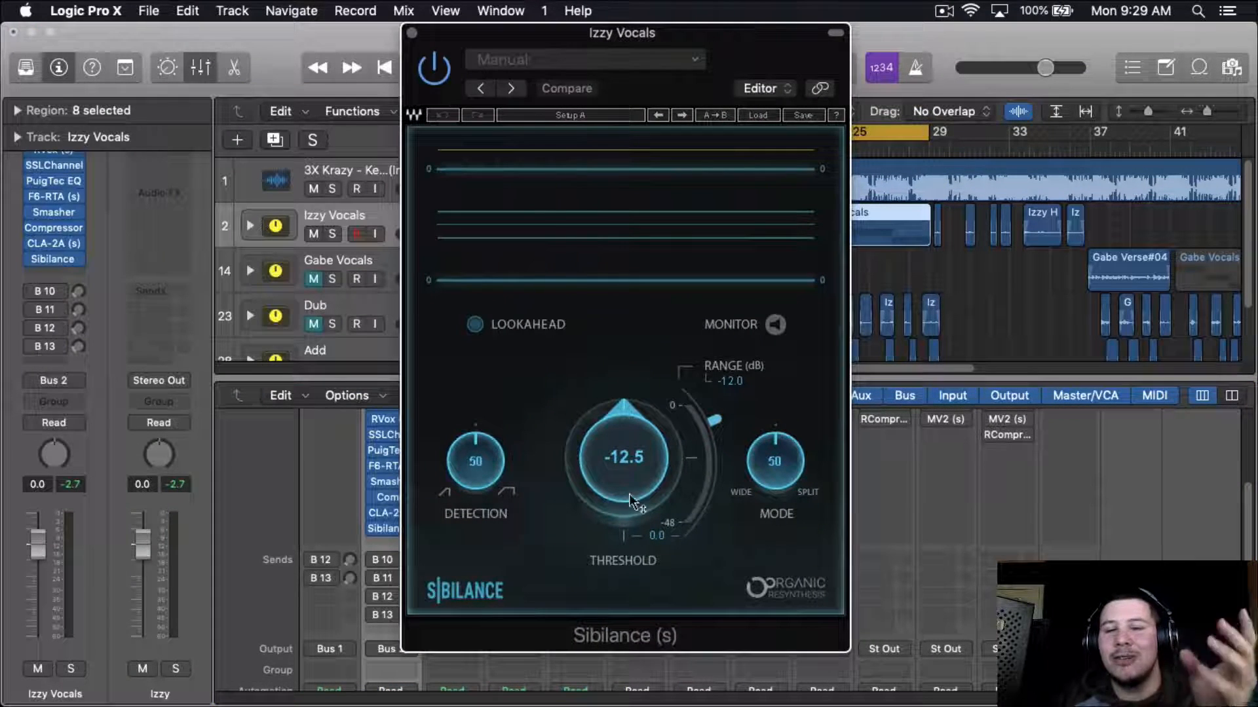
# Step: Set Sibilance's detection to 56, mode to 61 and range to -30.6 dB, and turn on Lookahead
pyautogui.scroll(-3, 638, 465)
pyautogui.scroll(4, 638, 465)
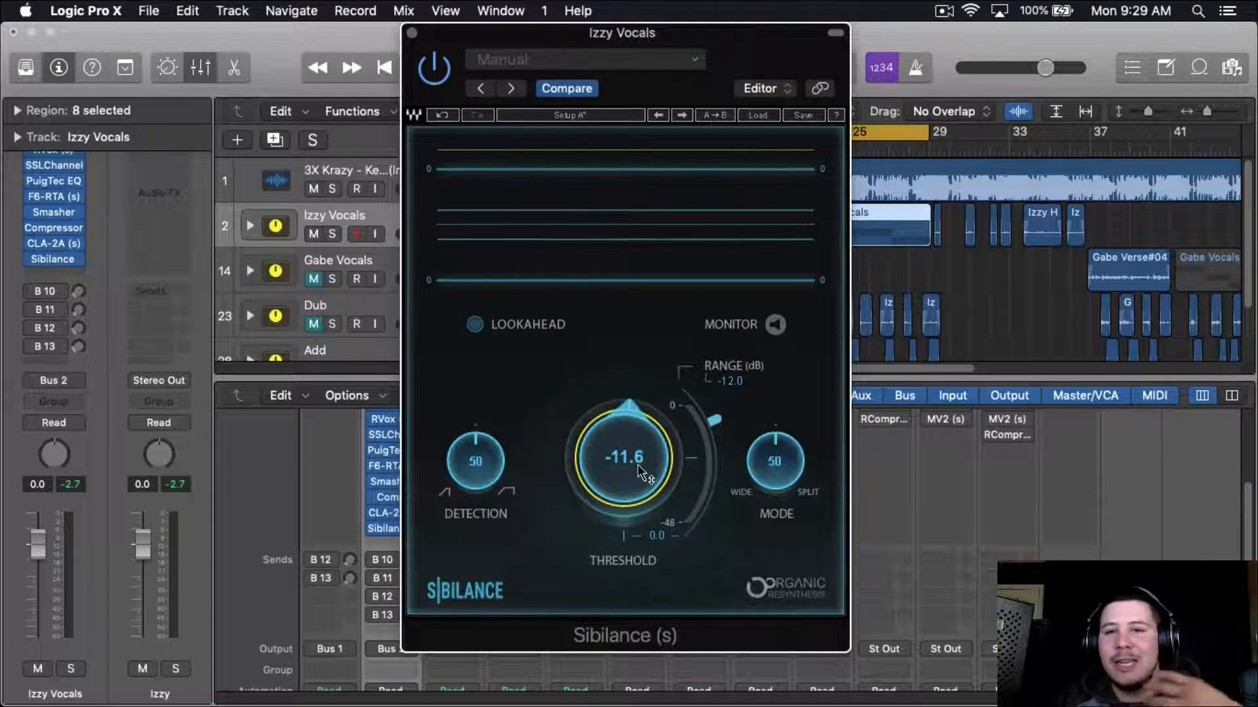
pyautogui.scroll(1, 638, 465)
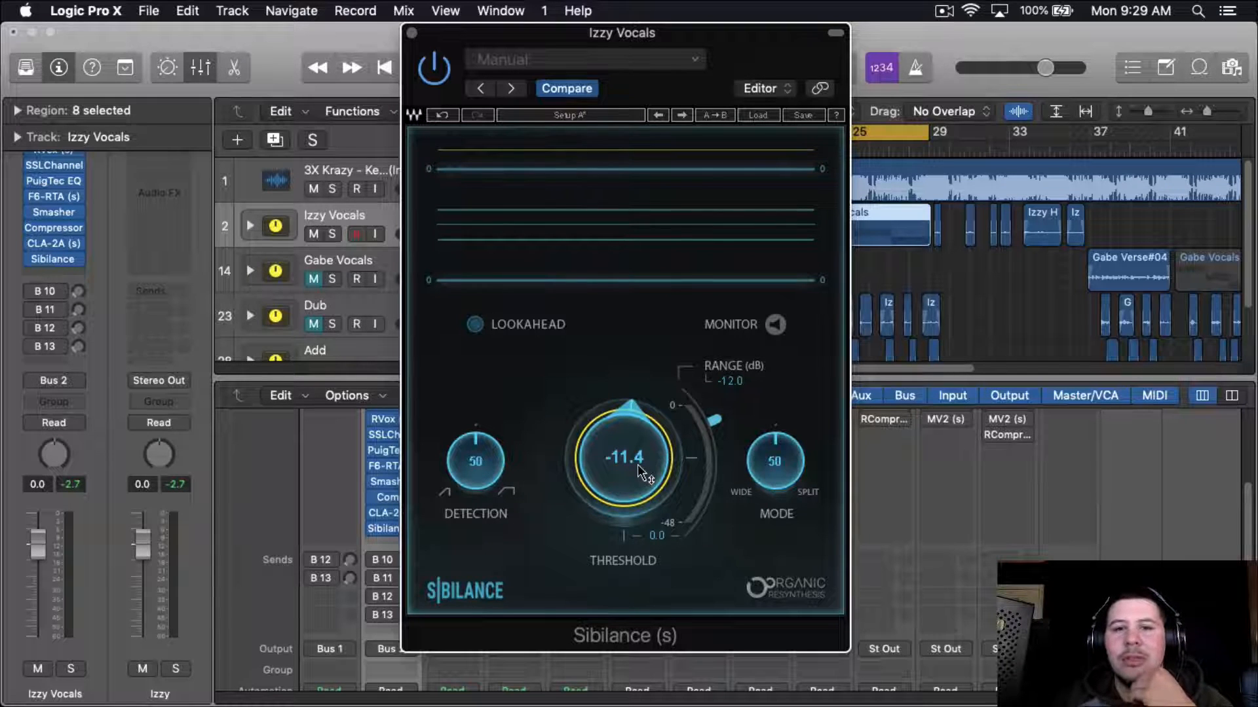
pyautogui.scroll(1, 638, 465)
pyautogui.scroll(6, 475, 461)
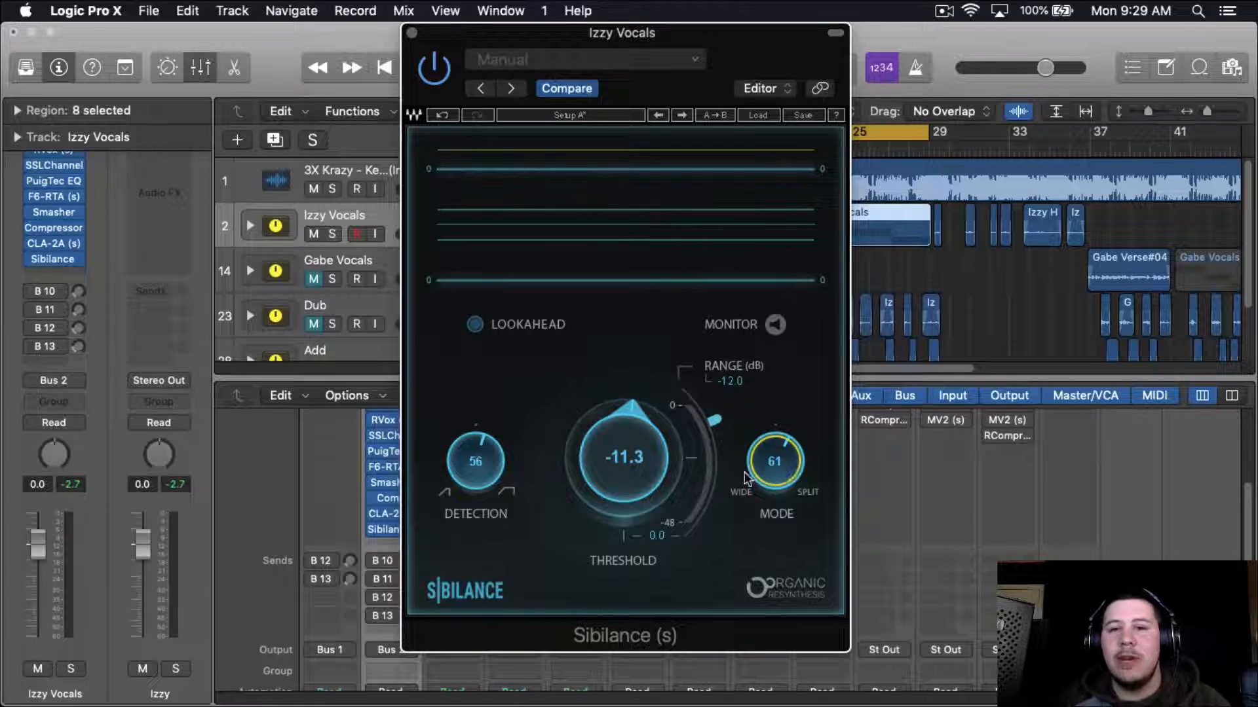
pyautogui.scroll(-8, 714, 489)
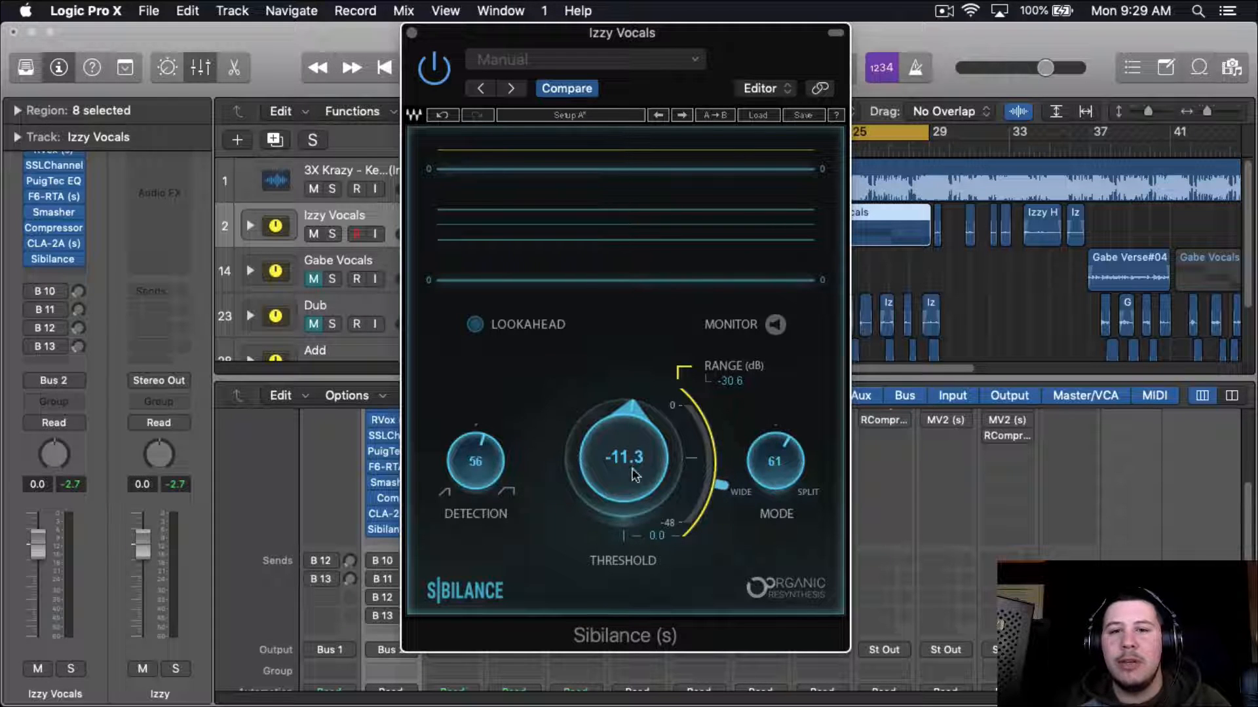
pyautogui.scroll(-2, 641, 494)
pyautogui.click(476, 325)
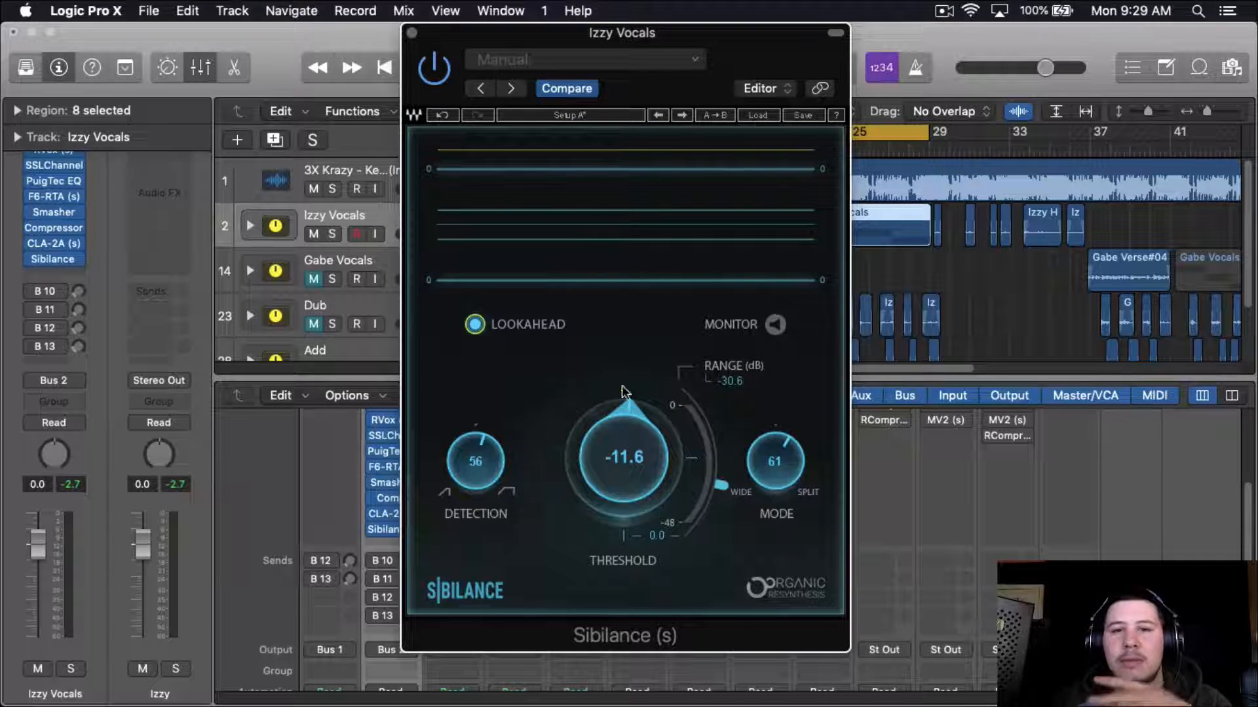
# Step: Fine-tune Sibilance's threshold to -10.5 during playback
pyautogui.press('space')
pyautogui.scroll(-3, 626, 460)
pyautogui.scroll(10, 626, 460)
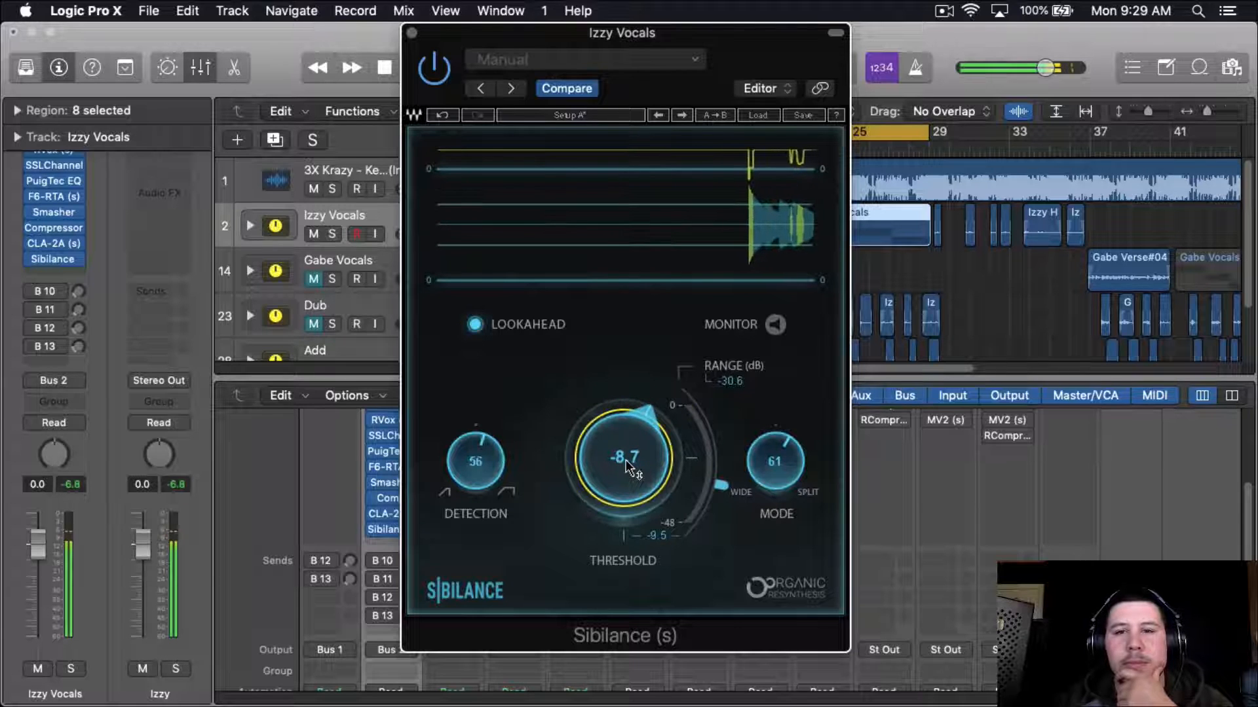
pyautogui.scroll(-5, 626, 460)
pyautogui.scroll(-1, 627, 459)
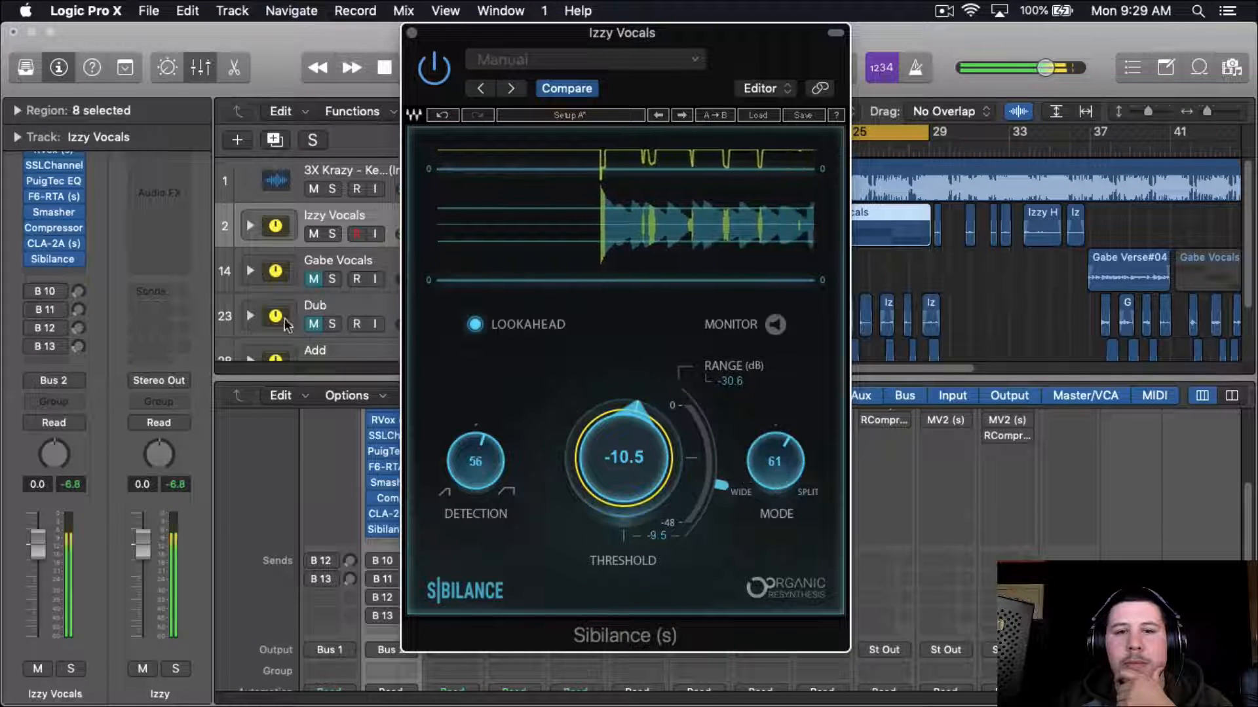
# Step: Audition the detected sibilance with the lead vocal soloed, and close the plug-in and clear the solo
pyautogui.click(332, 233)
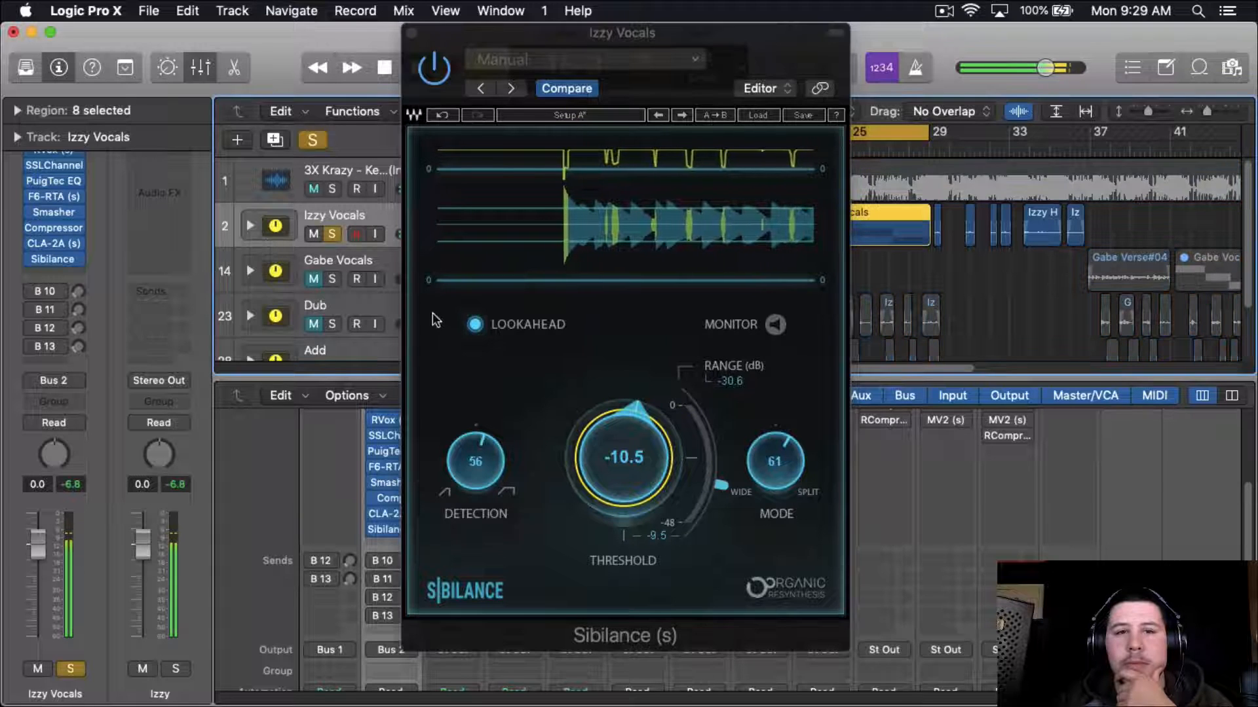
pyautogui.click(762, 320)
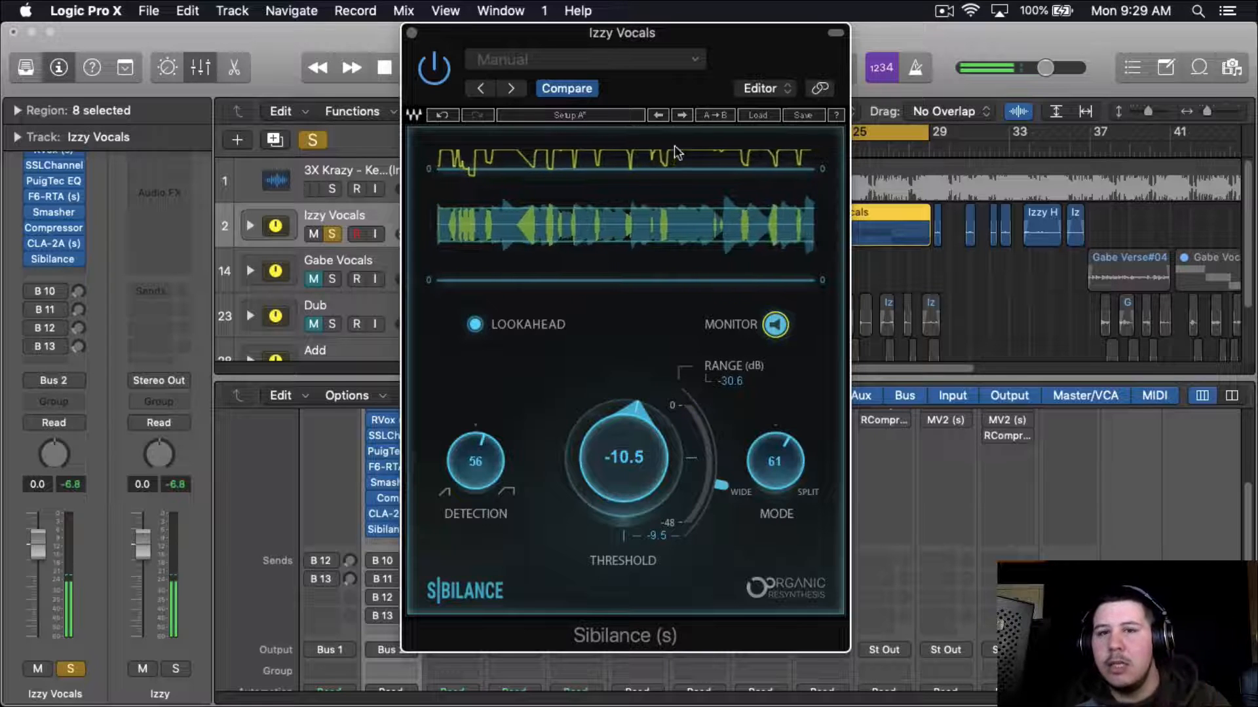
pyautogui.press('space')
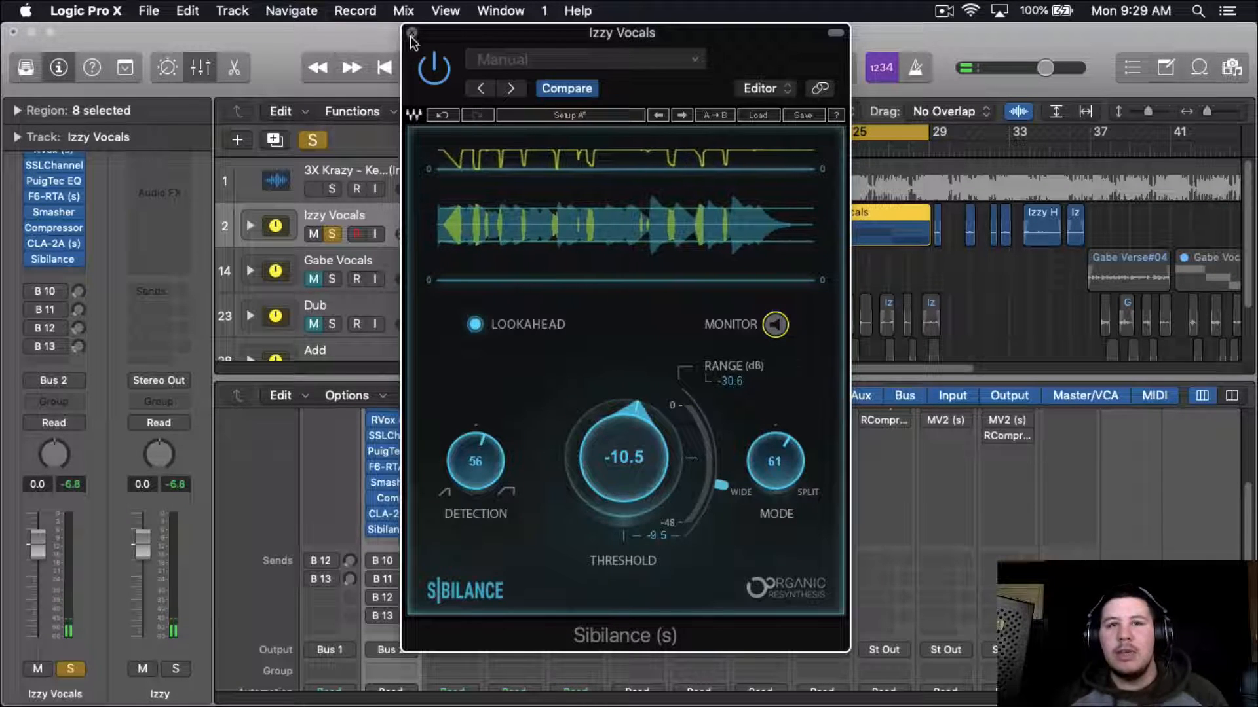
pyautogui.click(412, 32)
pyautogui.click(312, 140)
pyautogui.moveTo(411, 517)
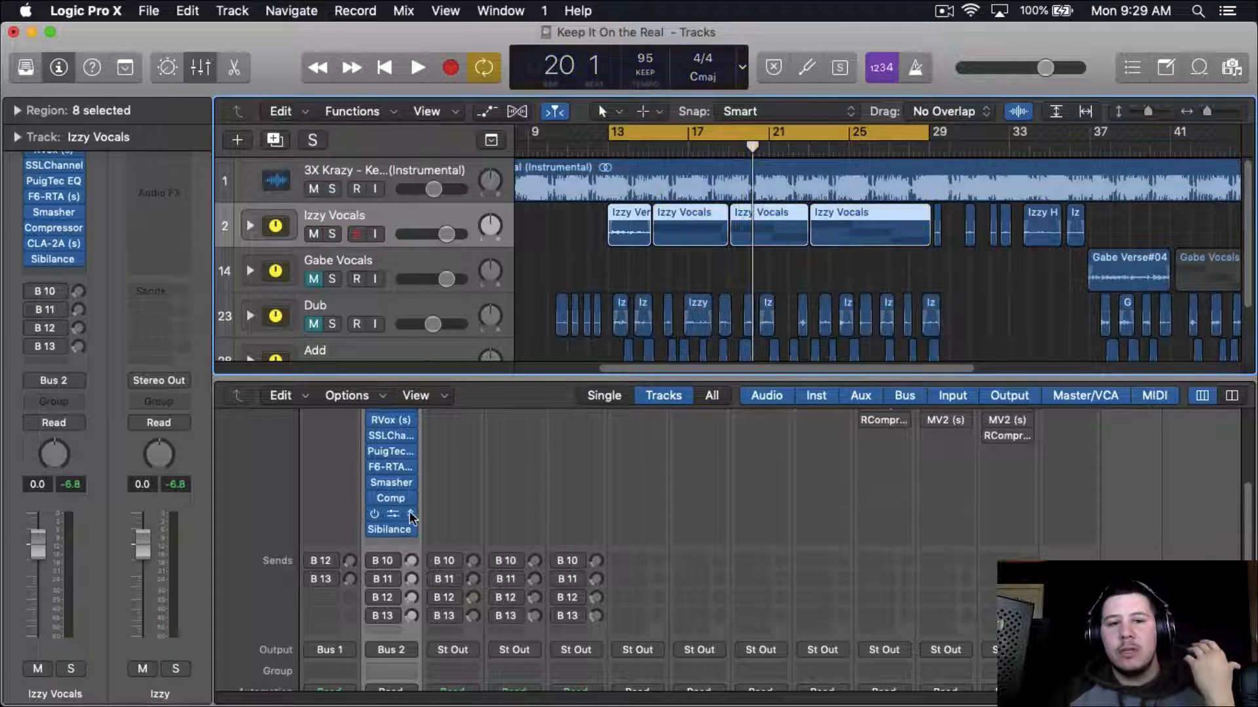
pyautogui.scroll(3, 412, 517)
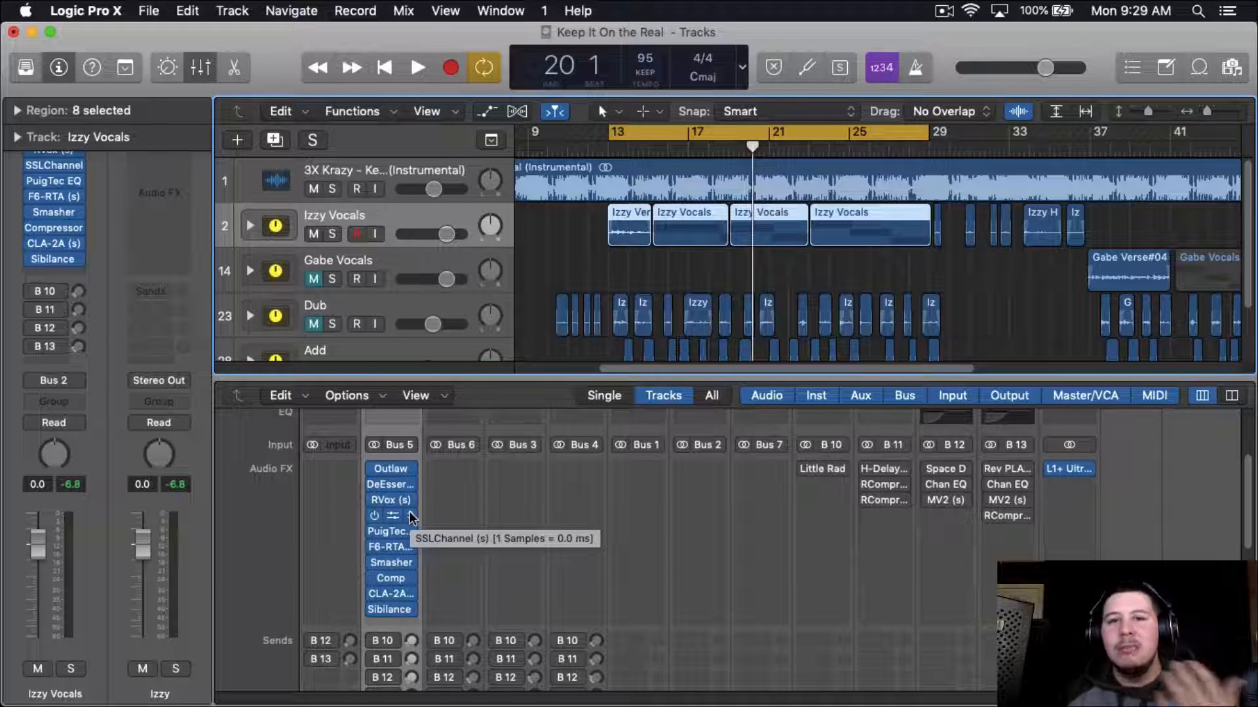
pyautogui.scroll(-3, 374, 354)
pyautogui.scroll(-1, 395, 485)
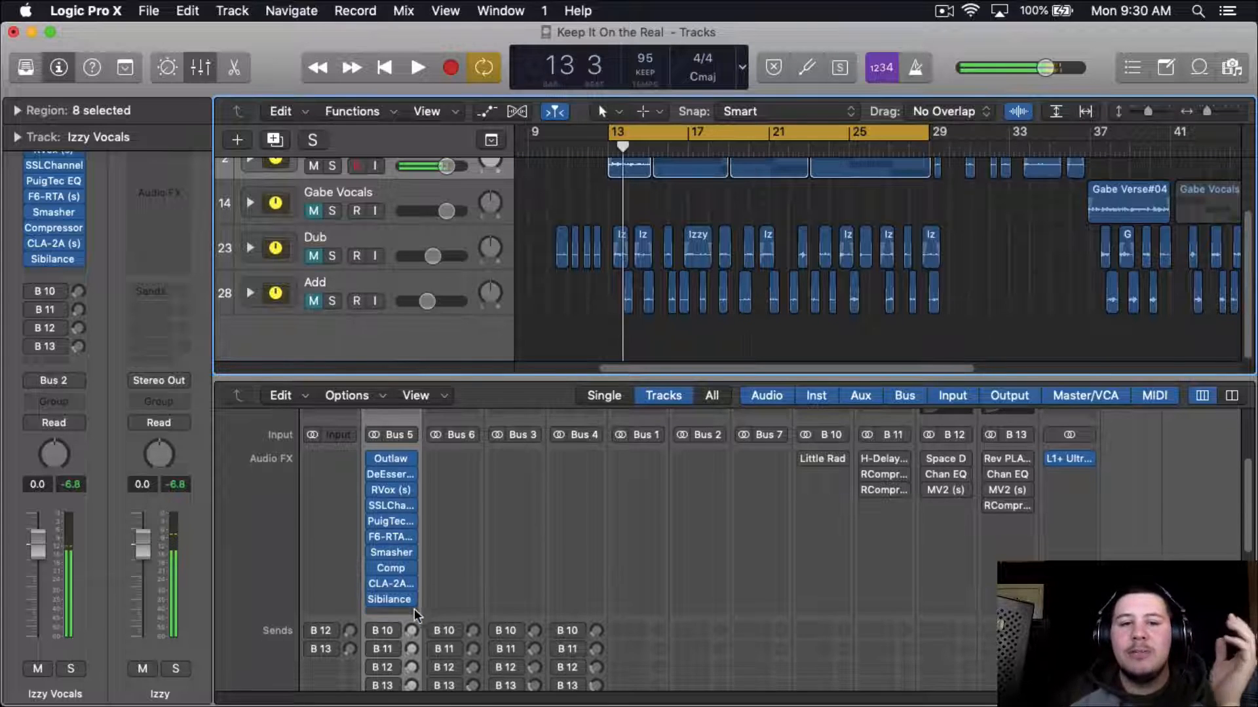
pyautogui.click(413, 610)
pyautogui.moveTo(440, 695)
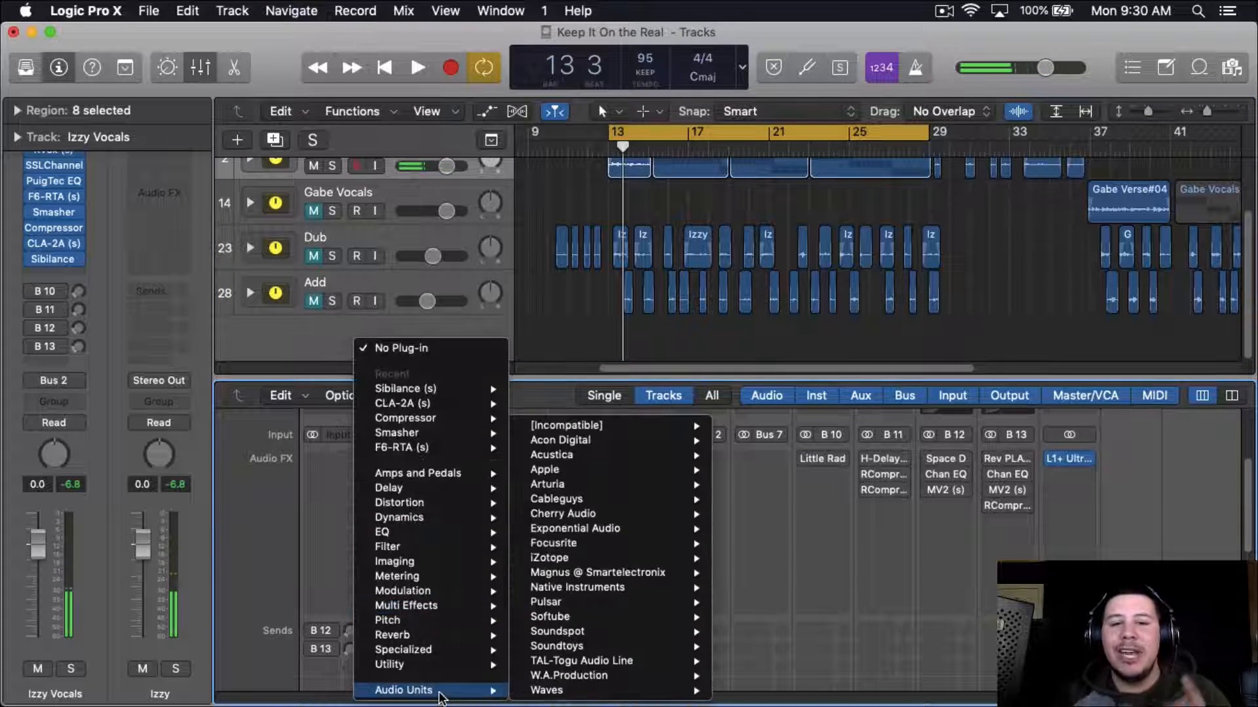
pyautogui.click(985, 317)
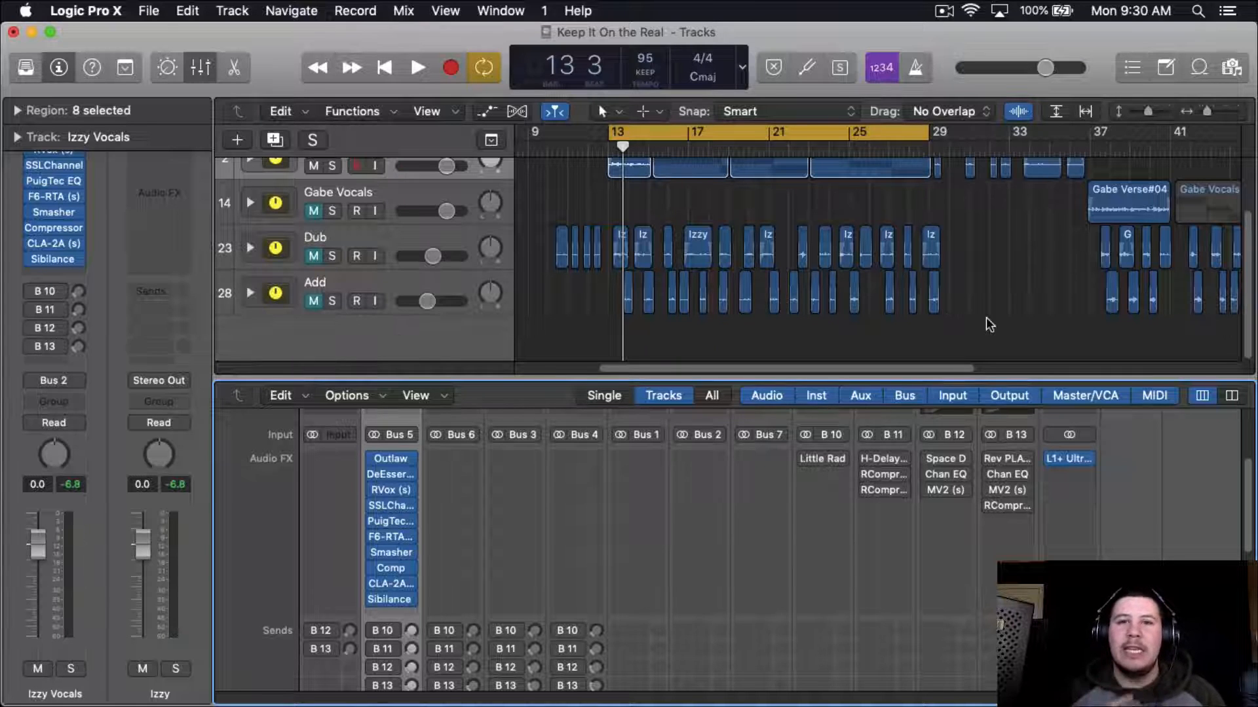
# Step: Turn on all the bypassed effects on the B 10, B 11, B 12 and B 13 return channels
pyautogui.click(808, 459)
pyautogui.moveTo(867, 457); pyautogui.dragTo(870, 490)
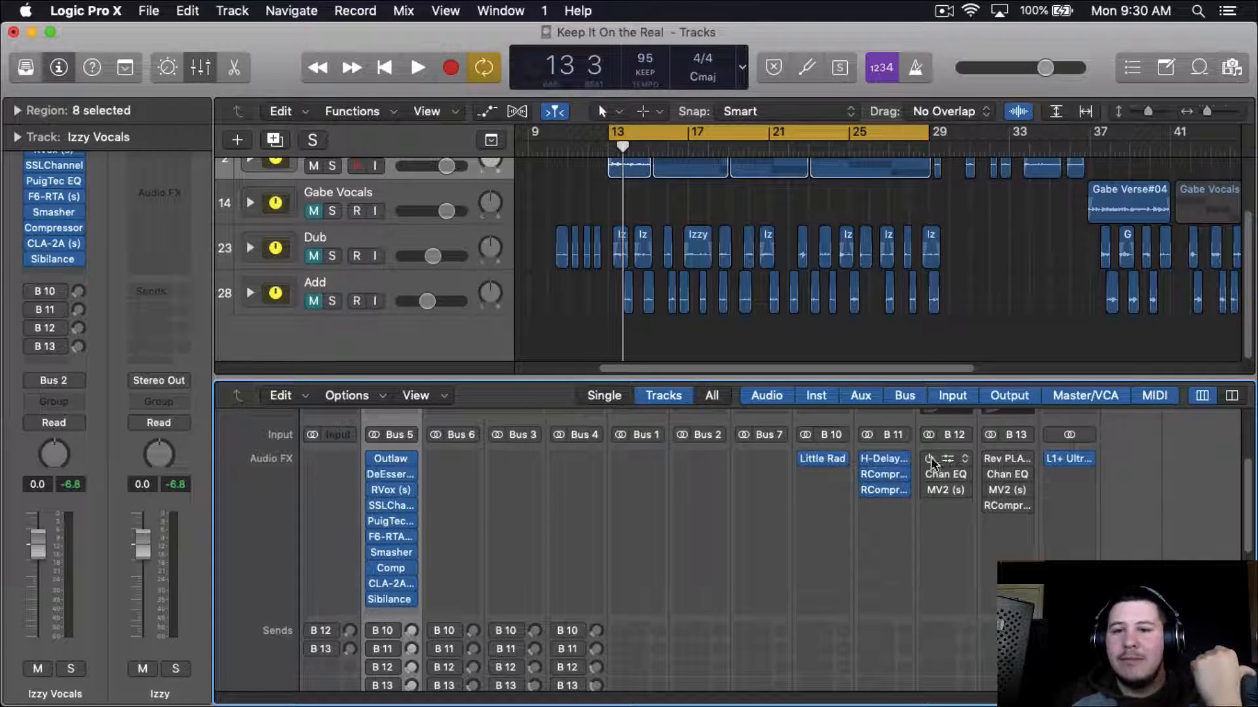
pyautogui.moveTo(930, 458); pyautogui.dragTo(932, 491)
pyautogui.moveTo(991, 458); pyautogui.dragTo(992, 506)
# Step: Turn on sends B 10 to B 13 on the lead vocal stack
pyautogui.scroll(-3, 745, 494)
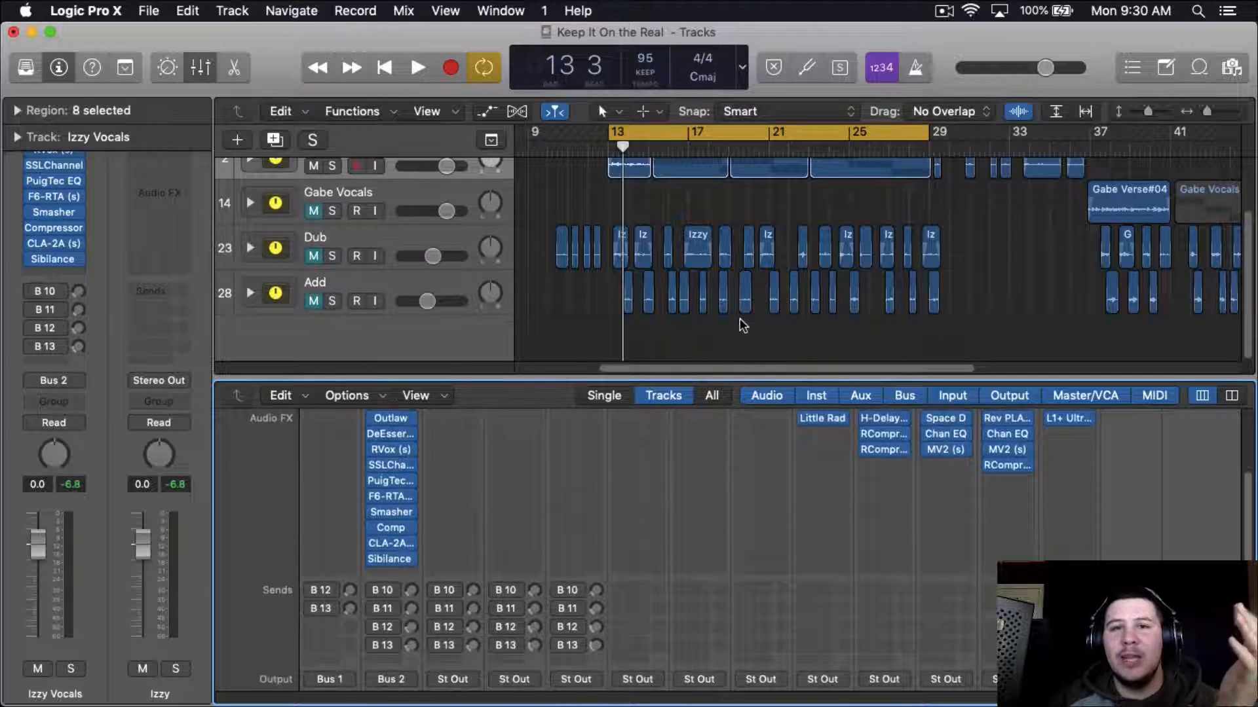
pyautogui.scroll(2, 742, 325)
pyautogui.scroll(3, 764, 444)
pyautogui.scroll(-5, 532, 540)
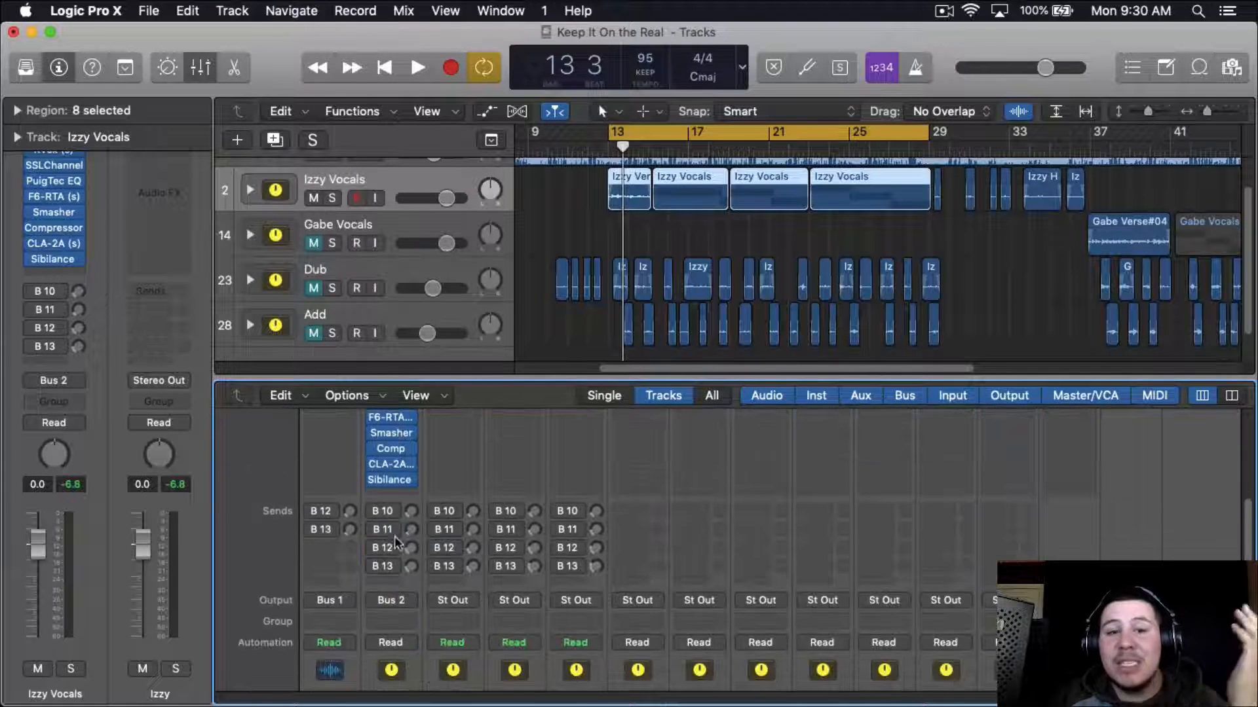
pyautogui.moveTo(372, 511); pyautogui.dragTo(364, 595)
# Step: Examine the heat and mix settings of Little Radiator on the B 10 return channel
pyautogui.scroll(3, 767, 518)
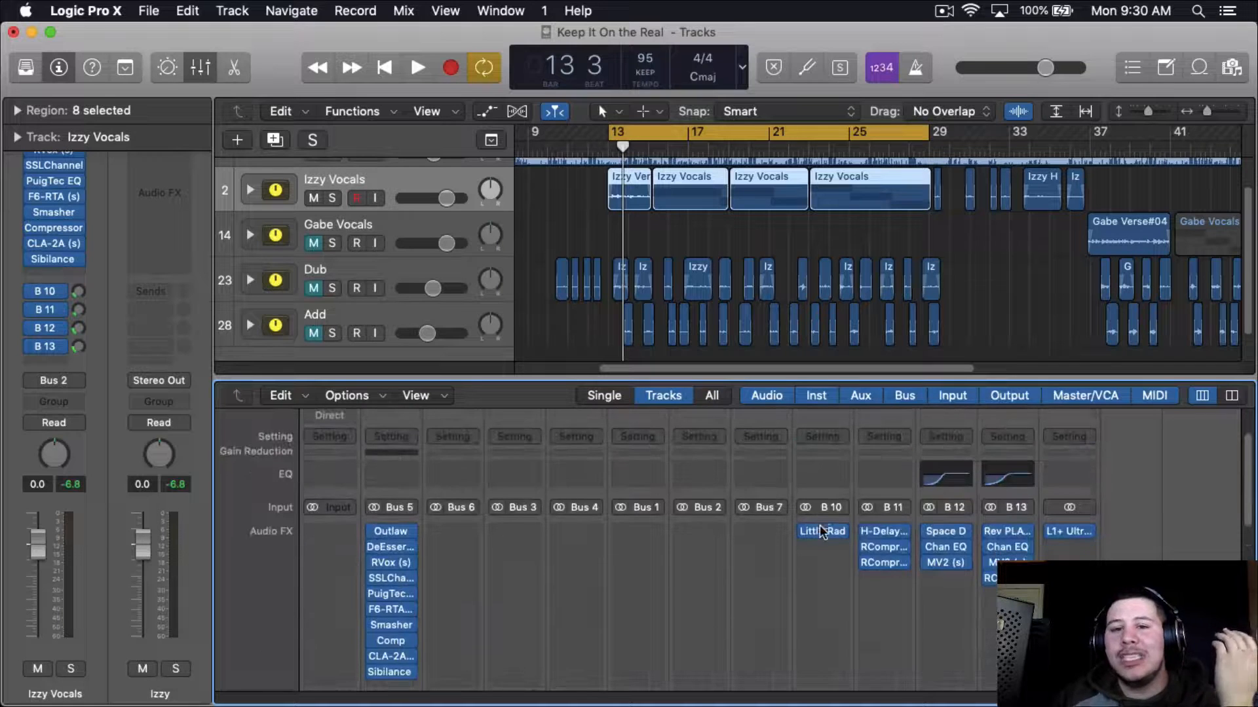
pyautogui.moveTo(823, 532)
pyautogui.mouseDown()
pyautogui.moveTo(461, 547)
pyautogui.moveTo(389, 528)
pyautogui.moveTo(816, 530)
pyautogui.mouseUp()
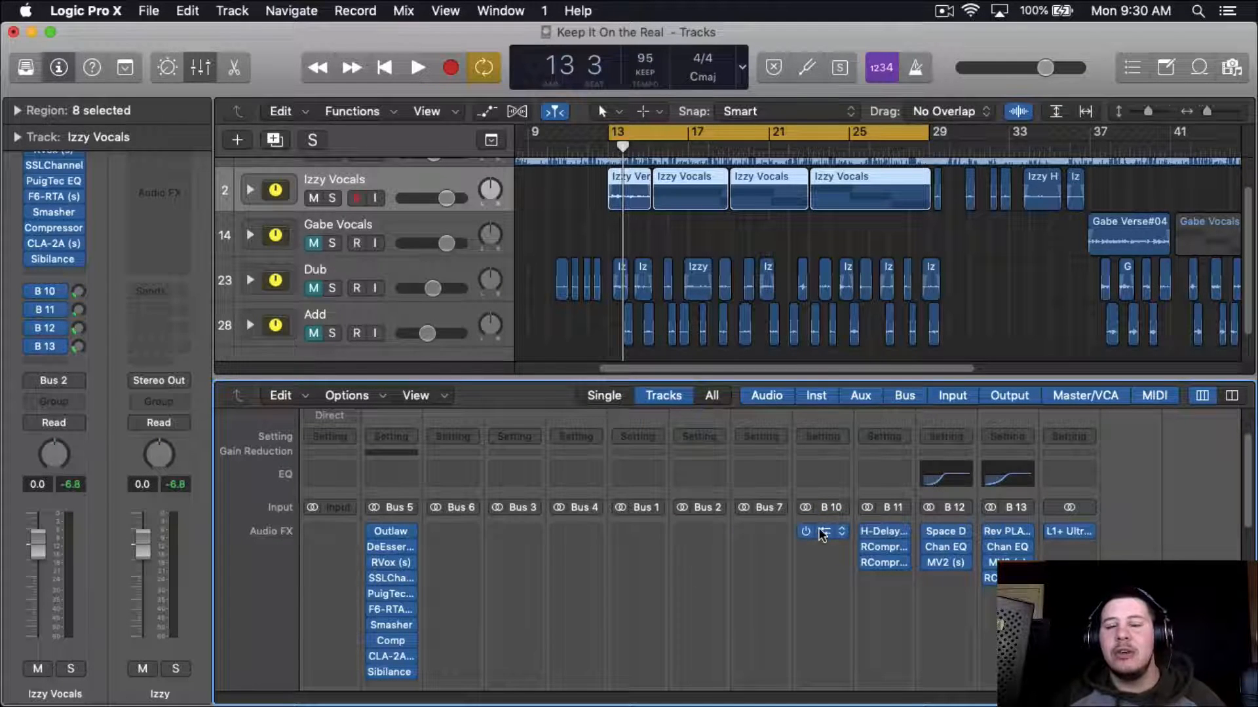
pyautogui.click(819, 528)
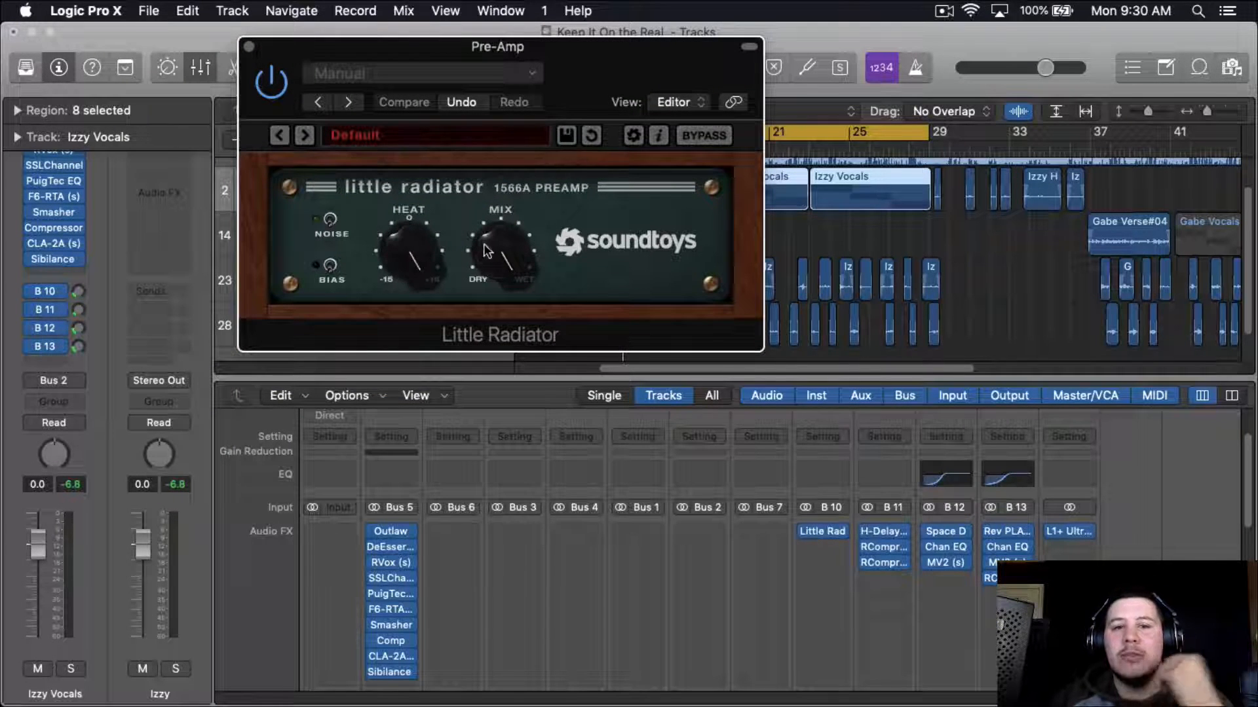
pyautogui.moveTo(635, 91); pyautogui.dragTo(756, 127)
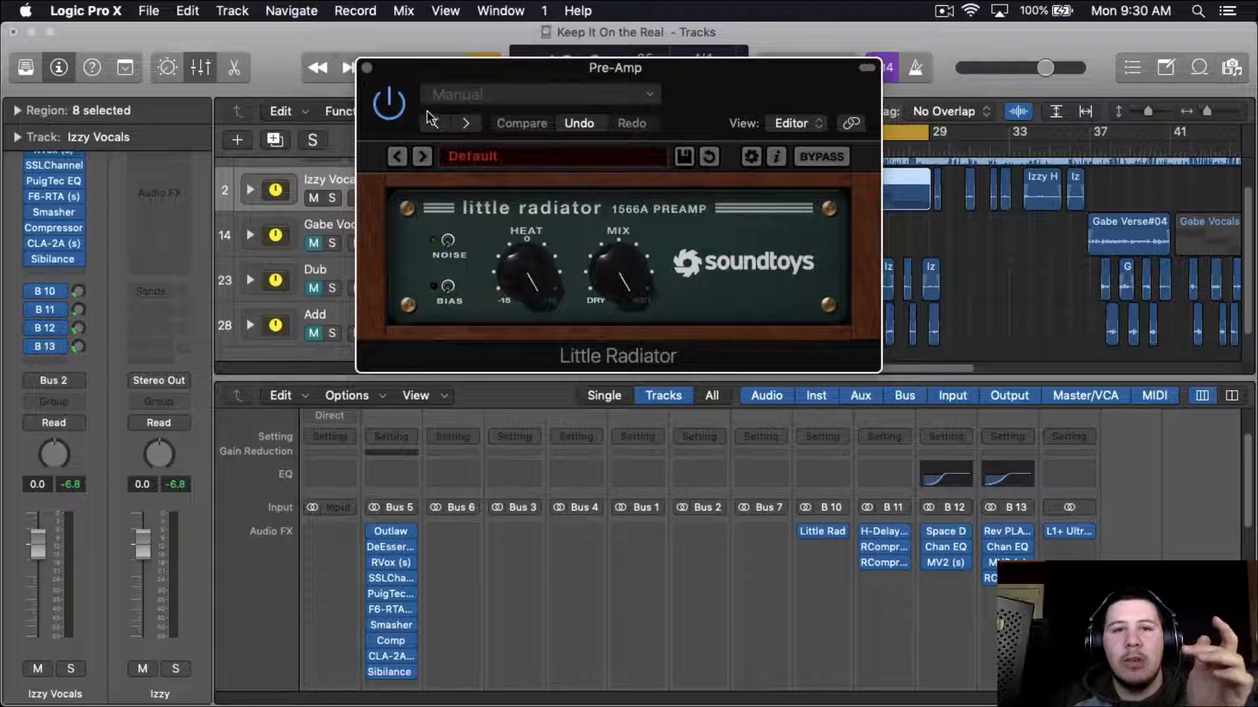
pyautogui.click(367, 68)
# Step: Bypass sends B 11 to B 13 on the lead vocal stack and audition the B 10 send level during playback
pyautogui.scroll(-5, 525, 528)
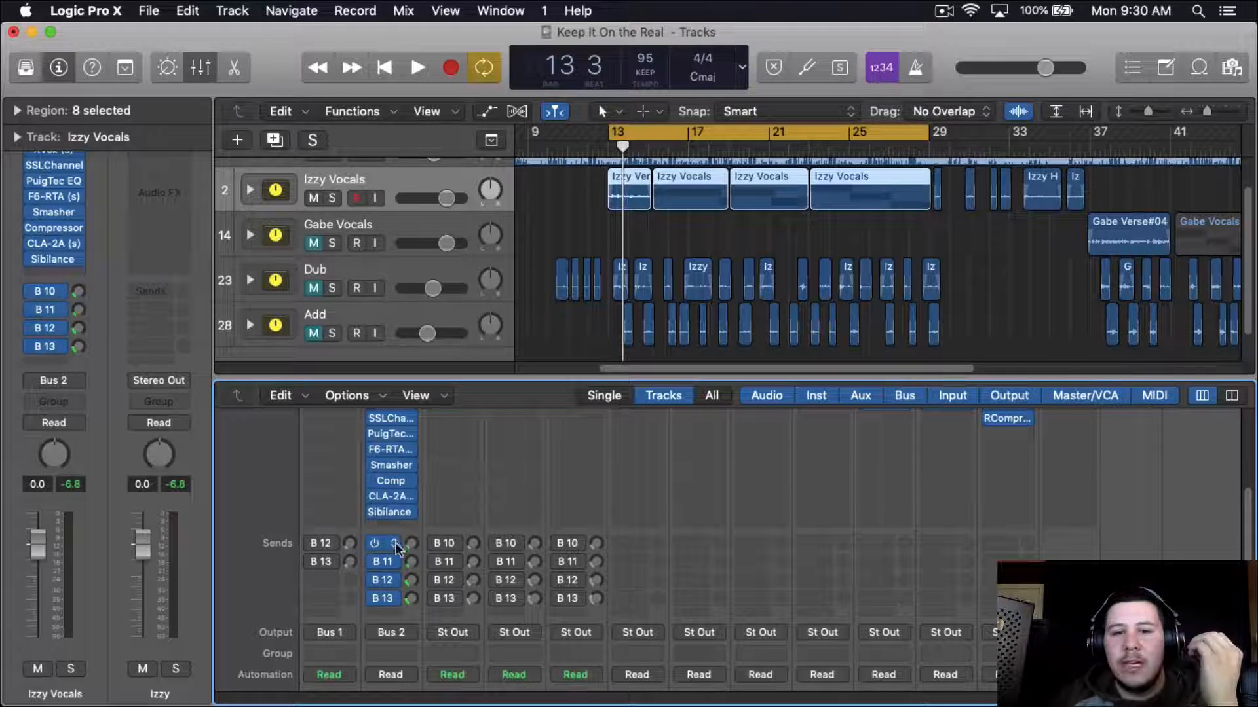
pyautogui.moveTo(412, 543); pyautogui.dragTo(420, 588)
pyautogui.press('space')
pyautogui.moveTo(412, 544); pyautogui.dragTo(430, 489)
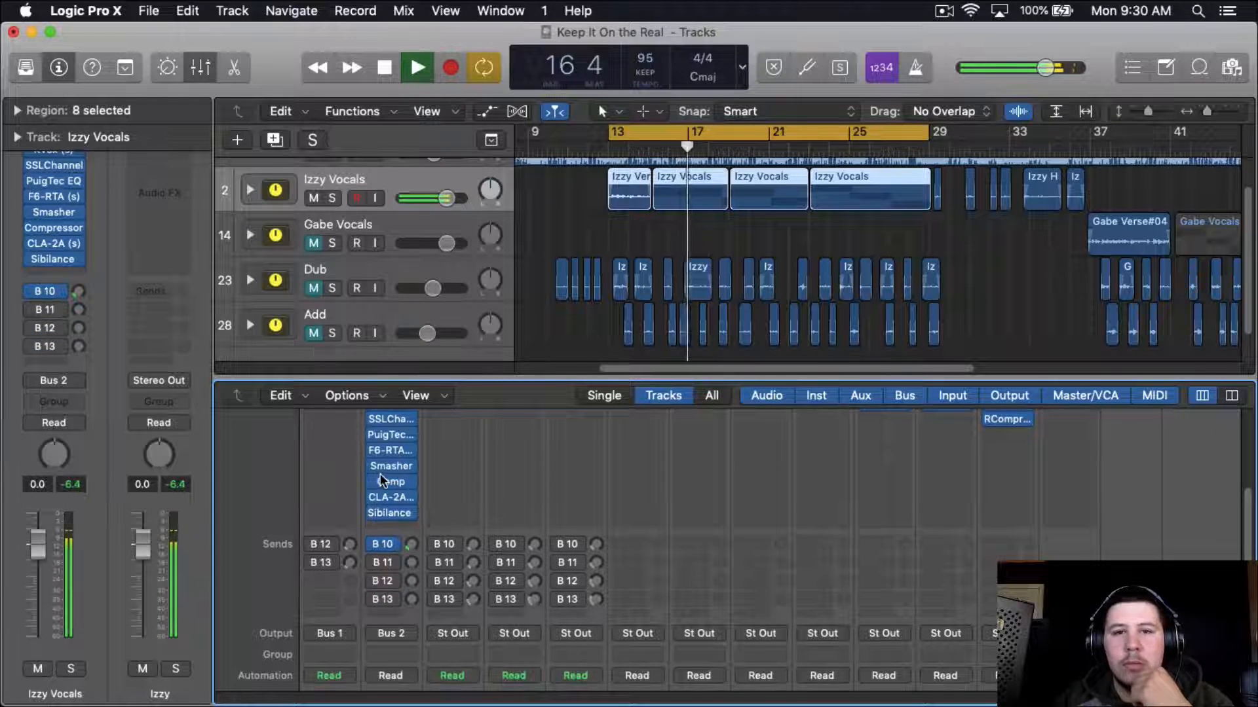
pyautogui.moveTo(376, 563)
pyautogui.scroll(3, 788, 540)
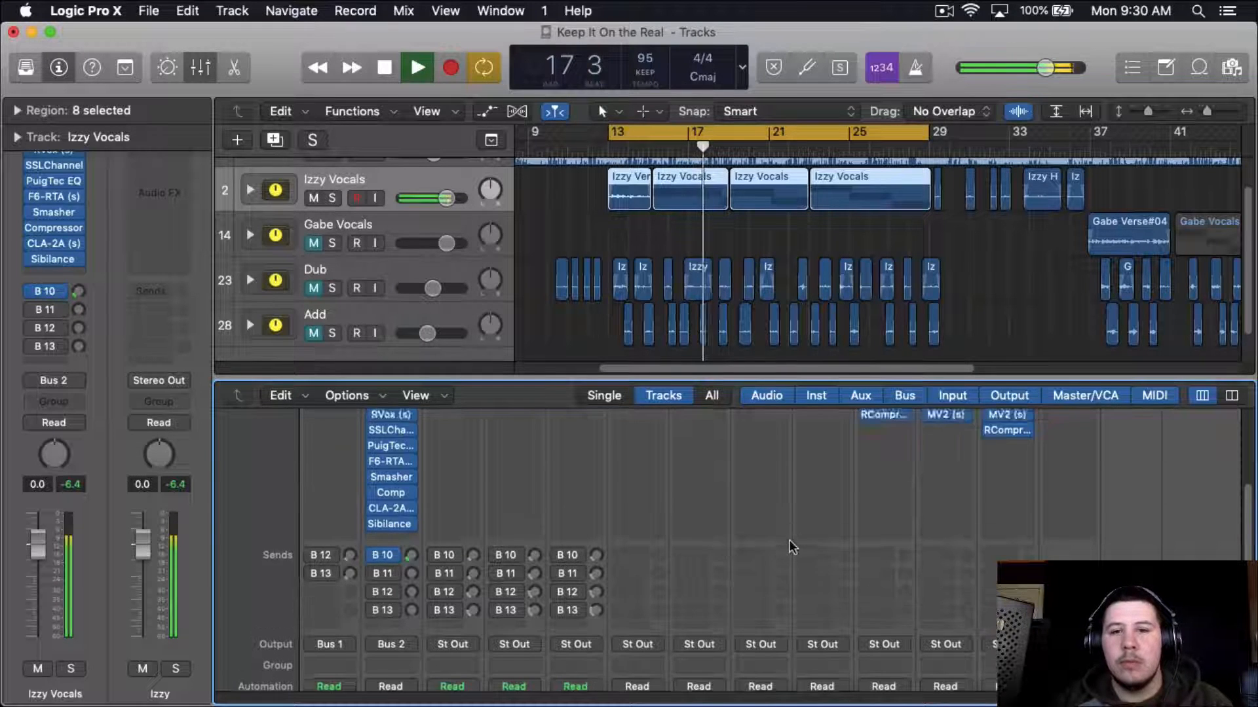
# Step: Examine the H-Delay and the sidechained RCompressor settings on the B 11 delay return channel
pyautogui.click(883, 518)
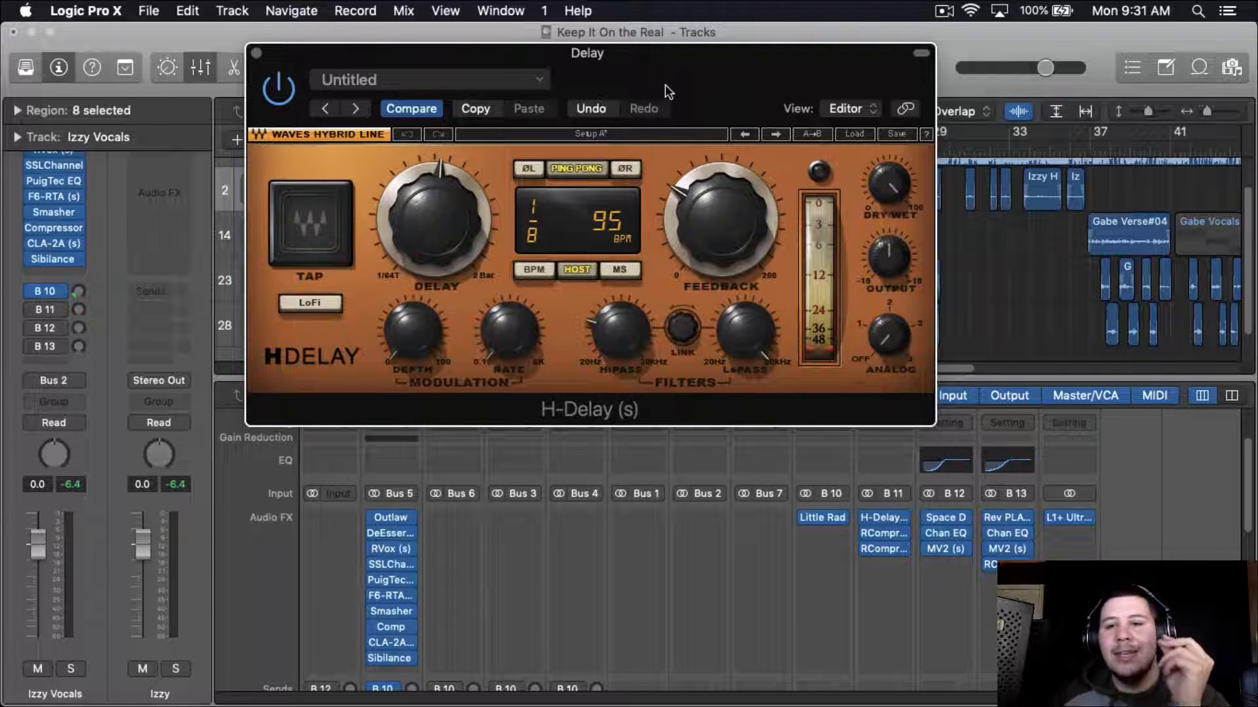
pyautogui.click(883, 533)
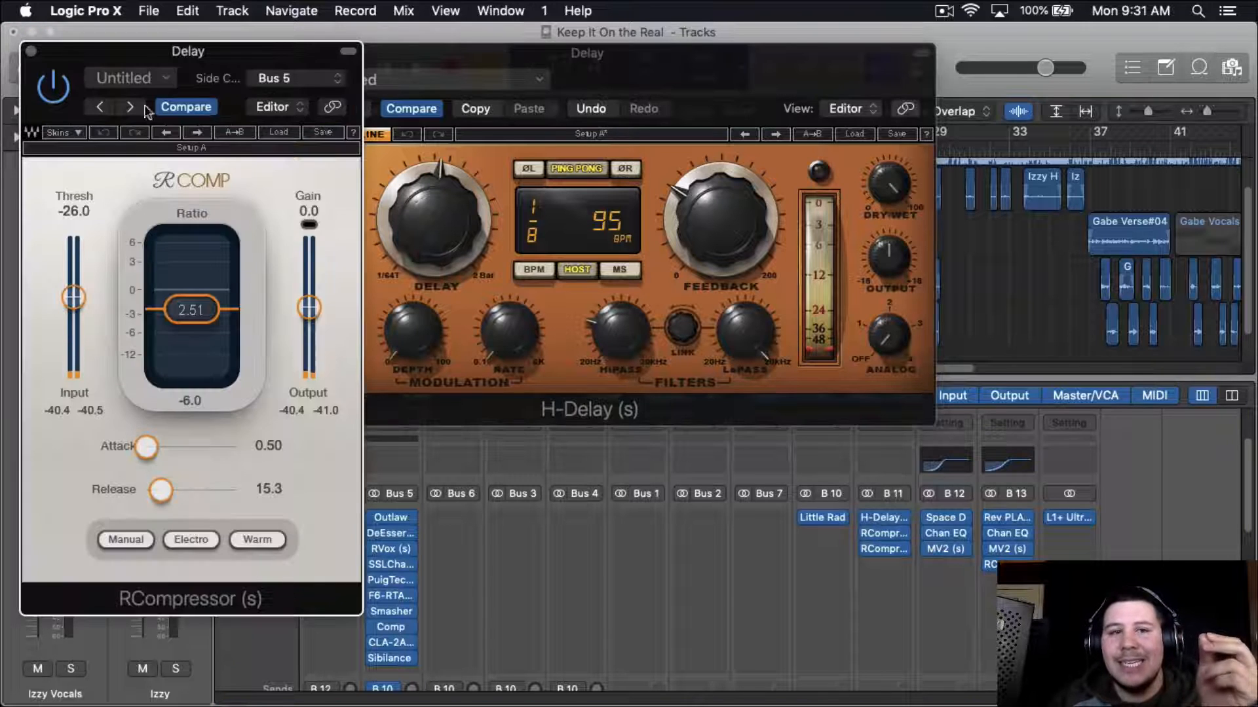
pyautogui.click(31, 51)
pyautogui.moveTo(639, 76); pyautogui.dragTo(662, 79)
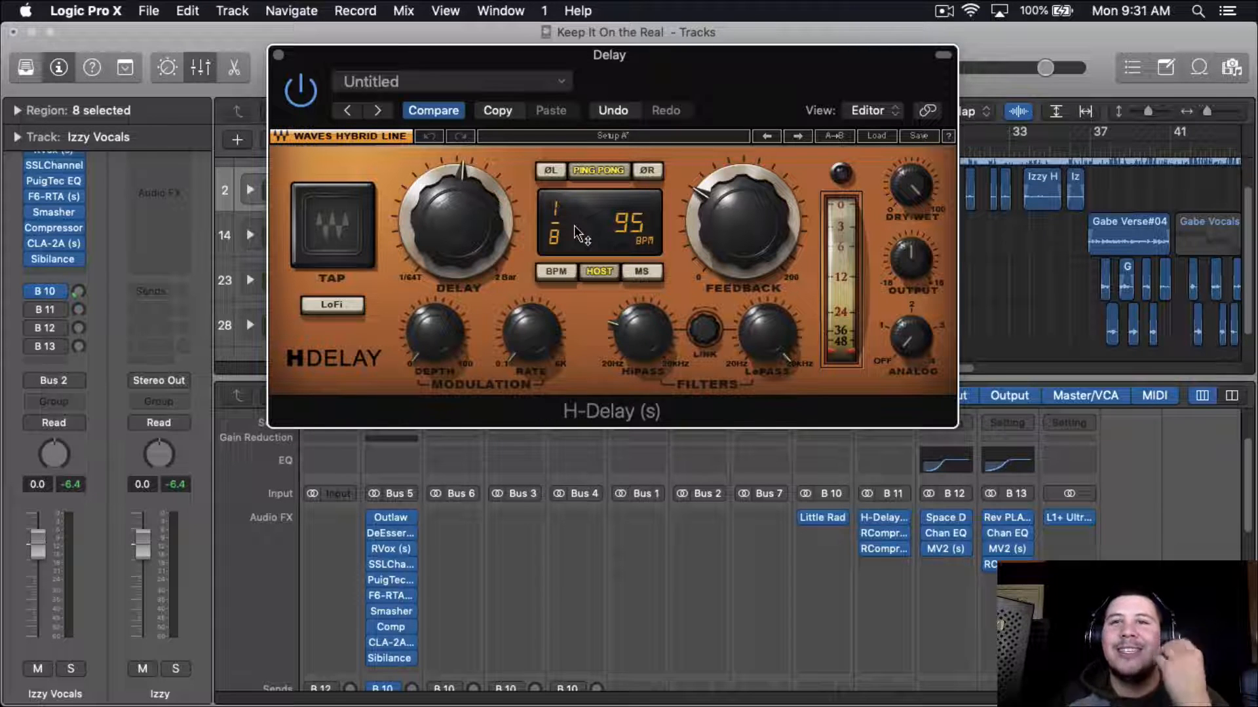
pyautogui.moveTo(642, 92); pyautogui.dragTo(675, 68)
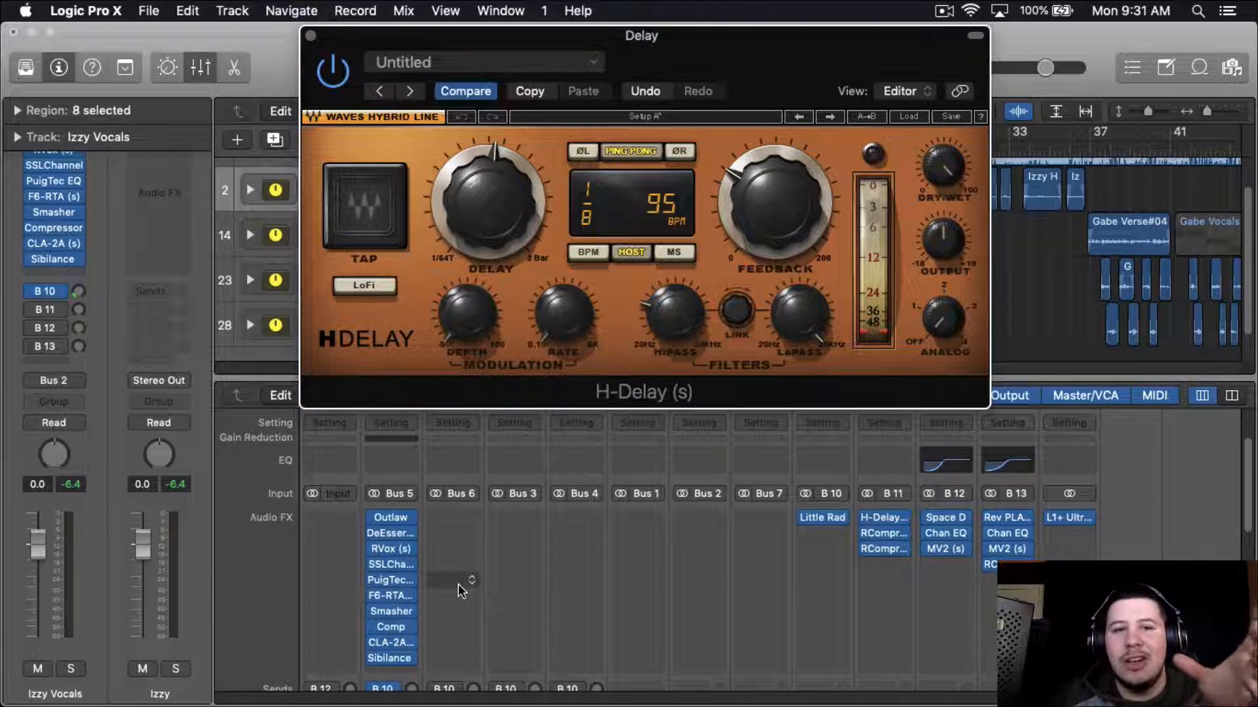
# Step: Turn on send B 11 on the lead vocal stack and raise its level slightly while auditioning the delay during playback
pyautogui.scroll(-3, 458, 583)
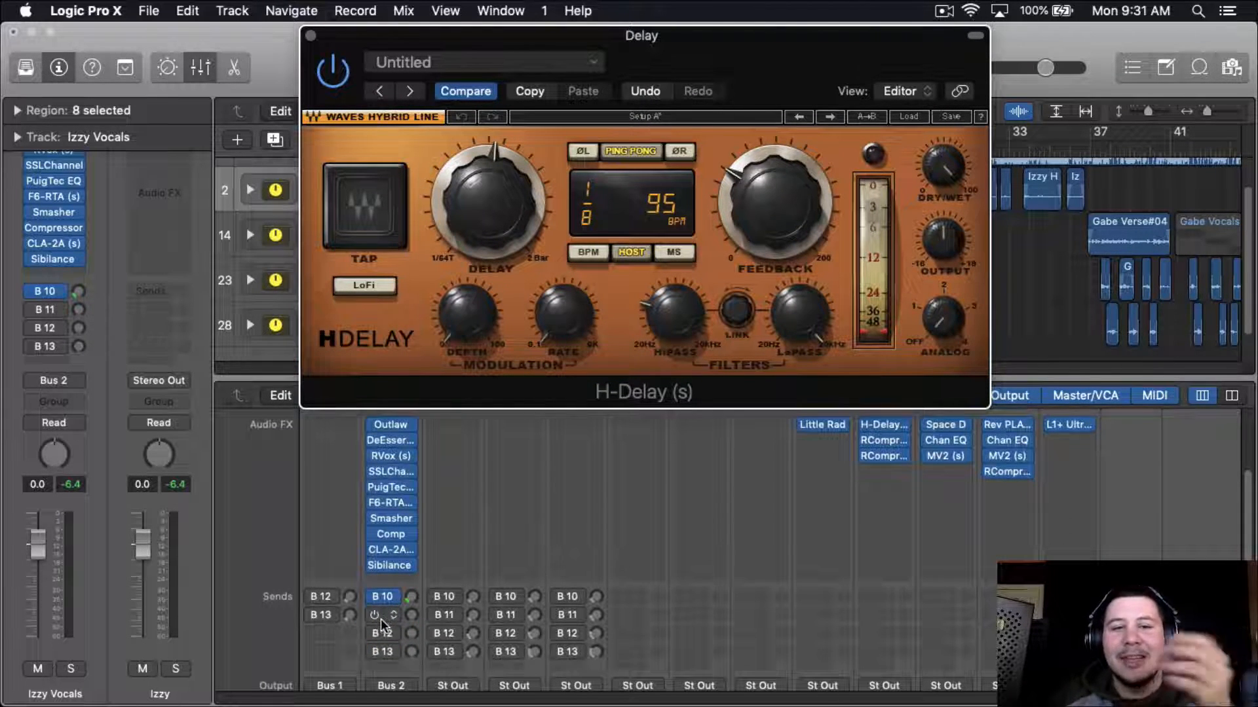
pyautogui.click(383, 616)
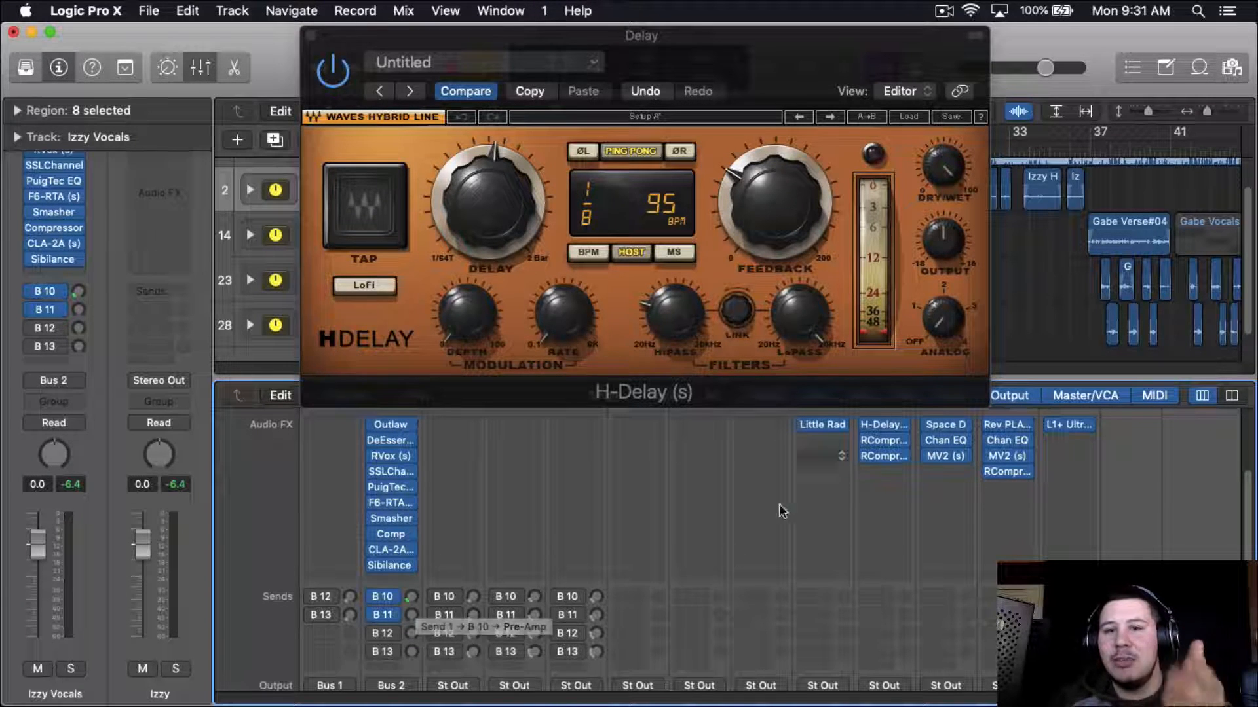
pyautogui.moveTo(411, 615)
pyautogui.mouseDown()
pyautogui.moveTo(422, 525)
pyautogui.moveTo(414, 604)
pyautogui.mouseUp()
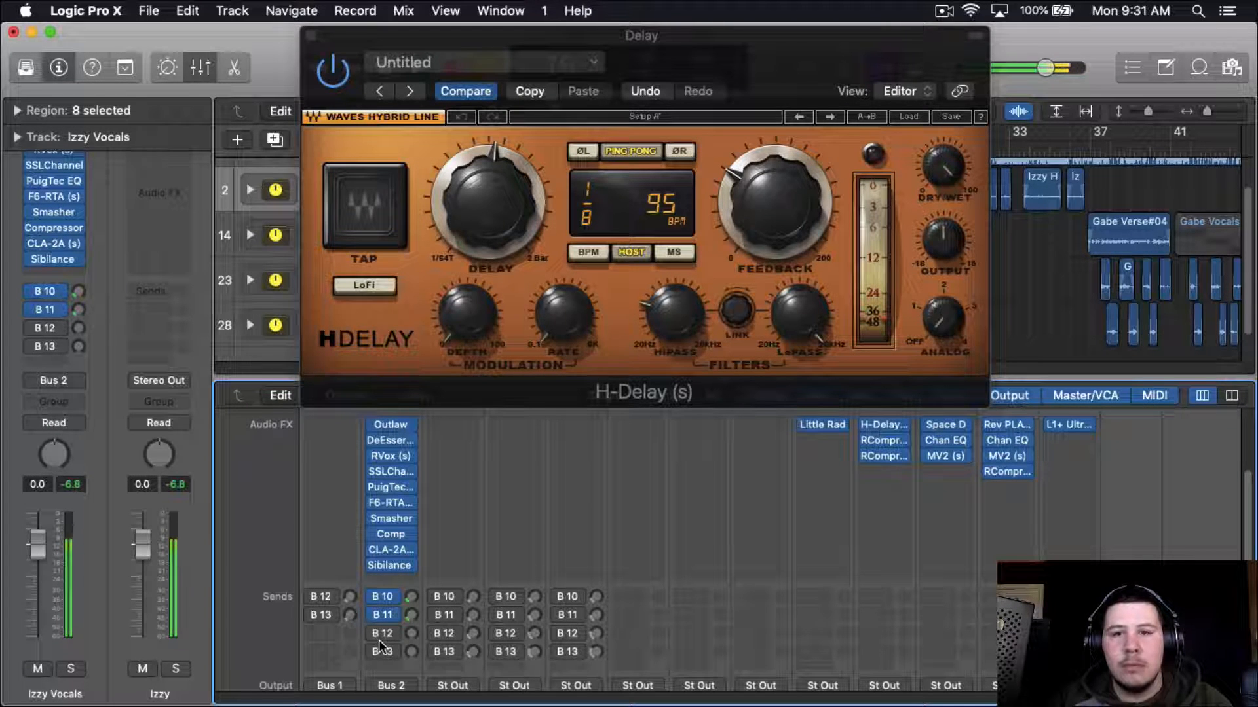
pyautogui.press('space')
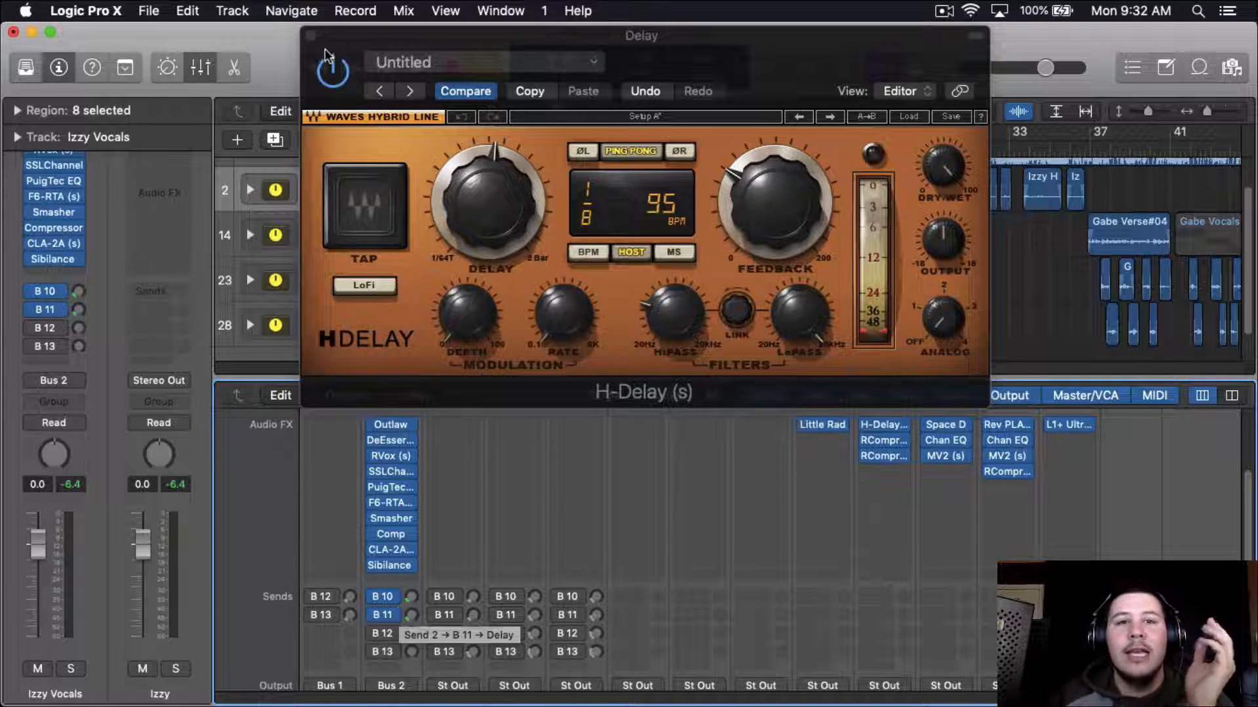
pyautogui.click(311, 35)
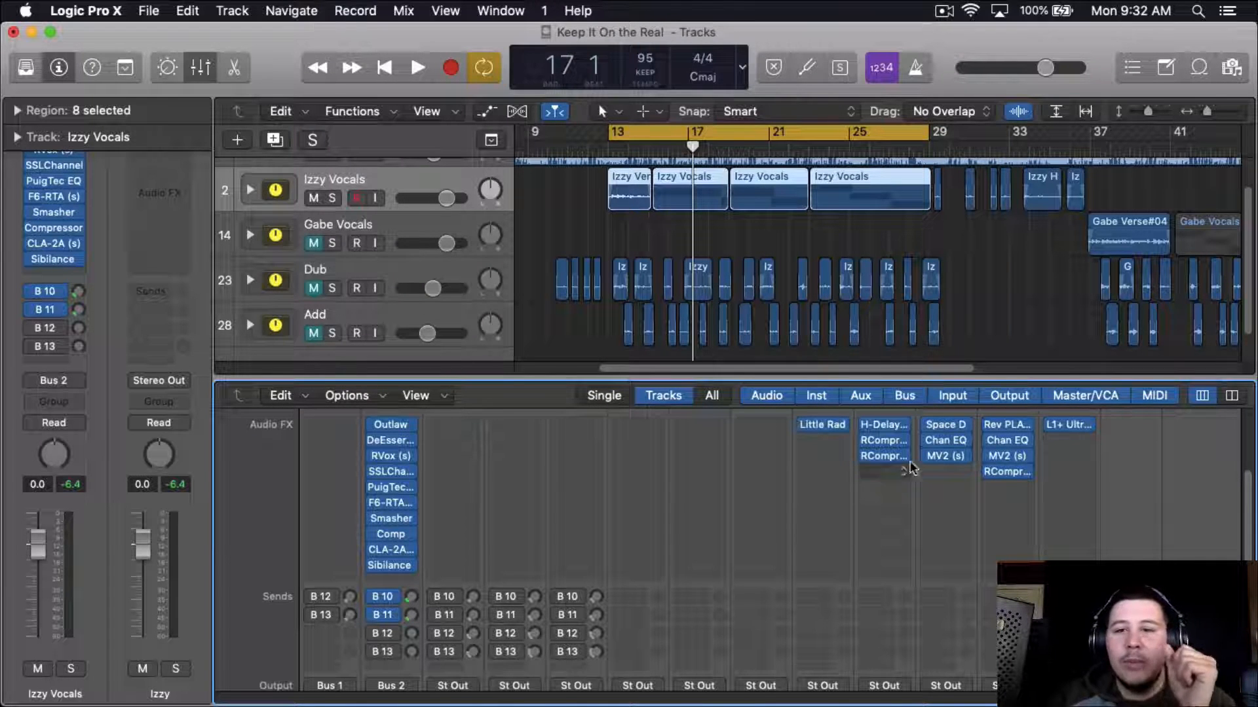
# Step: Examine the Space Designer preset and reverb settings on the B 12 return channel
pyautogui.click(949, 425)
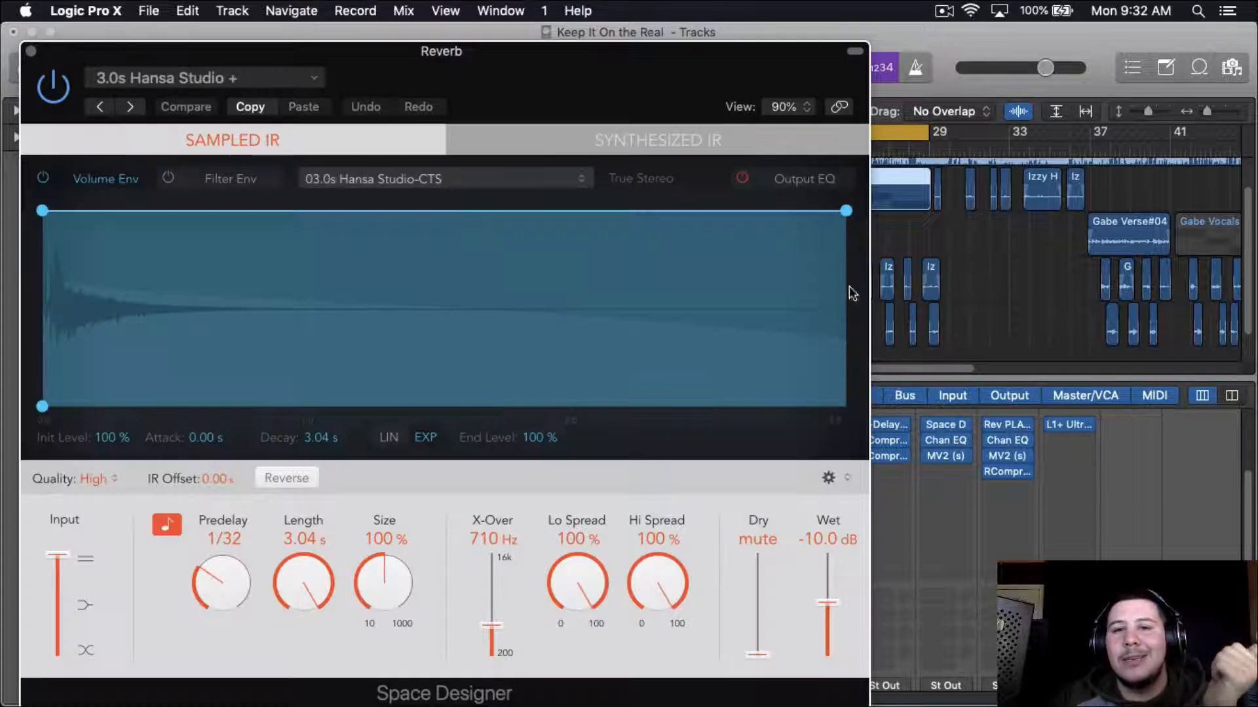
pyautogui.moveTo(595, 47); pyautogui.dragTo(791, 4)
pyautogui.click(510, 65)
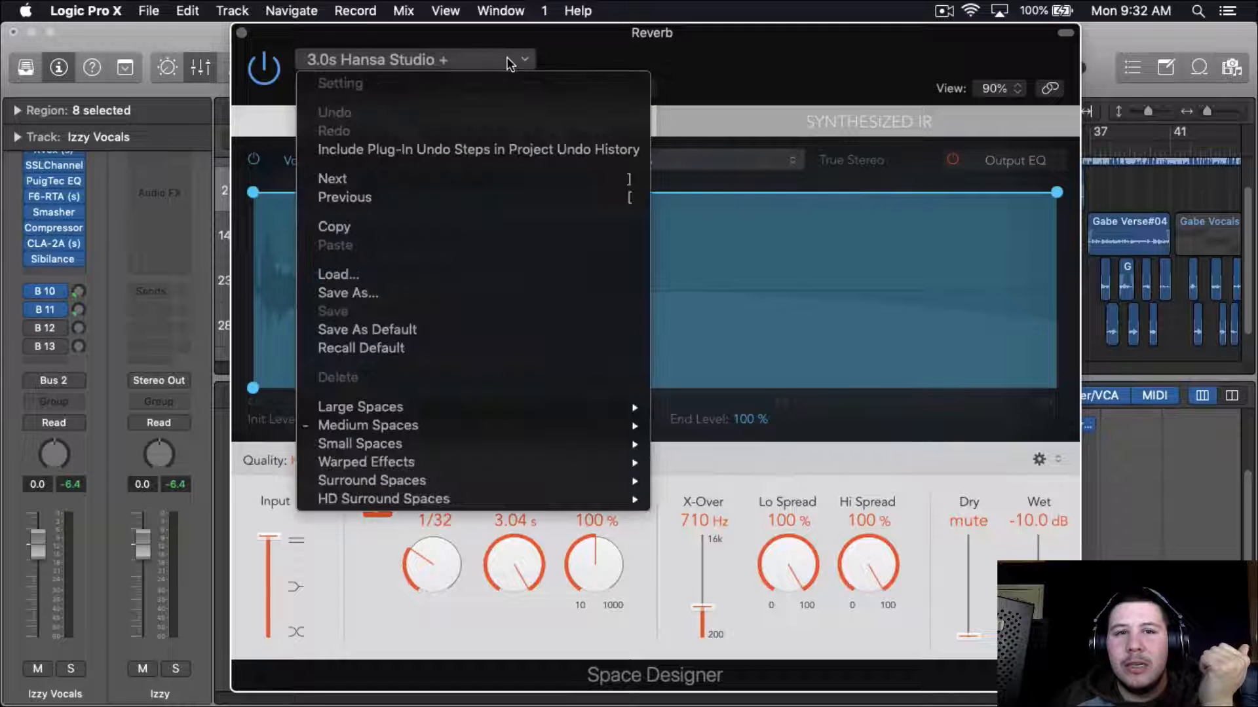
pyautogui.click(510, 65)
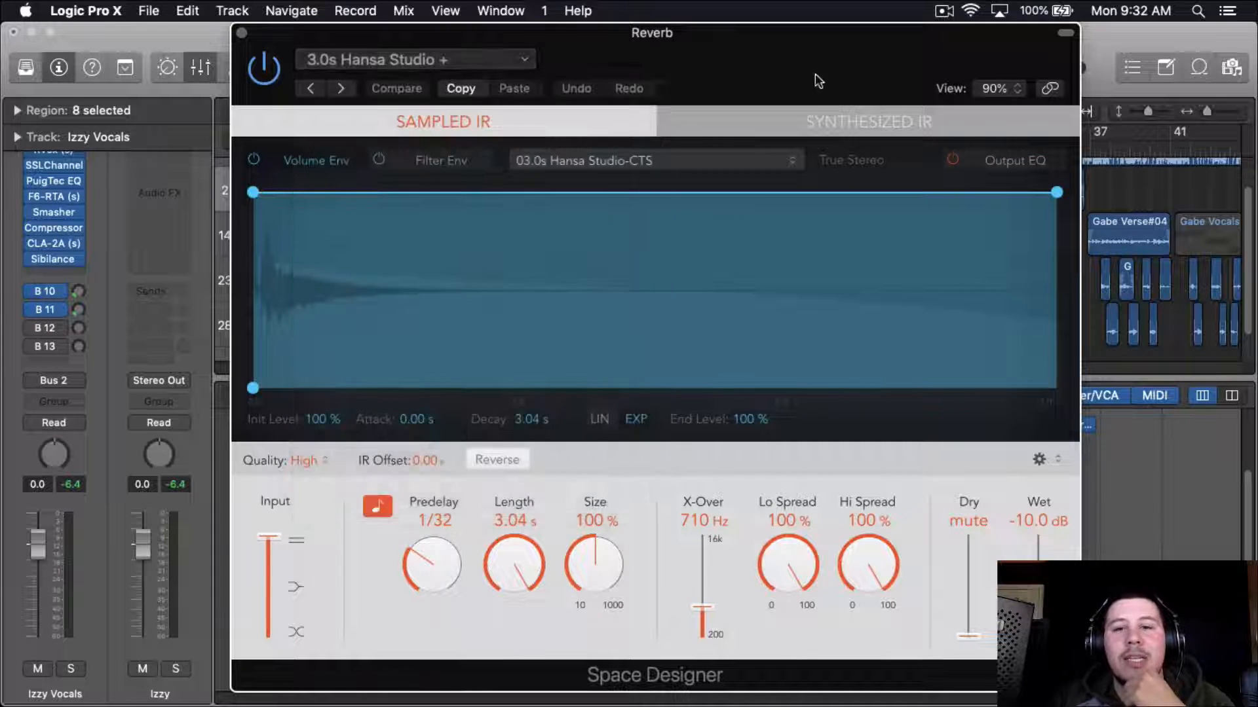
pyautogui.click(240, 33)
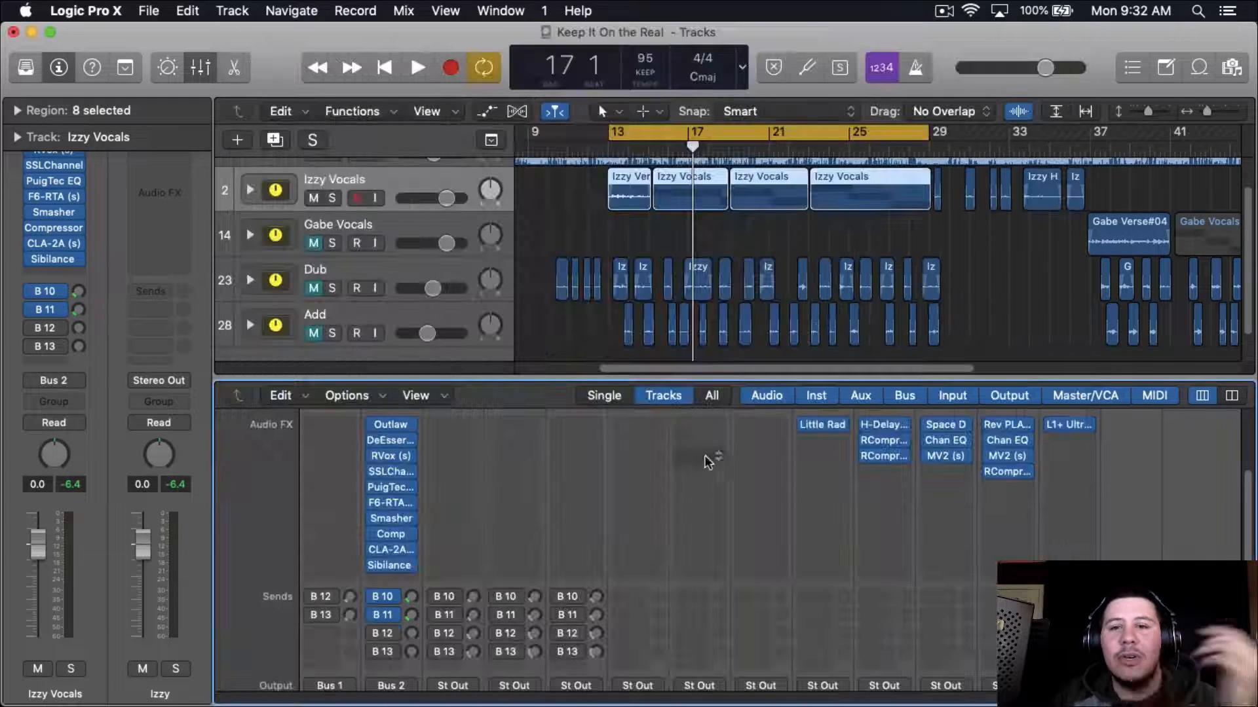
# Step: Turn on send B 12 on the lead vocal stack and set it to -14.1 dB while auditioning the reverb
pyautogui.moveTo(412, 633); pyautogui.dragTo(423, 548)
pyautogui.press('space')
pyautogui.press('space')
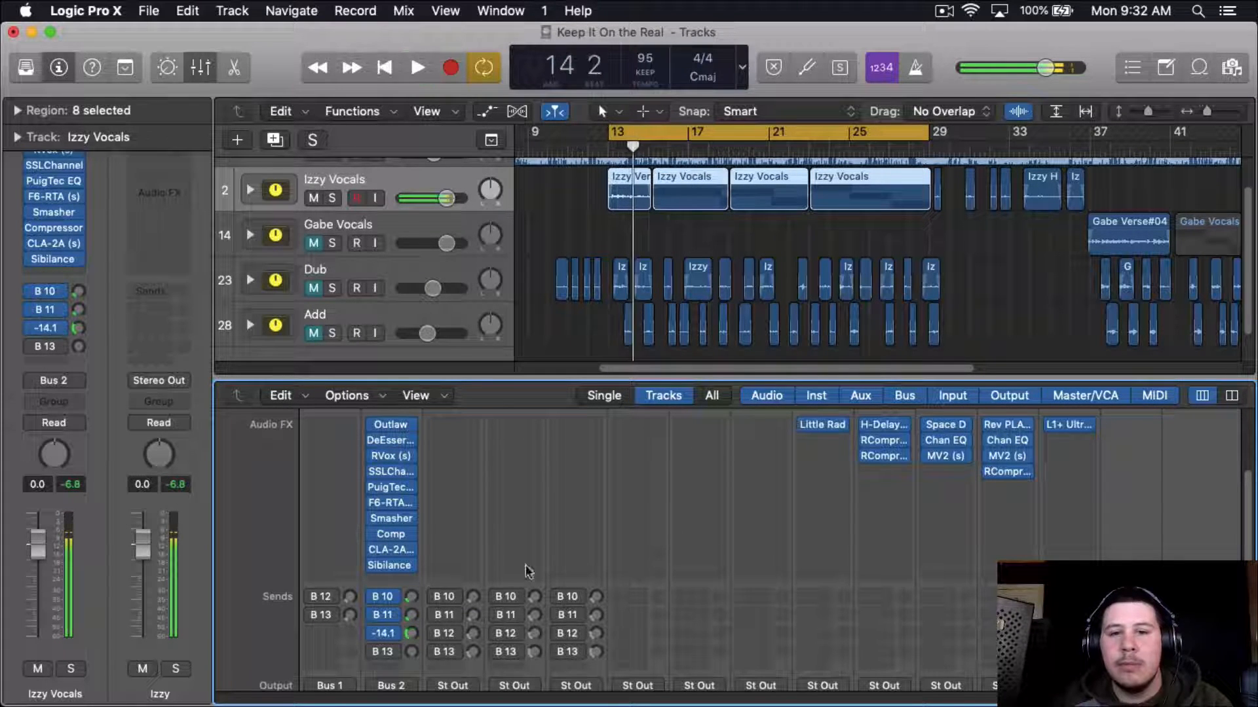
# Step: Examine the Channel EQ low cut and the MV2 level settings on the B 12 reverb return channel
pyautogui.click(945, 440)
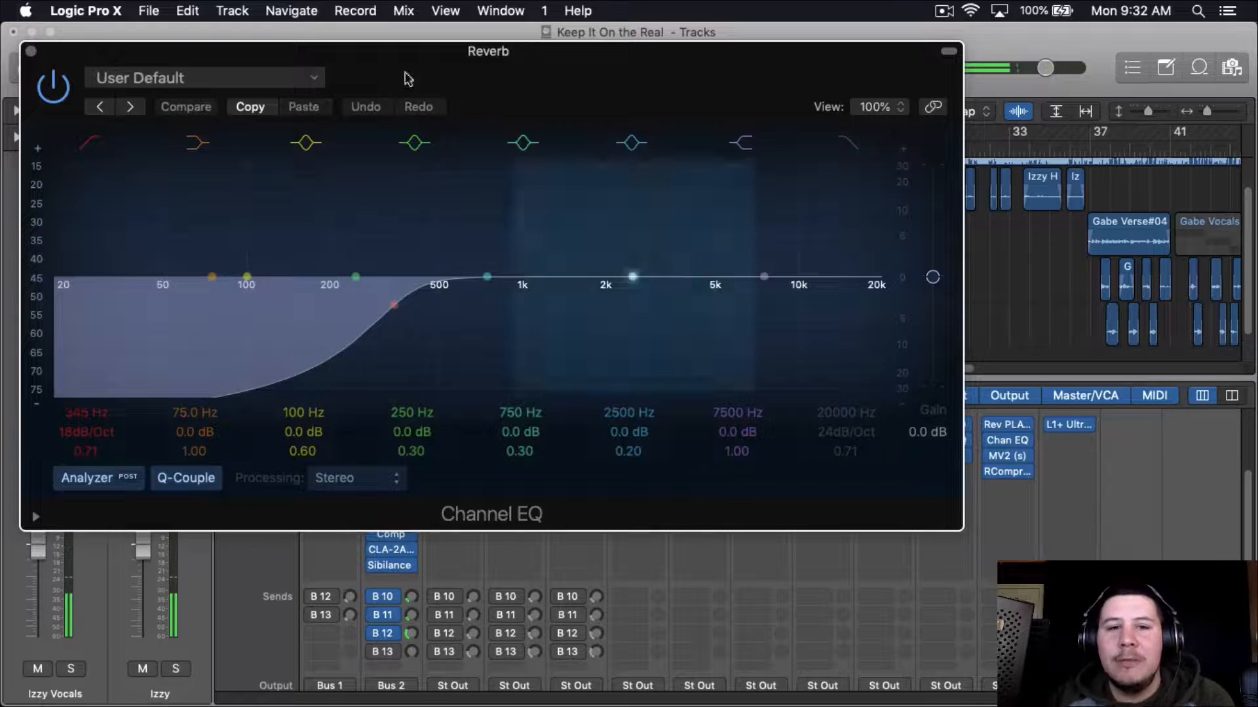
pyautogui.click(31, 51)
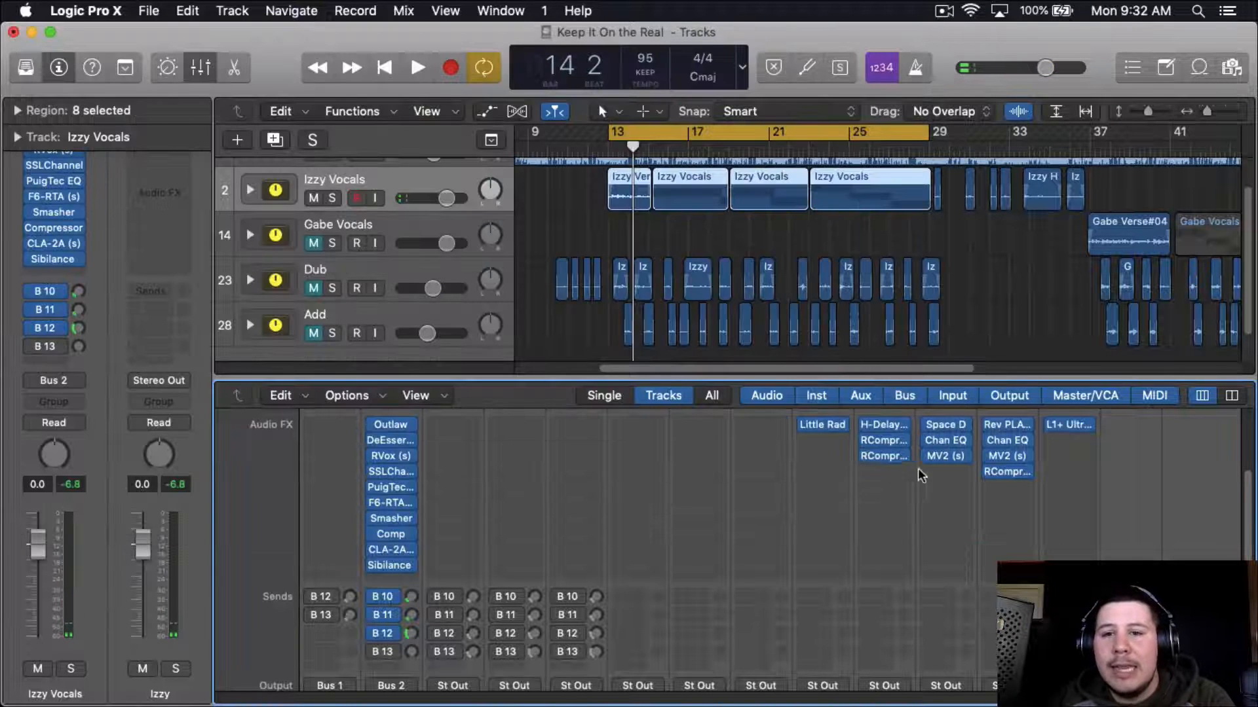
pyautogui.click(945, 456)
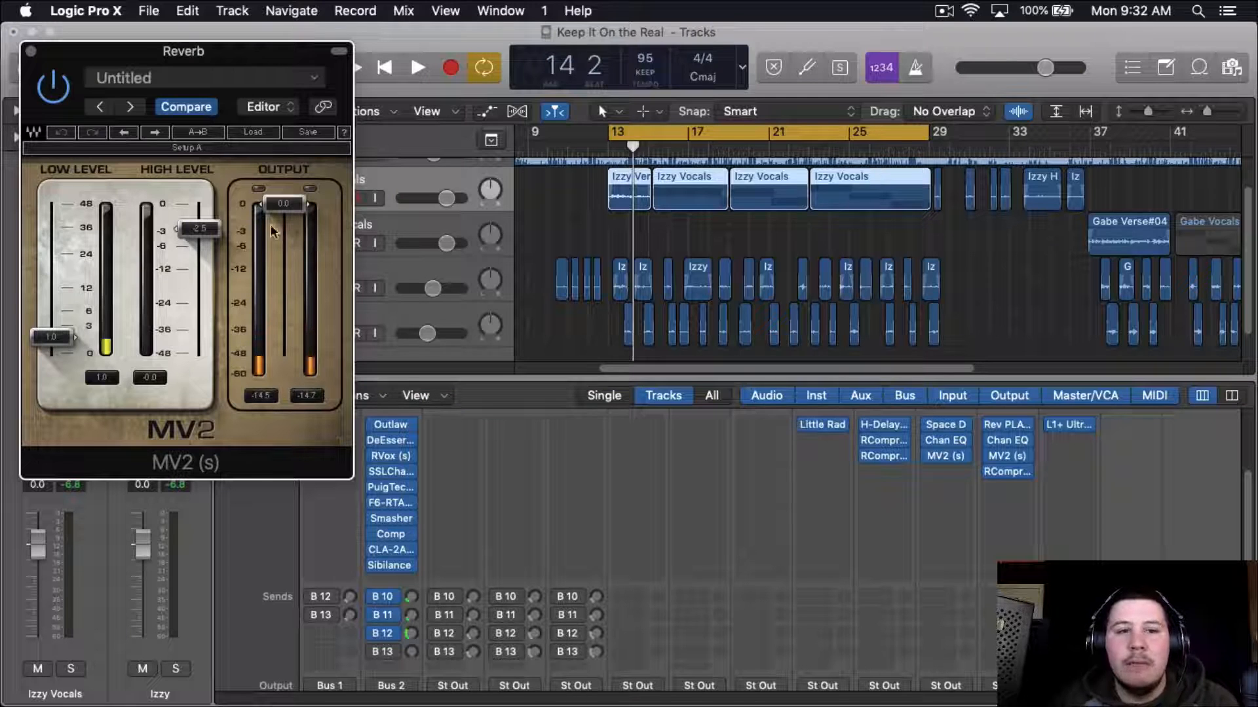
pyautogui.moveTo(269, 56); pyautogui.dragTo(391, 50)
pyautogui.press('i')
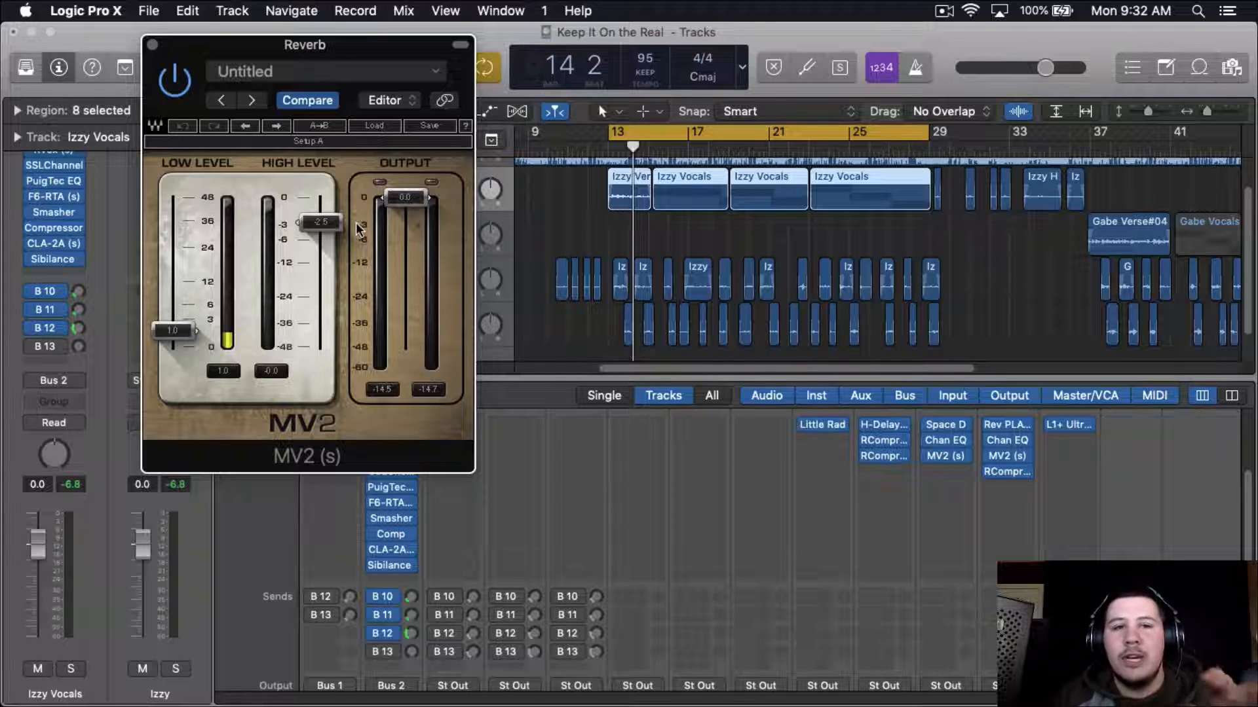
pyautogui.click(152, 44)
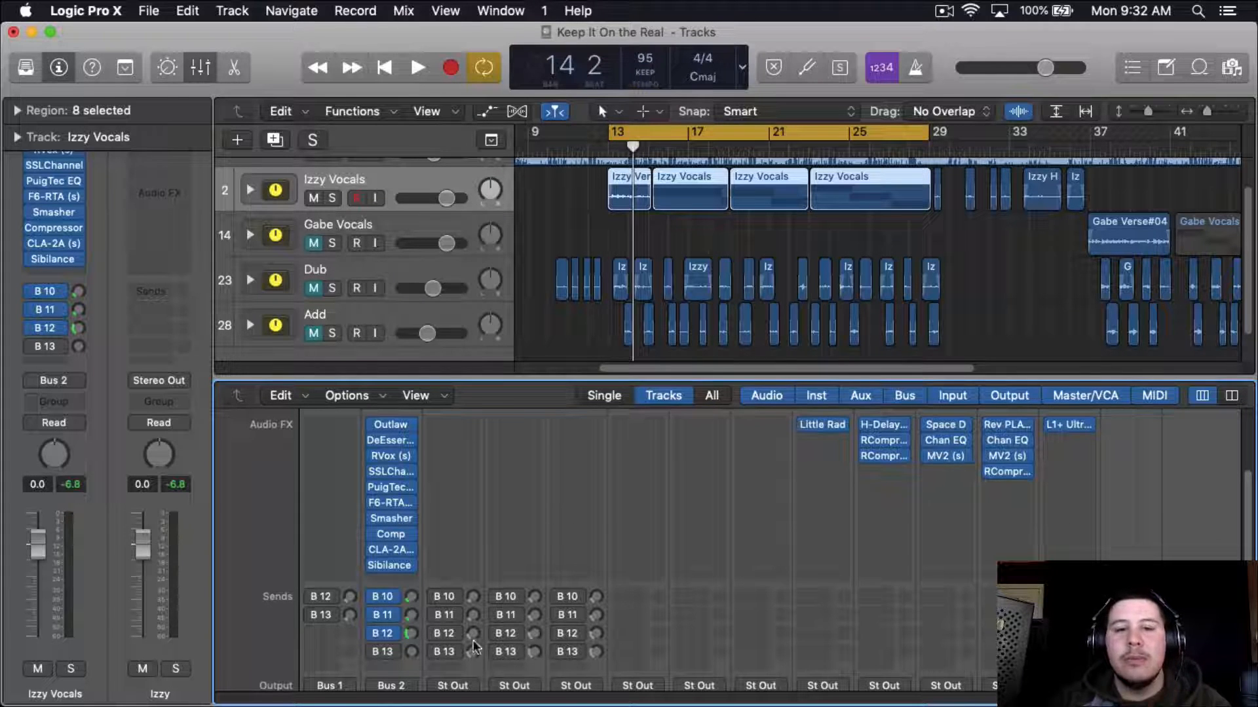
# Step: Lower the B 12 send on the lead vocal stack during playback and turn on send B 13
pyautogui.press('space')
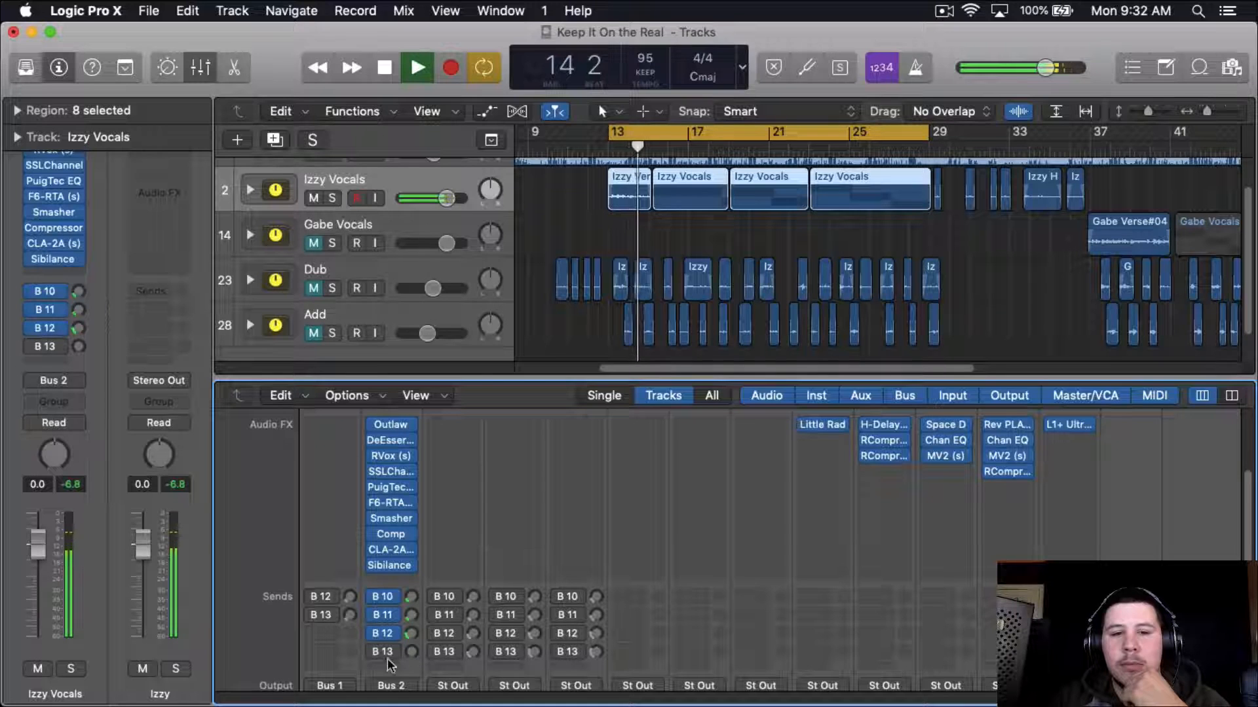
pyautogui.press('space')
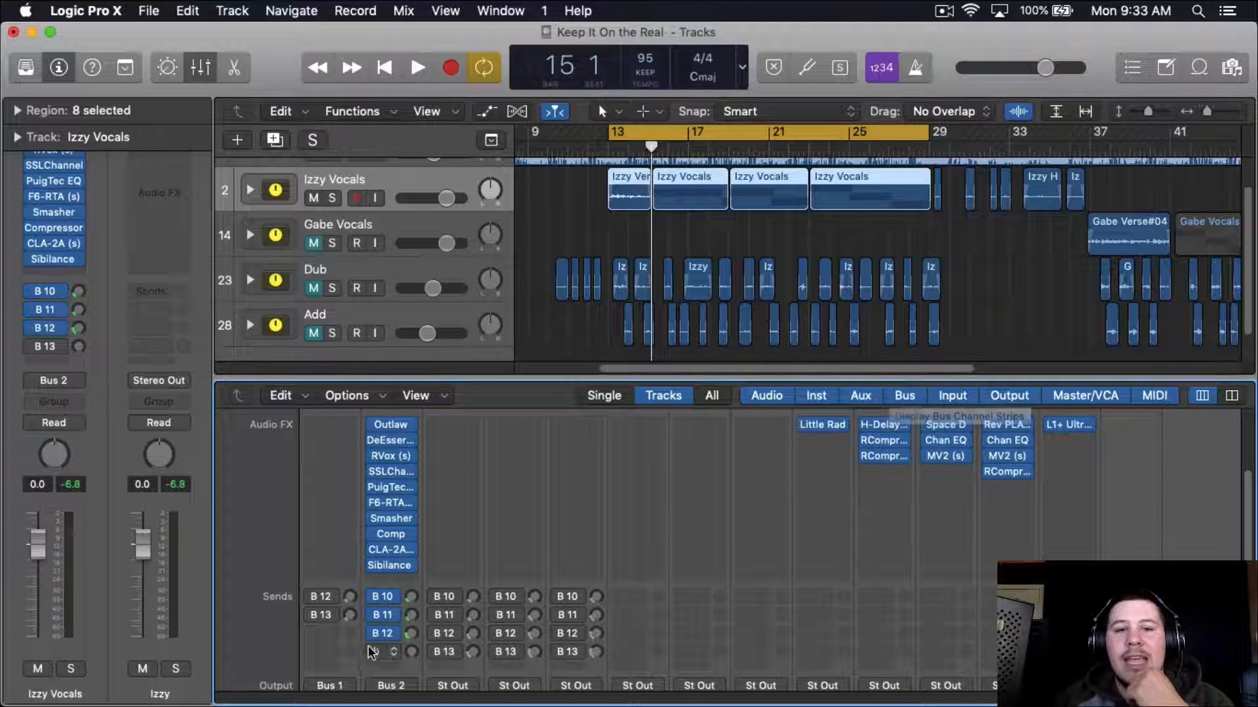
pyautogui.scroll(1, 1008, 478)
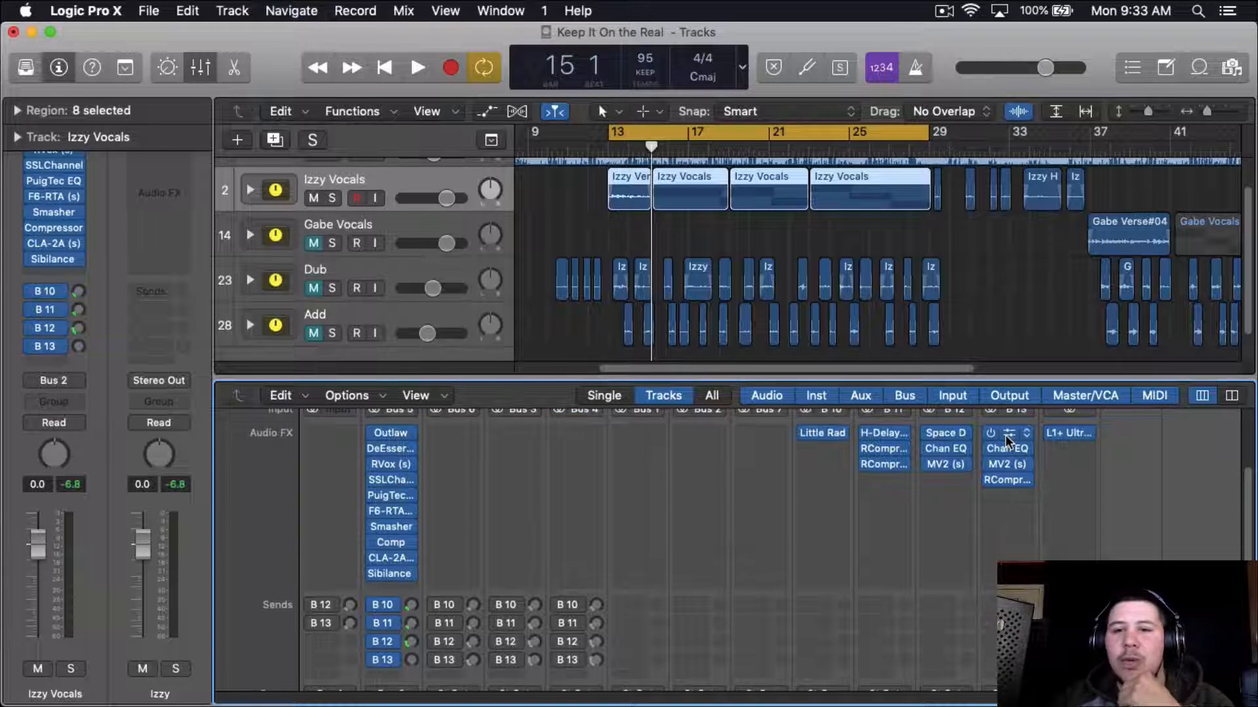
# Step: Examine the model, decay time, blend and width settings of Rev PLATE-140 on the B 13 return channel
pyautogui.click(1004, 435)
pyautogui.moveTo(618, 100); pyautogui.dragTo(663, 95)
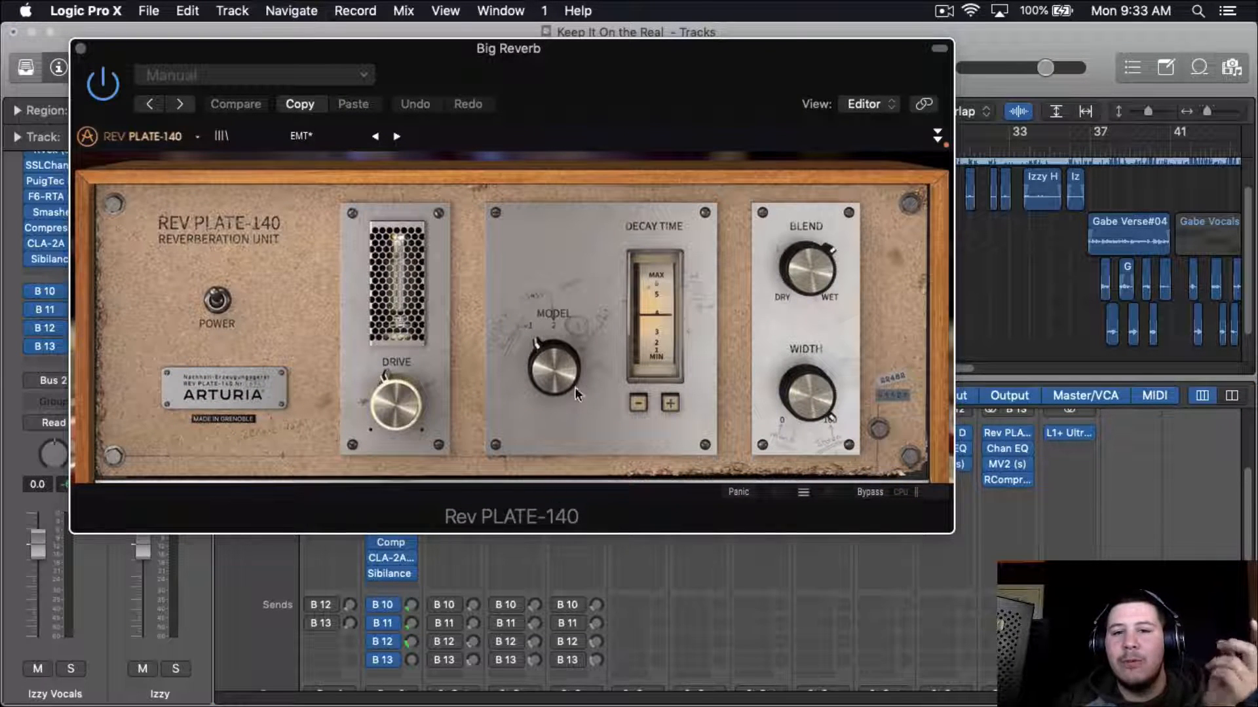
pyautogui.click(553, 344)
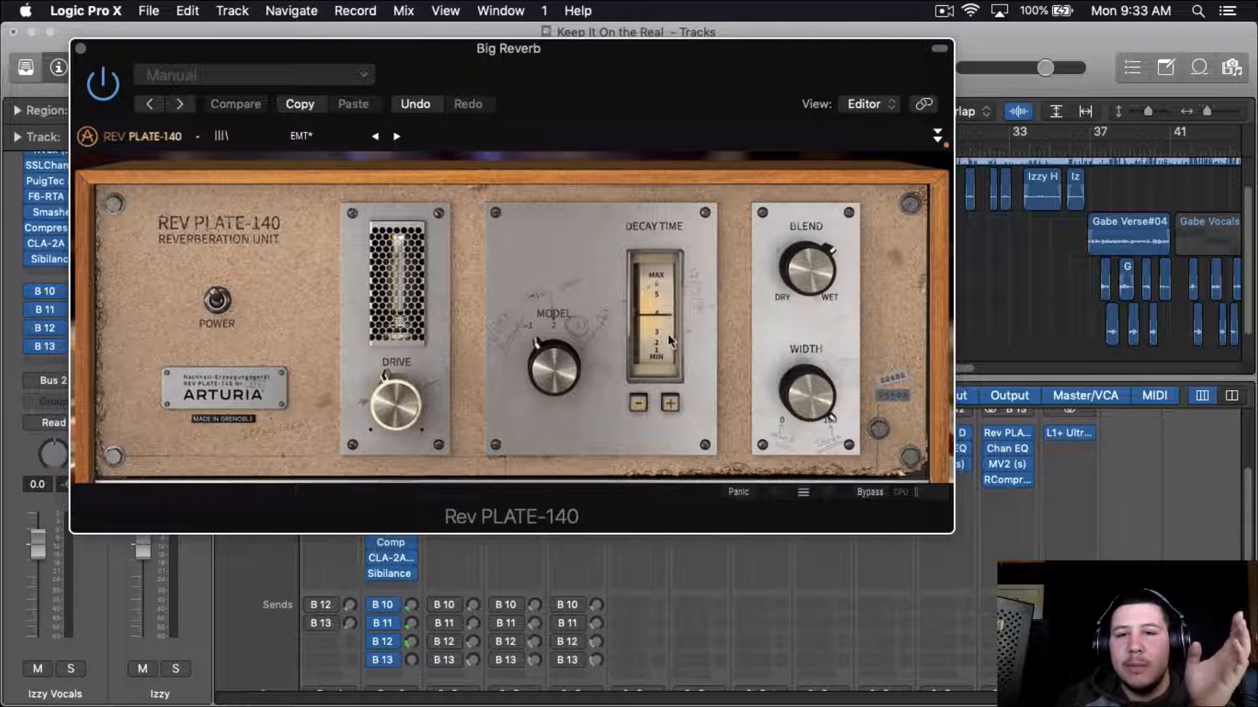
pyautogui.moveTo(828, 283)
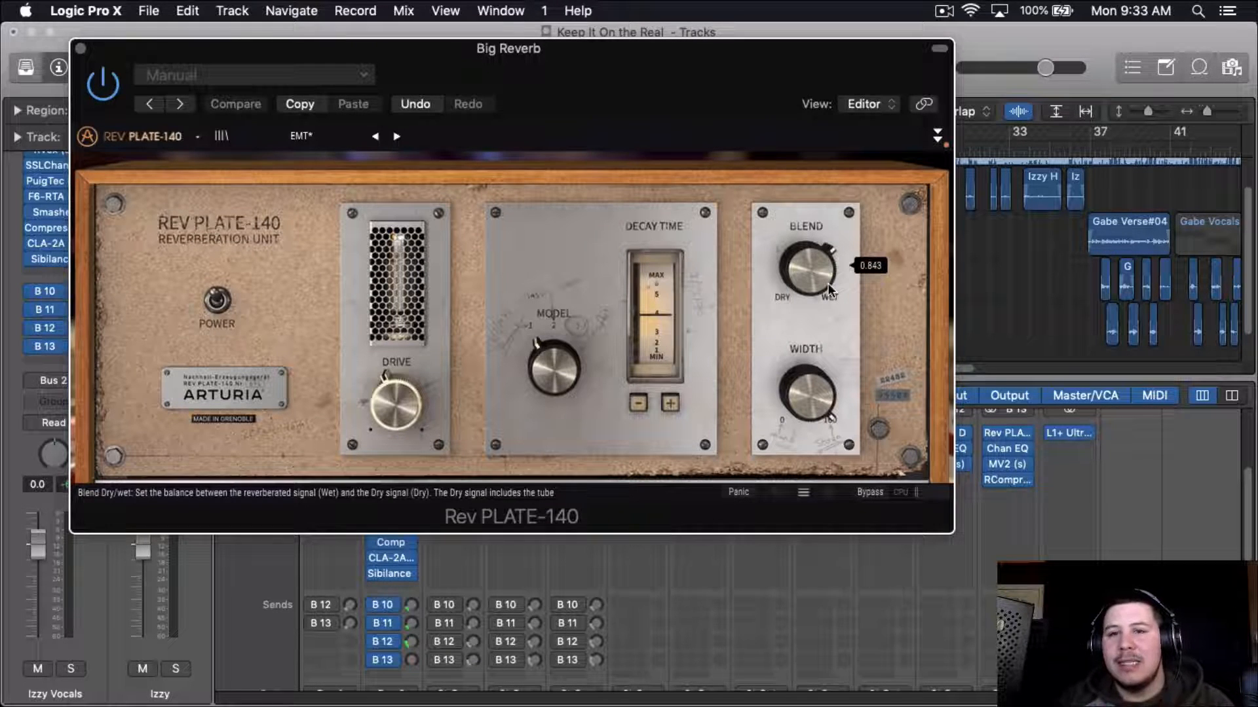
pyautogui.moveTo(809, 255); pyautogui.dragTo(813, 263)
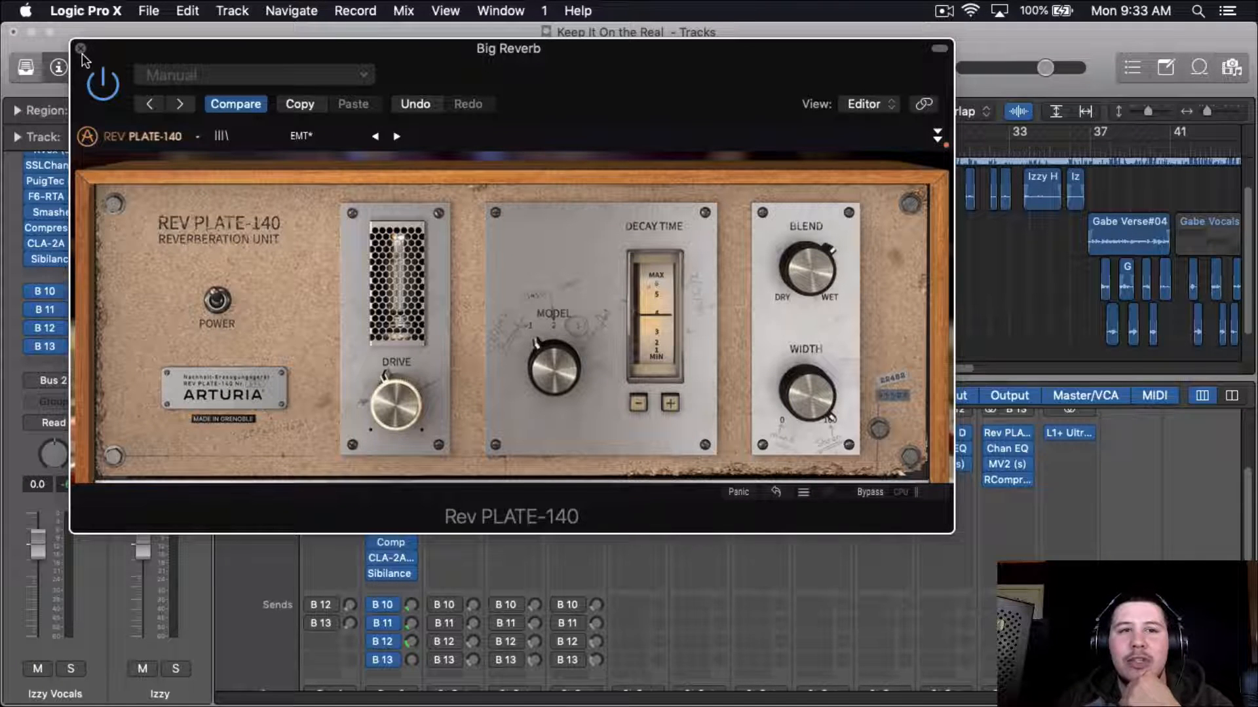
pyautogui.moveTo(279, 65); pyautogui.dragTo(579, 50)
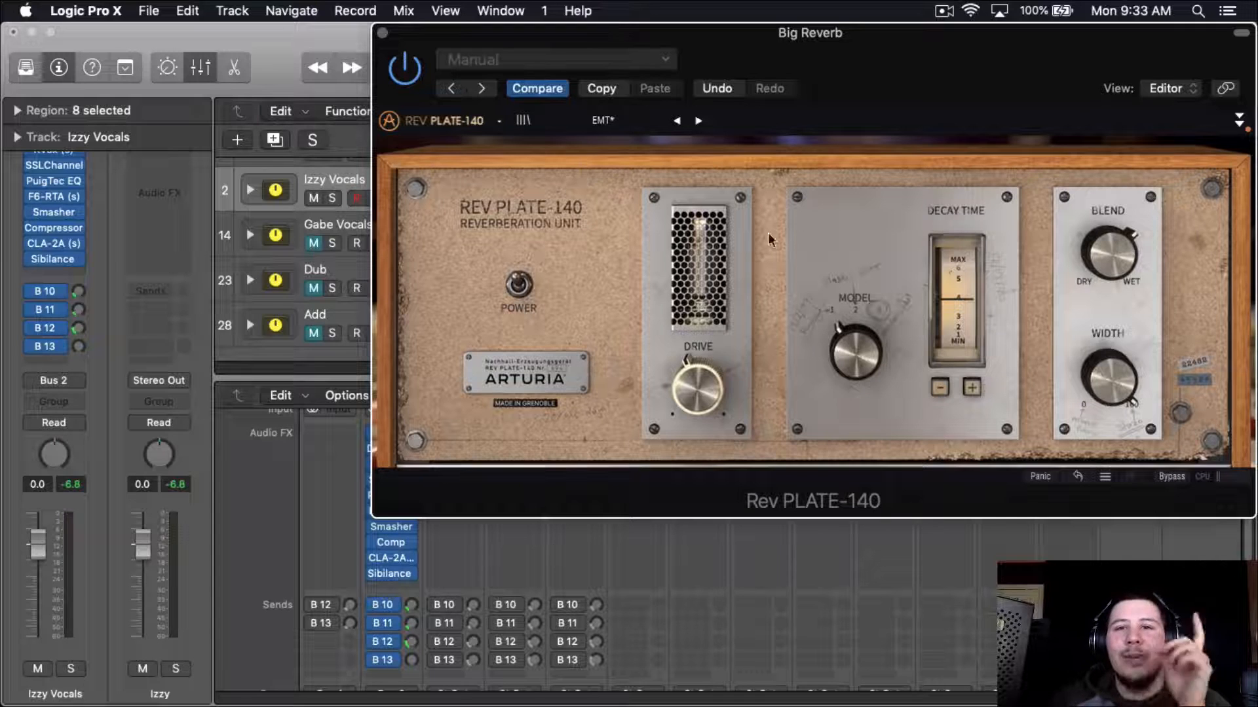
# Step: Raise the B 13 send on the lead vocal stack and fine-tune the B 12 send against it during playback
pyautogui.click(412, 661)
pyautogui.moveTo(412, 660); pyautogui.dragTo(442, 629)
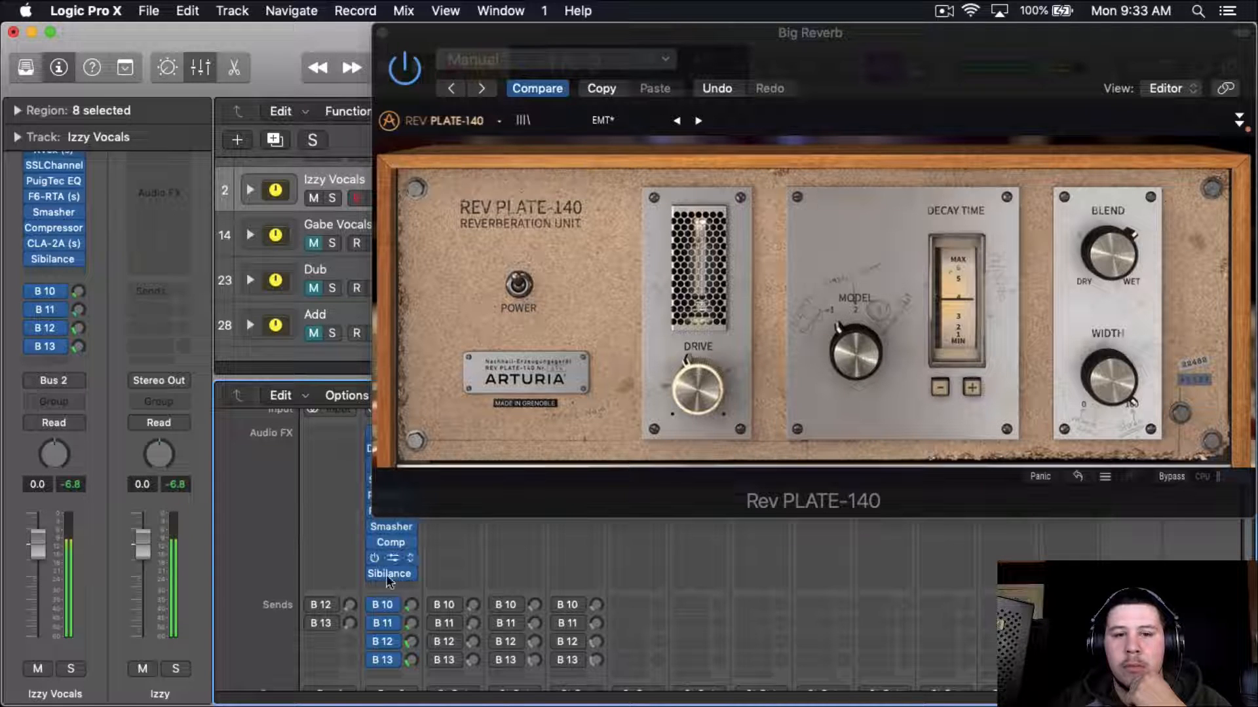
pyautogui.moveTo(411, 642); pyautogui.dragTo(415, 666)
pyautogui.click(381, 40)
pyautogui.click(382, 33)
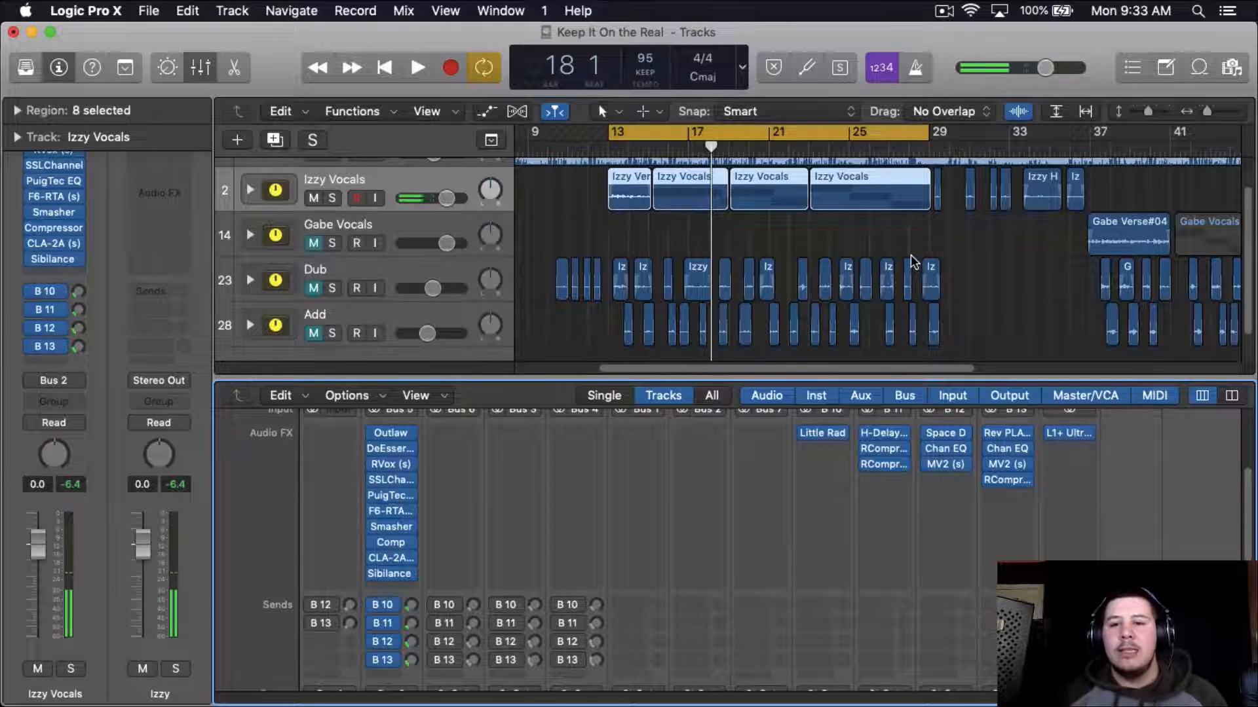
# Step: Review the Rev PLATE-140 settings on the B 13 return channel once more
pyautogui.click(1008, 433)
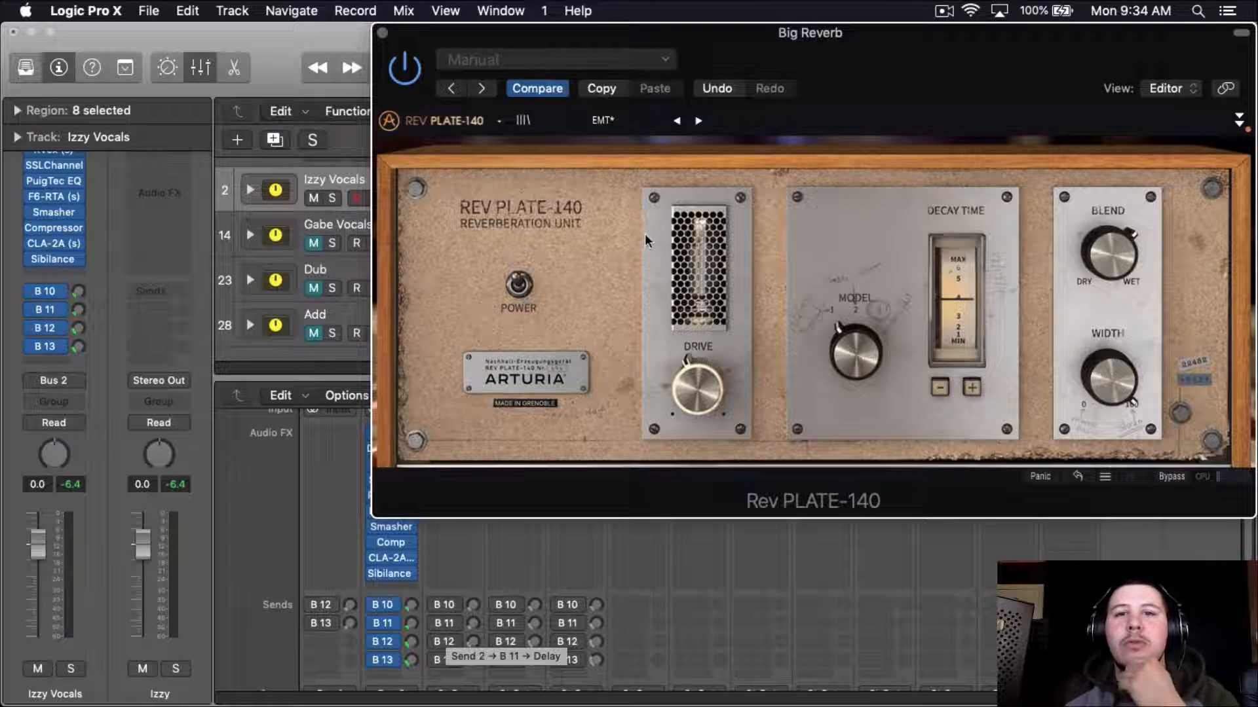
pyautogui.moveTo(963, 43); pyautogui.dragTo(775, 58)
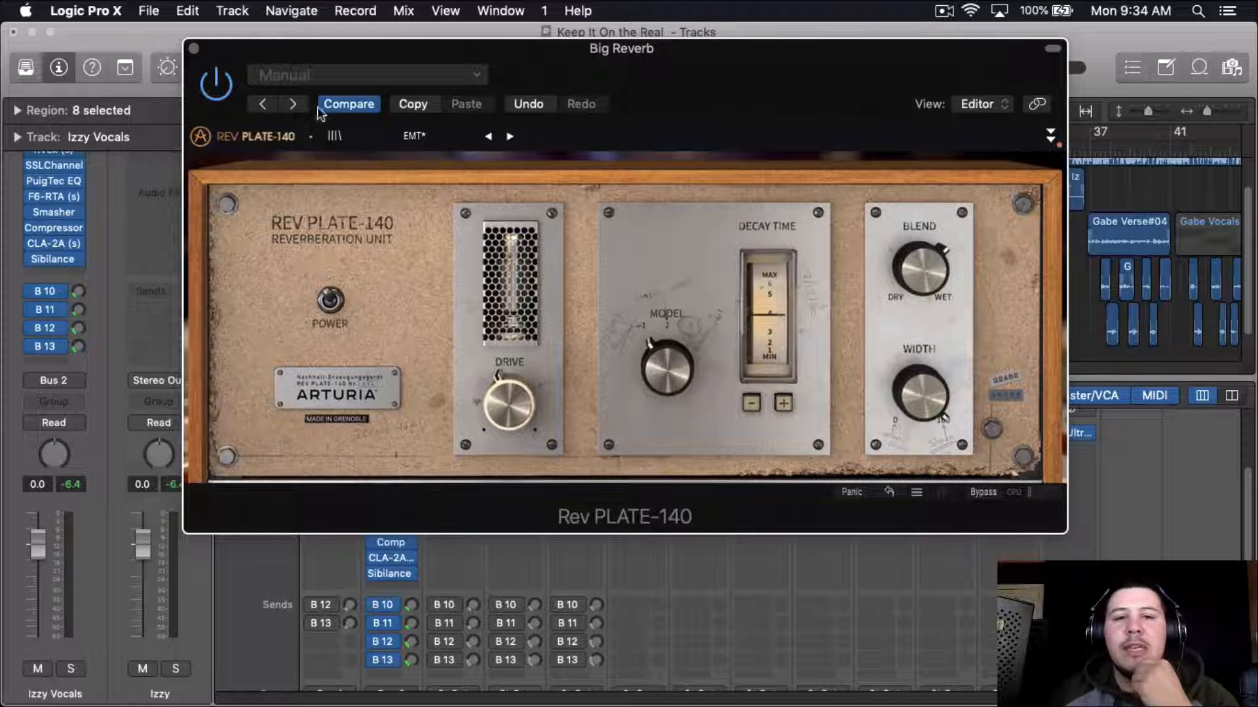
pyautogui.click(193, 49)
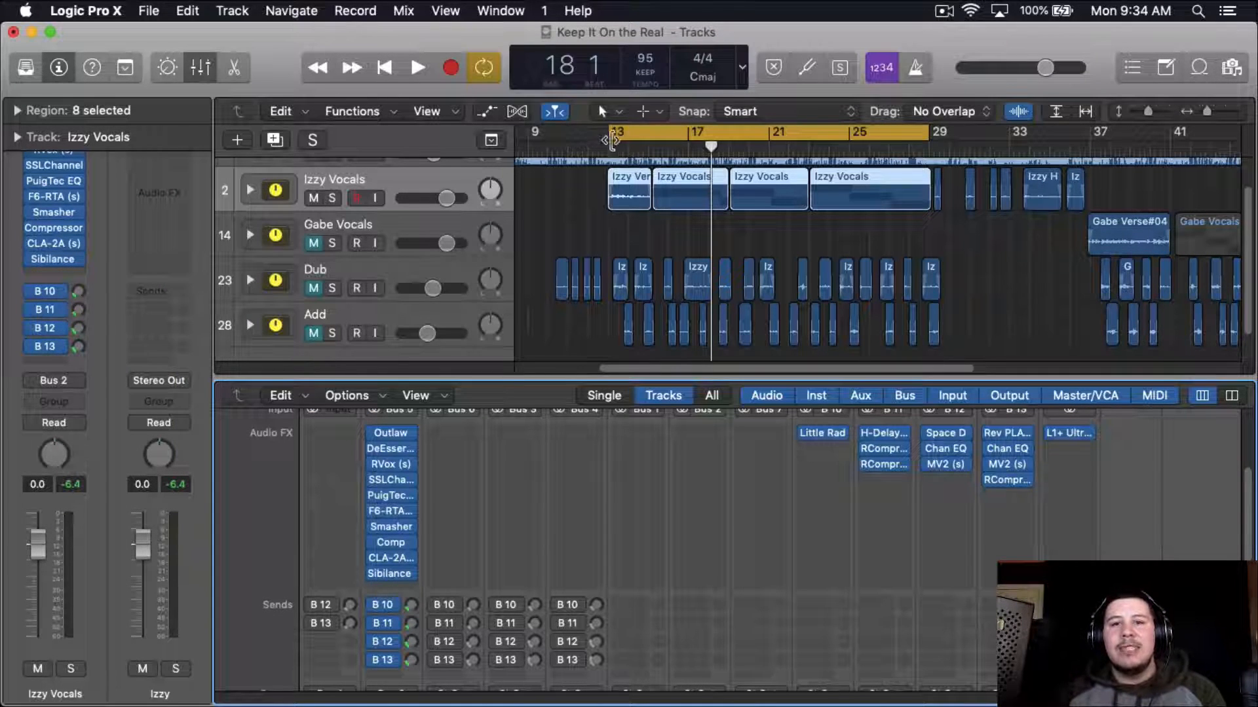
# Step: Extend the cycle range back to about bar 10, turn cycling off and place the playhead at bar 12
pyautogui.moveTo(612, 139); pyautogui.dragTo(549, 133)
pyautogui.click(531, 328)
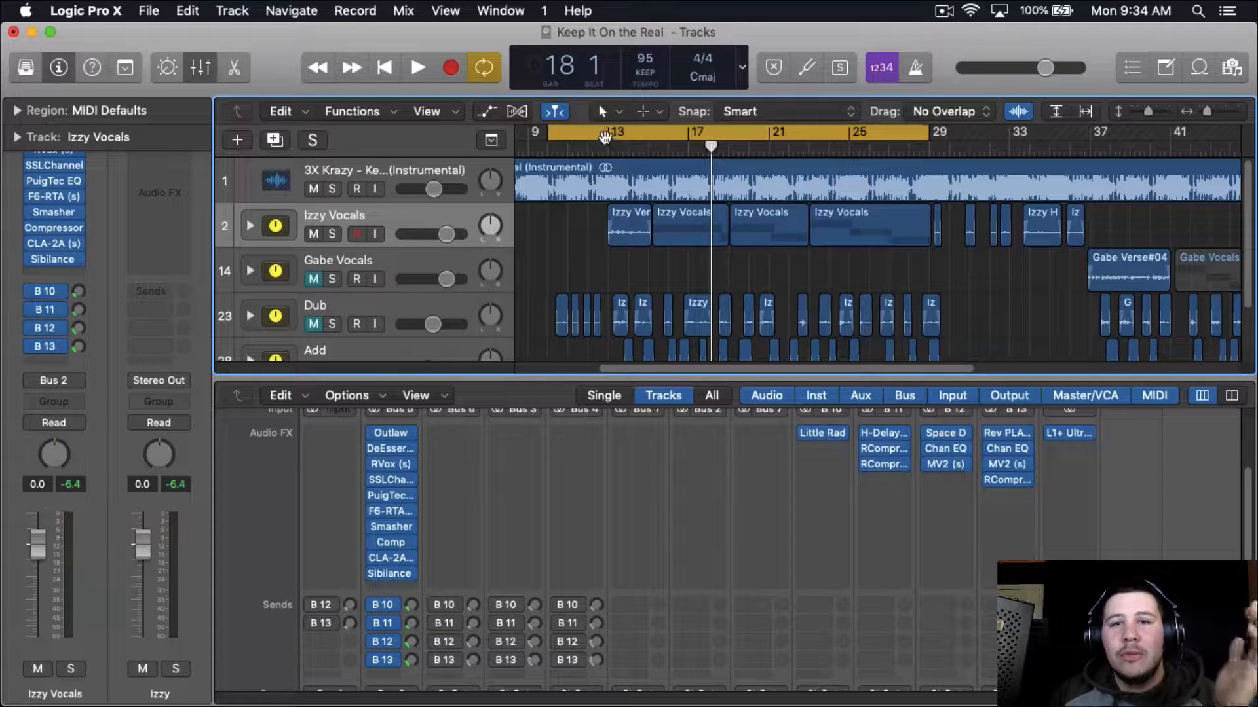
pyautogui.click(601, 133)
pyautogui.click(588, 147)
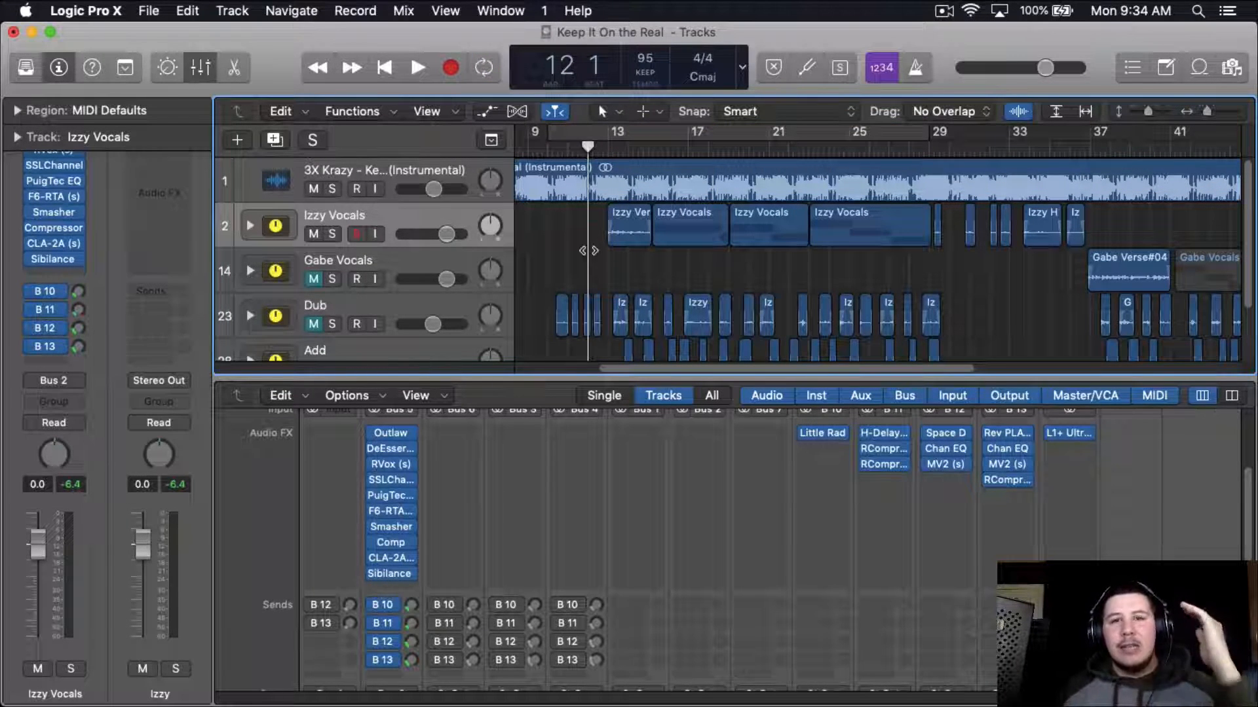